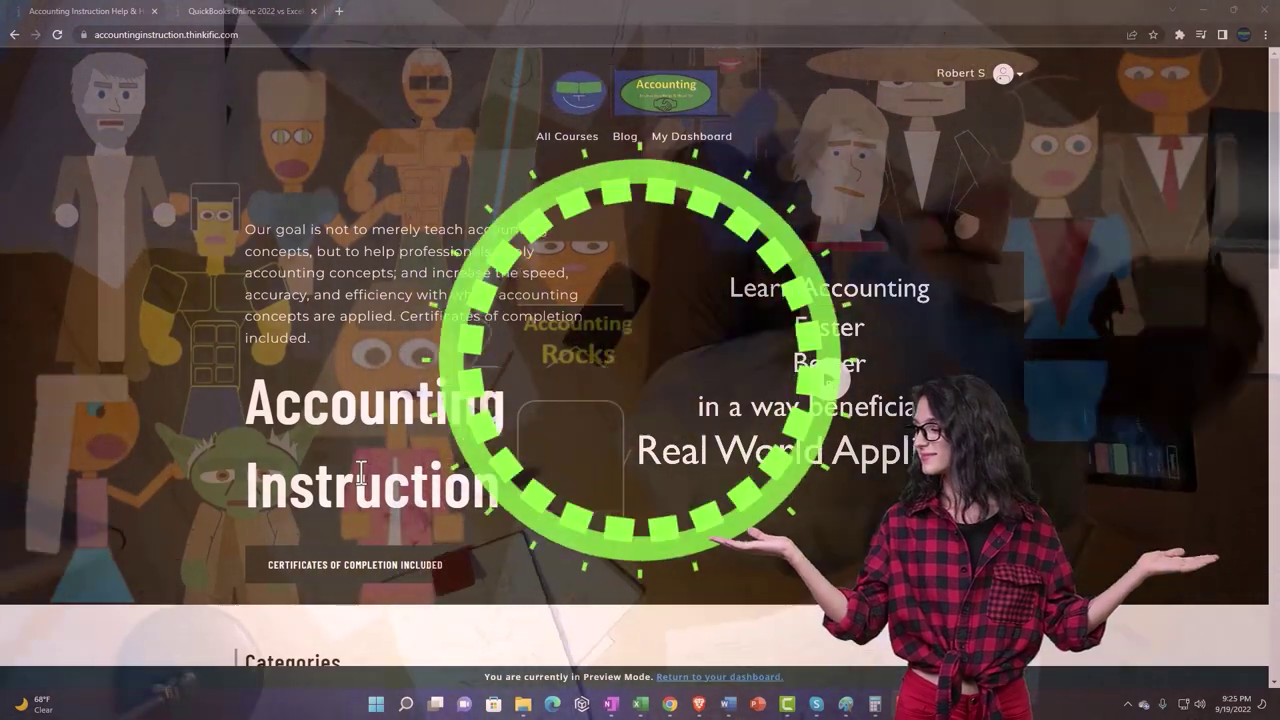
- Browse the course categories on the Accounting Instruction site and the section list of the QuickBooks Online 2022 vs Excel course
scroll(175, 543, "down", 5)
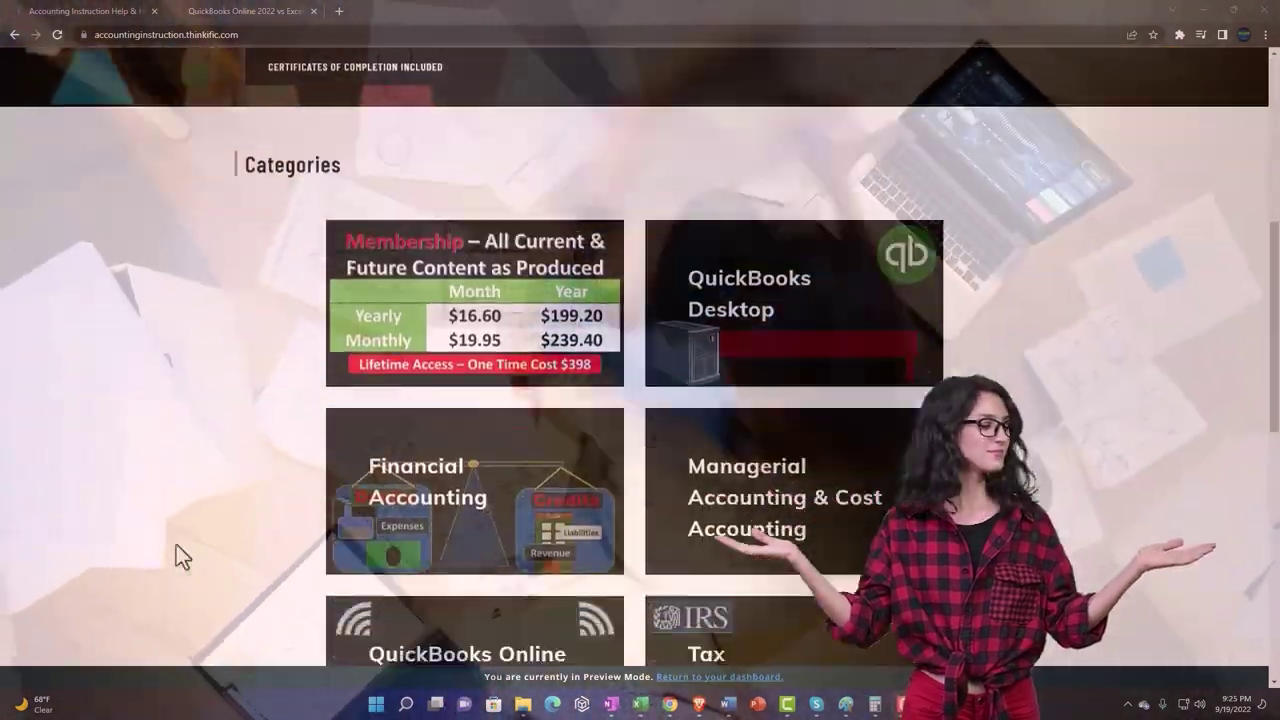
scroll(176, 544, "down", 2)
scroll(176, 544, "down", 1)
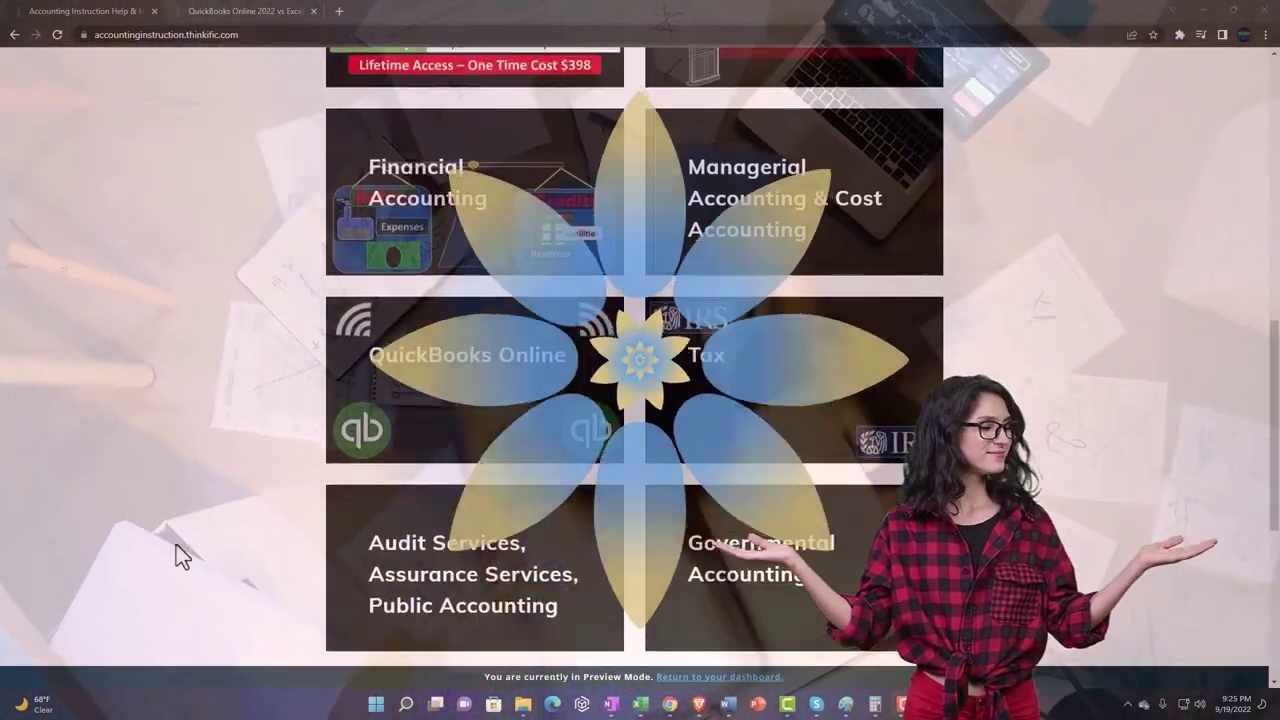
scroll(176, 544, "down", 4)
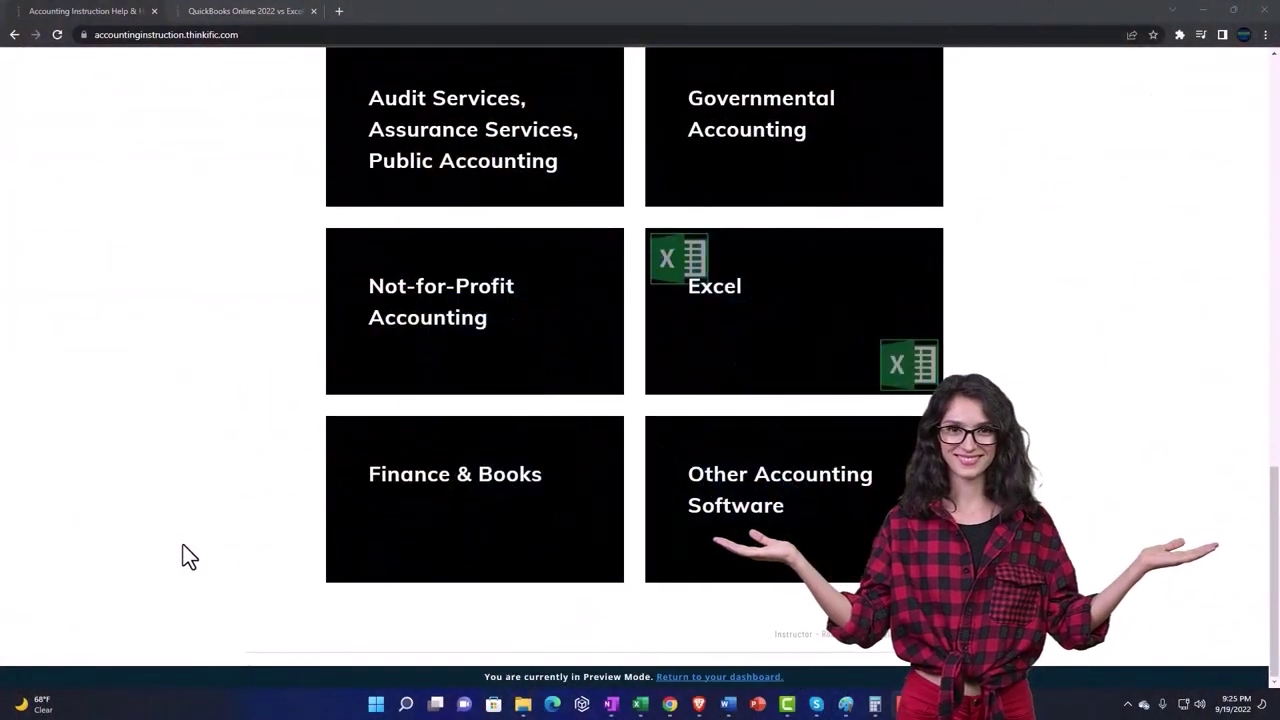
left_click(231, 11)
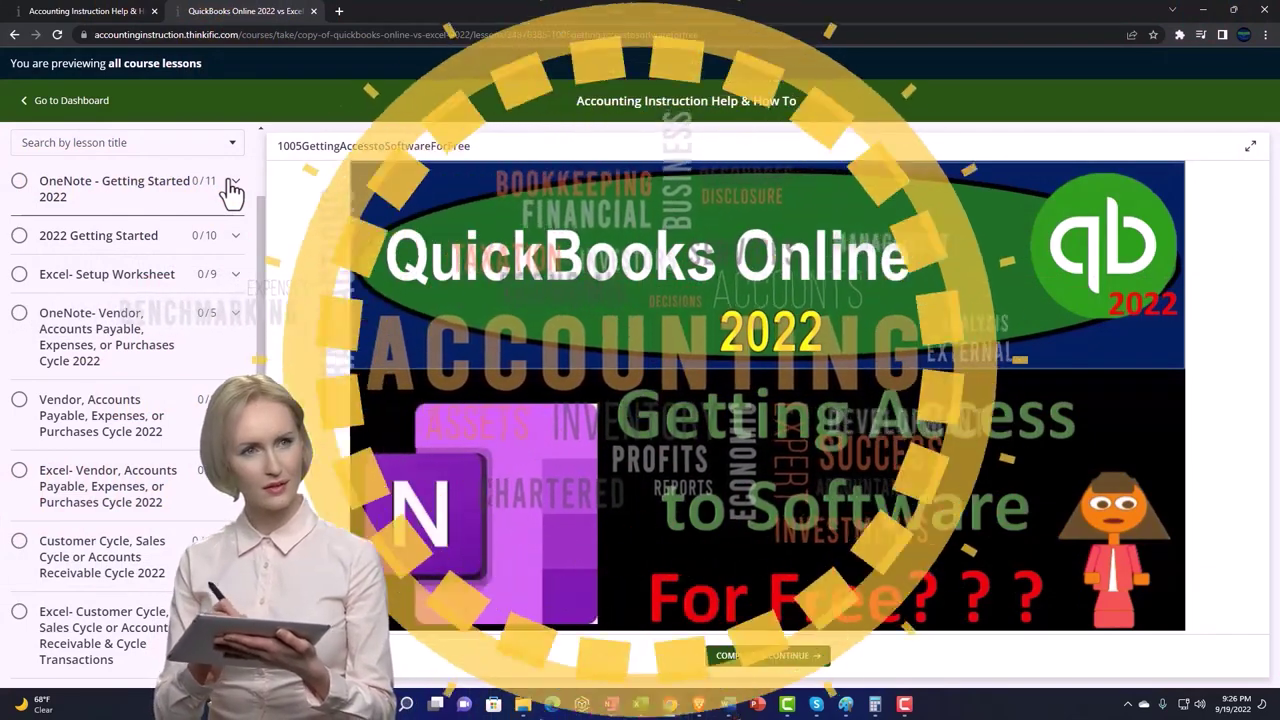
left_click(232, 186)
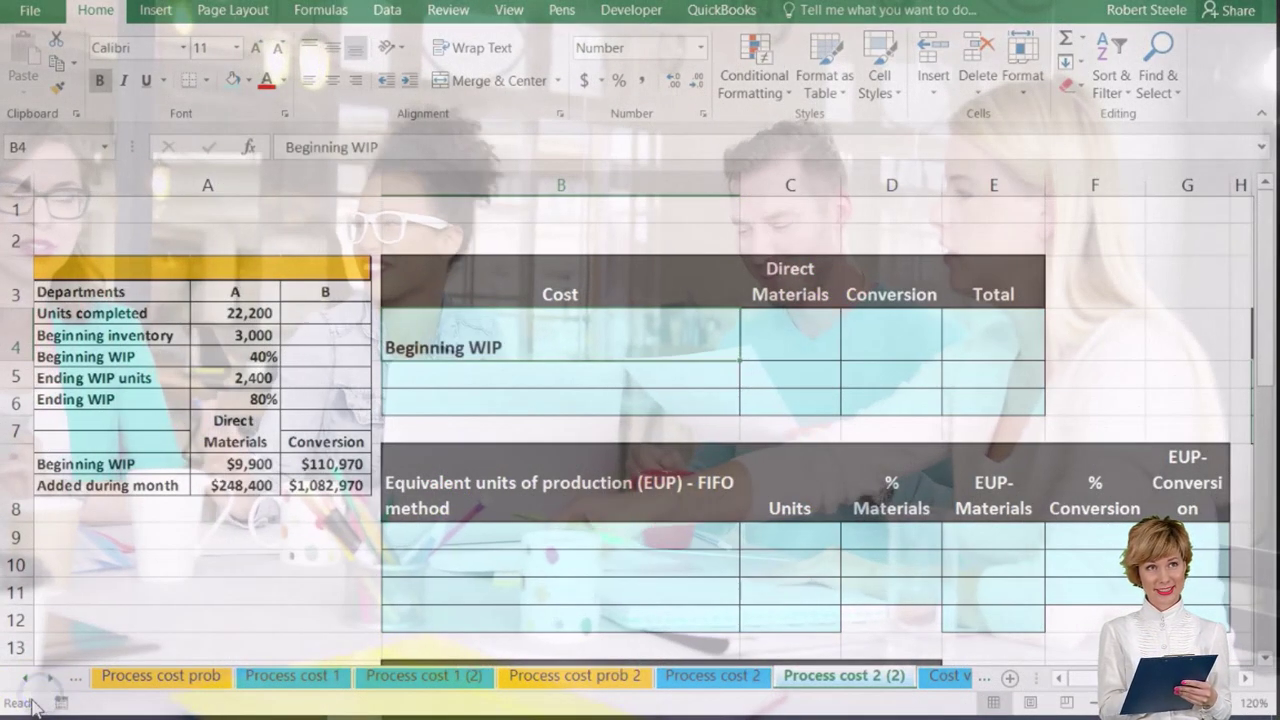
- Enter the Beginning WIP costs in row 4: 9900 for Direct Materials and 110970 for Conversion
left_click(772, 343)
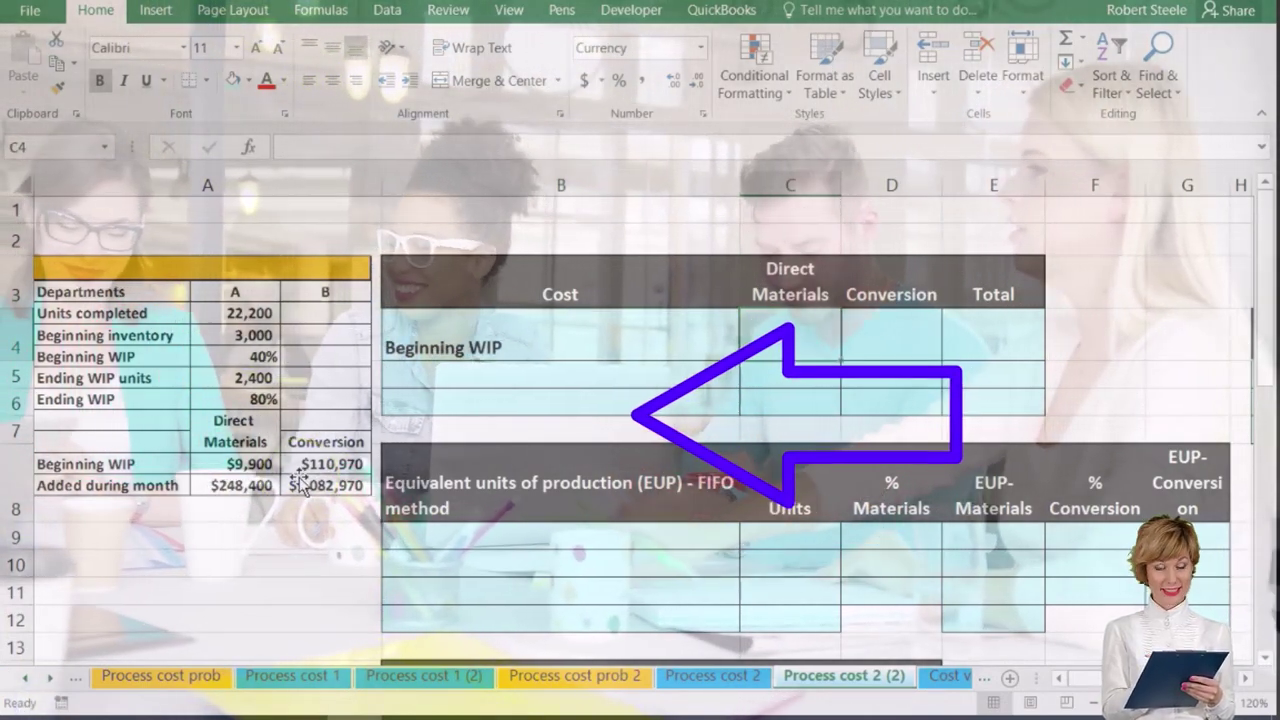
type("9900")
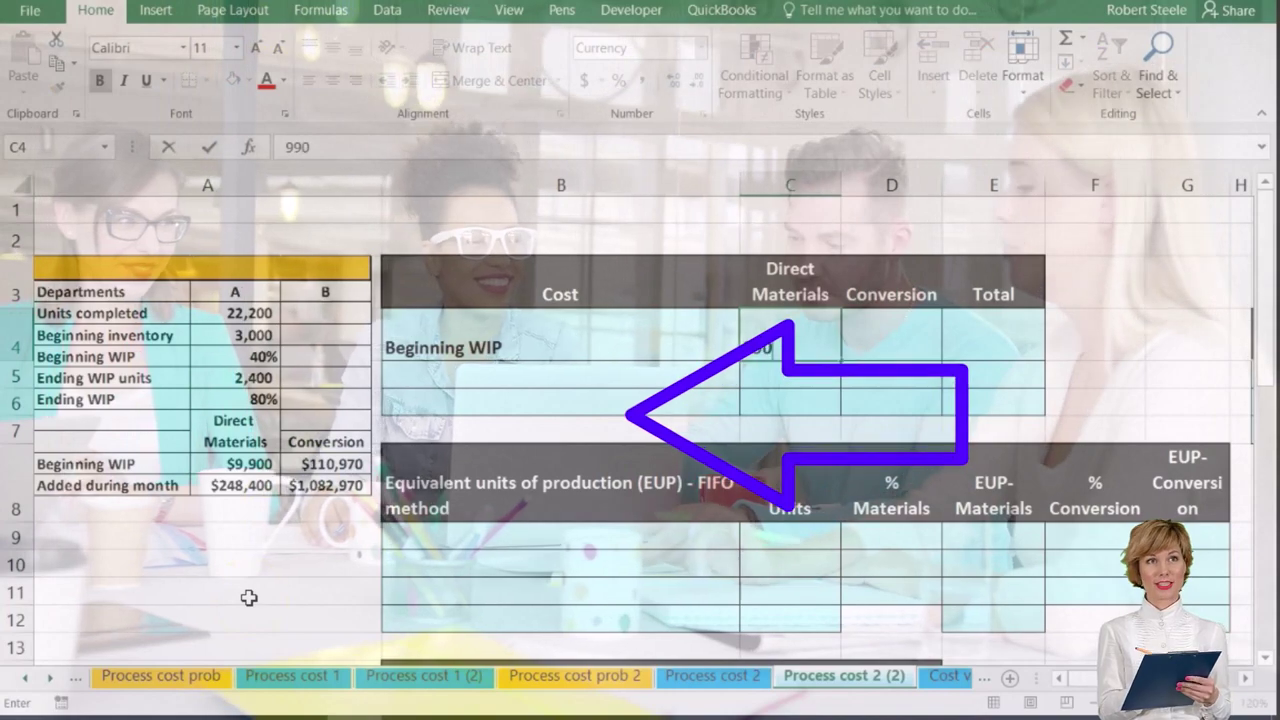
key("Tab")
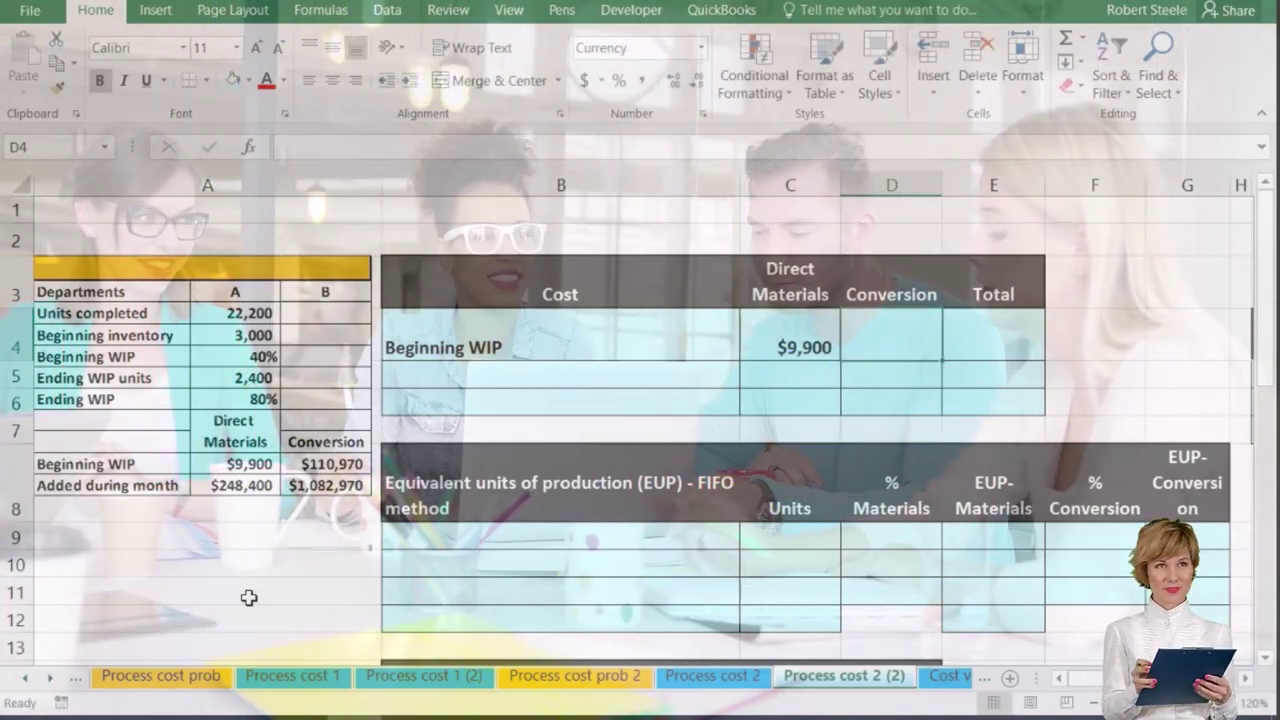
type("110970")
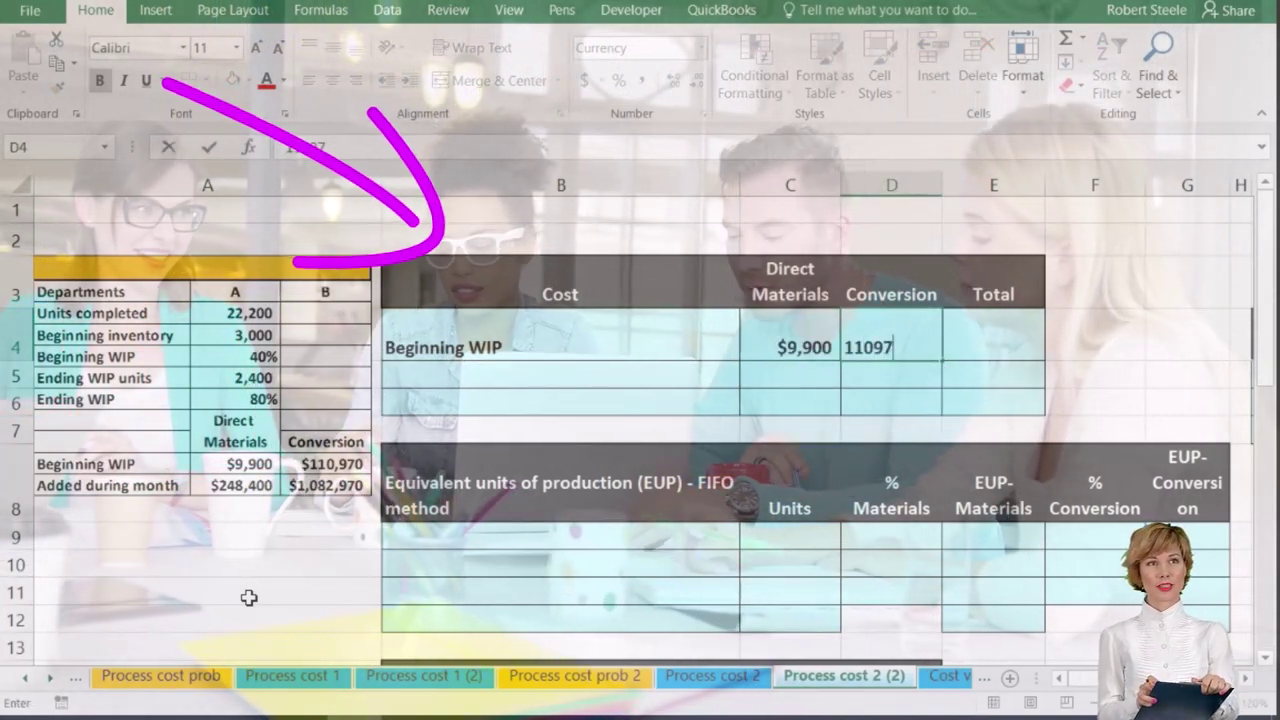
key("ctrl+Return")
- Total the Beginning WIP row in E4 with a SUM of C4:D4
key("Right")
type("=")
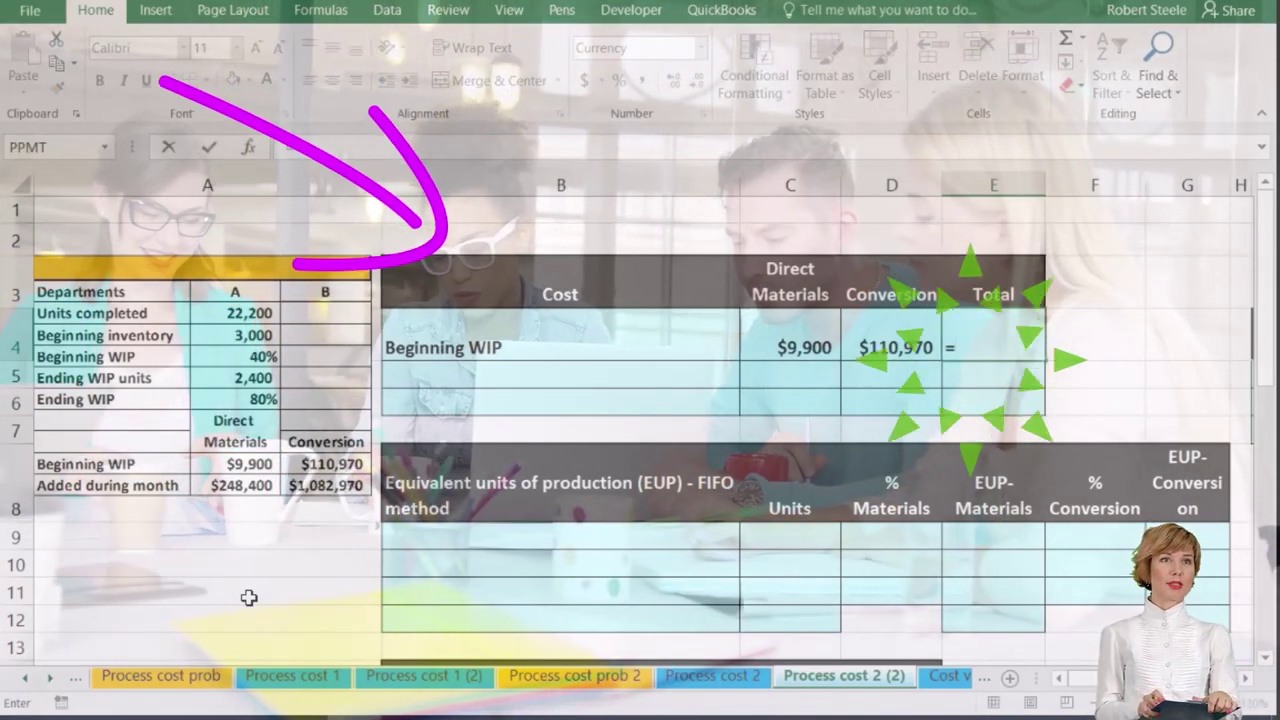
type("sum(")
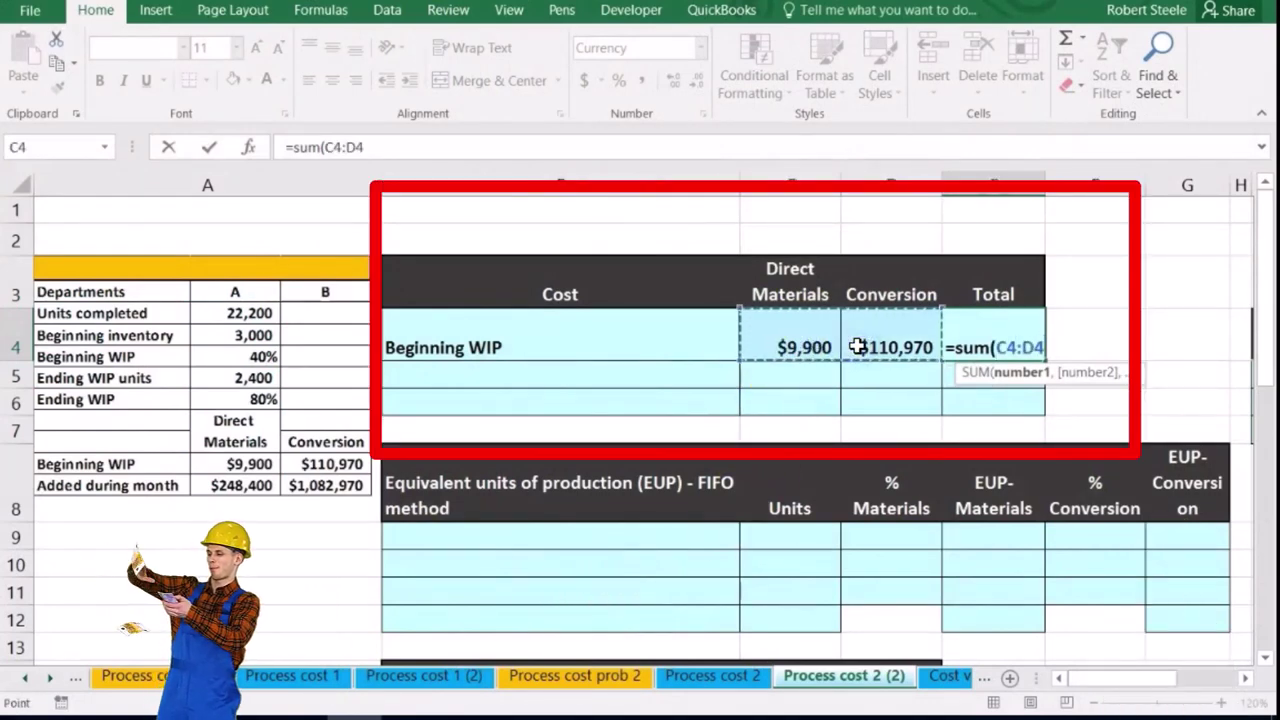
key("Return")
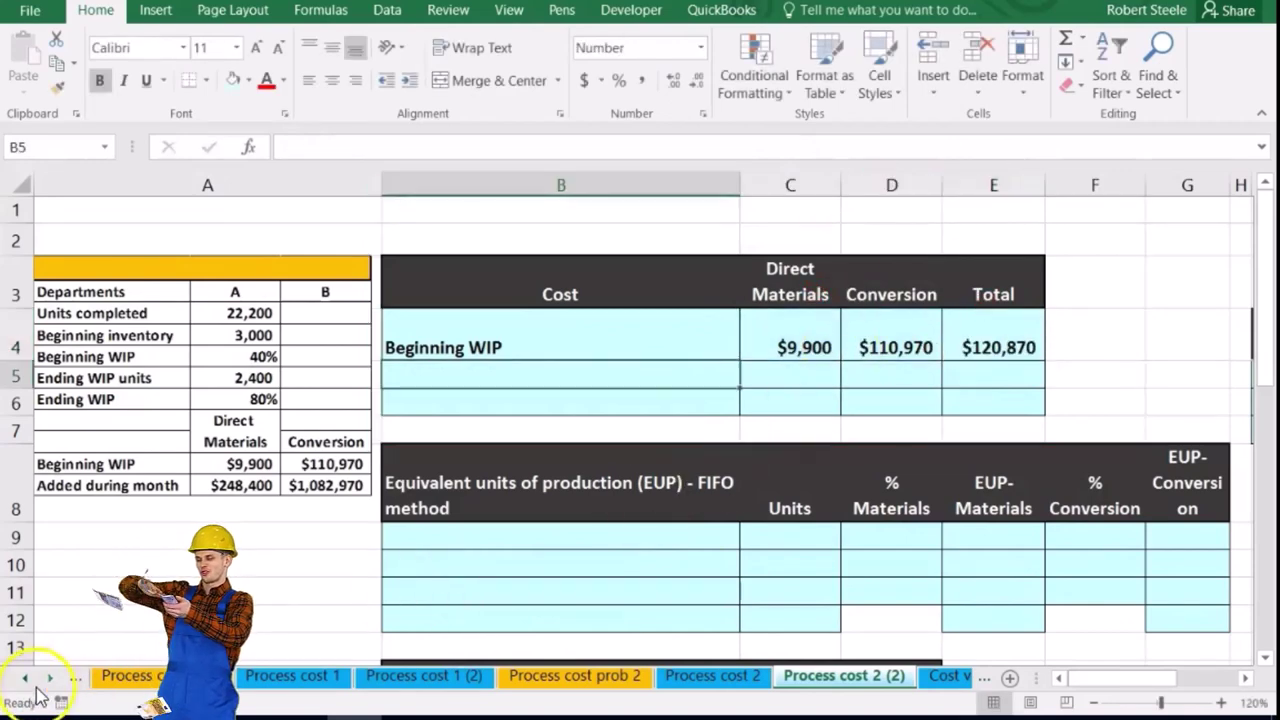
- Fill row 5 with the label "Added during the month", Direct Materials 248400 and Conversion 1082970
type("Added during the month")
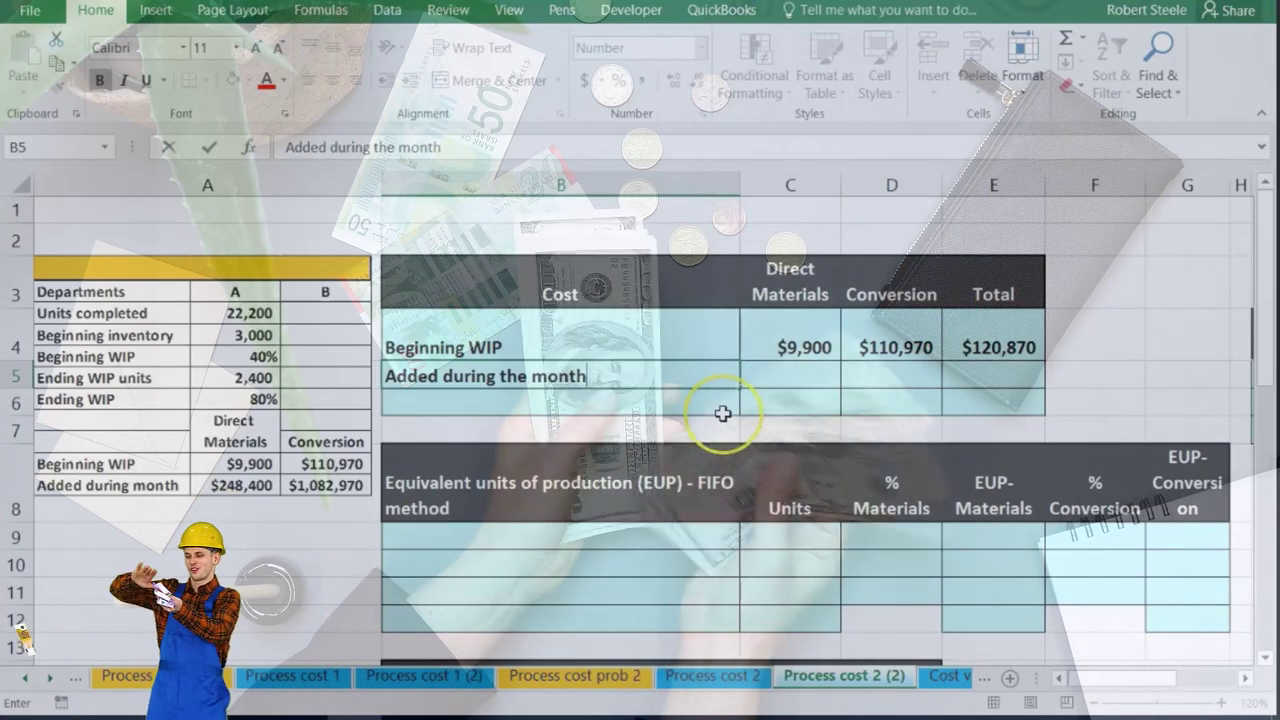
key("Tab")
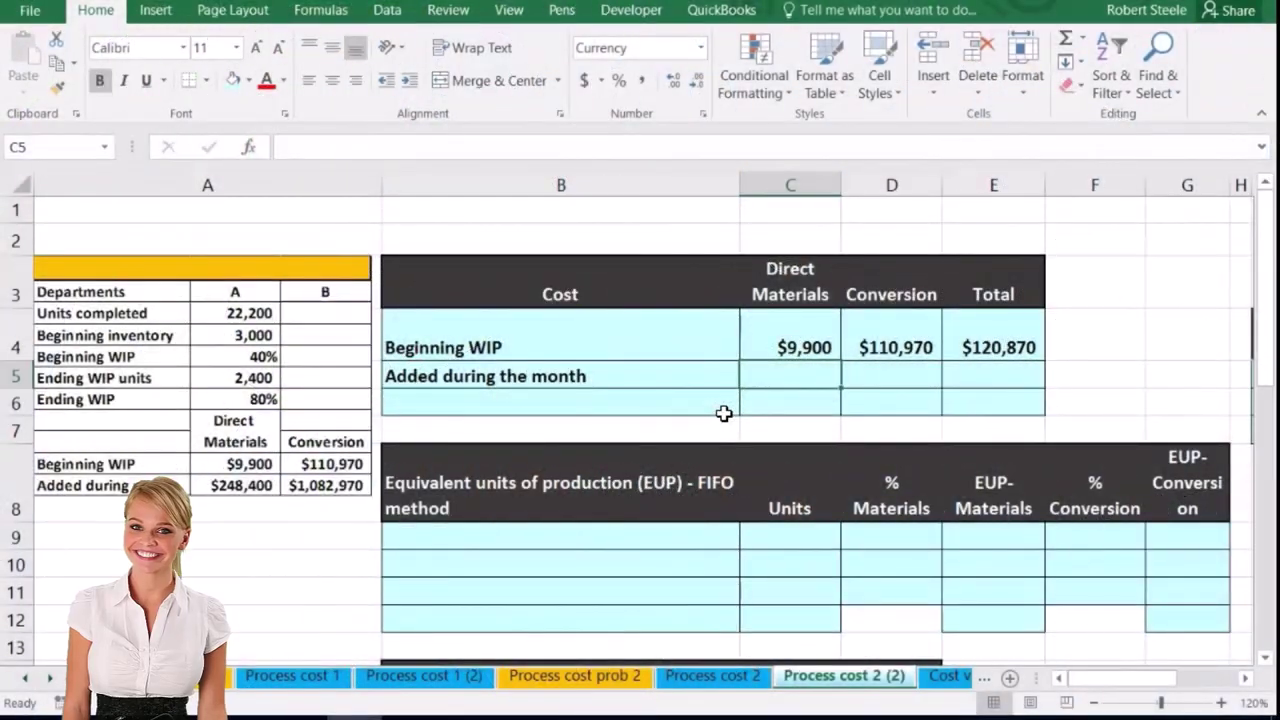
type("248,400")
key("Tab")
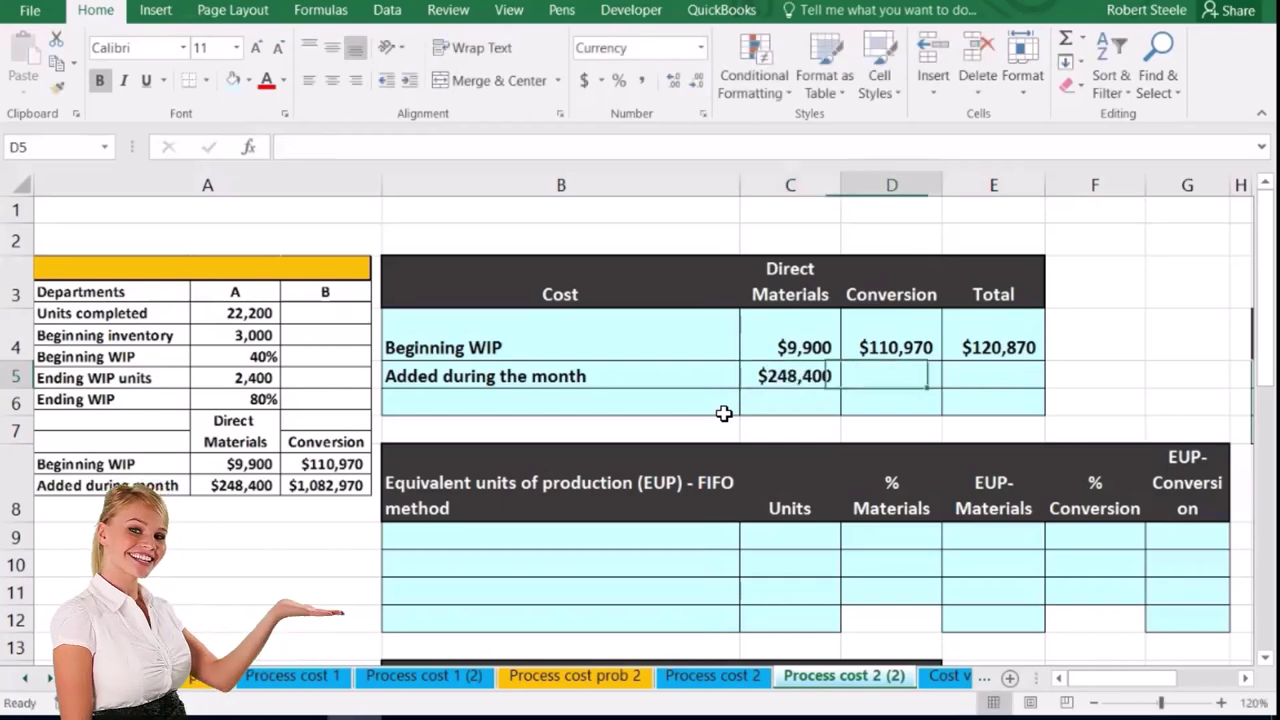
type("1,082,9")
type("7")
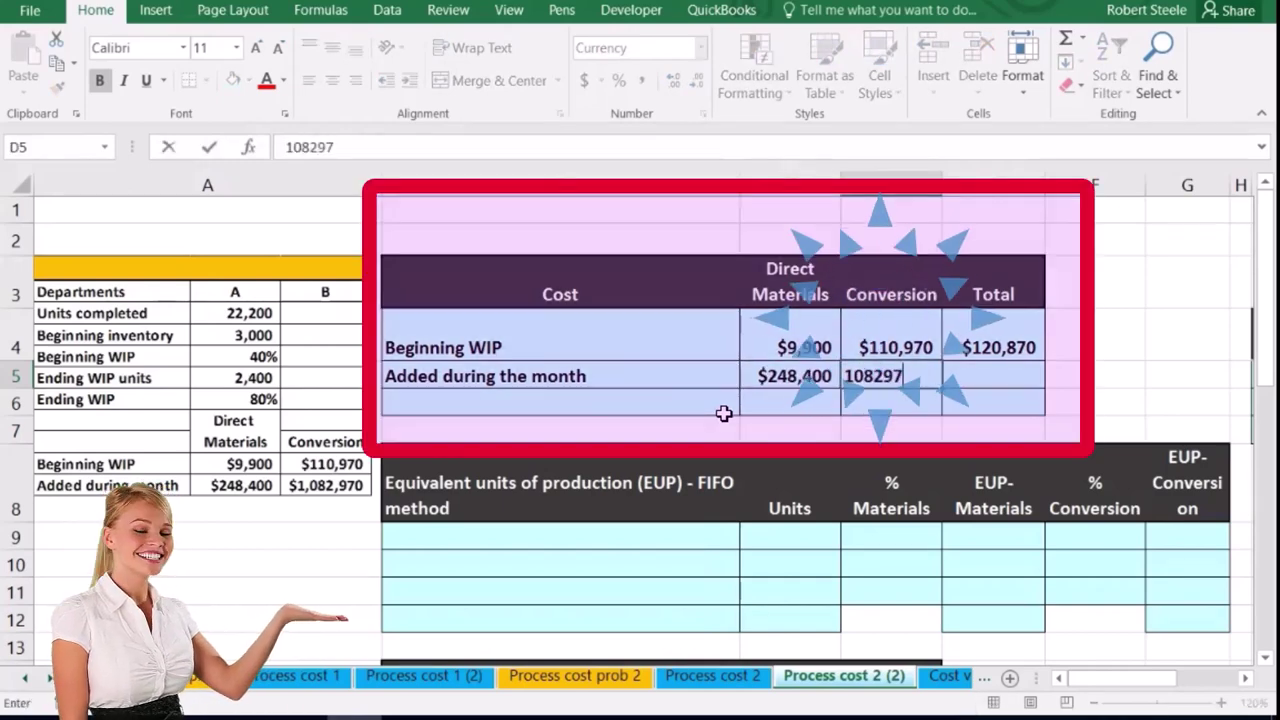
type("0")
key("Return")
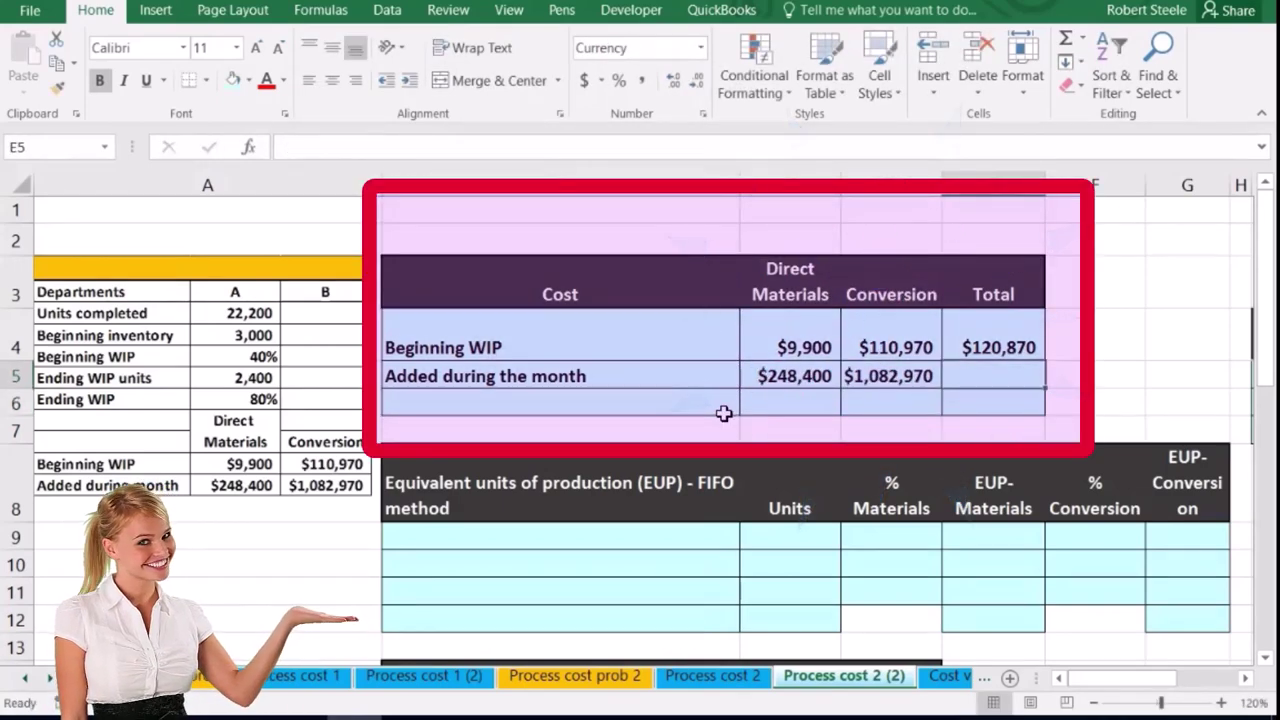
- Total the costs added during the month in E5 with a SUM of C5:D5
type("=sum")
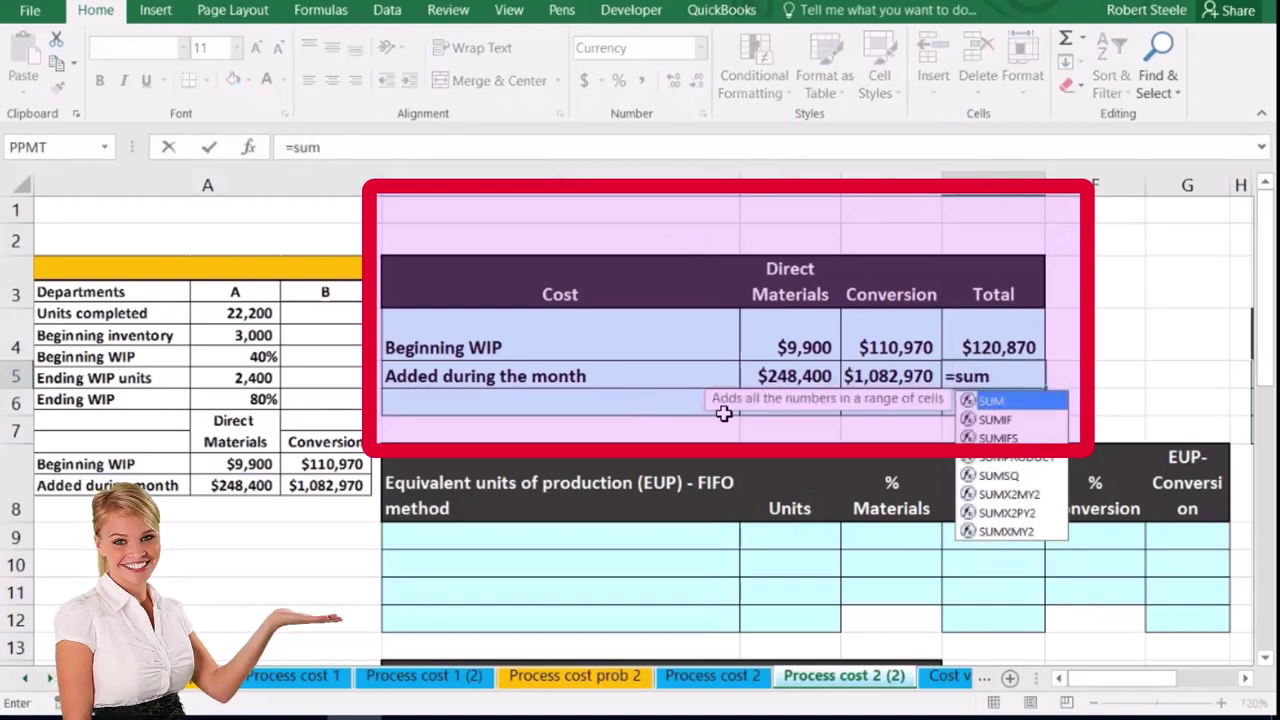
type("(")
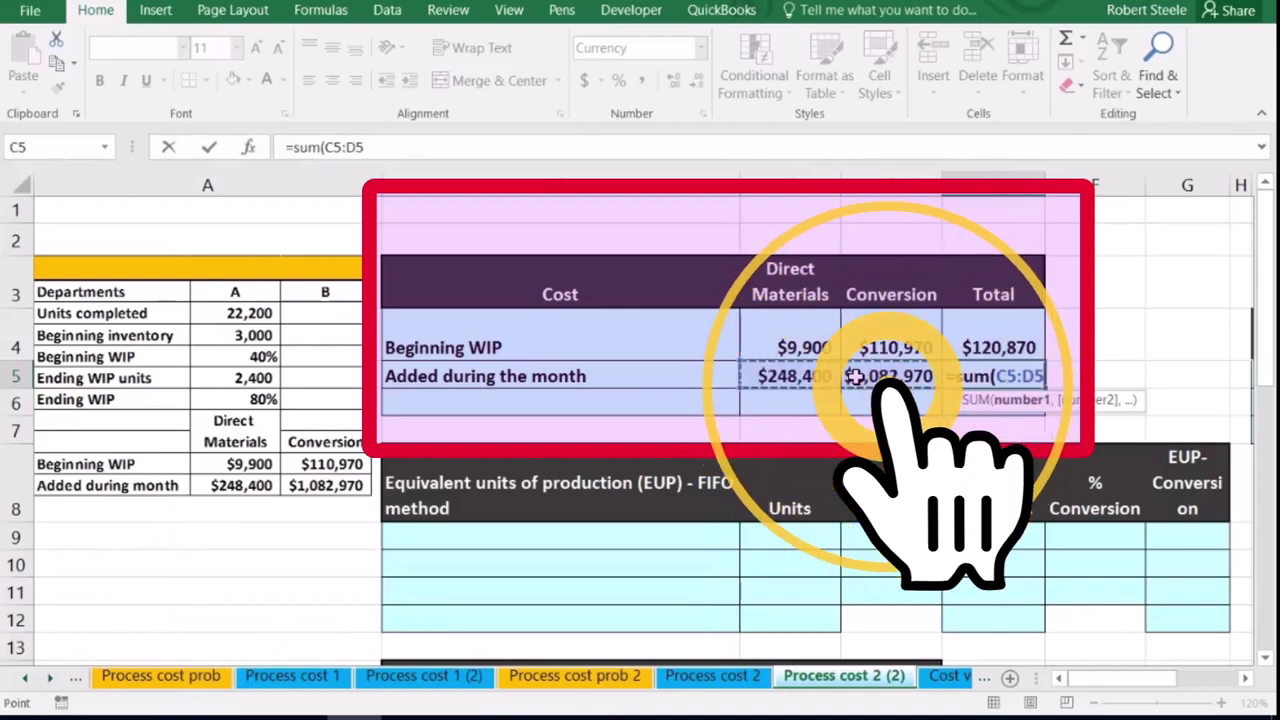
key("Return")
- Label B6 "Total" and add up the Direct Materials costs in C6 with a SUM of C4:C5
key("Up")
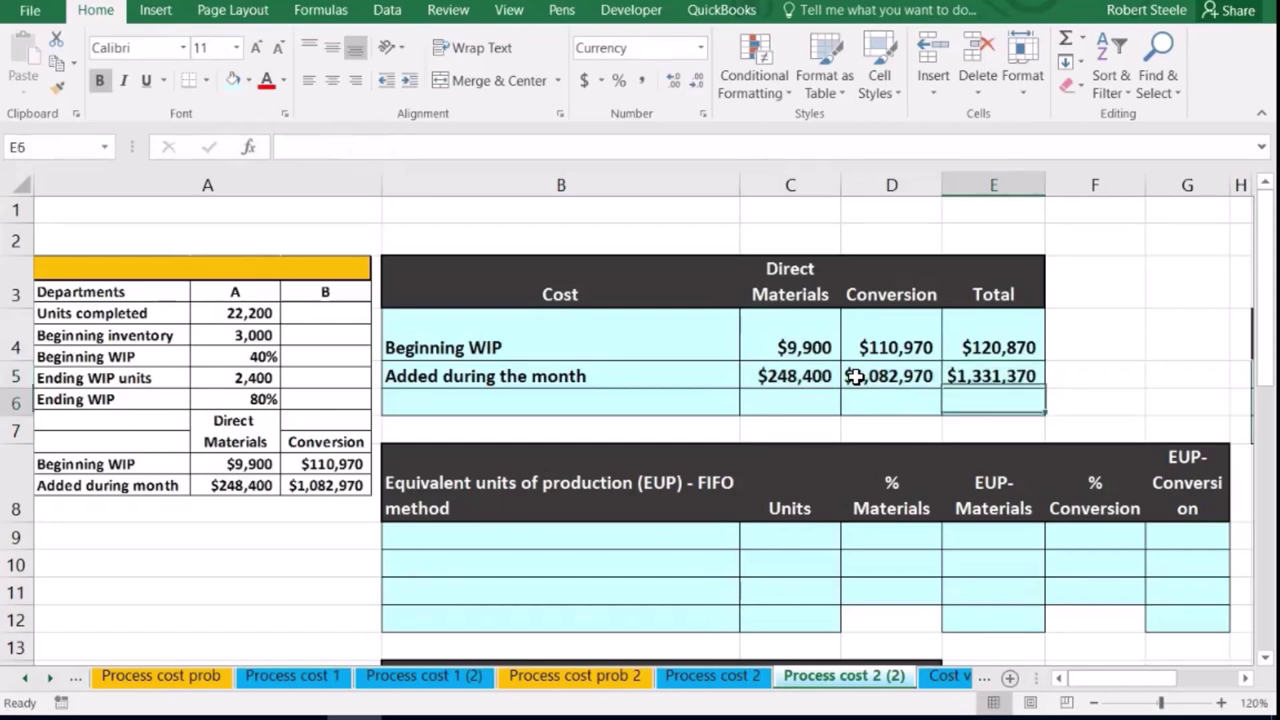
key("Left")
key("Left")
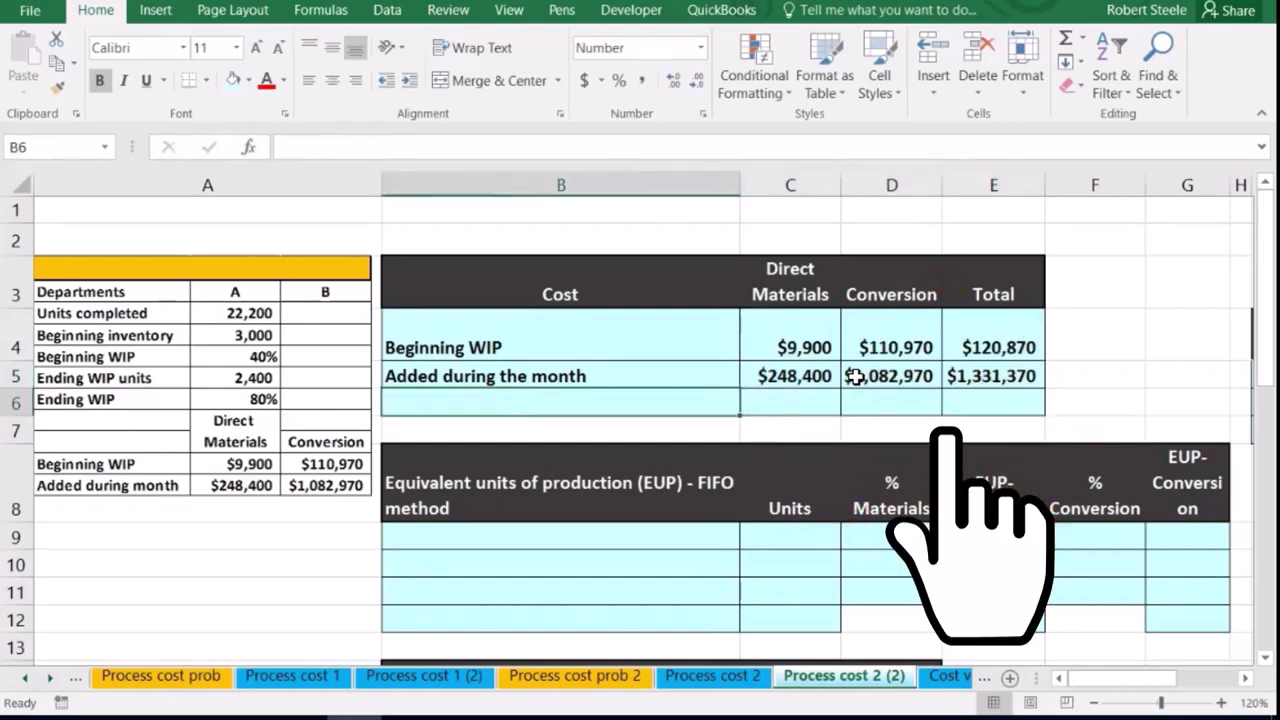
type("Total")
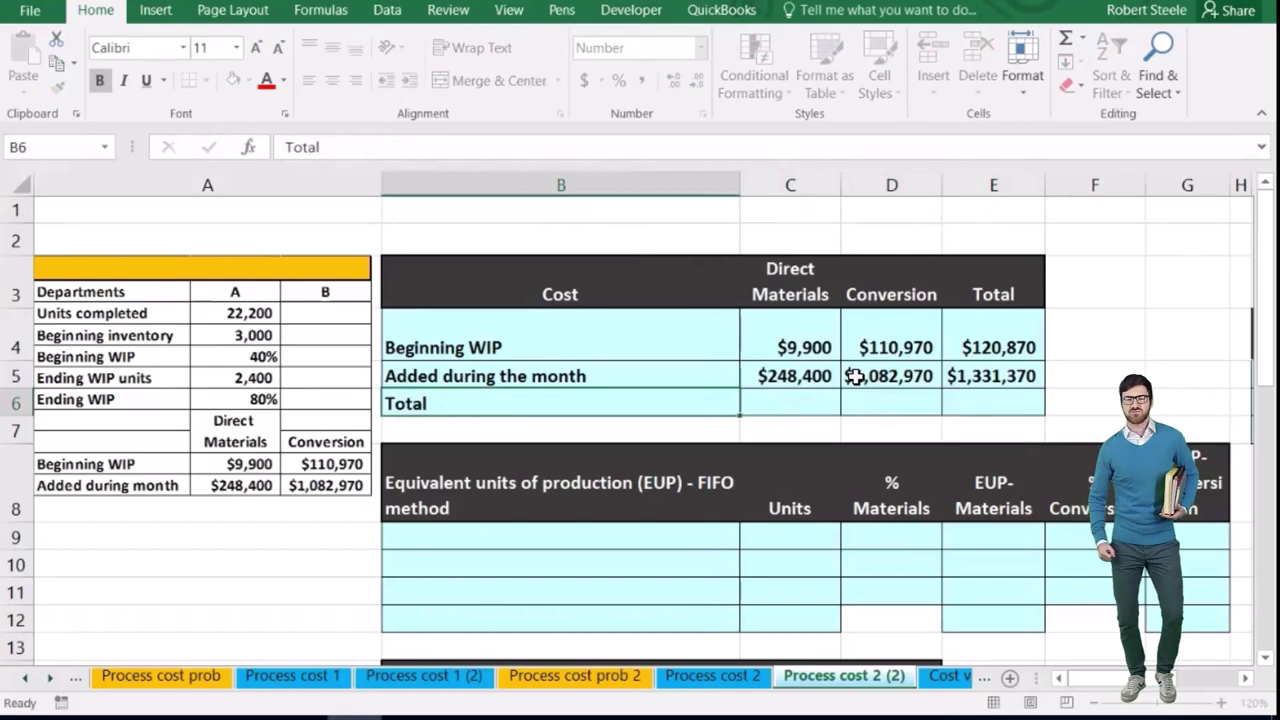
key("Right")
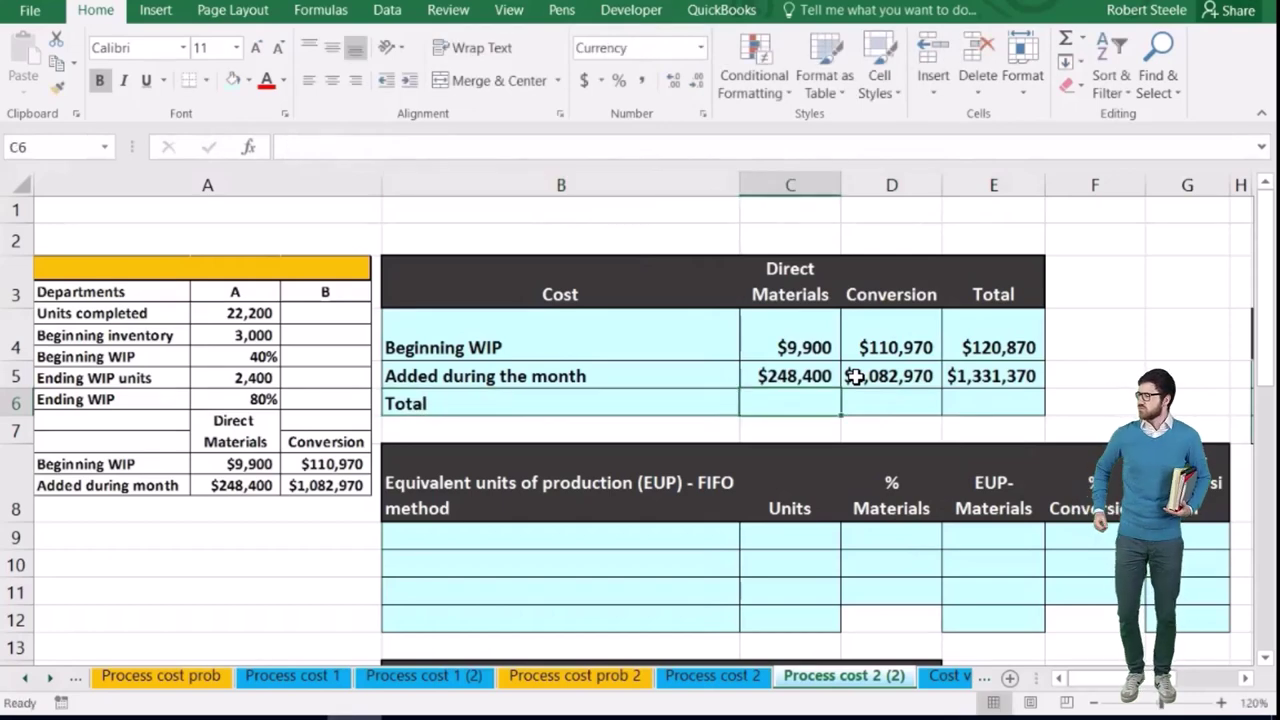
type("sum")
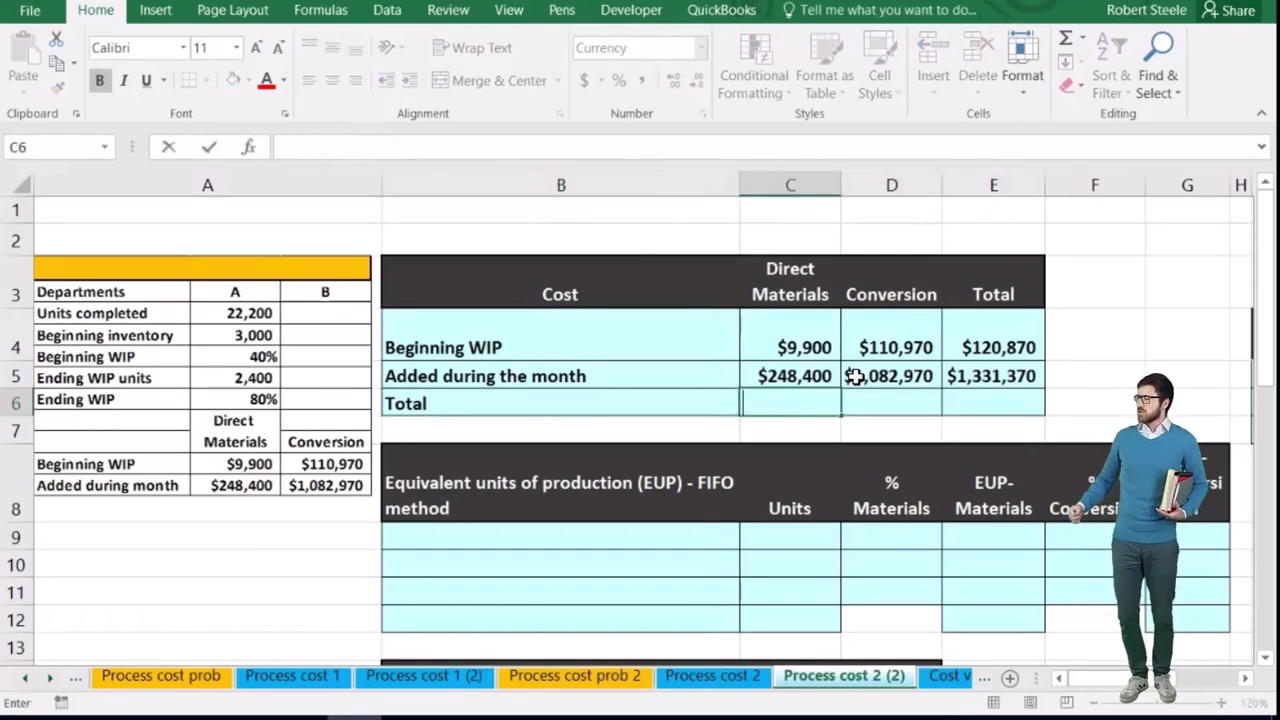
type("=sum(")
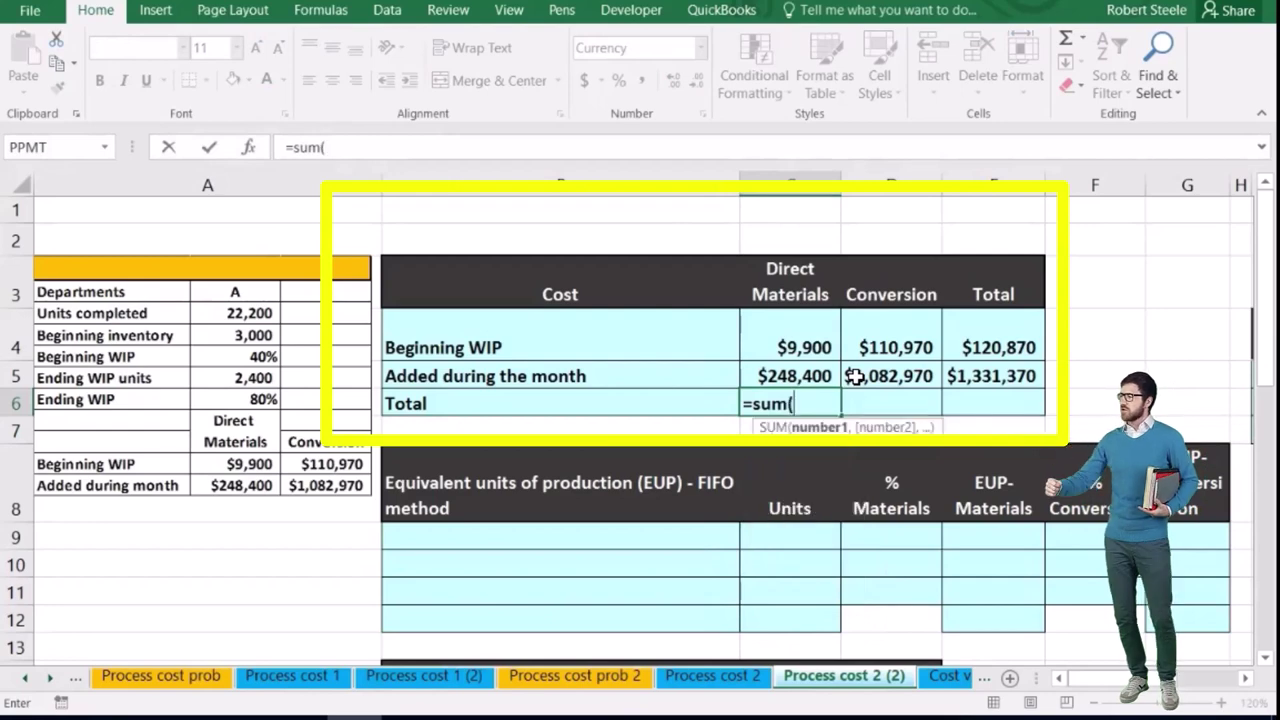
left_click(792, 343)
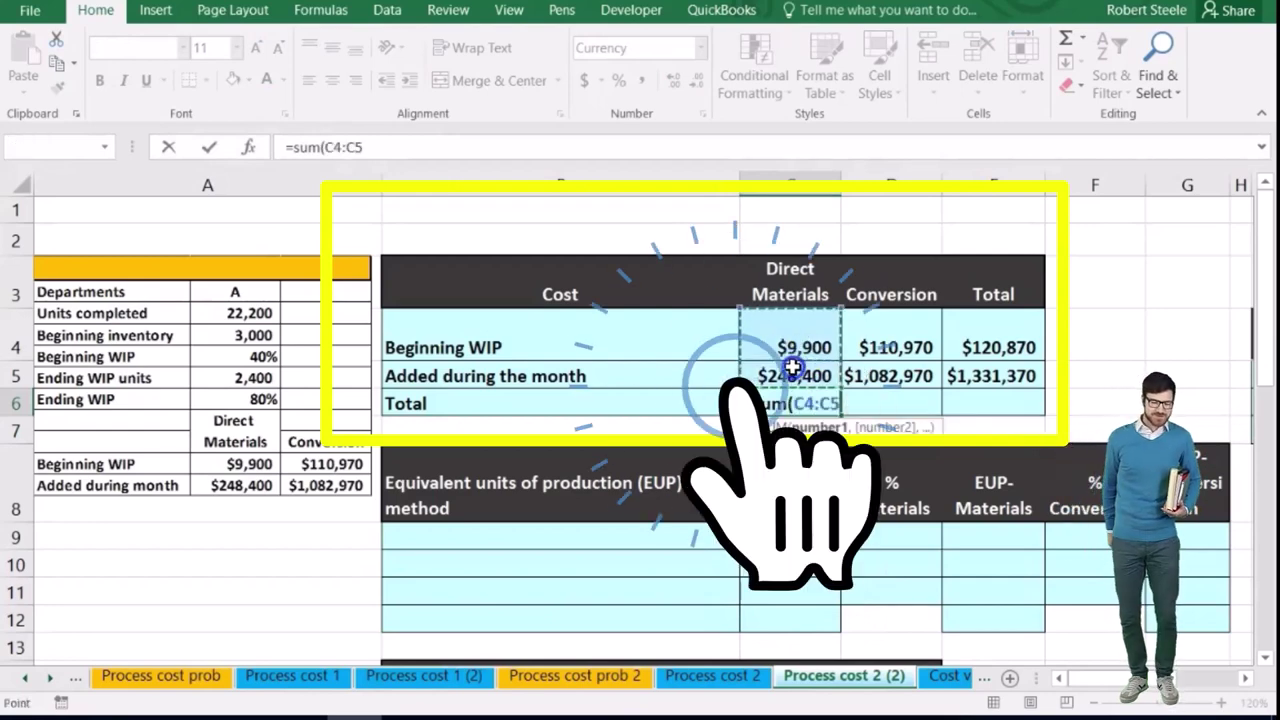
key("Return")
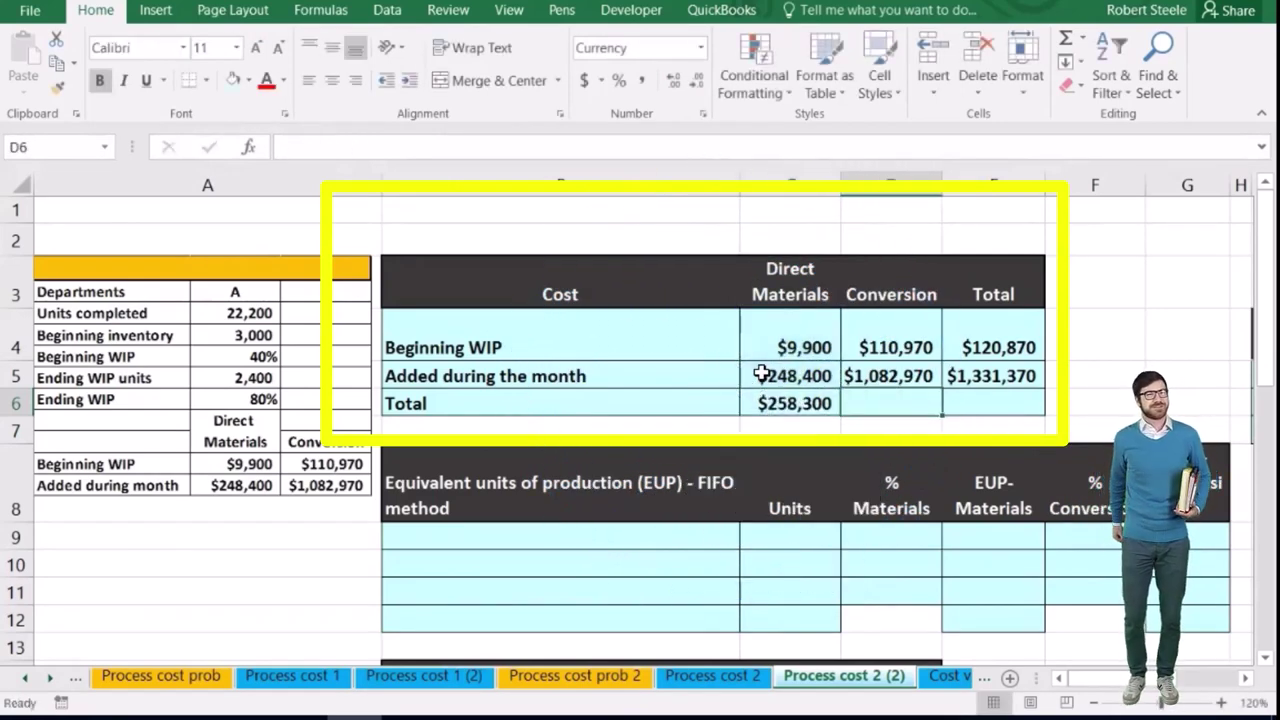
- Add up the Conversion column in D6 with a SUM of D4:D5 and the Total column in E6 with E4:E5
type("=sum(")
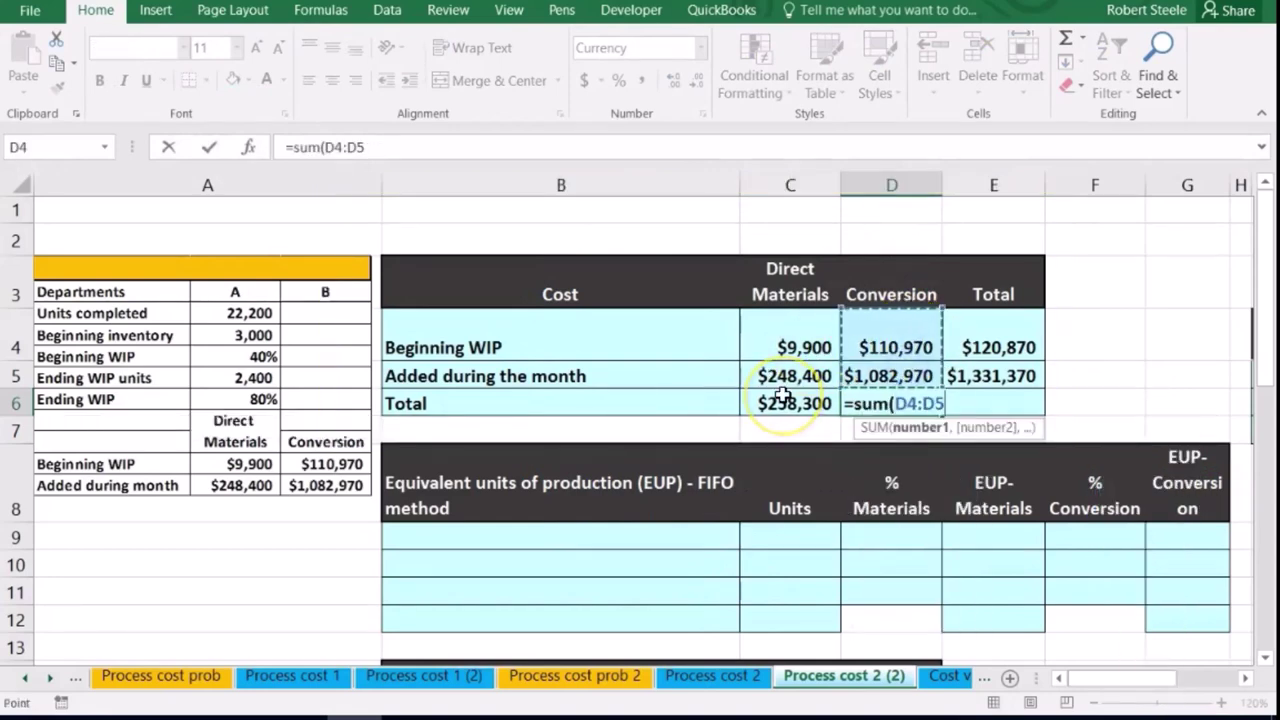
key("Return")
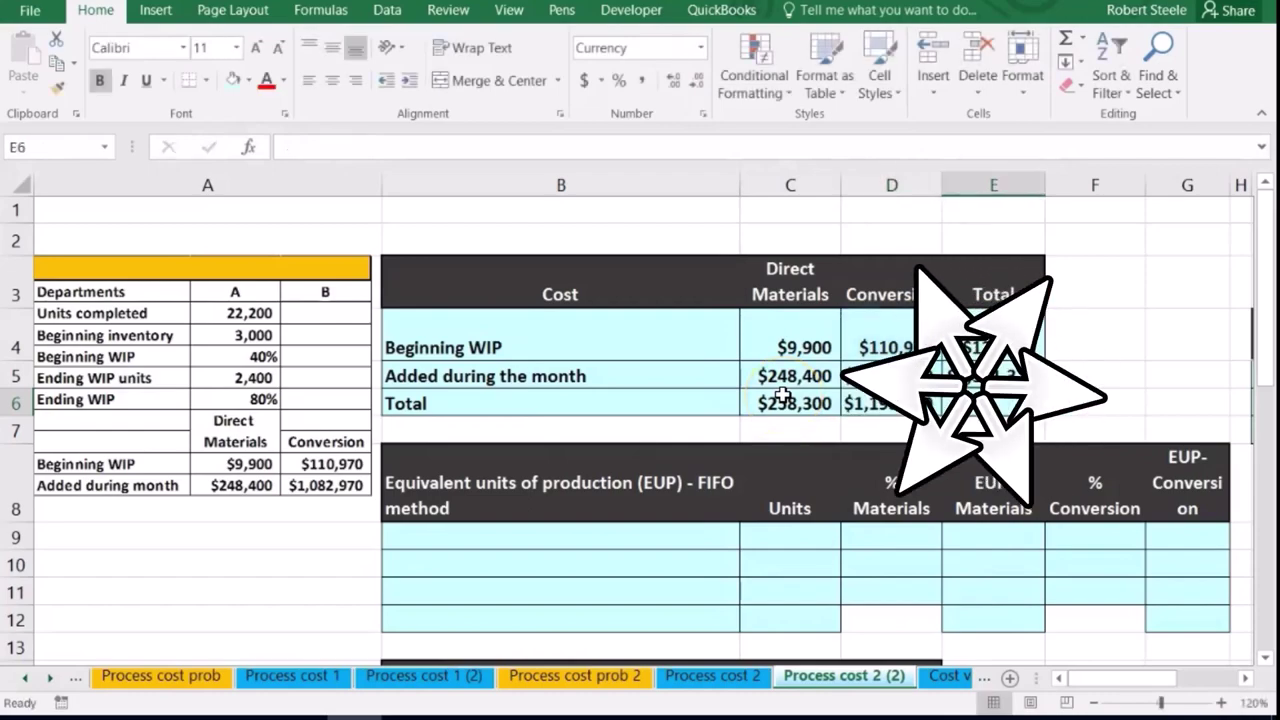
left_click(975, 400)
type("=sum(")
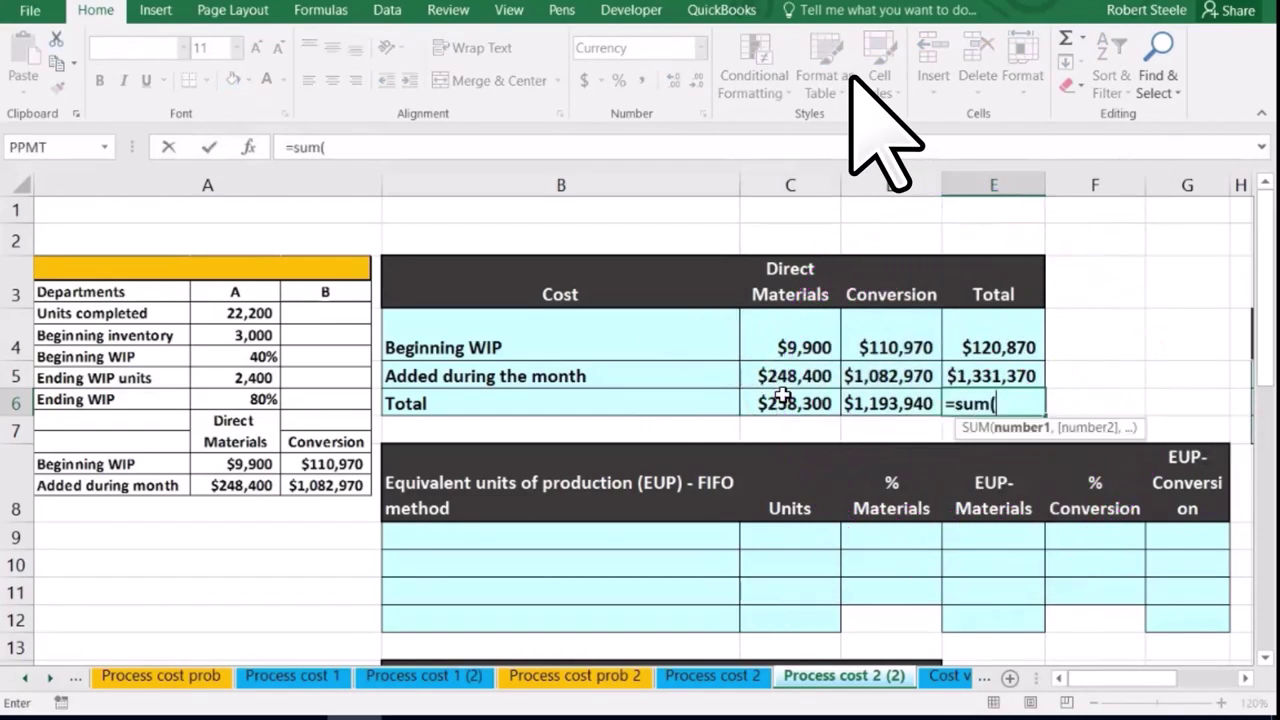
left_click_drag(980, 344, 982, 362)
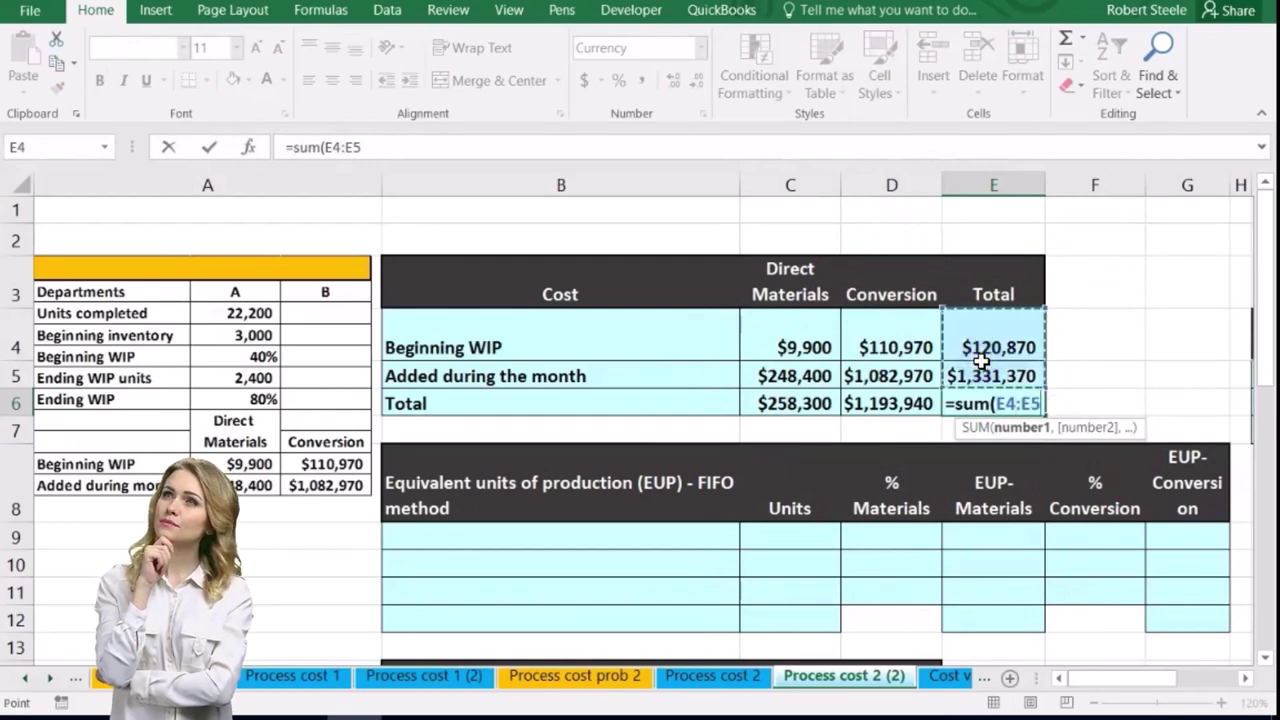
key("Return")
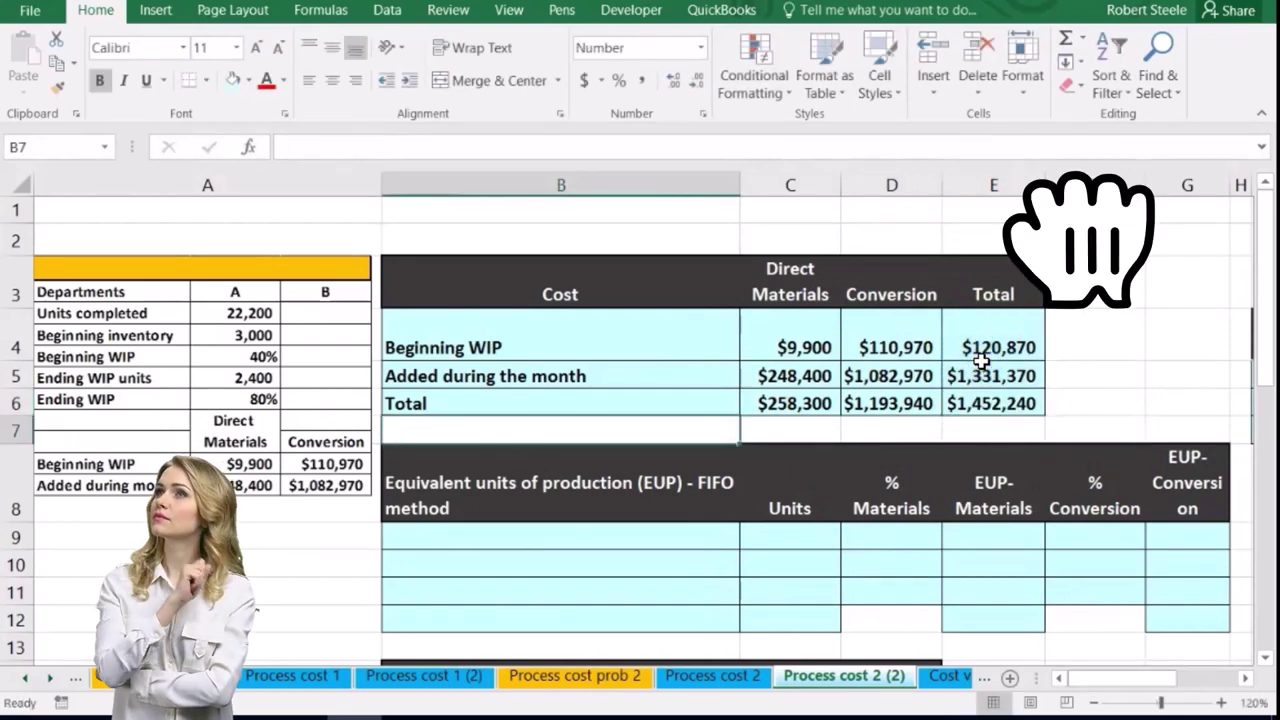
- Check the combined sum of C6:D6 against the grand total in E6
left_click_drag(820, 403, 850, 403)
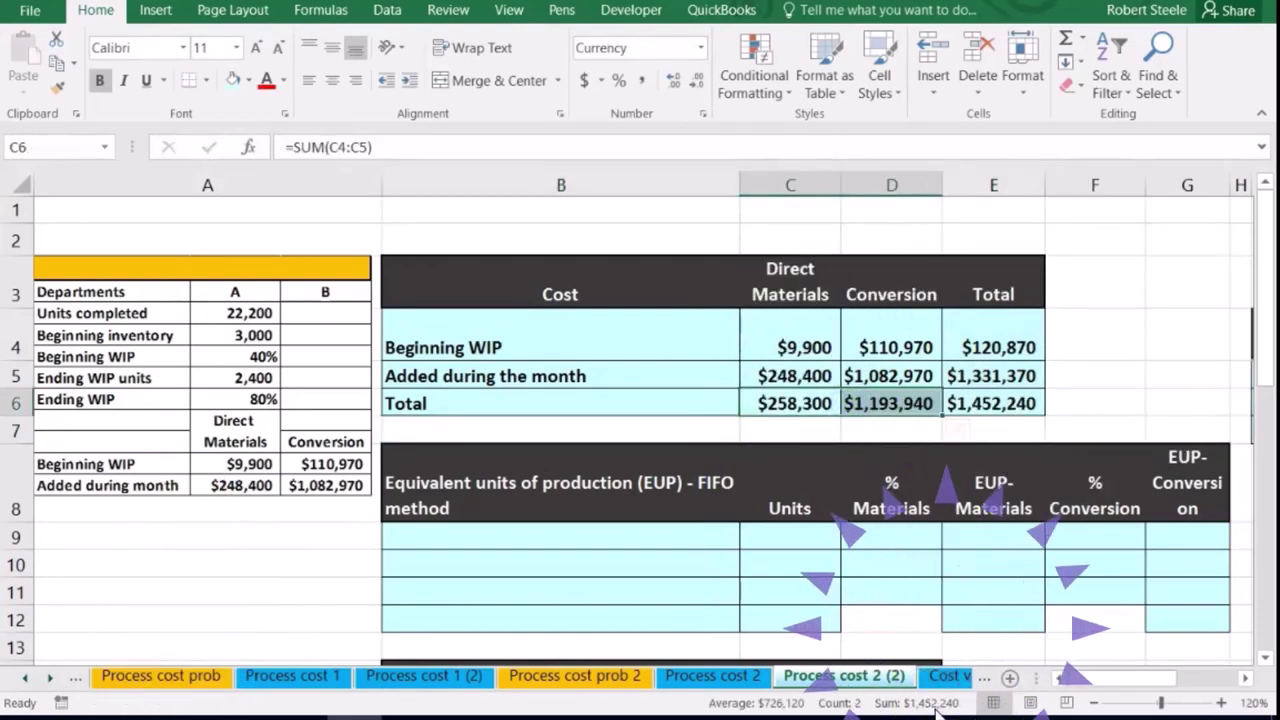
left_click(1010, 403)
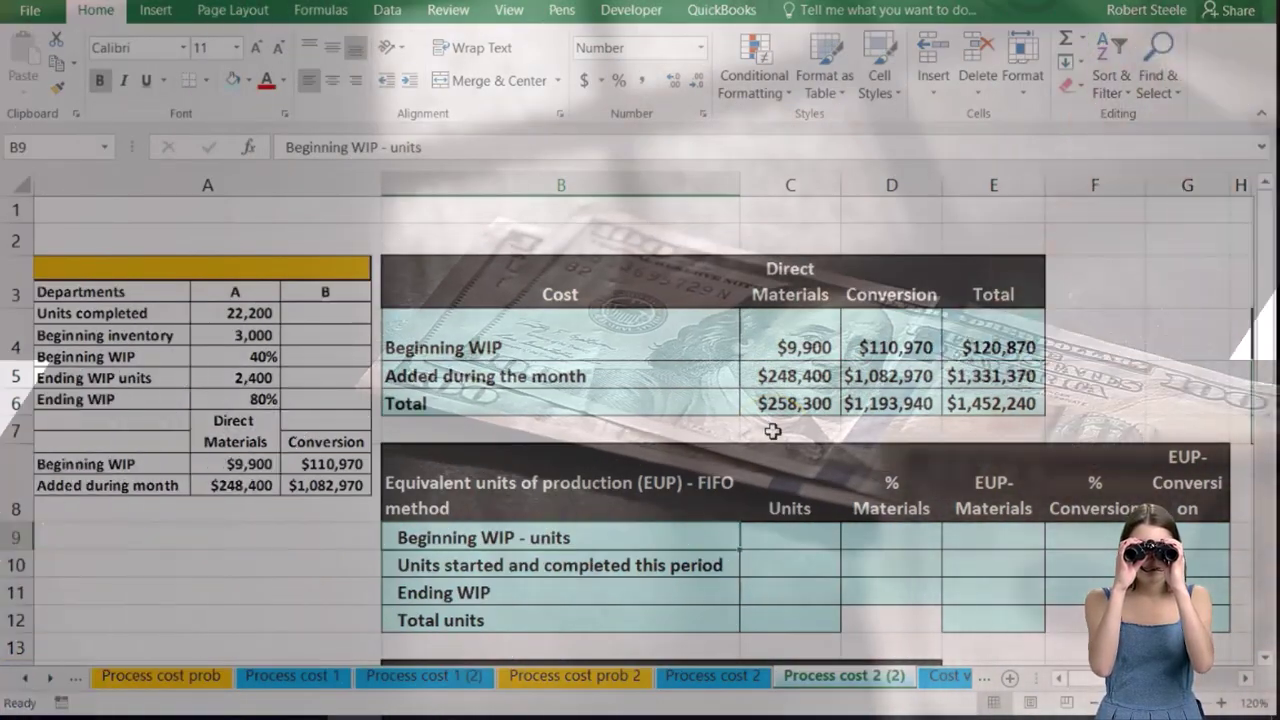
- Enter 3,000 as the beginning WIP units in C9 and set the materials percentage in D9 to 0%
left_click(789, 535)
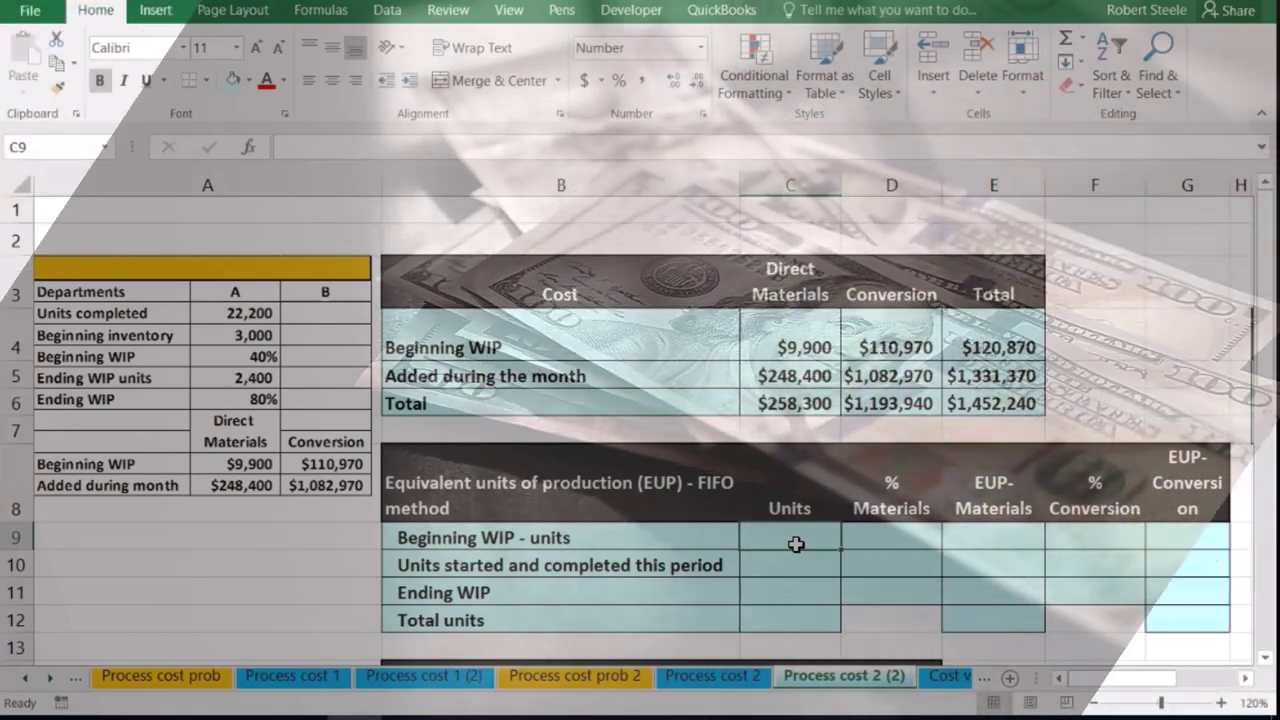
left_click(707, 543)
scroll(866, 575, "down", 2)
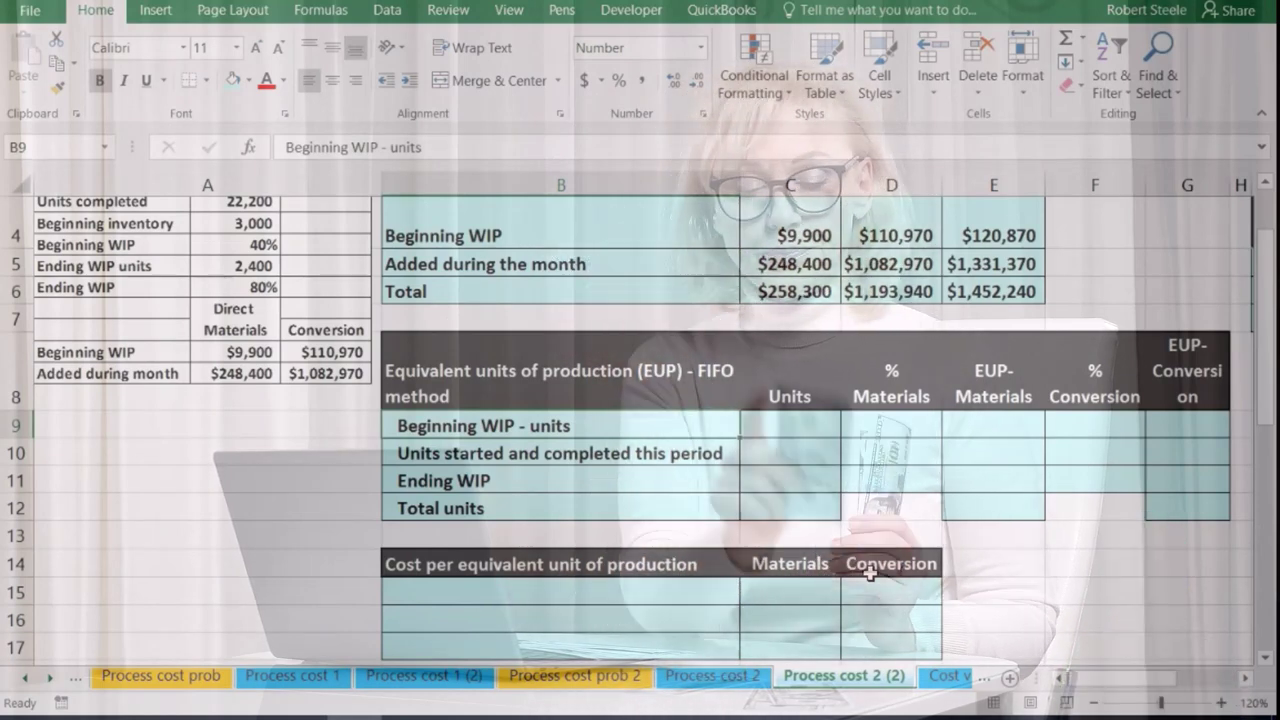
key("Down")
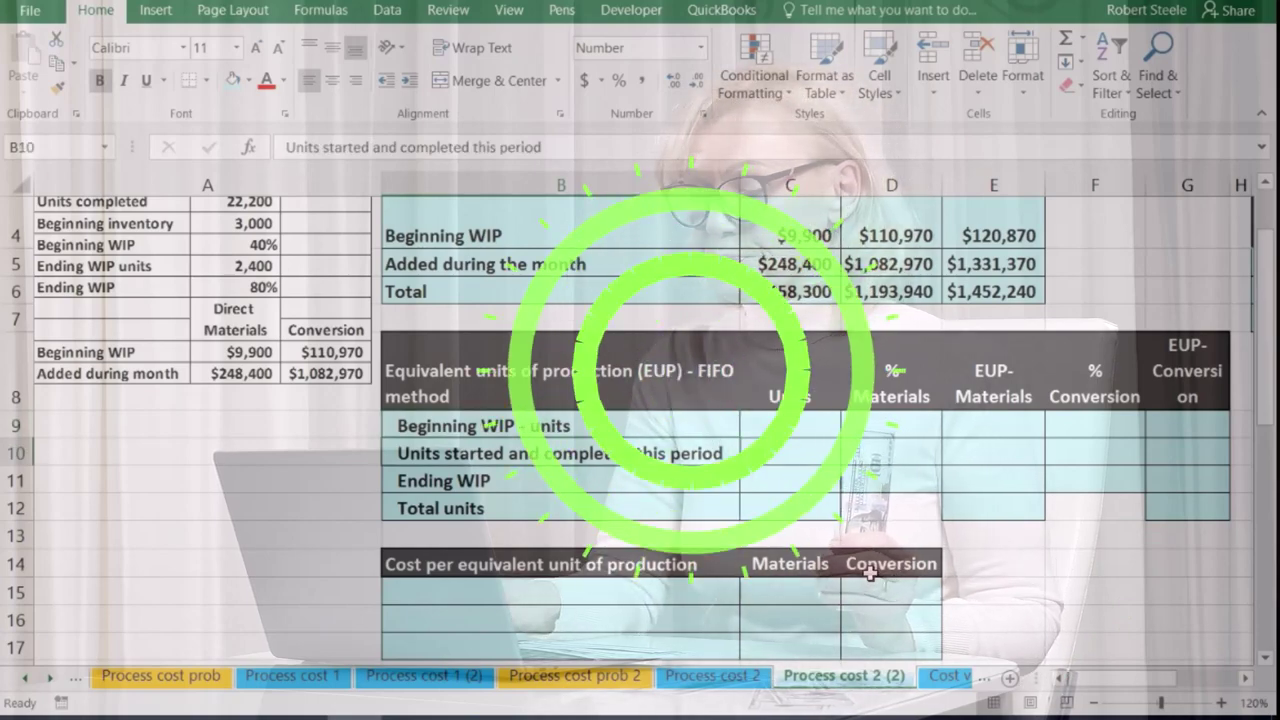
key("Down")
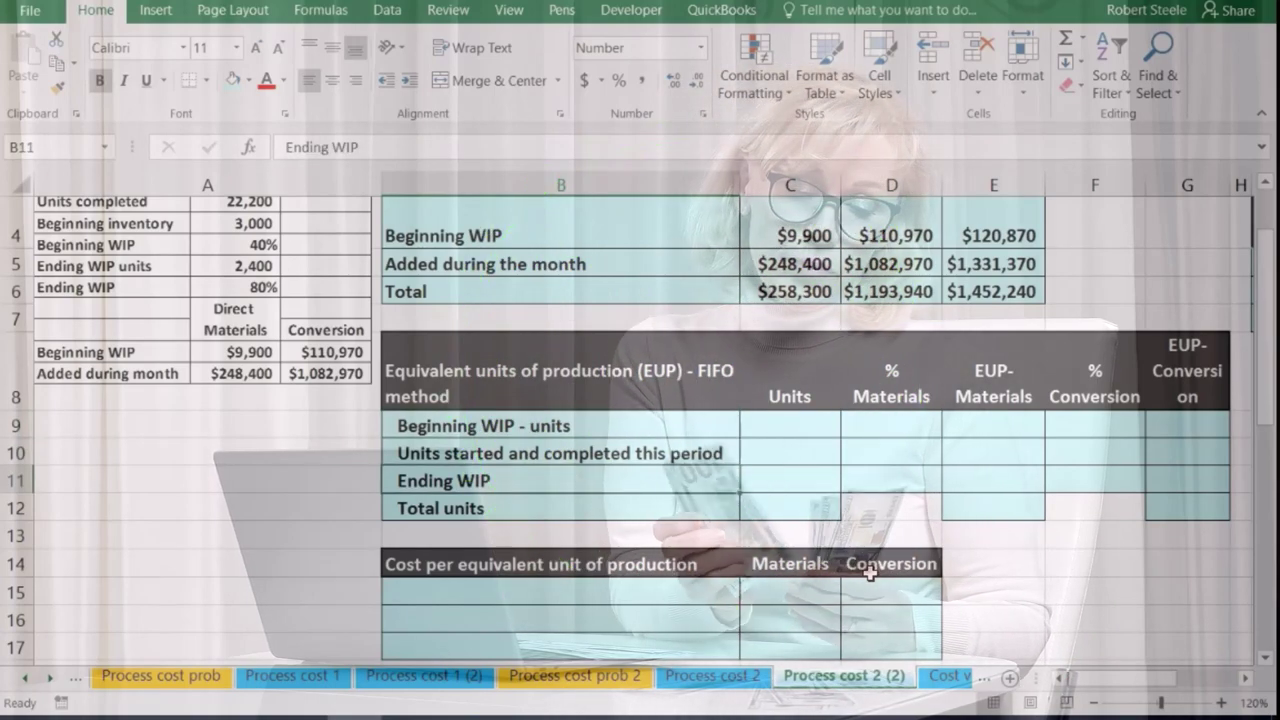
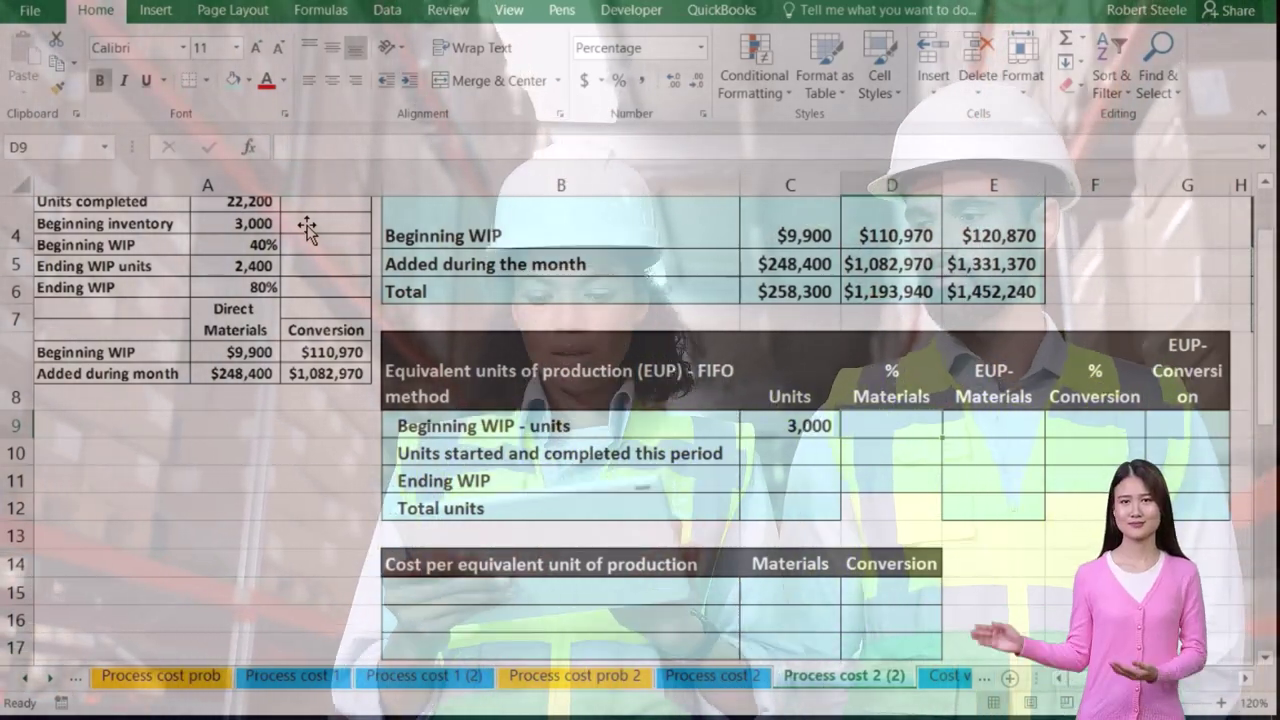
type("0")
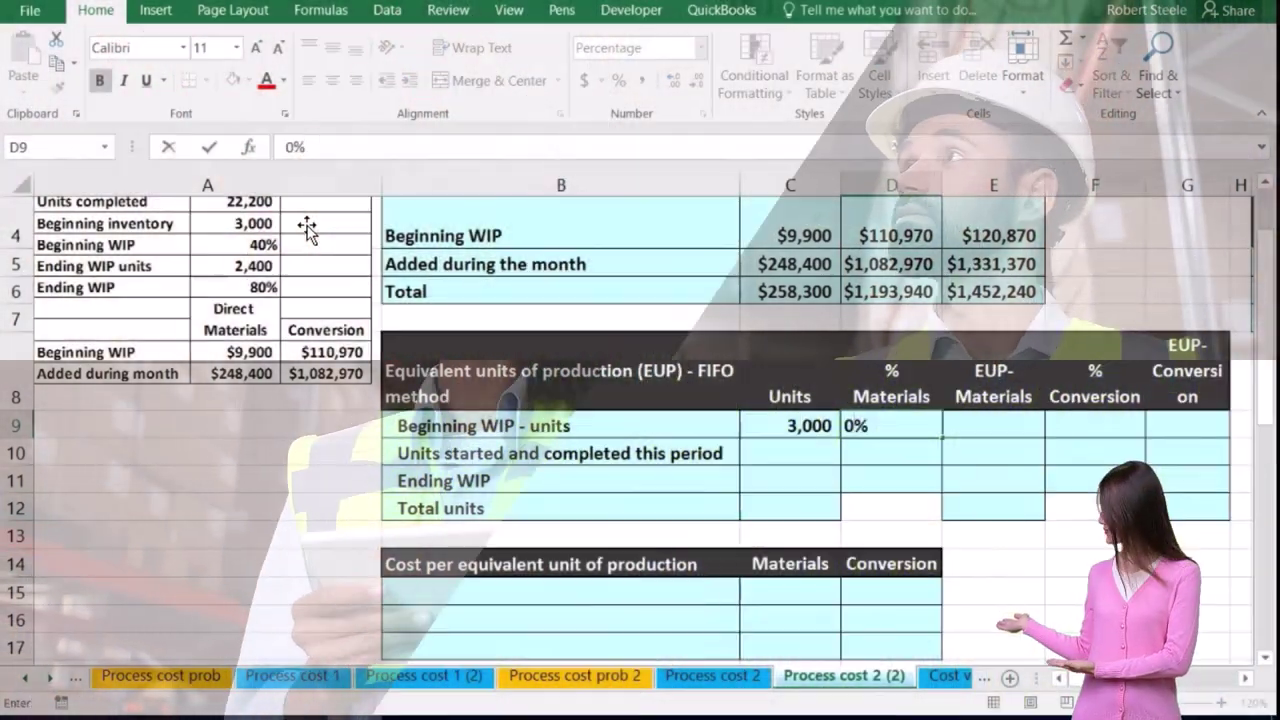
key("Tab")
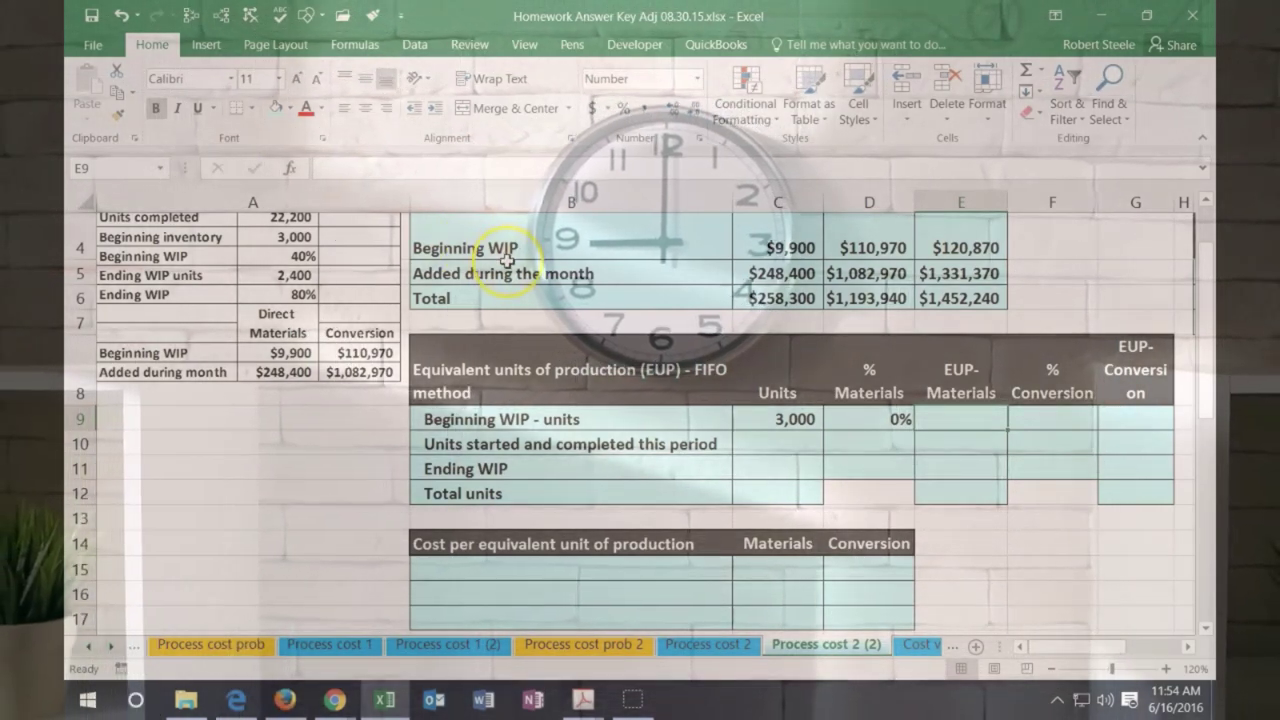
- Calculate the beginning WIP equivalent units for materials in E9 with the formula =C9*D9
left_click_drag(507, 264, 836, 284)
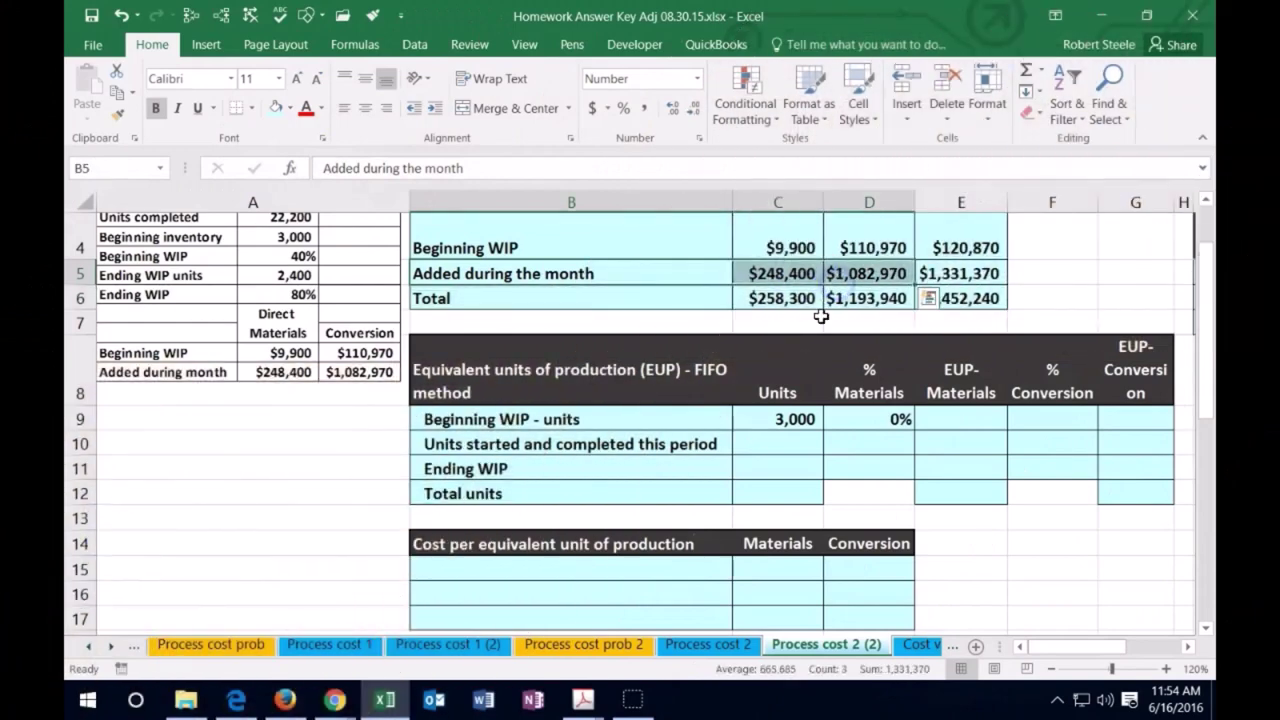
left_click(956, 421)
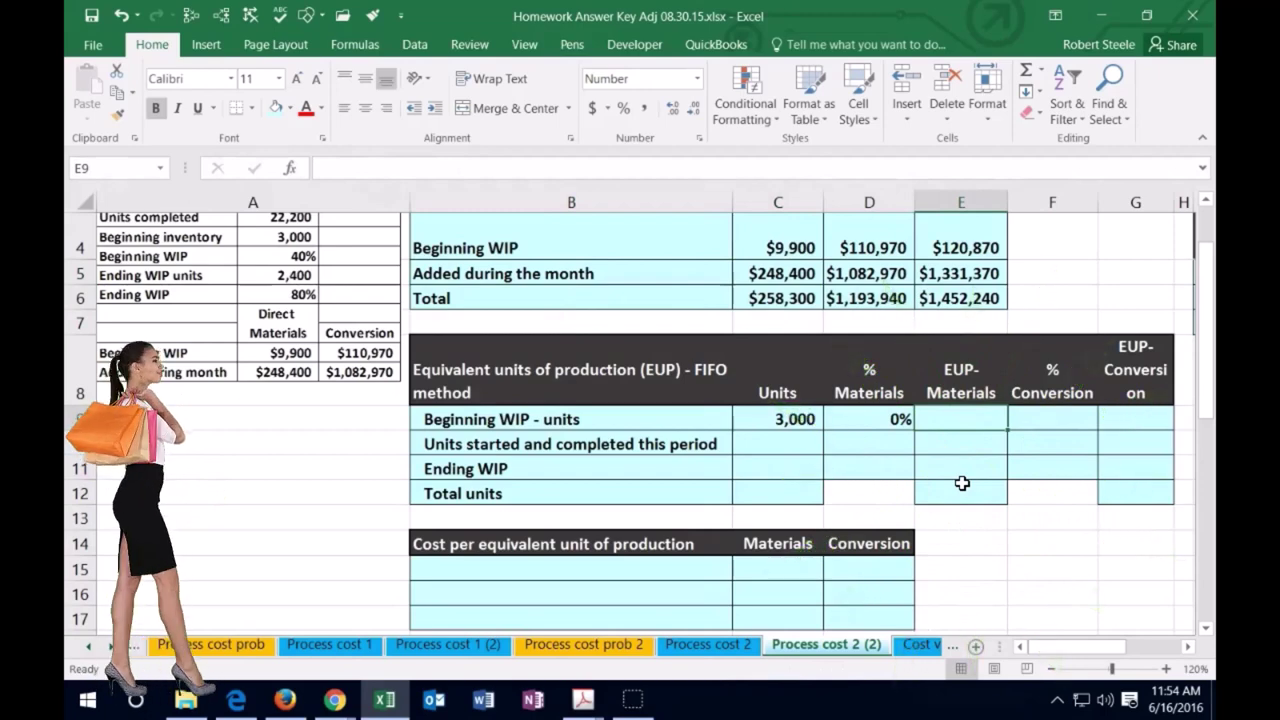
type("=")
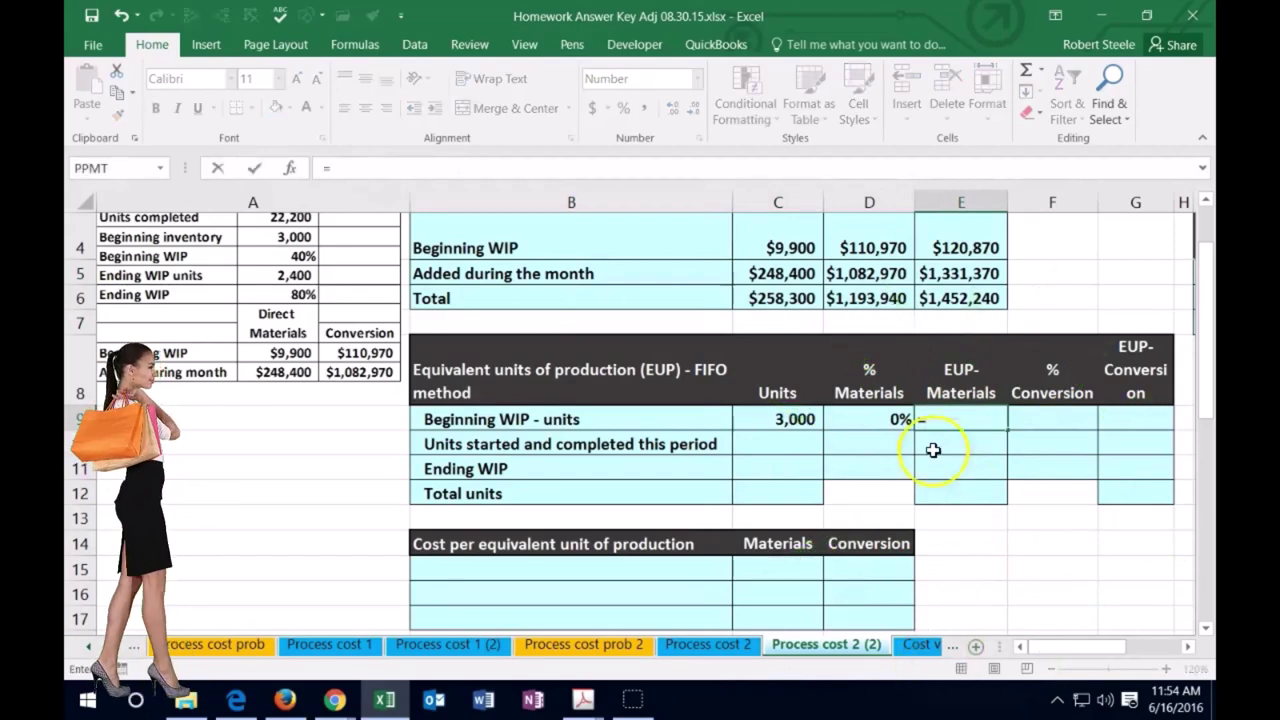
left_click(790, 420)
type("*")
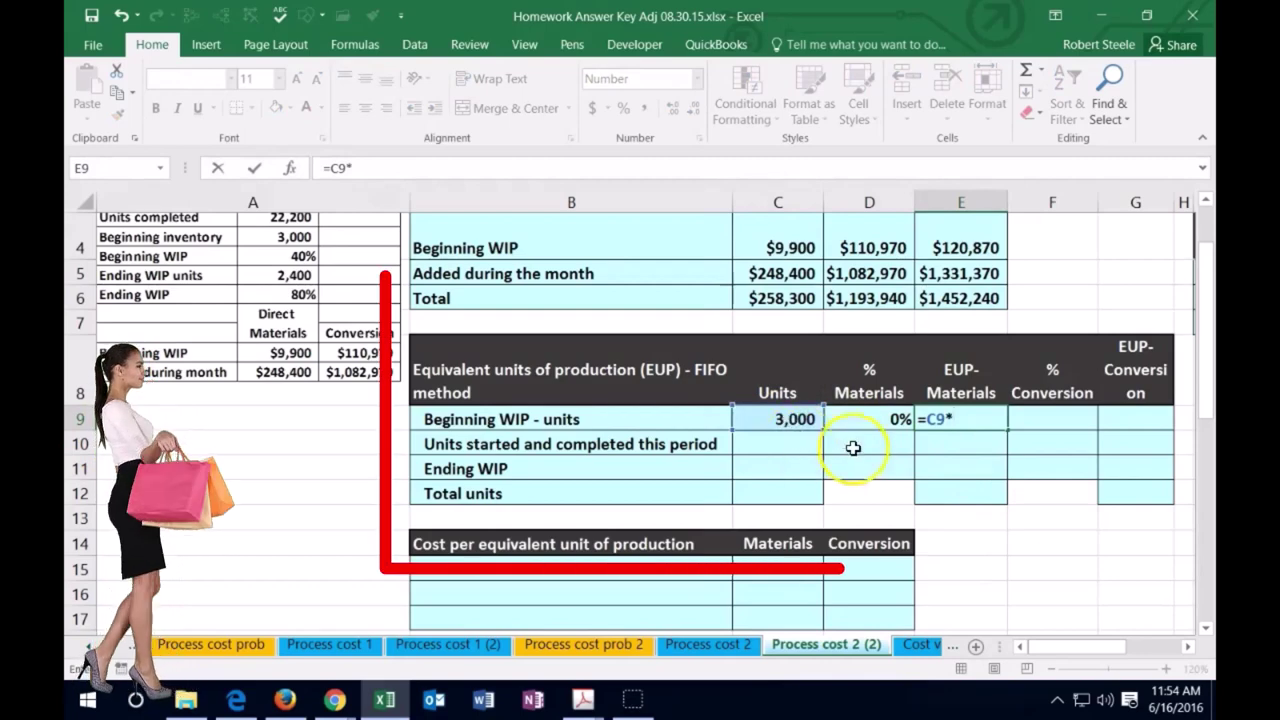
left_click(866, 415)
key("Tab")
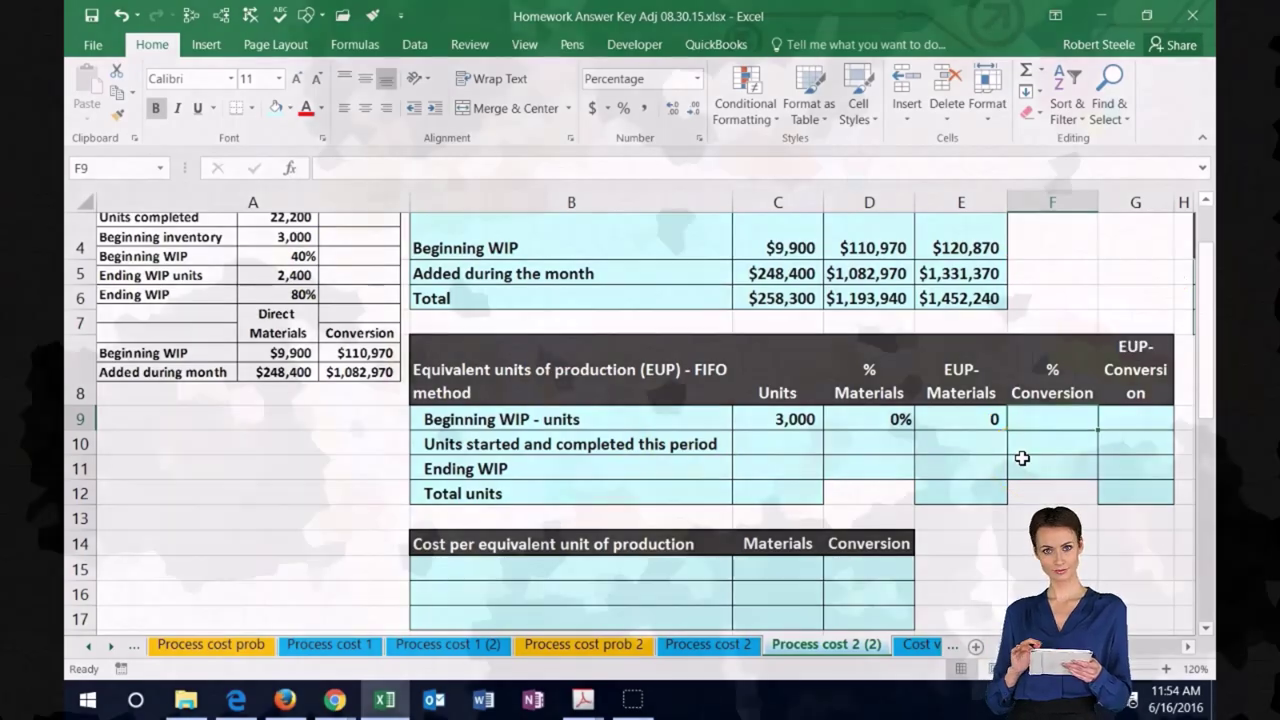
- Calculate the beginning WIP conversion percentage in F9 with the formula =1-.4
type("=1-.4")
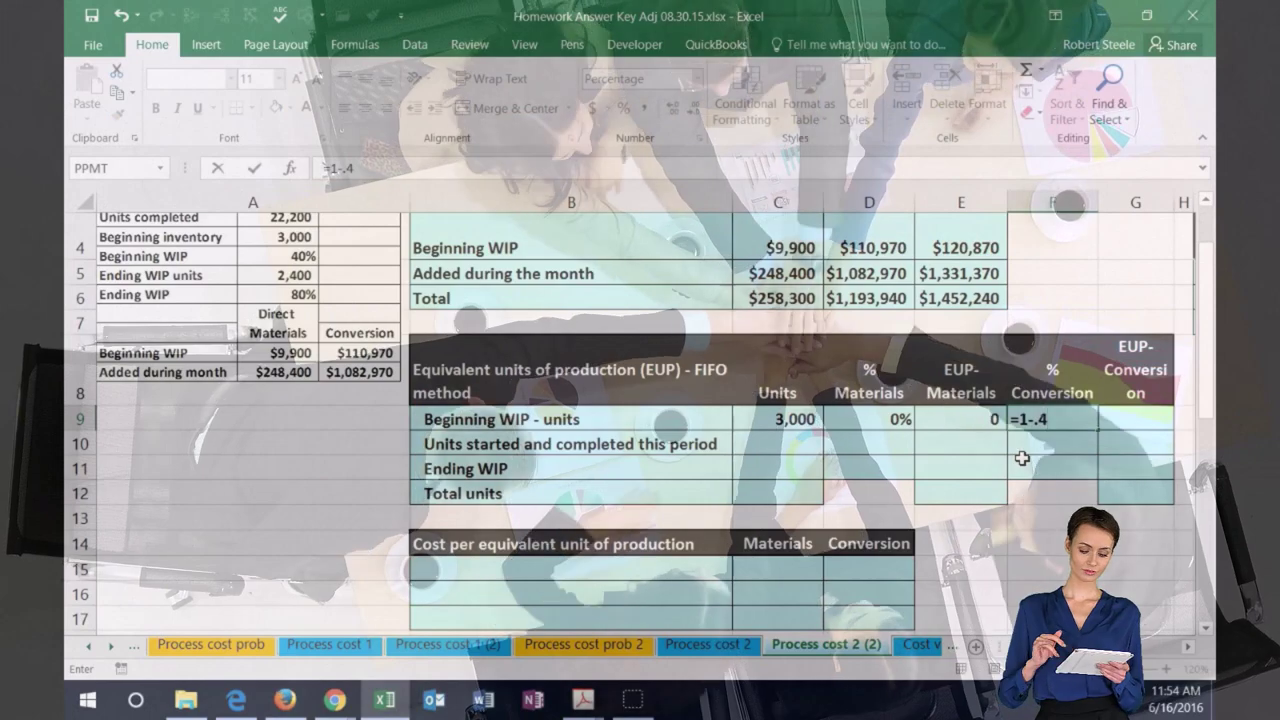
key("Return")
key("Up")
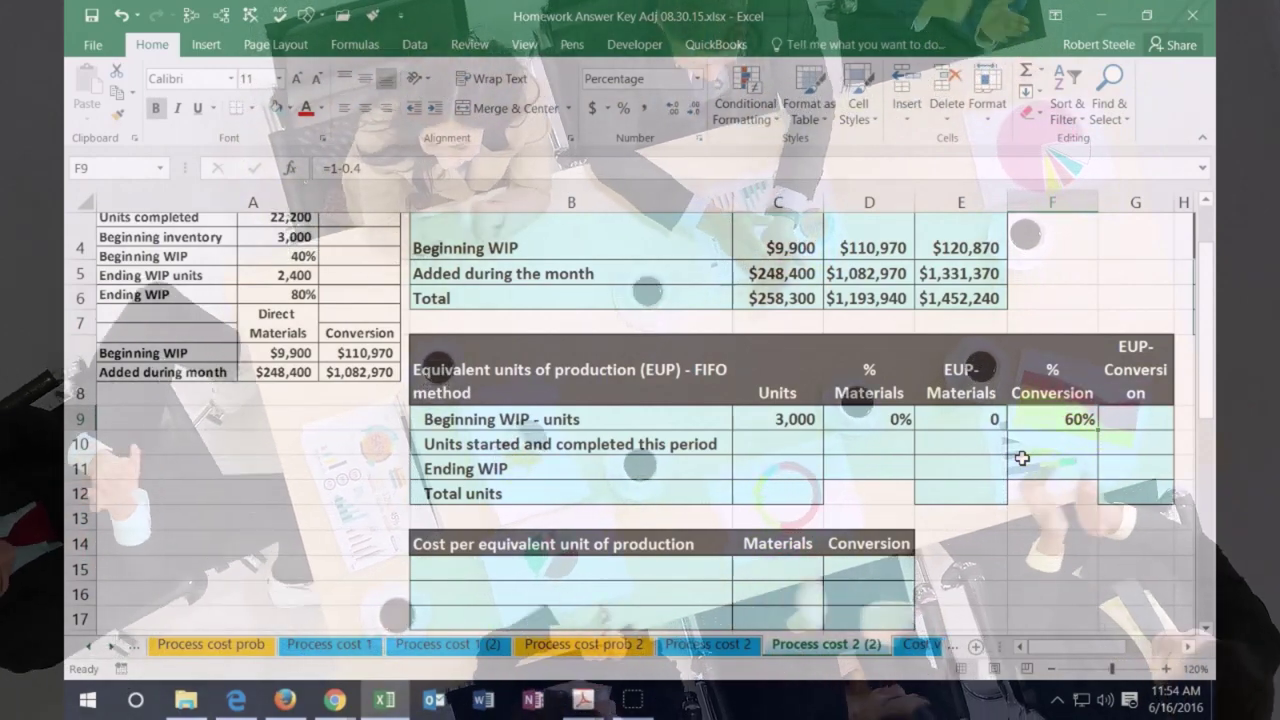
- Calculate the beginning WIP equivalent units for conversion in G9 with the formula =C9*F9
key("Right")
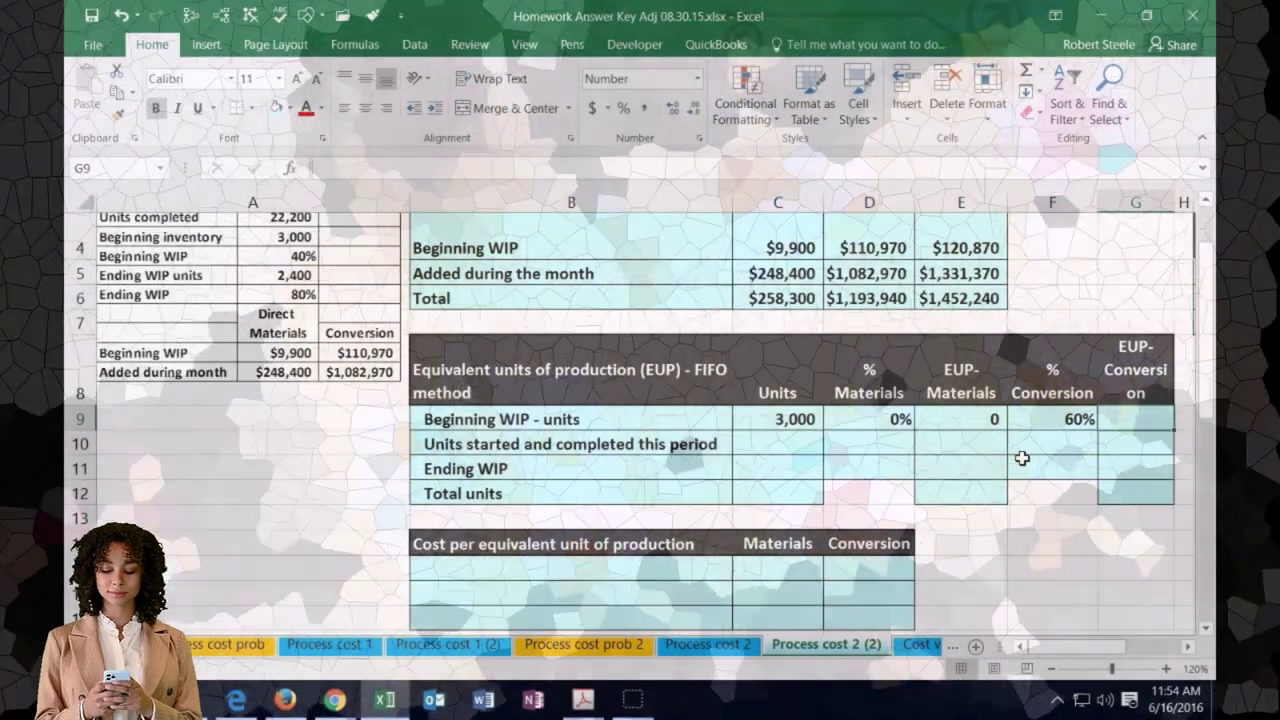
type("=C9")
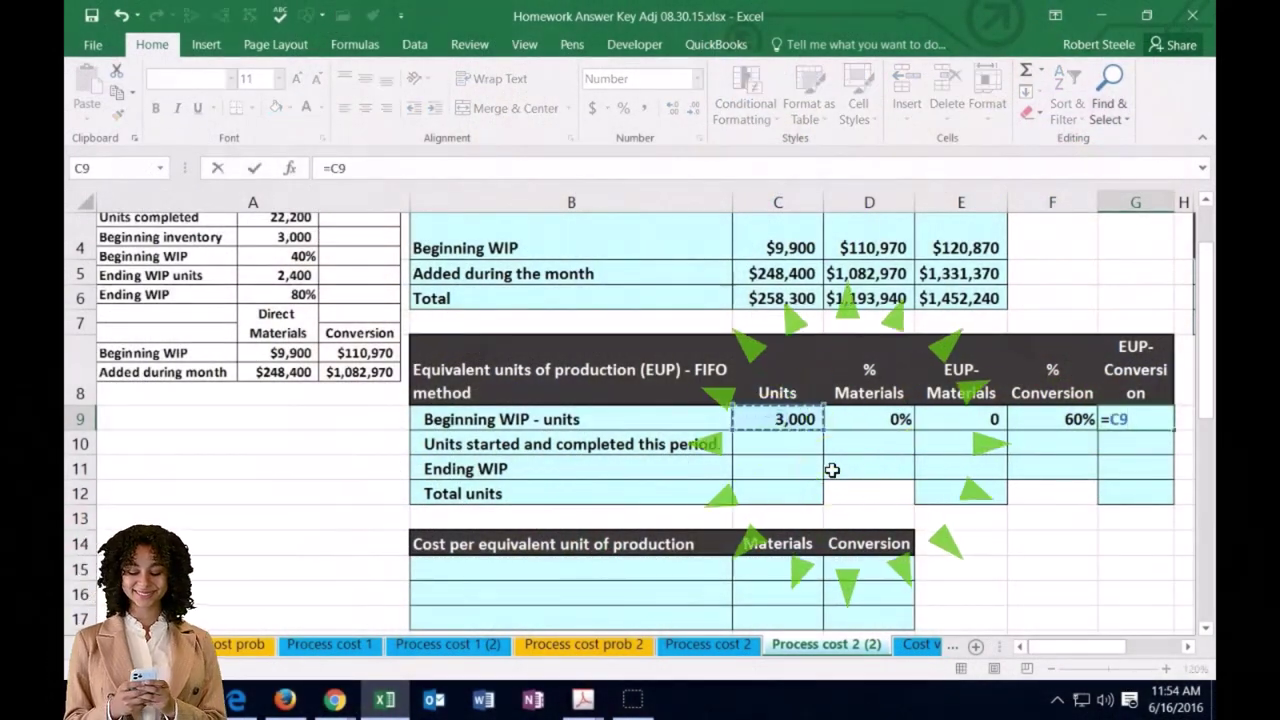
type("*")
left_click(1054, 419)
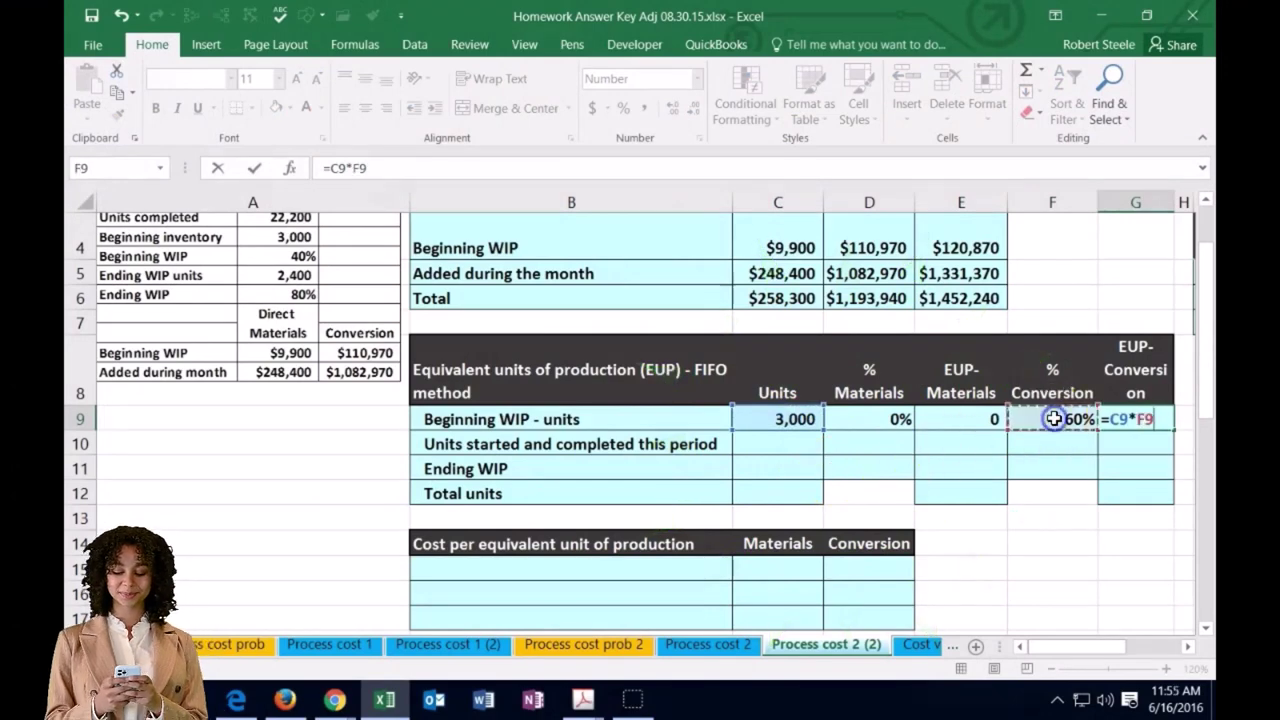
key("Return")
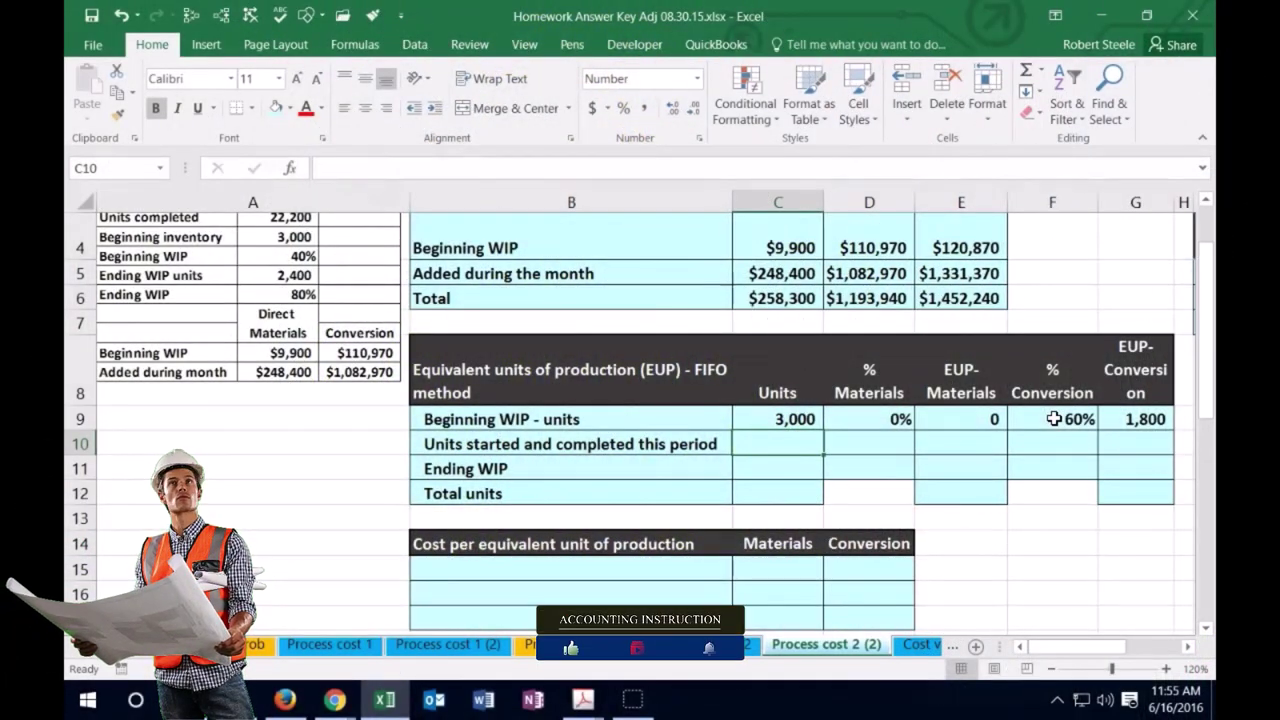
- Calculate the units started and completed this period in C10 with the formula =22200-3000
type("=")
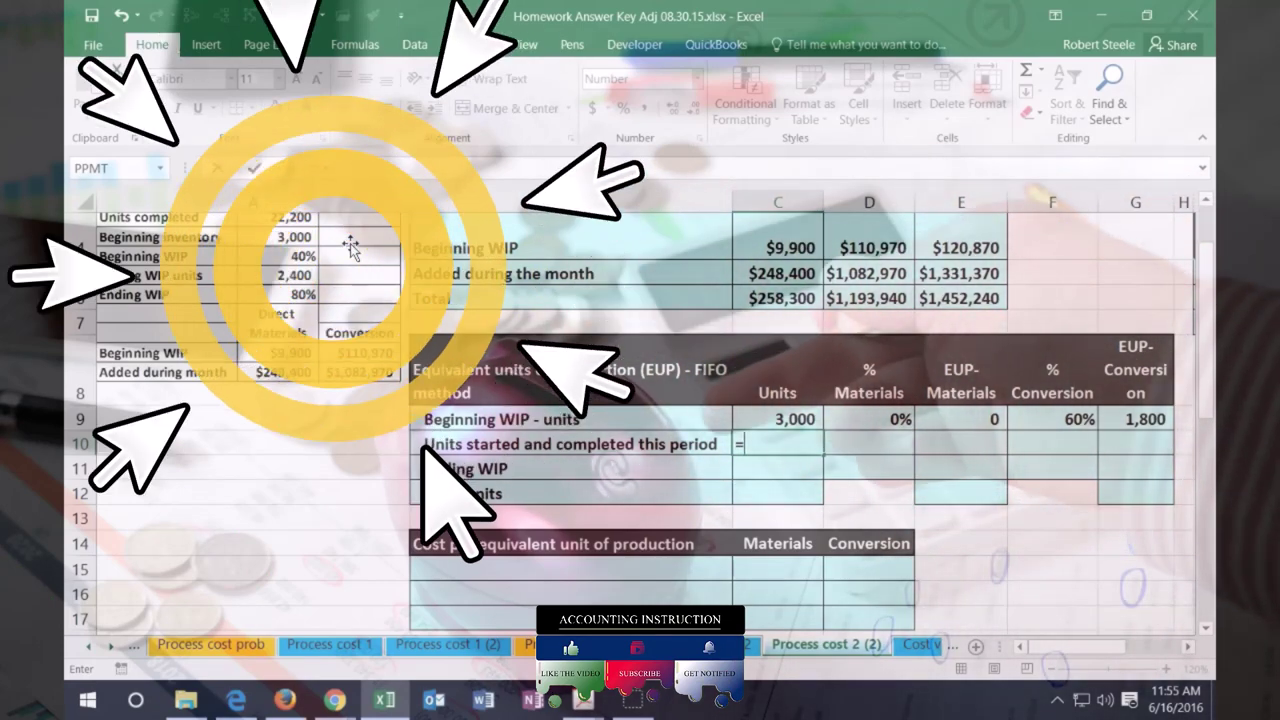
type("2")
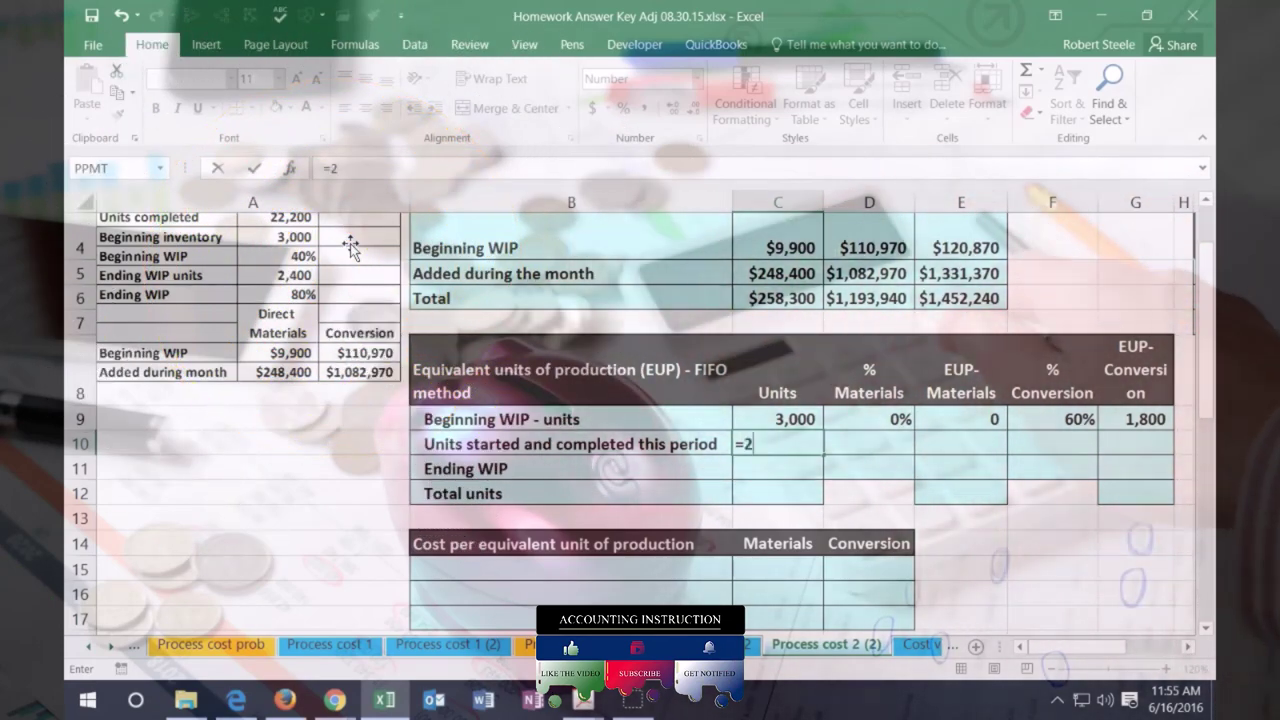
type("2200")
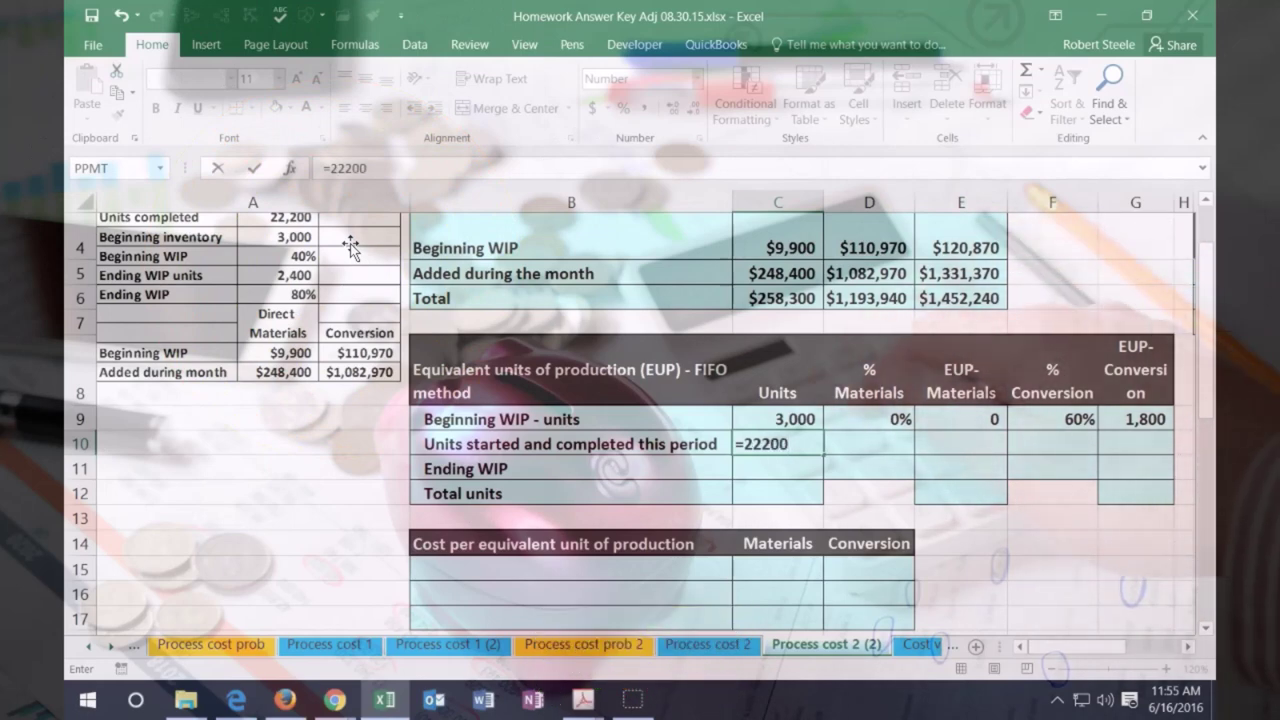
type("-300")
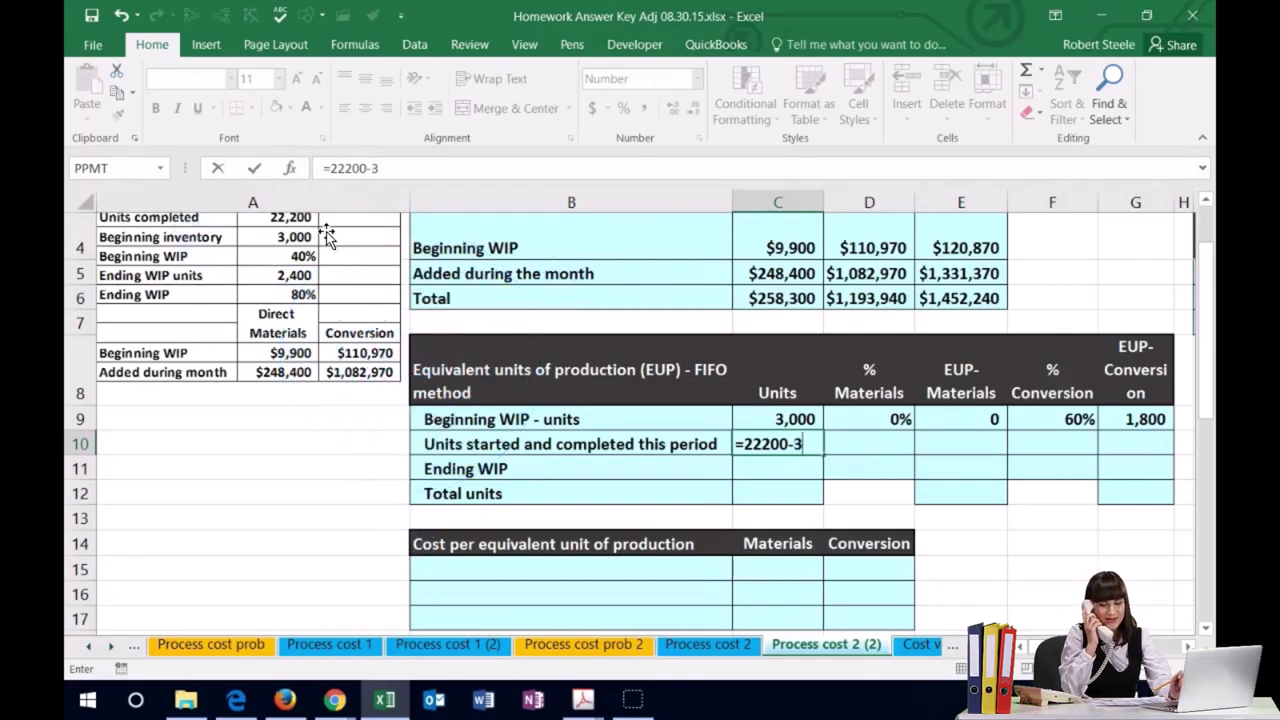
key("Return")
key("Up")
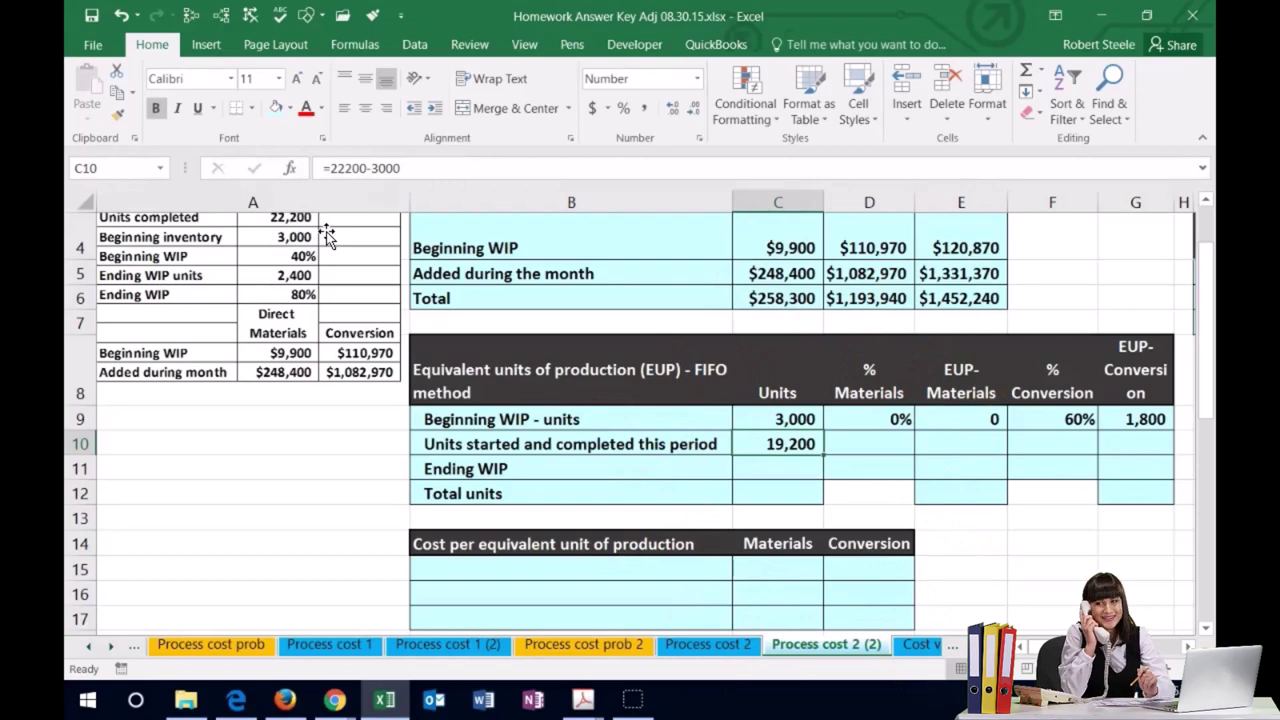
- Set the materials percentage in D10 to 100% and calculate the EUP-Materials in E10 as =C10*D10
key("Right")
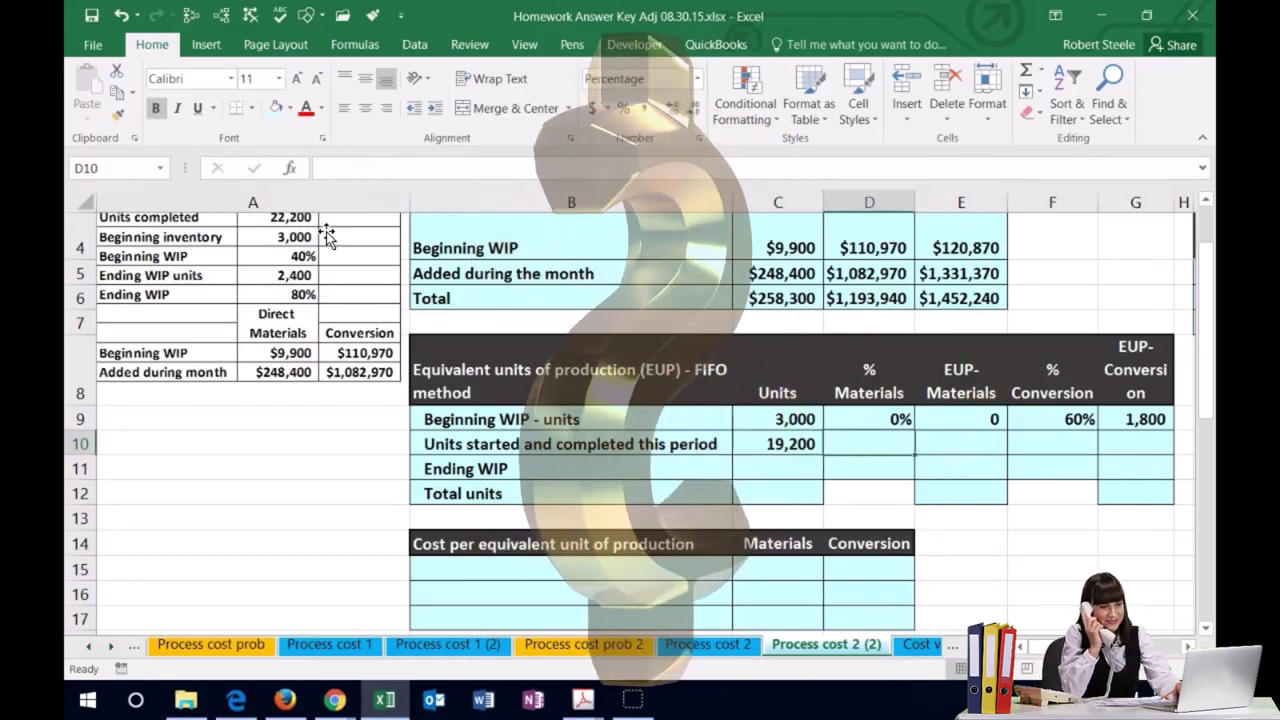
type("100")
key("Right")
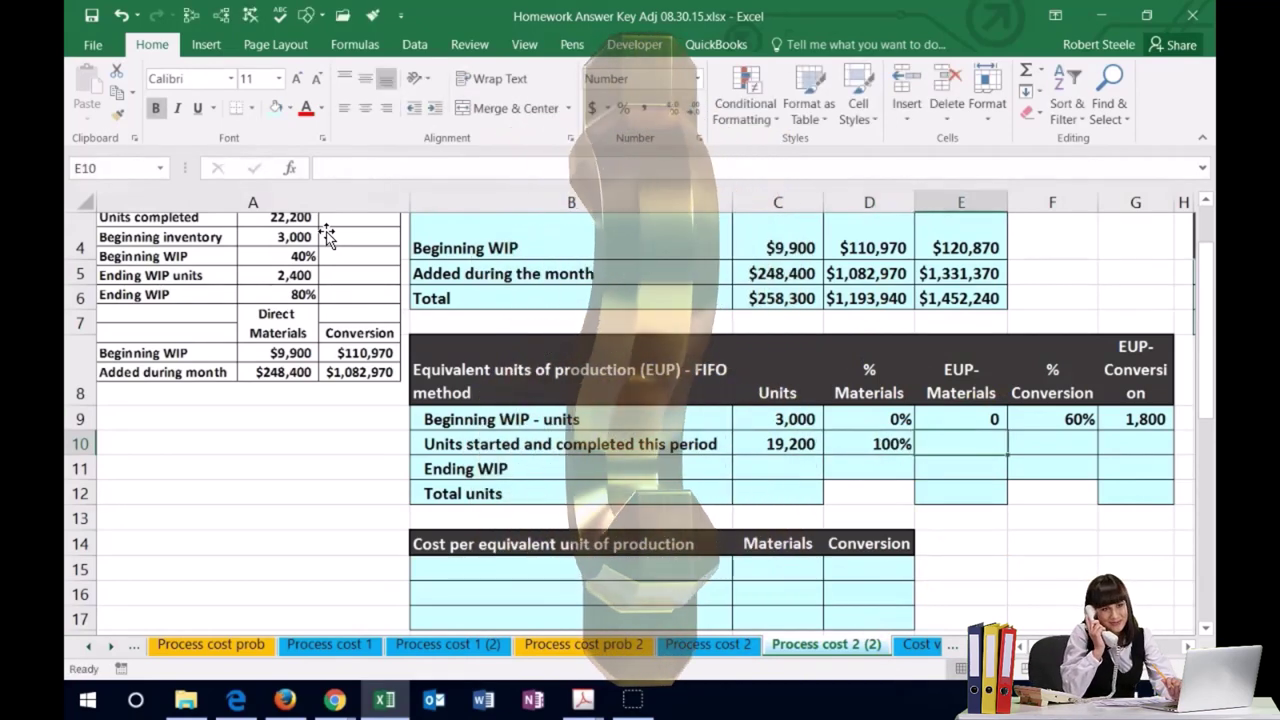
type("=")
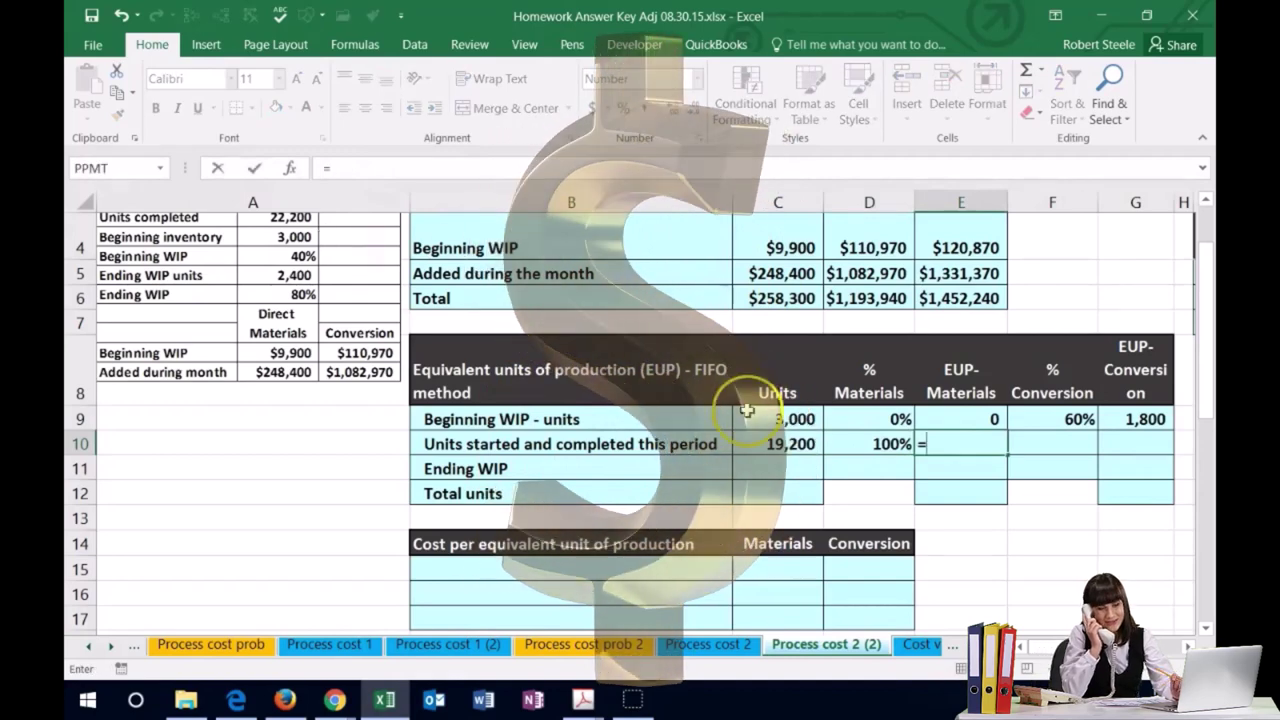
left_click(758, 445)
type("*")
key("Left")
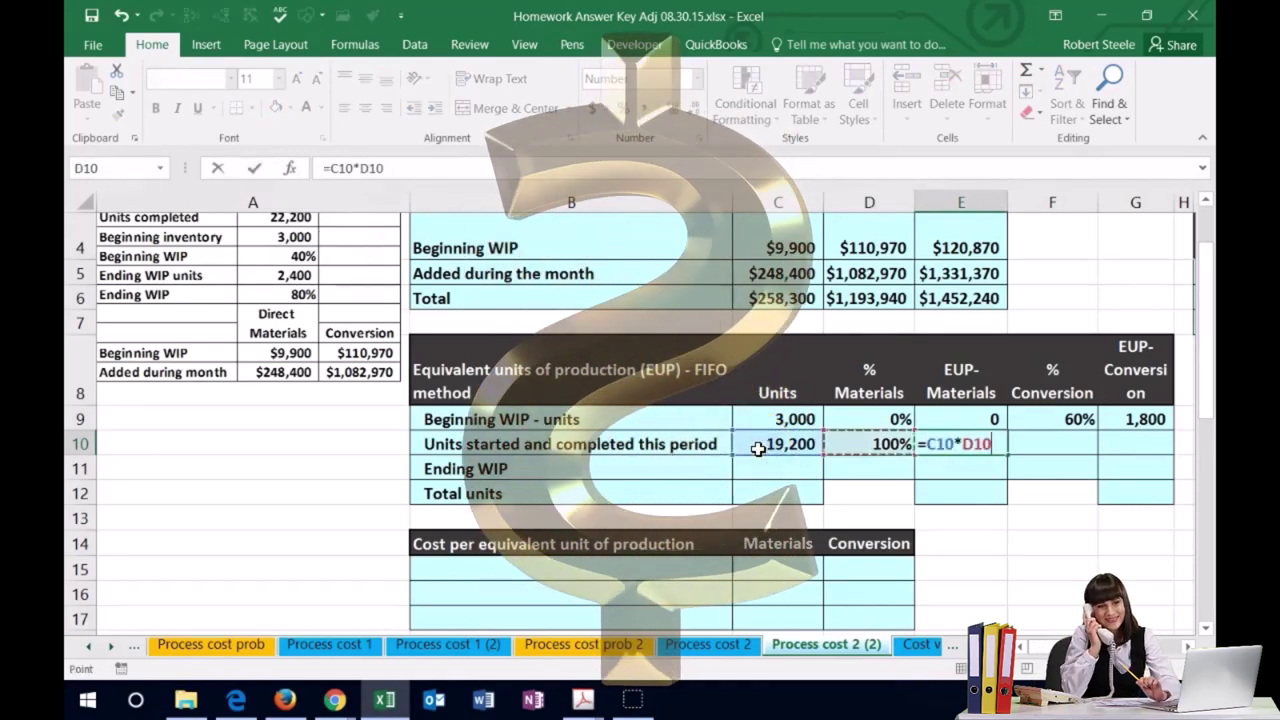
key("Tab")
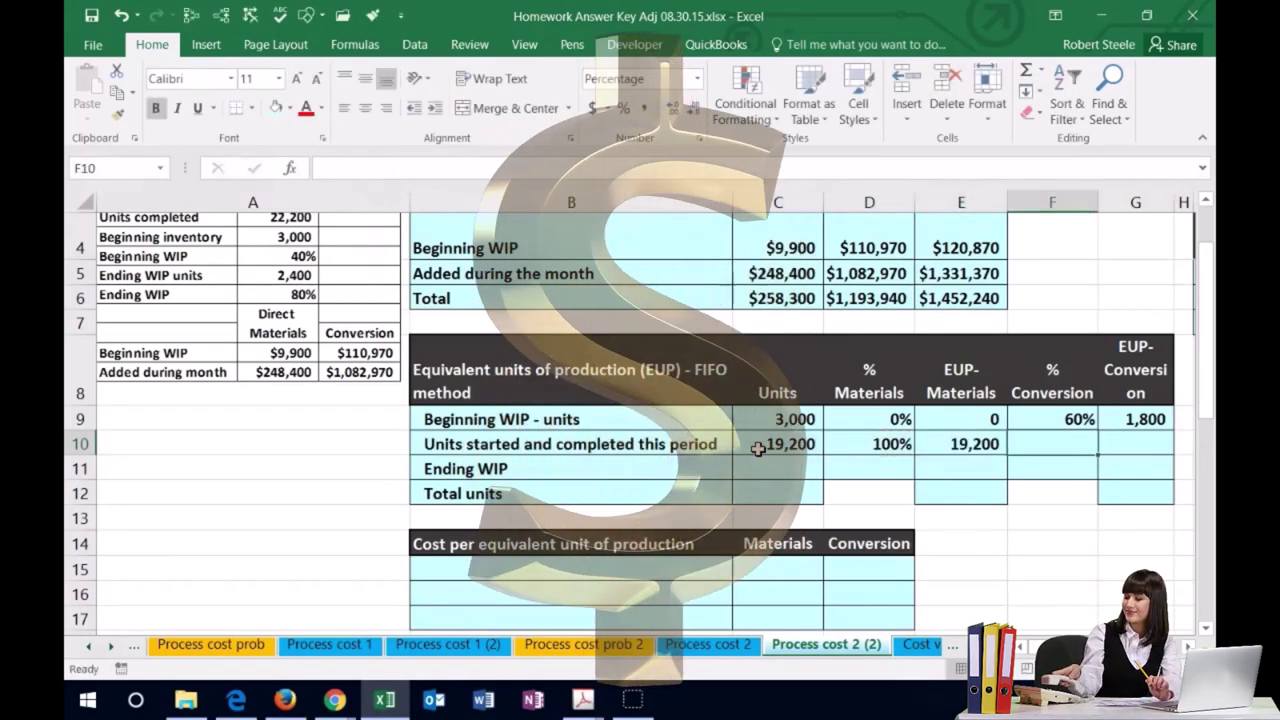
- Set the conversion percentage in F10 to 100% and multiply the C10 units by it in G10
type("100")
key("Tab")
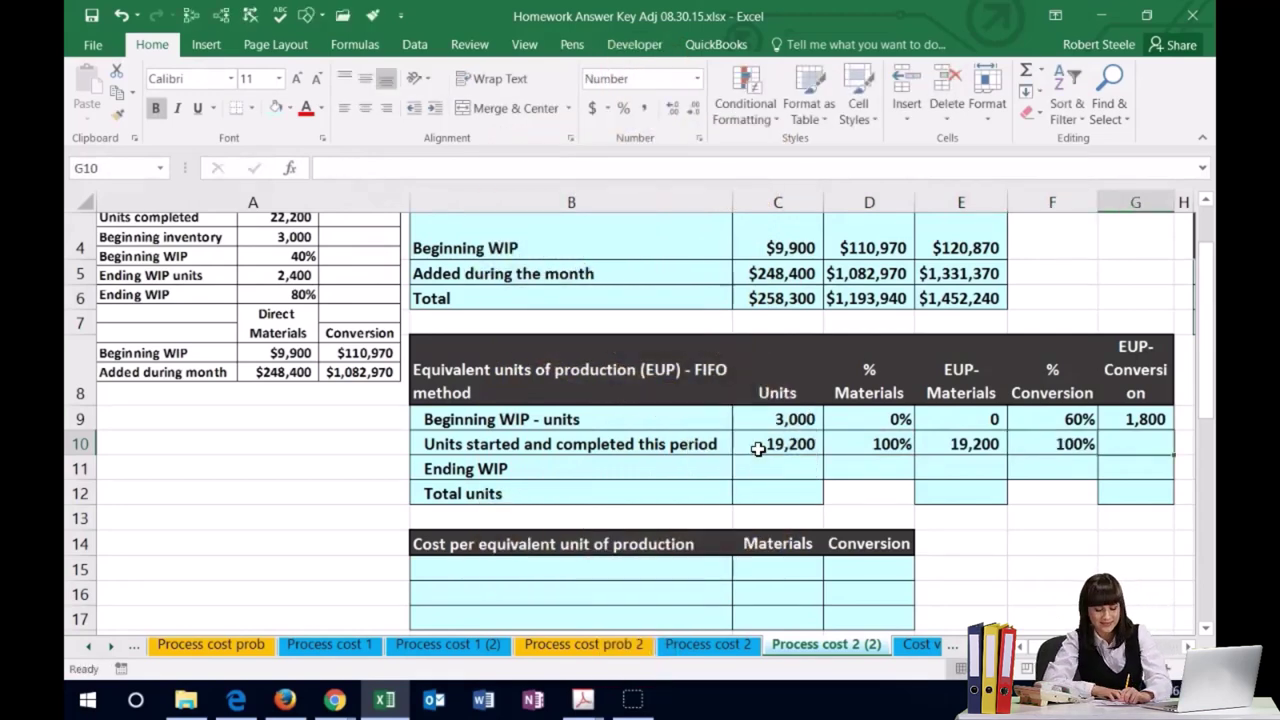
type("=C10")
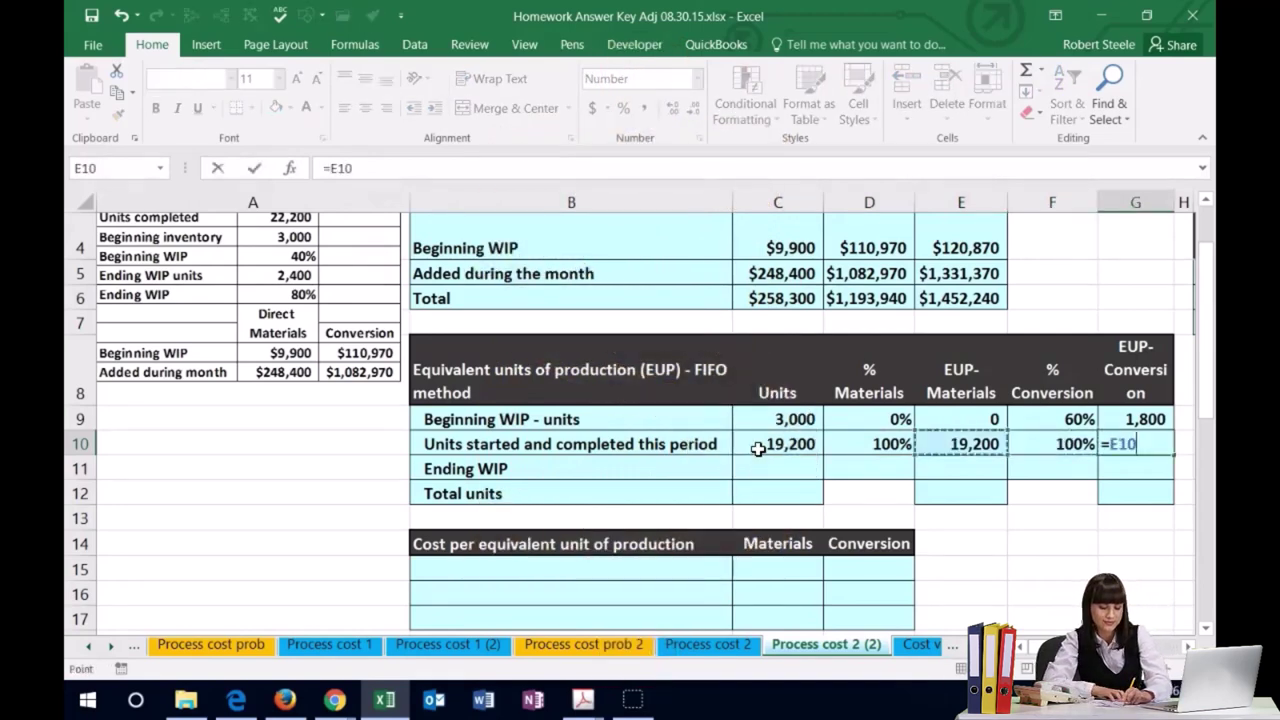
type("*")
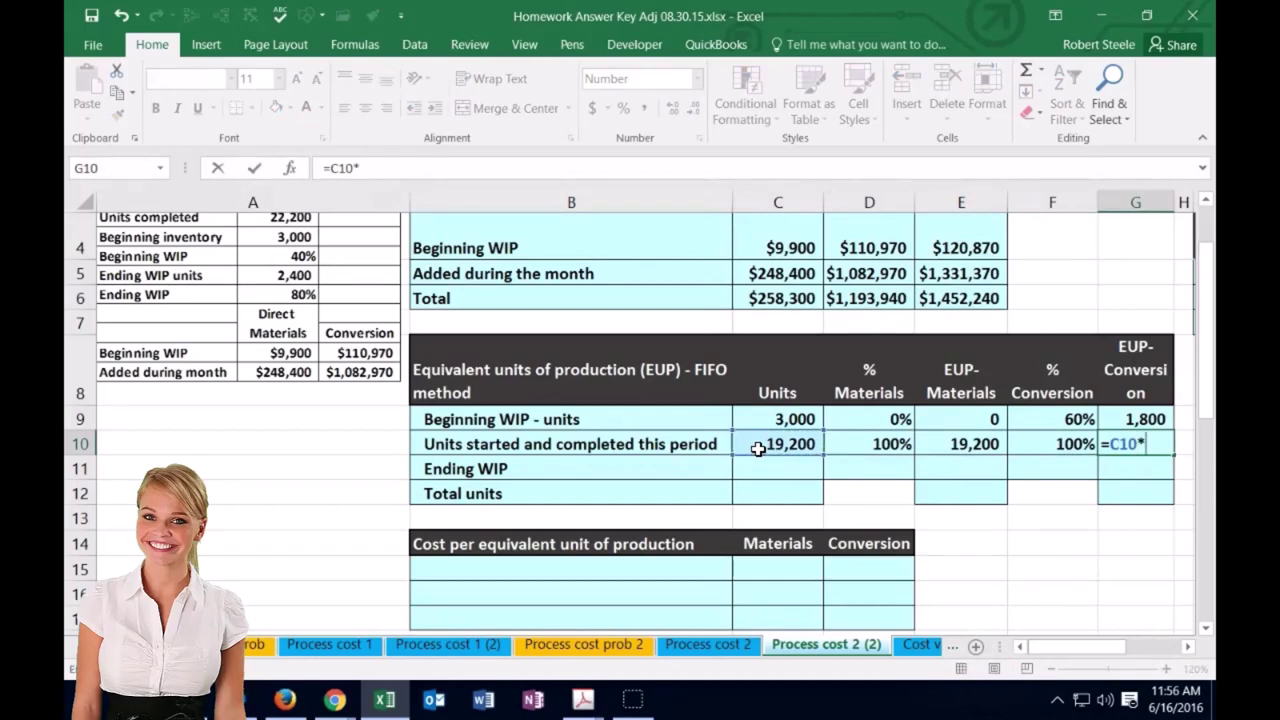
key("Return")
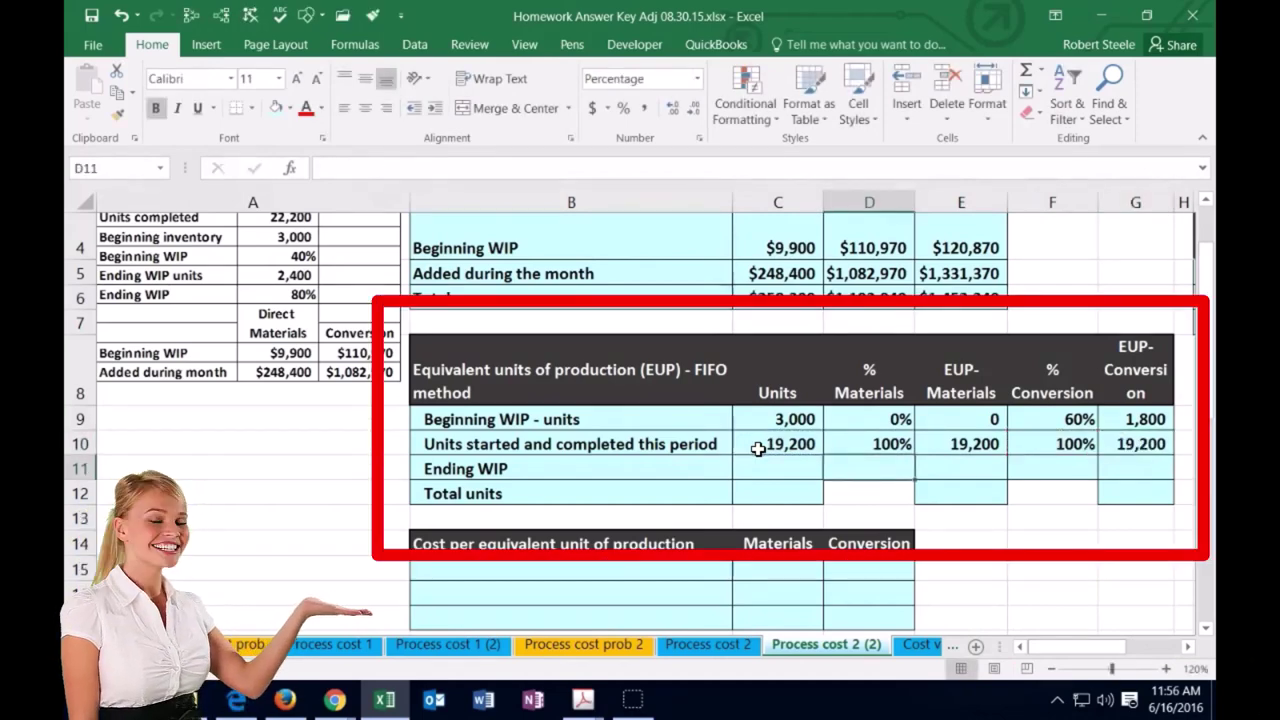
- Enter 2400 as the ending WIP units in C11
key("Left")
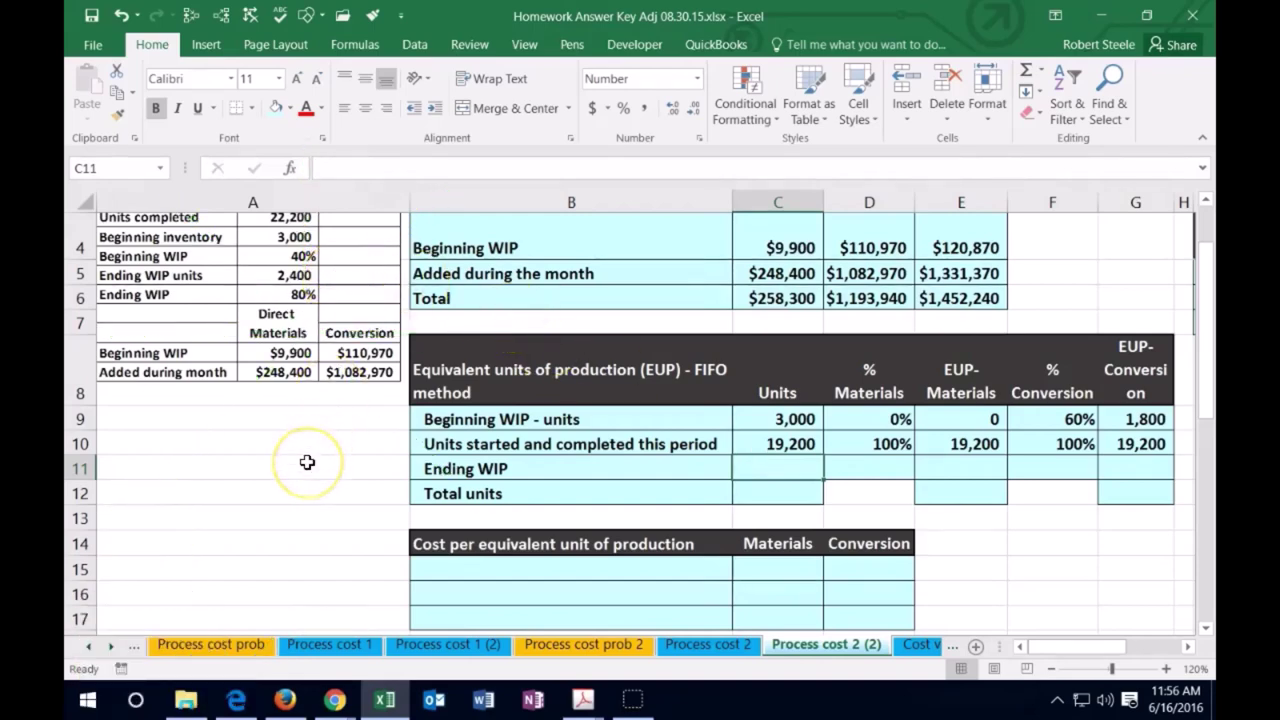
type("2400")
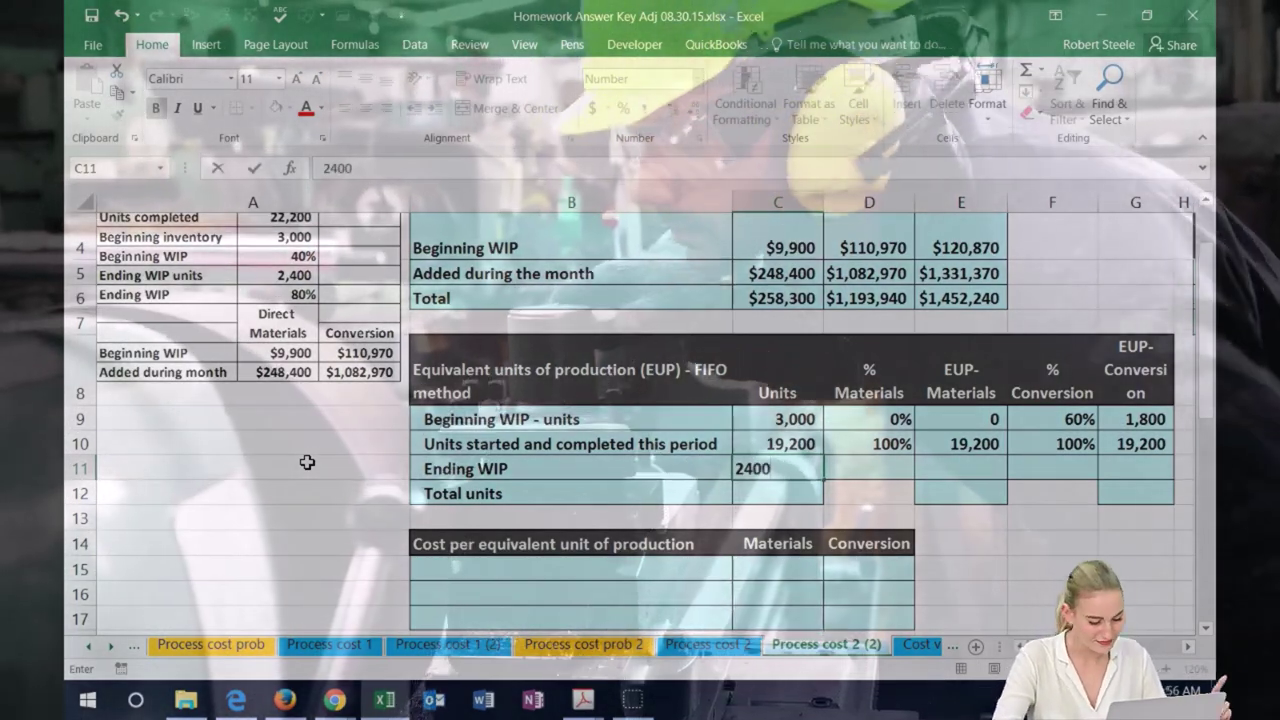
key("Tab")
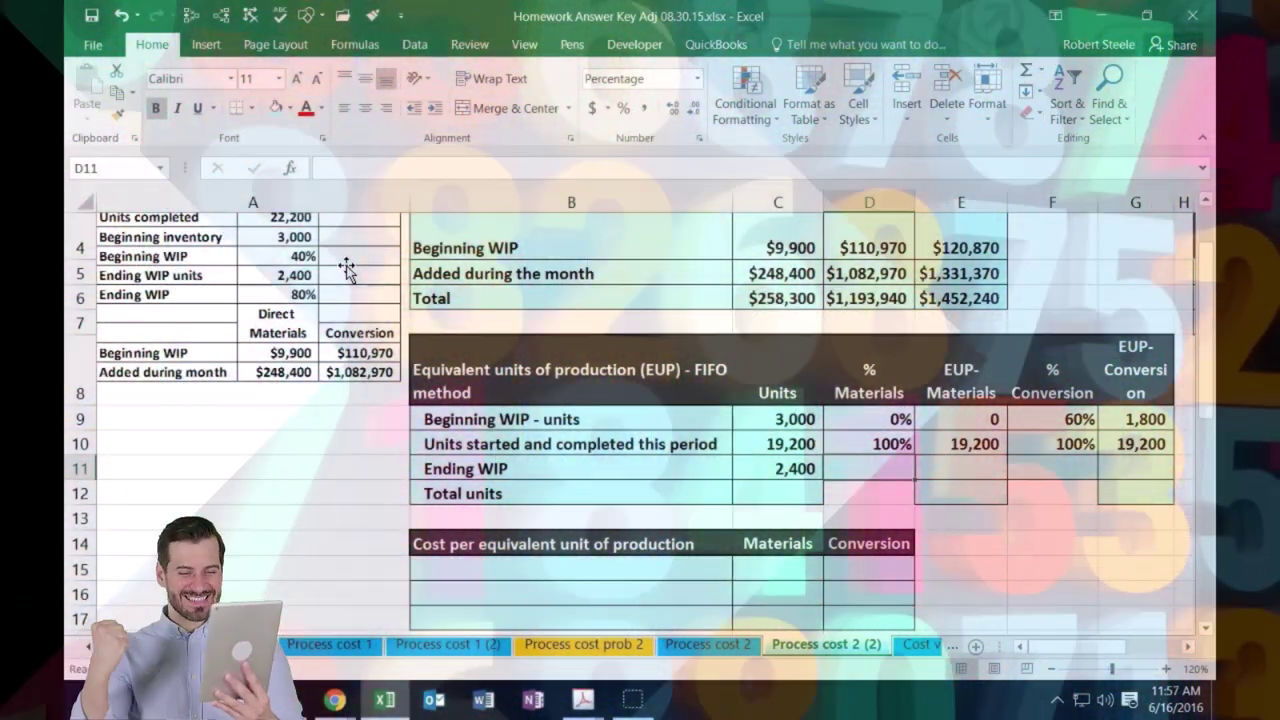
- Set the ending WIP materials percentage in D11 to 100% and calculate its EUP-Materials in E11 as =C11*D11
type("100")
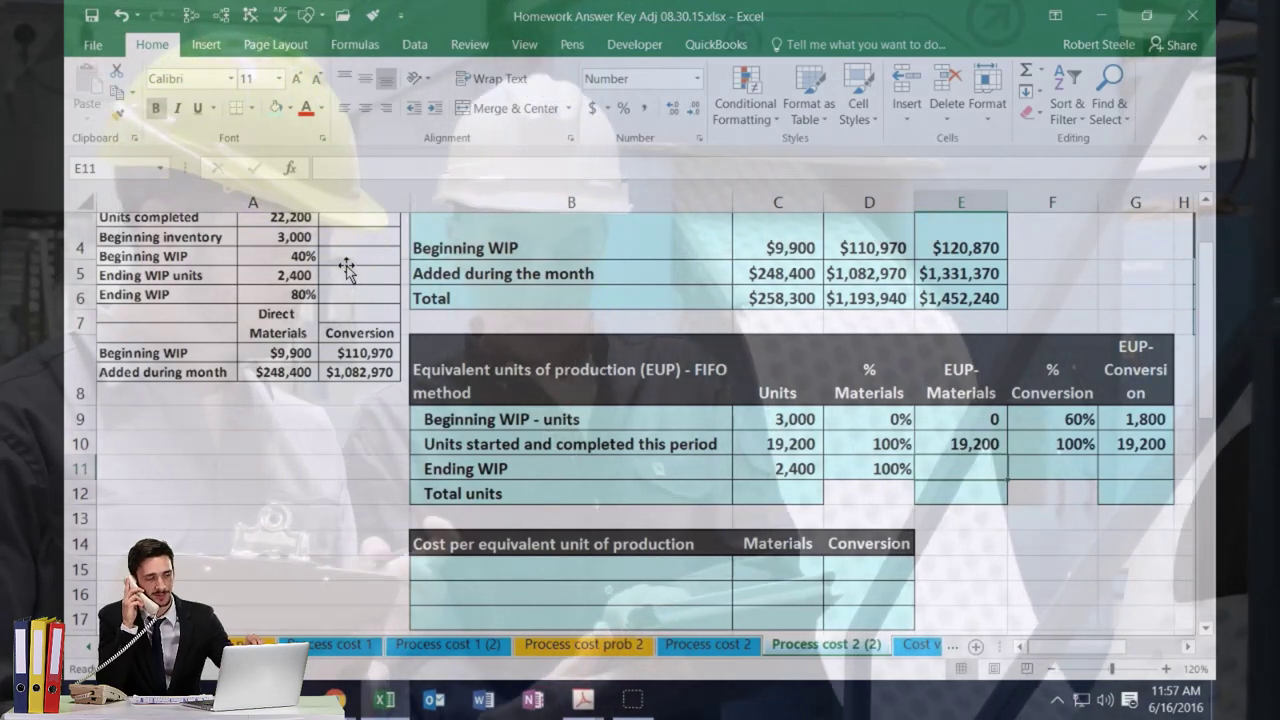
type("=")
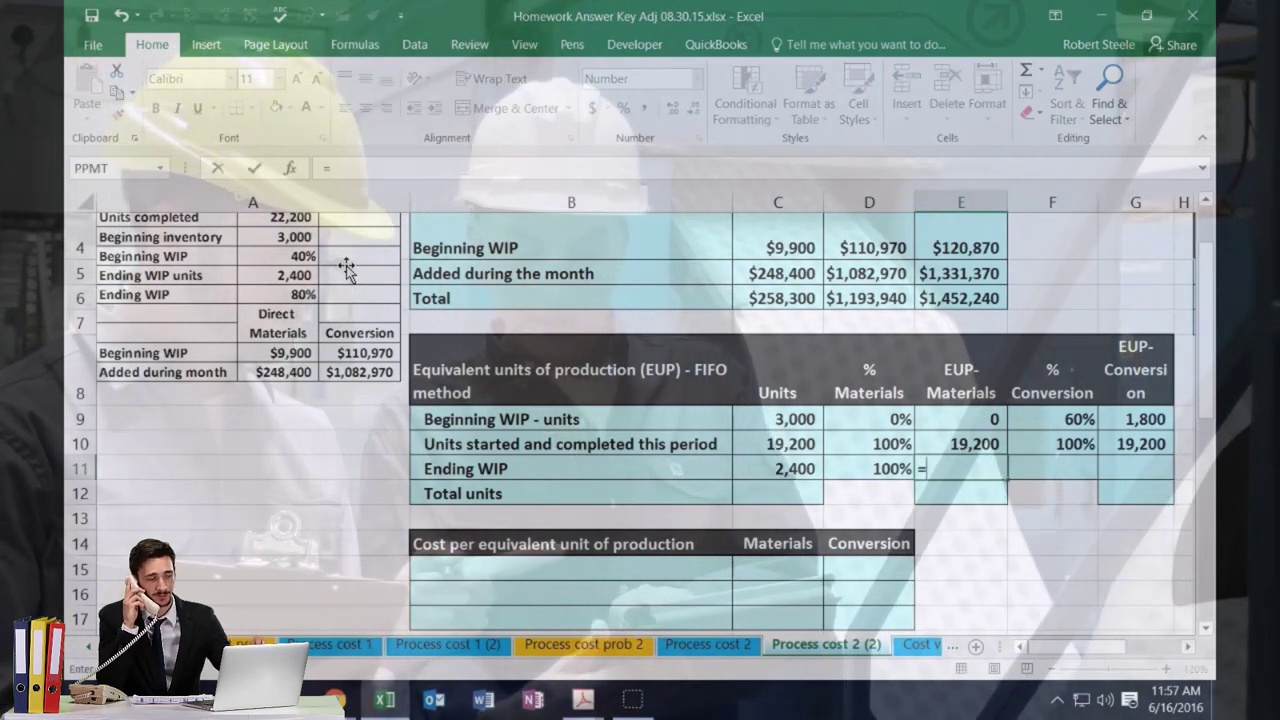
left_click(771, 473)
type("*")
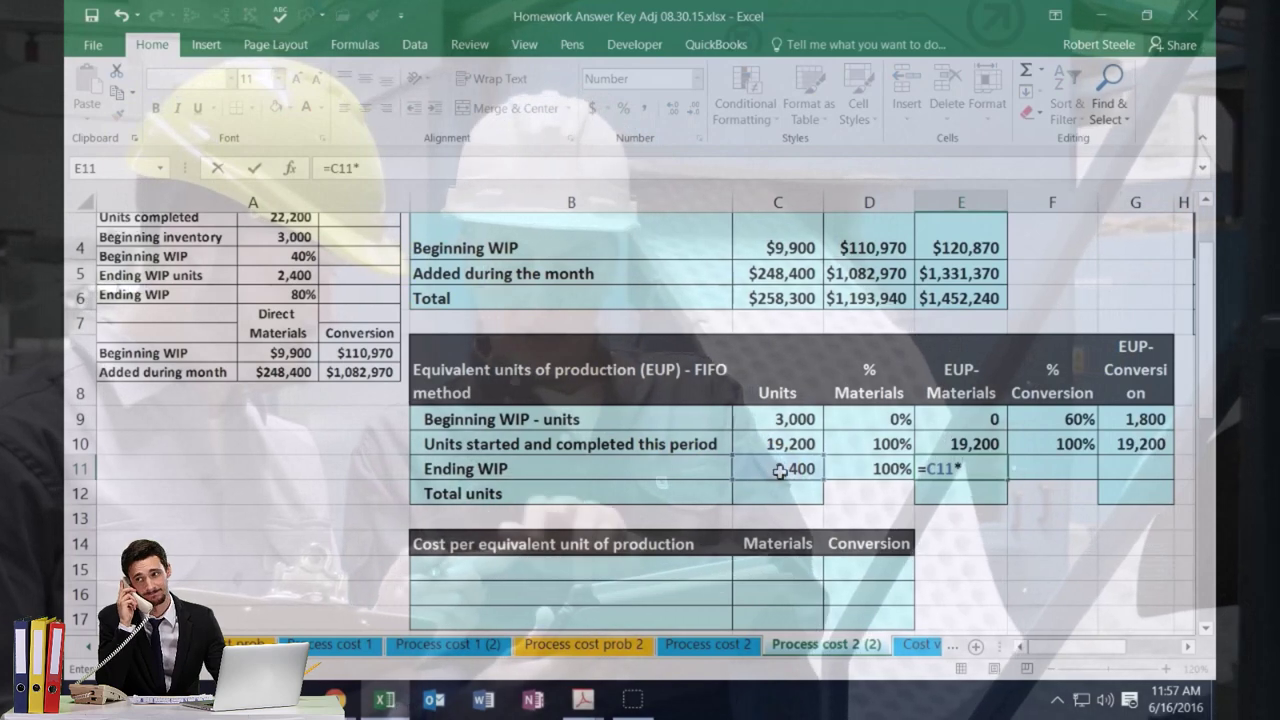
left_click(856, 468)
key("Tab")
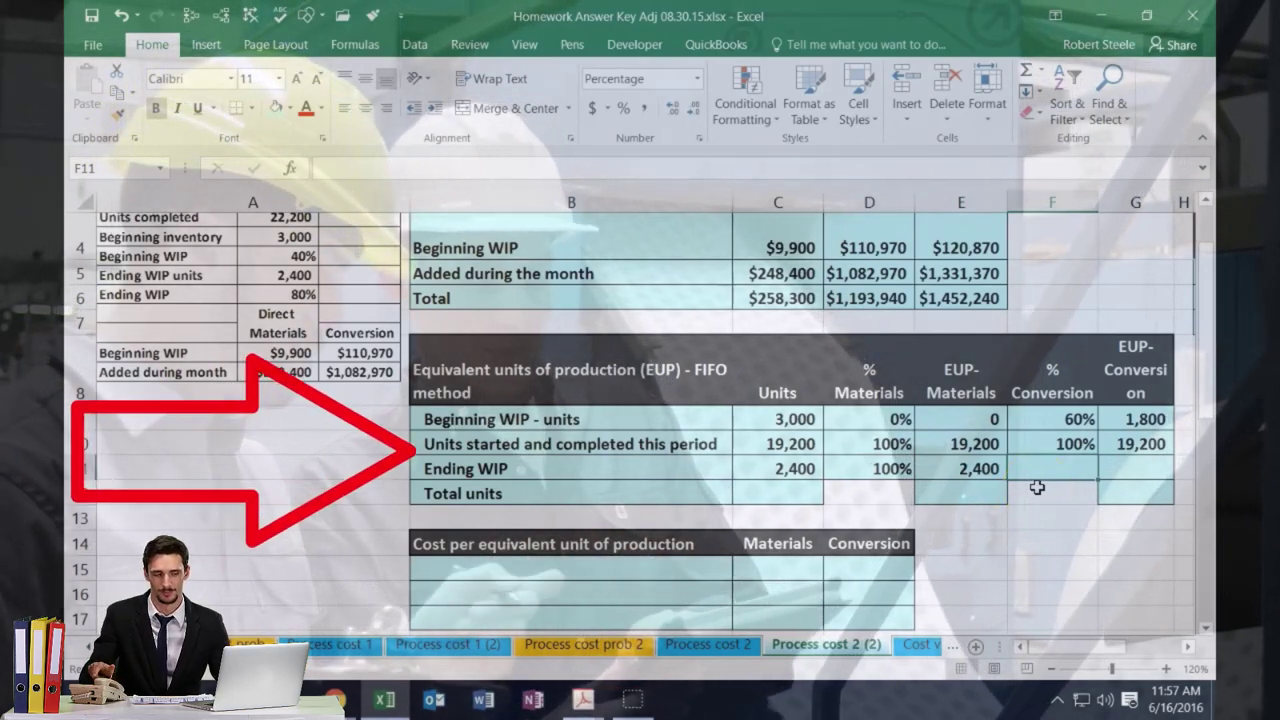
- Set the ending WIP conversion percentage in F11 to 80% and calculate its EUP-Conversion in G11 as =C11*F11
type("80")
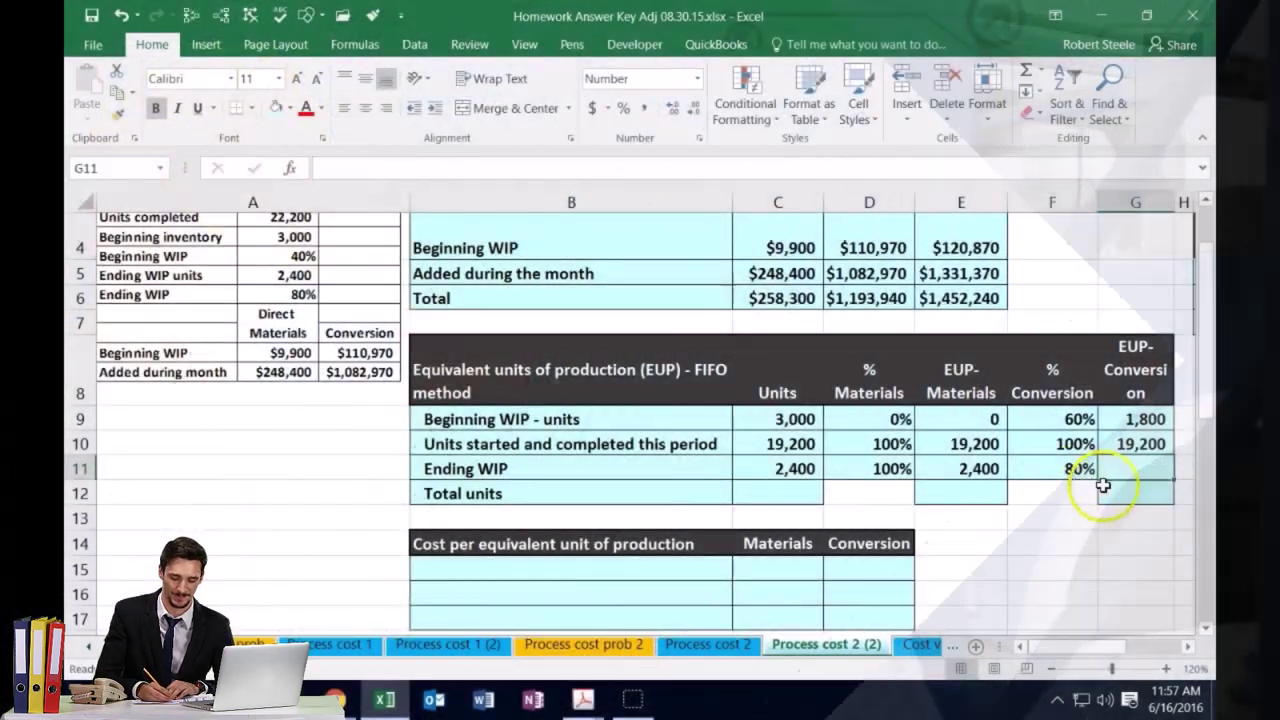
left_click(1106, 484)
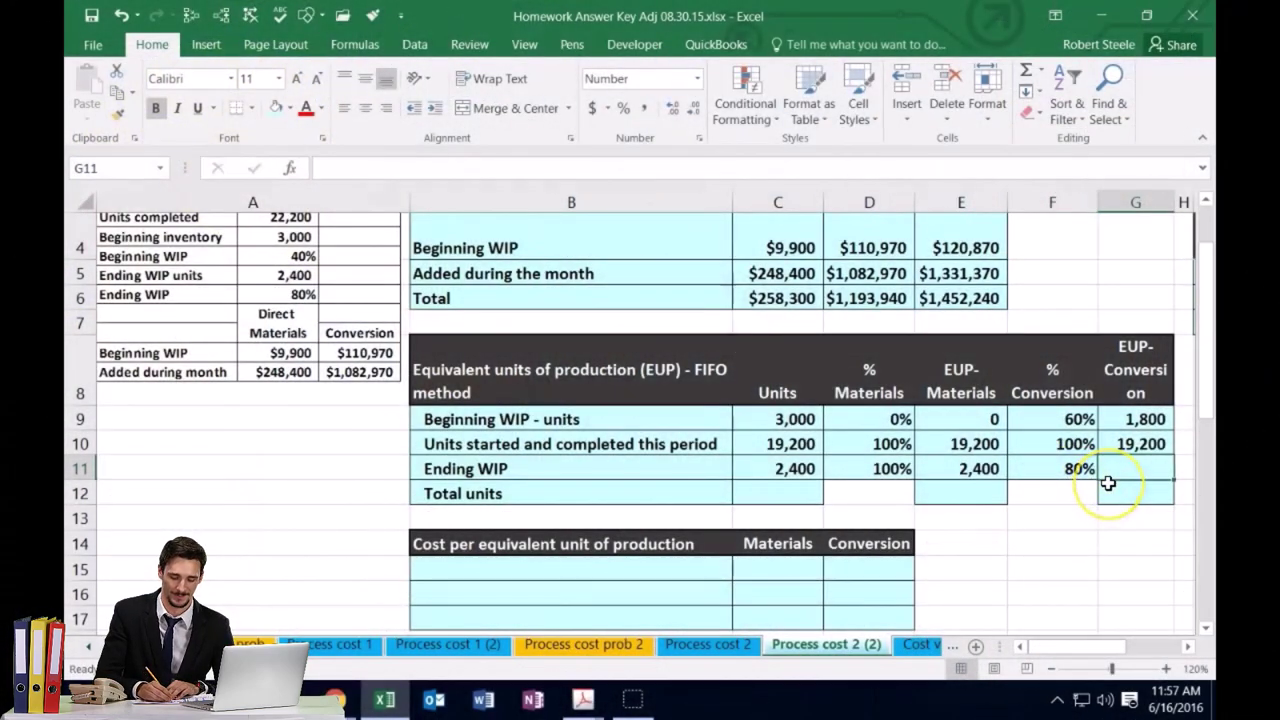
type("=")
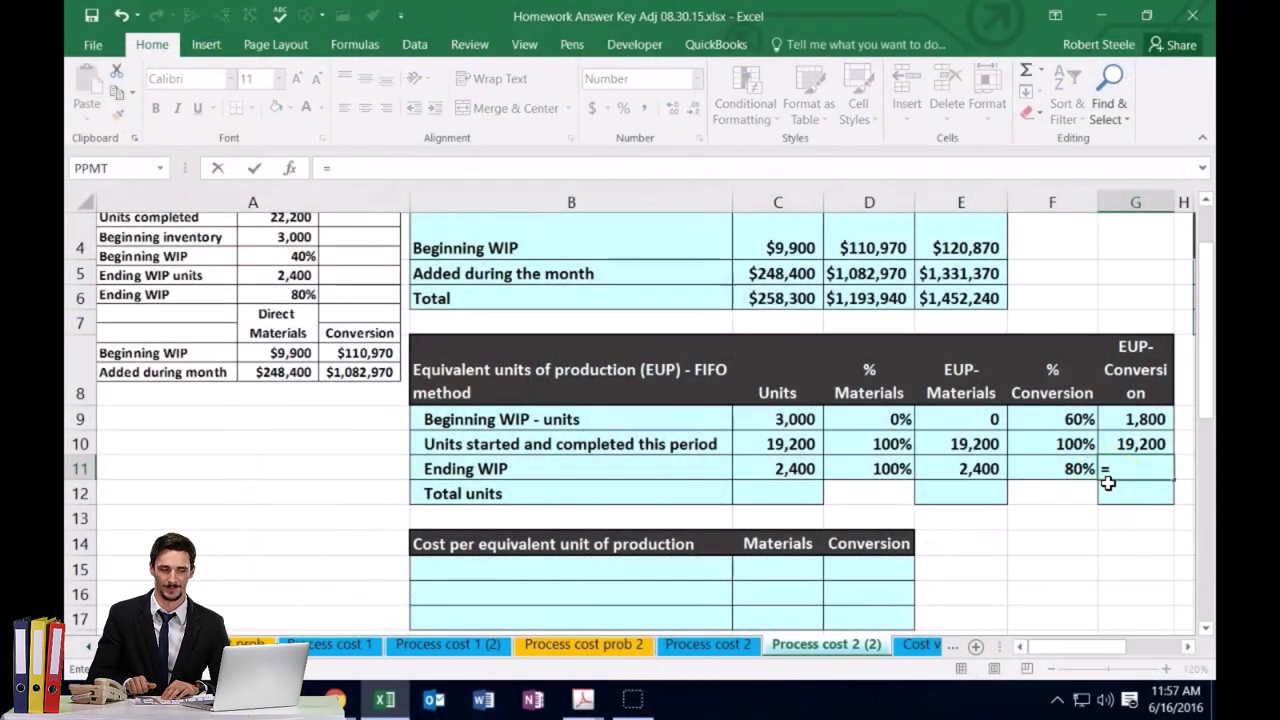
left_click(790, 471)
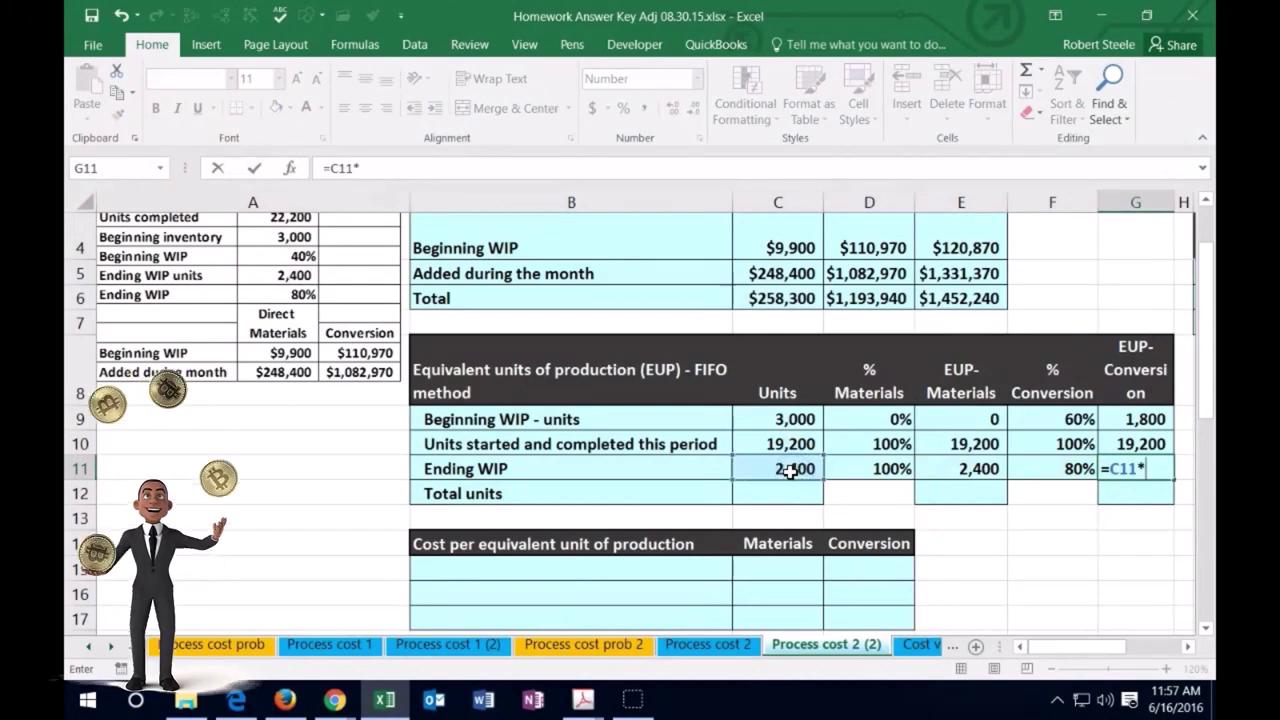
type("*")
left_click(1077, 470)
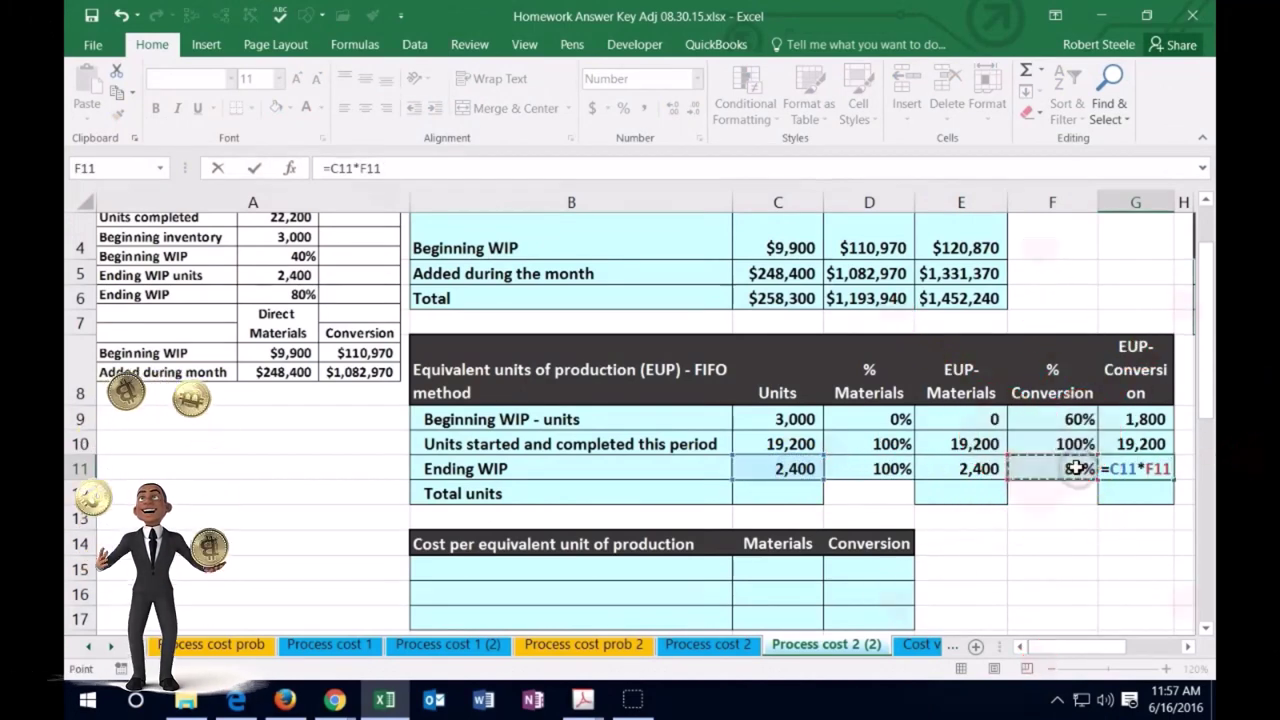
key("Return")
- Total the units in C12 with a SUM formula over C9:C11
key("Right")
key("Right")
key("Right")
key("Right")
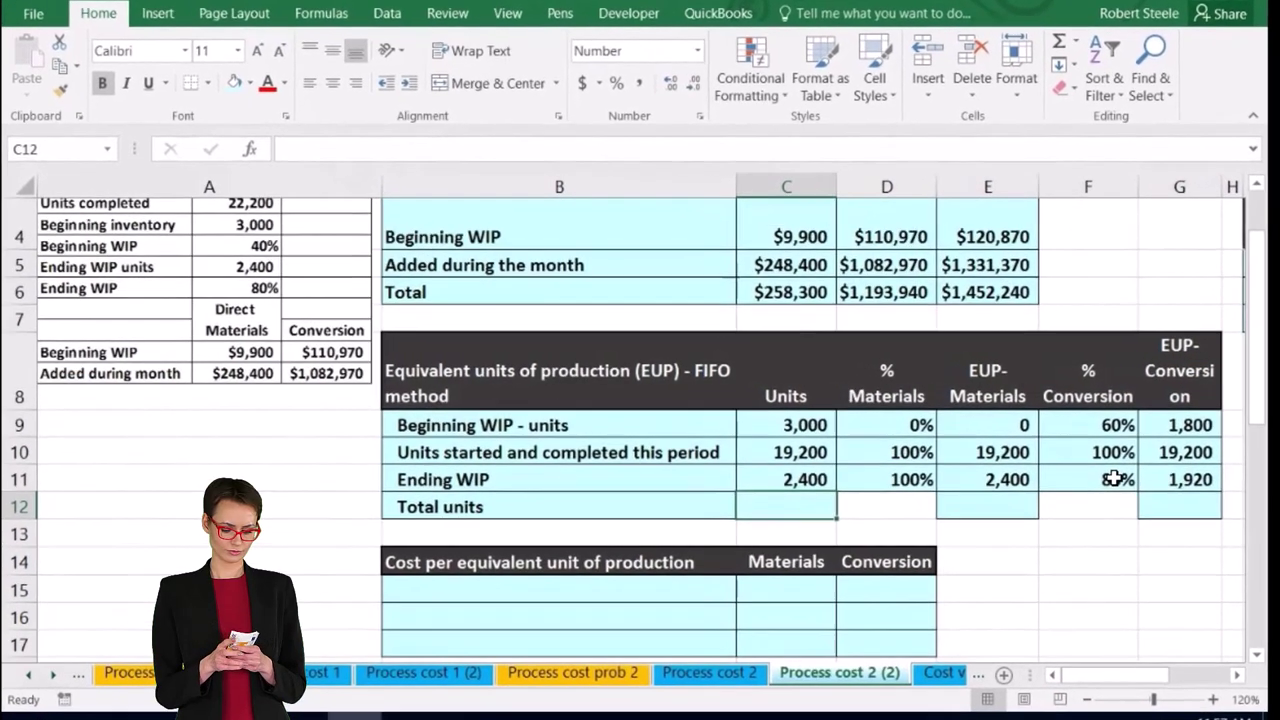
type("=sum")
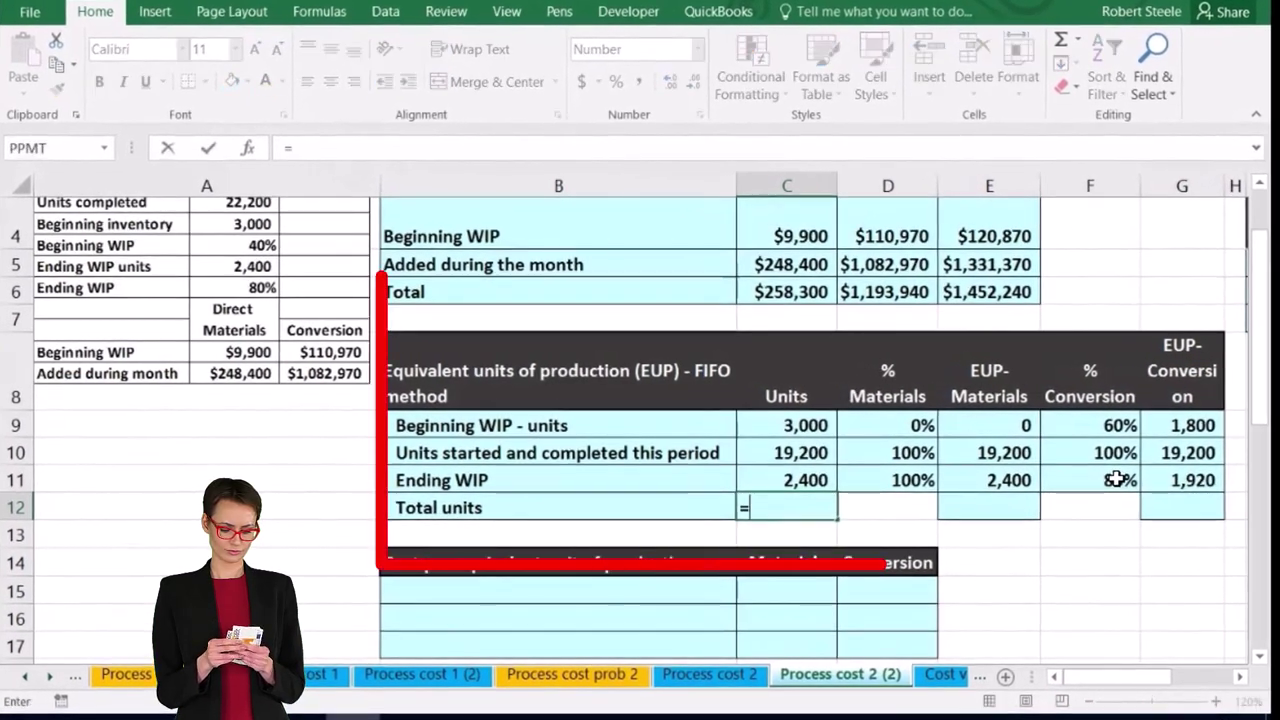
type("(")
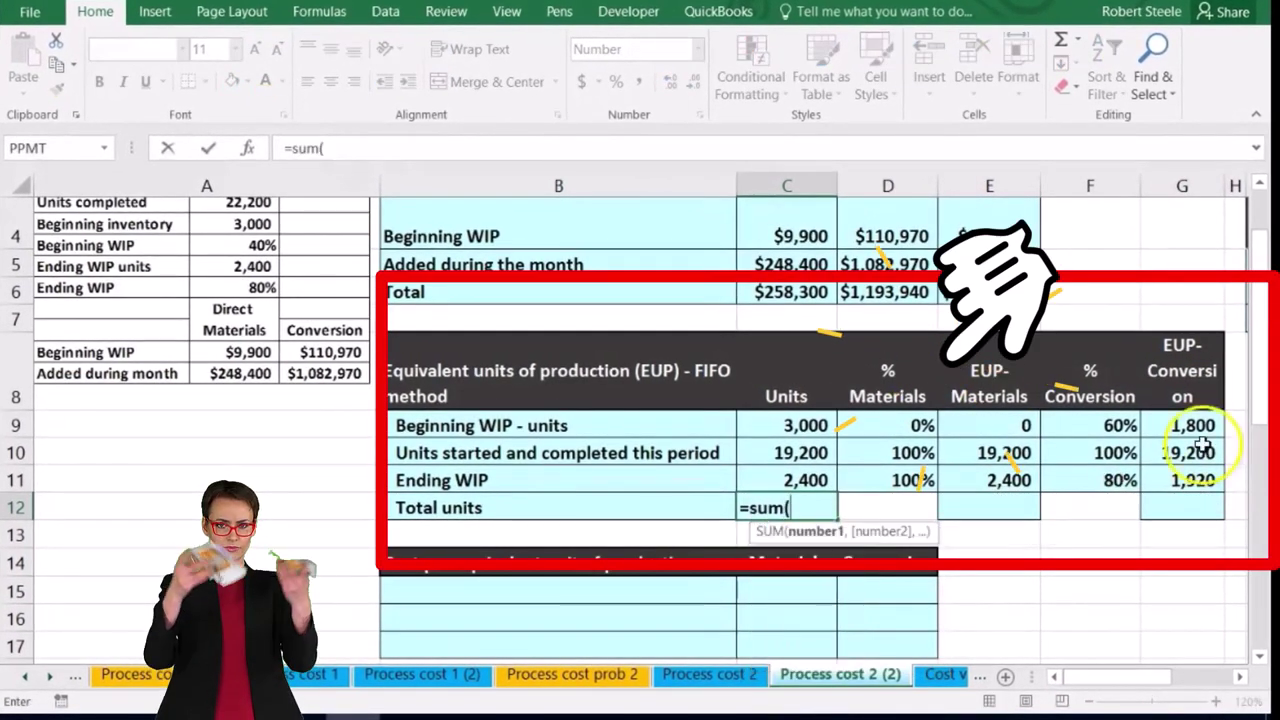
left_click(808, 425)
left_click_drag(805, 427, 806, 467)
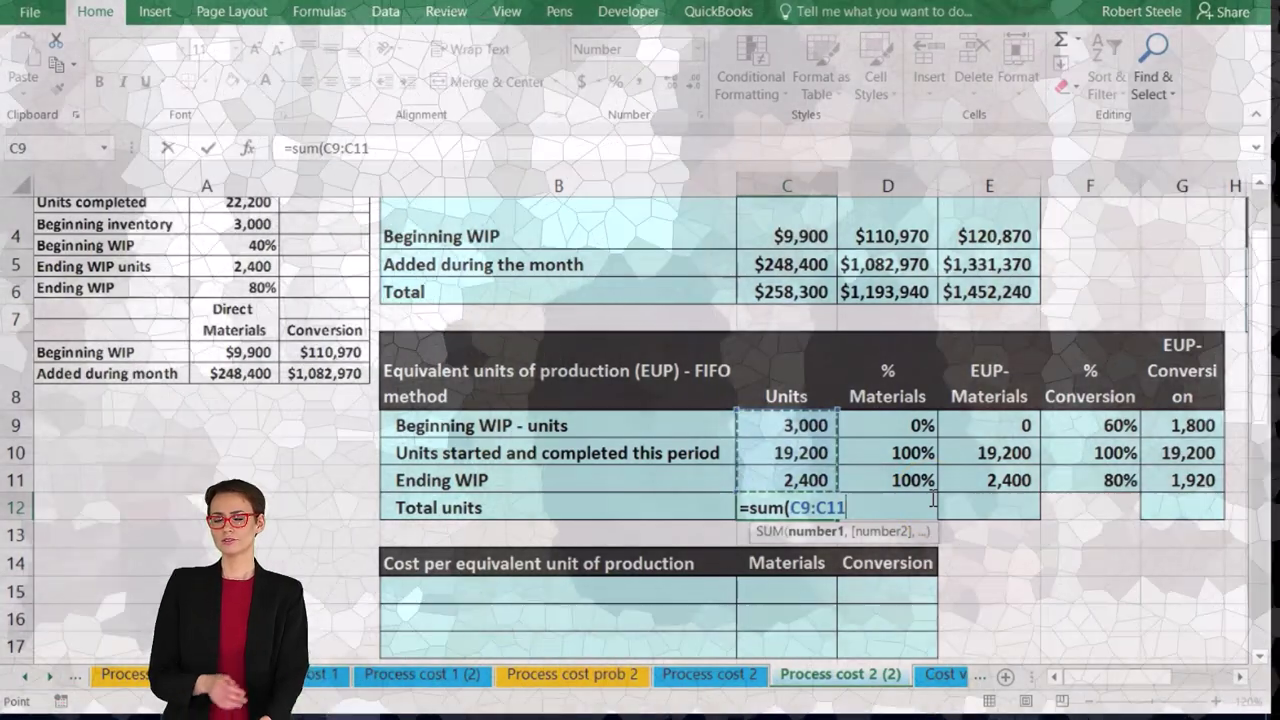
key("Return")
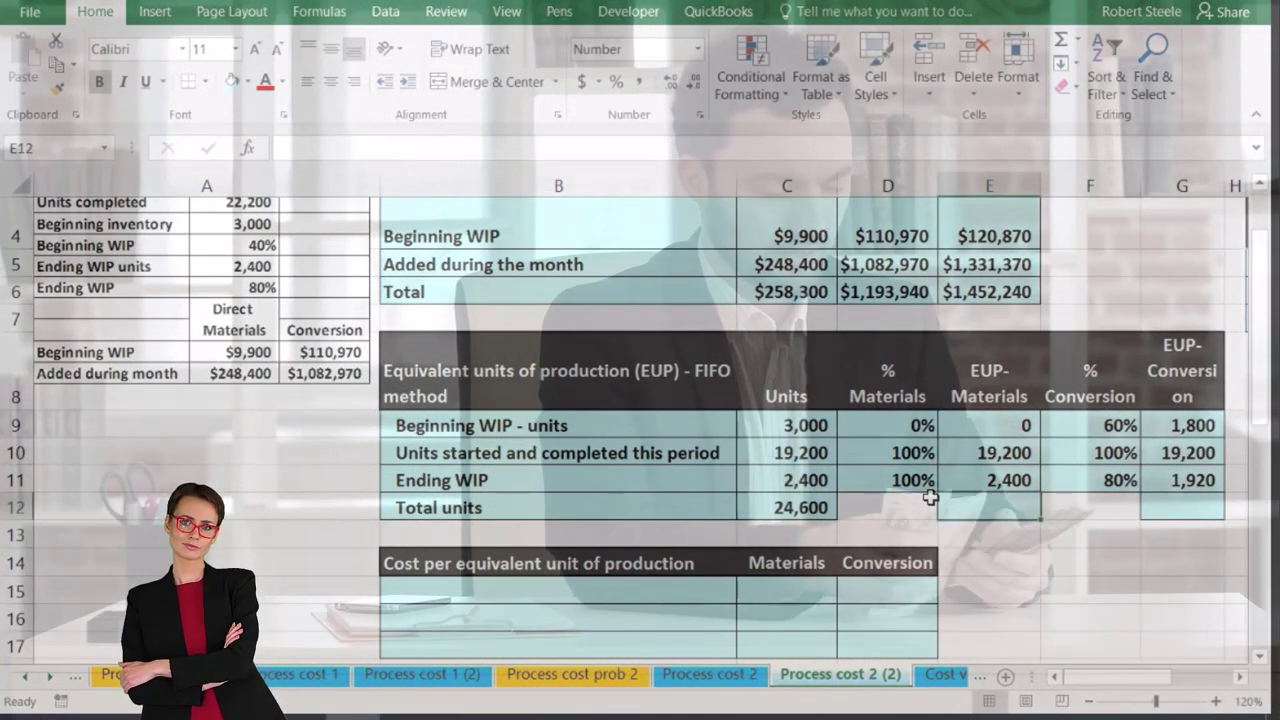
- Total the EUP-Materials column in E12 with a SUM formula over E9:E11
type("=")
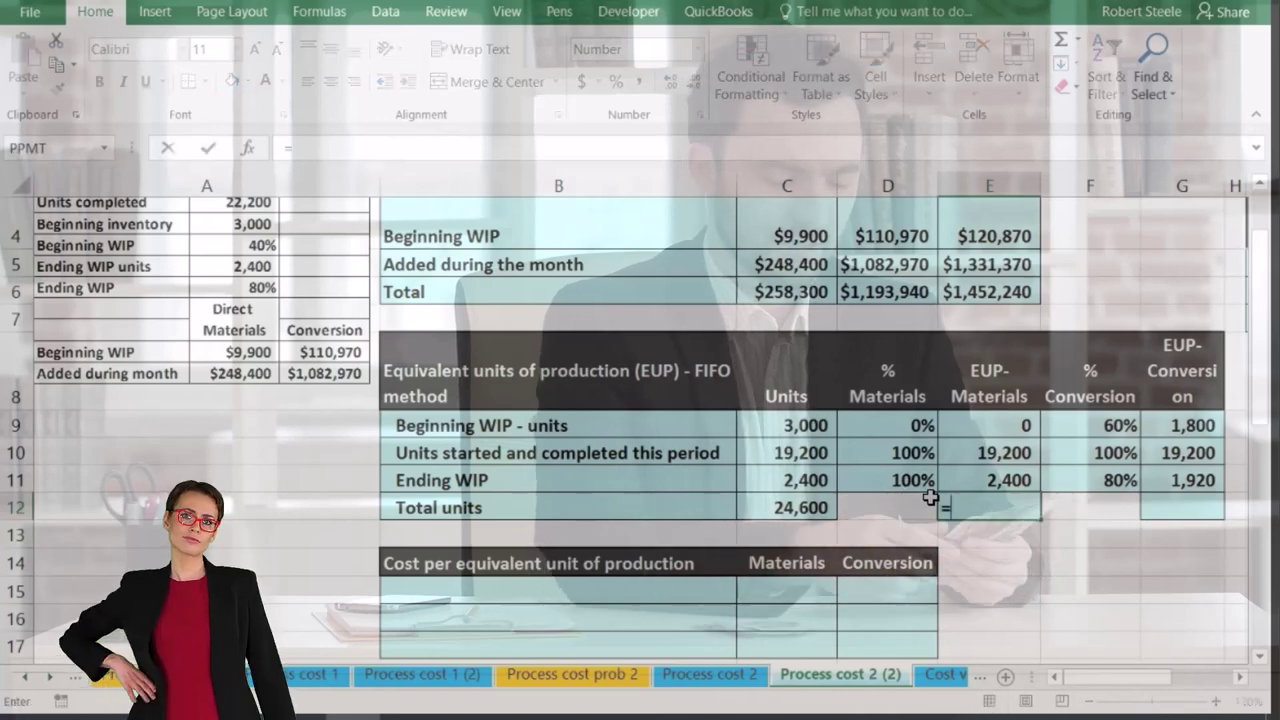
type("sum(")
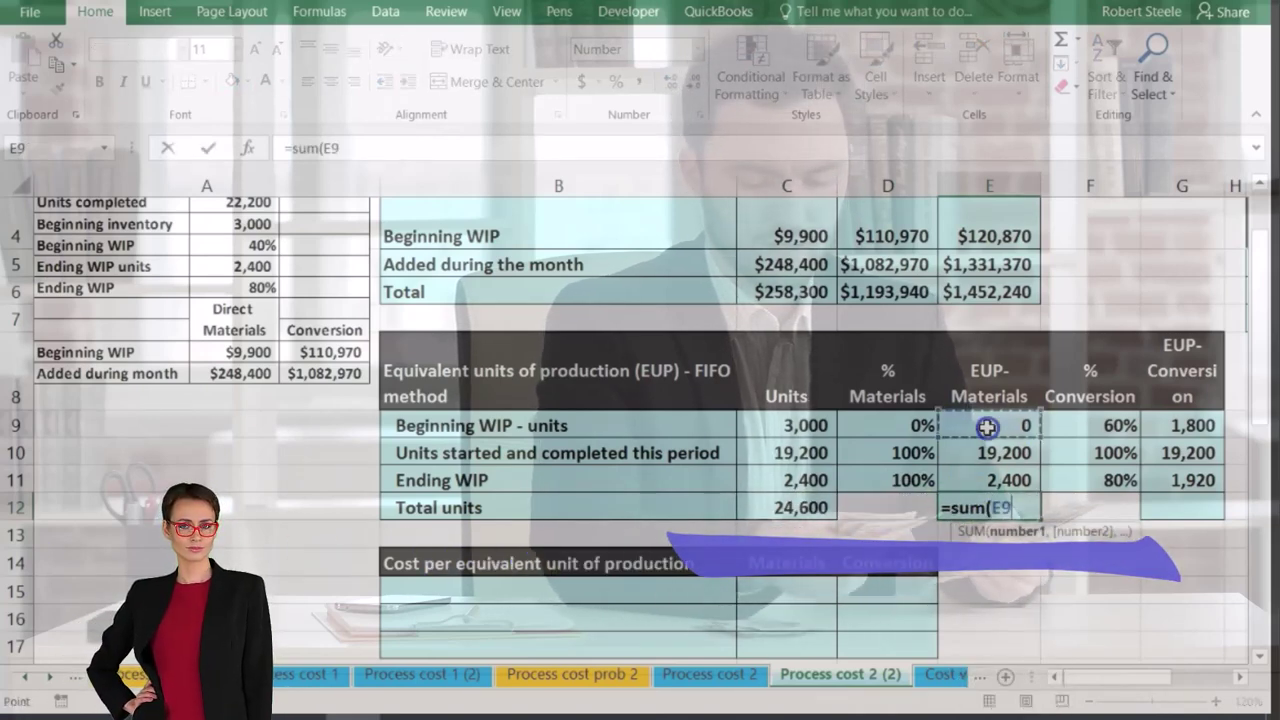
left_click_drag(987, 427, 988, 452)
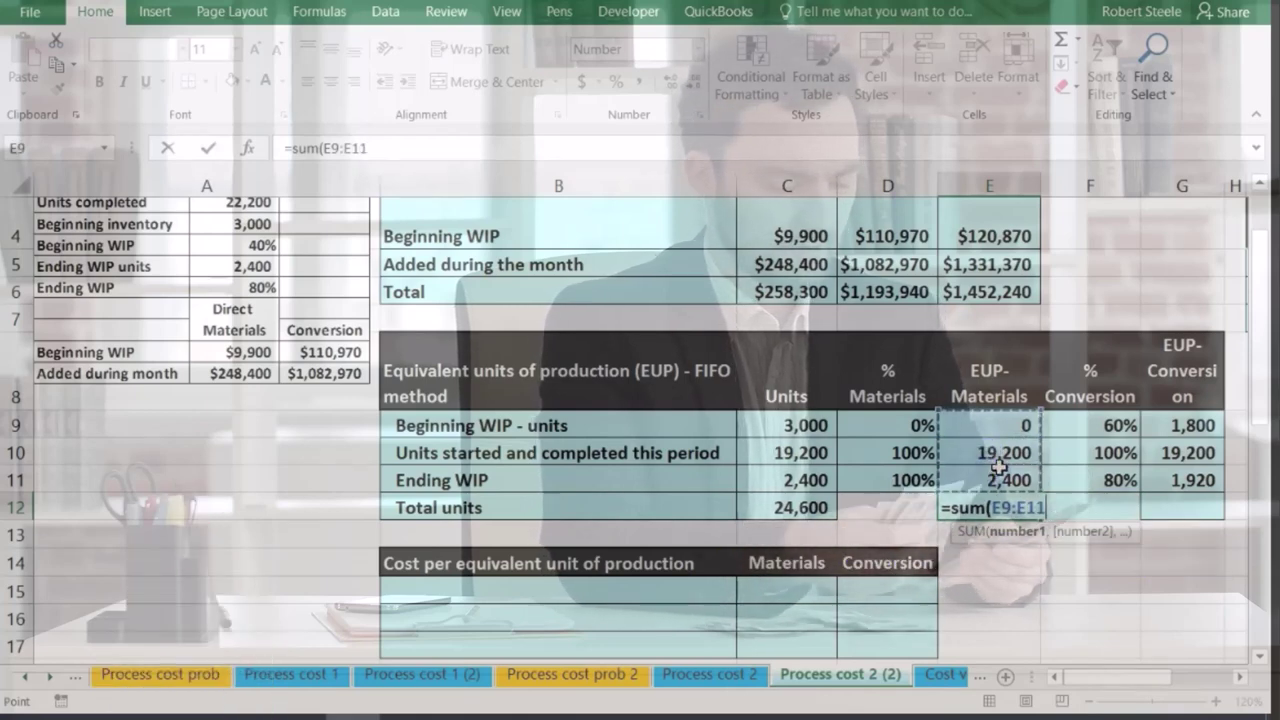
key("Return")
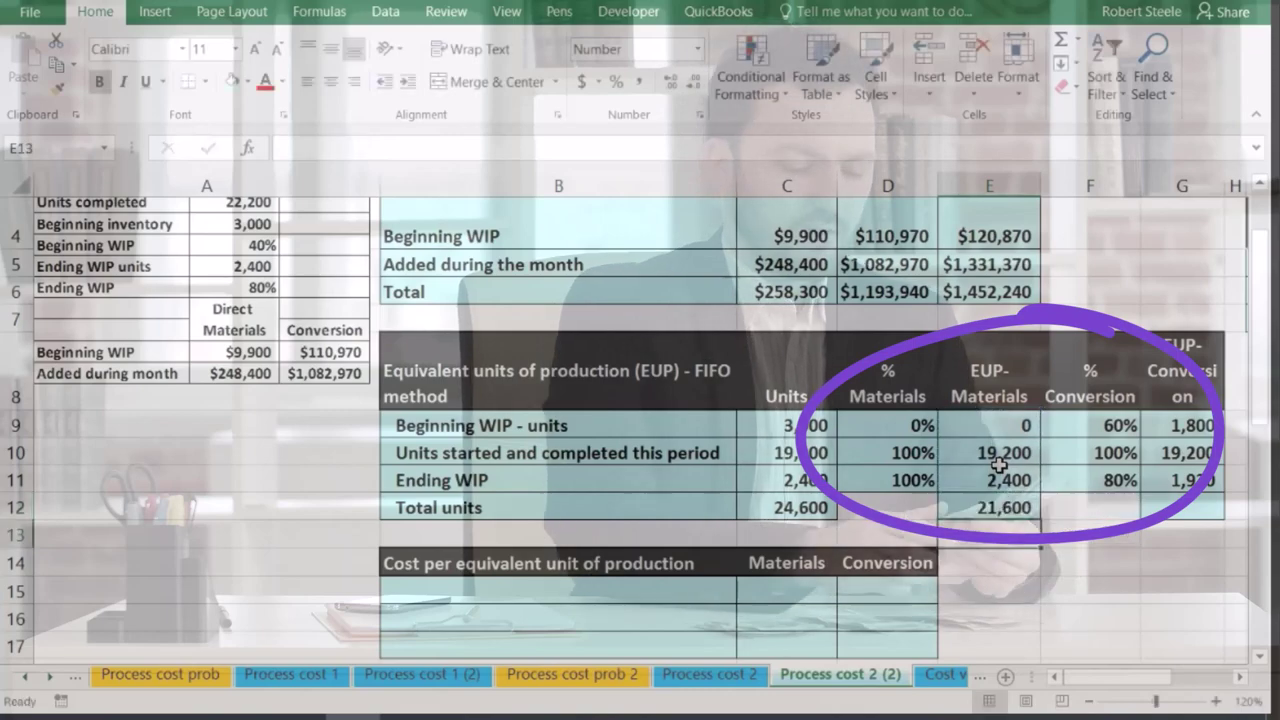
- Total the EUP-Conversion column in G12 with a SUM formula over G9:G11
key("Up")
key("Right")
key("Right")
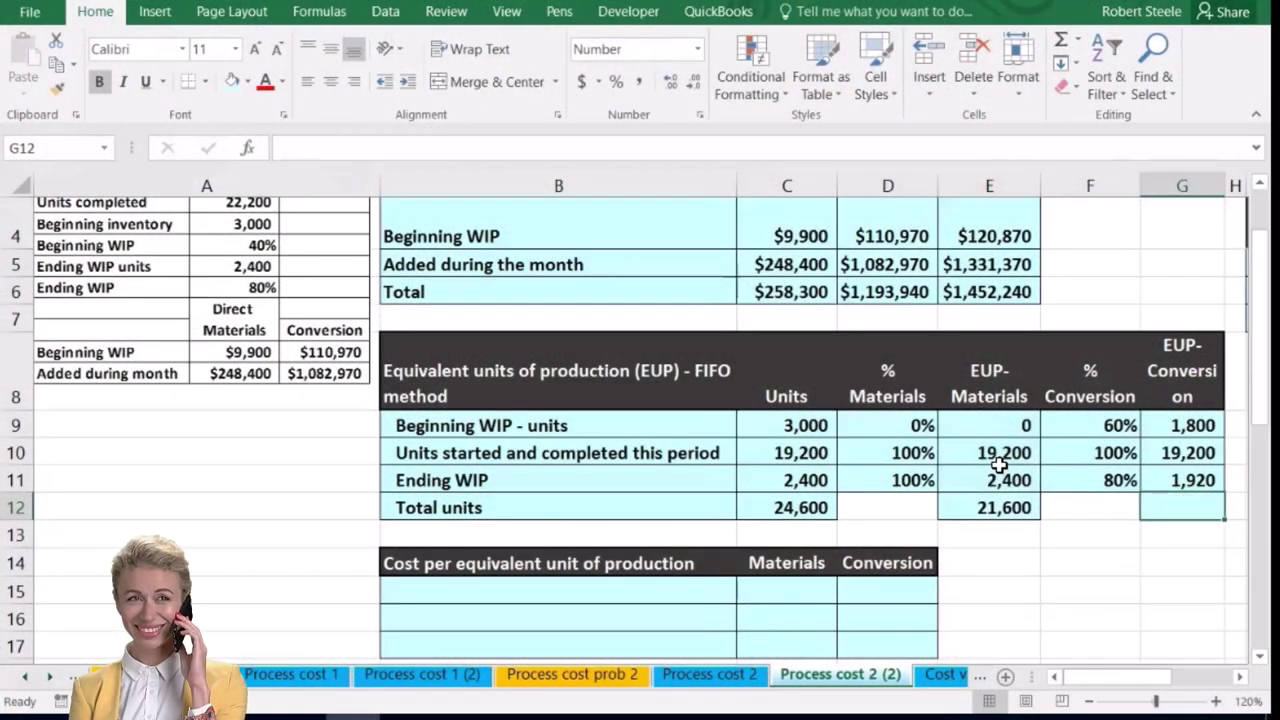
type("=sum(")
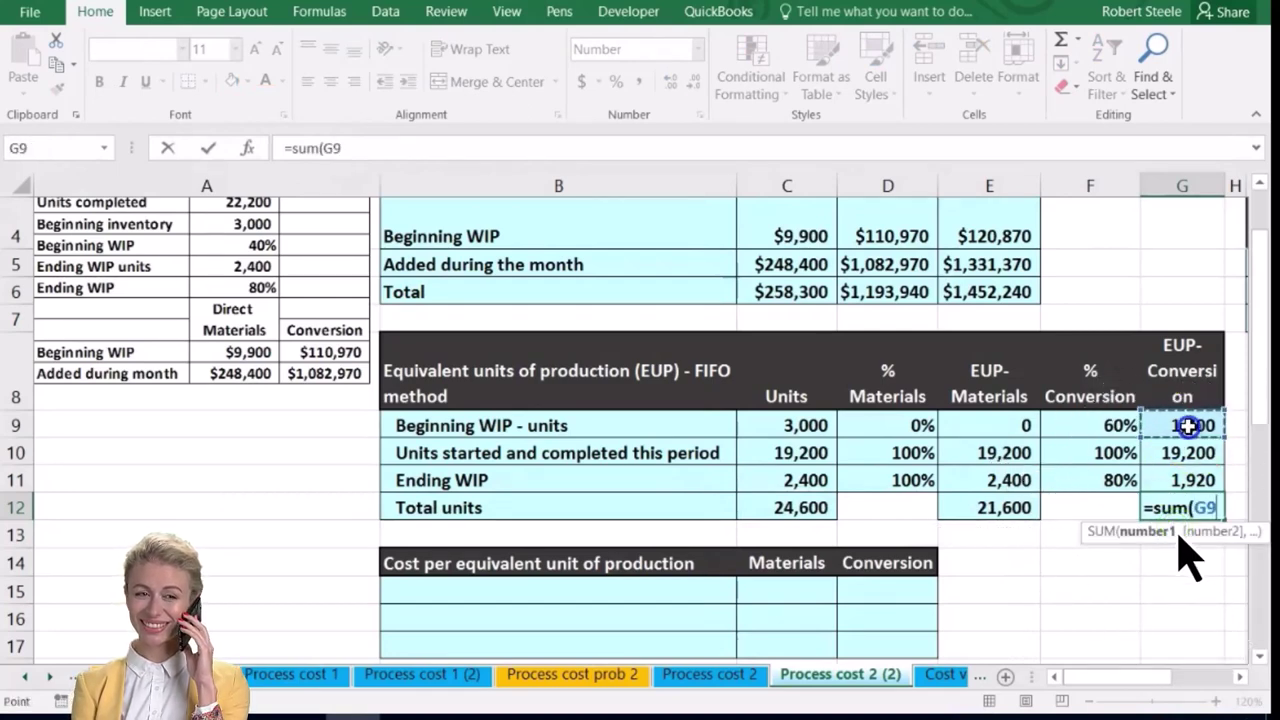
left_click_drag(1188, 426, 1184, 452)
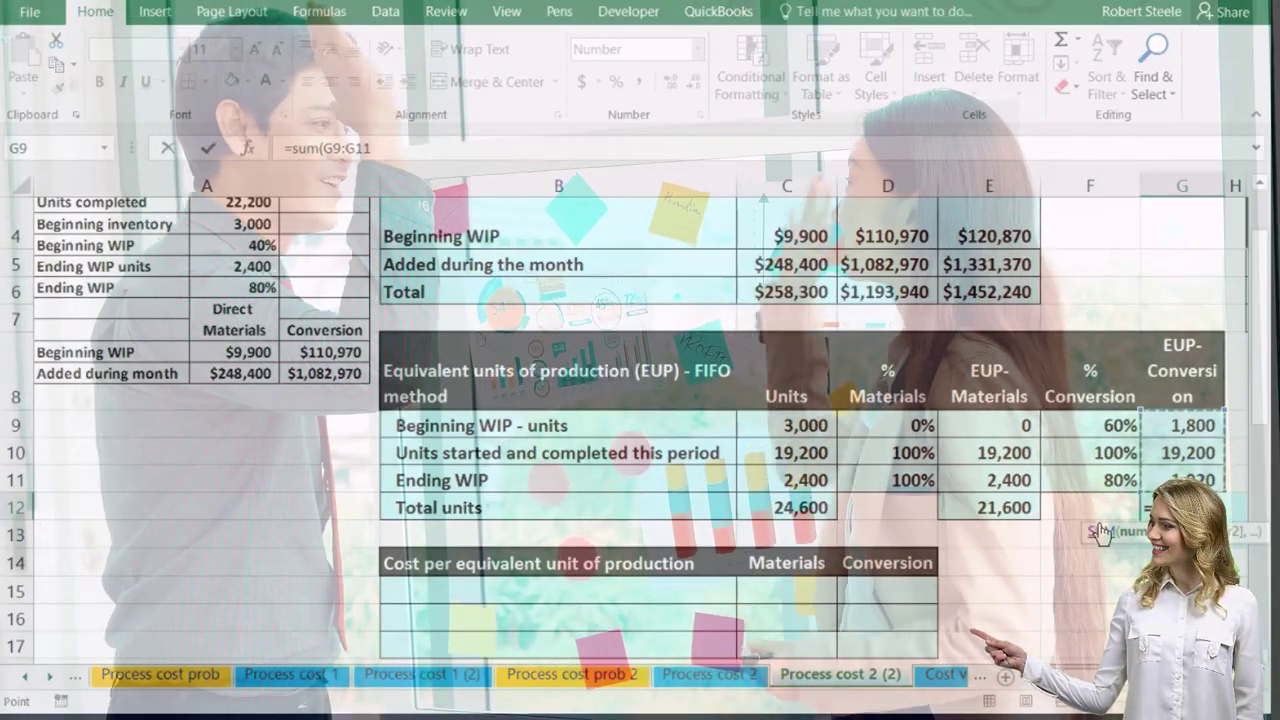
key("Return")
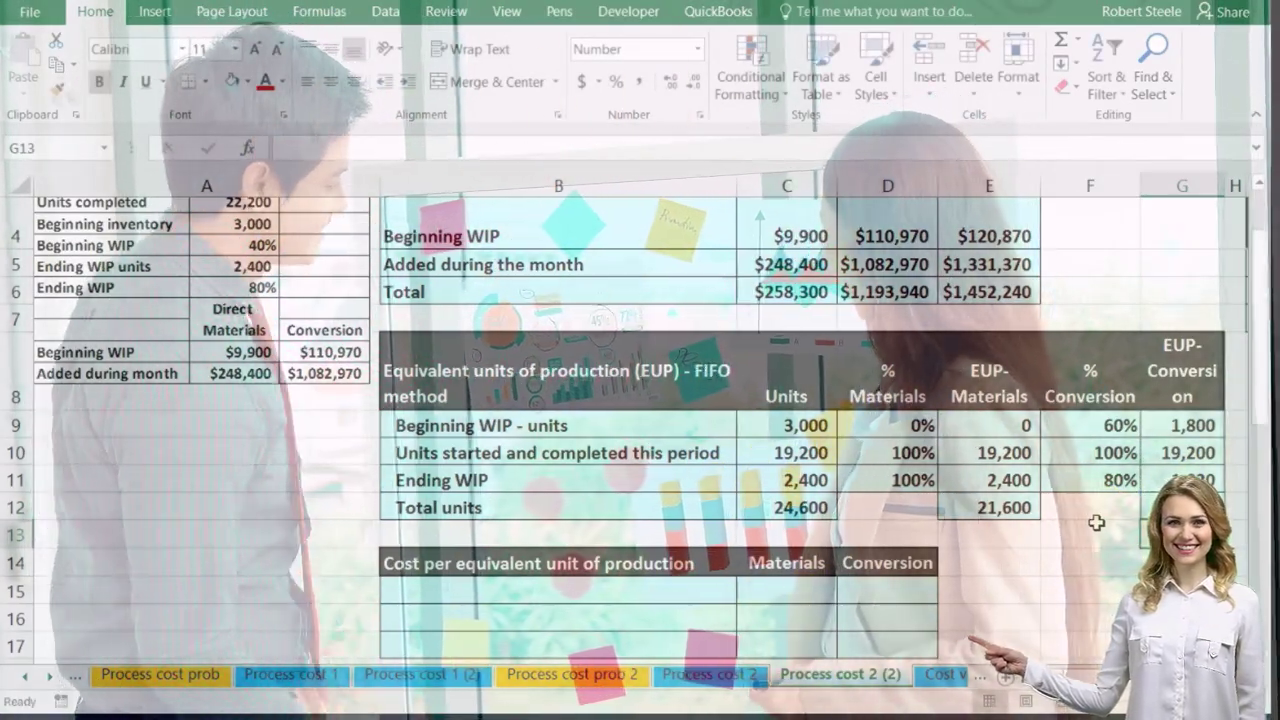
left_click(797, 514)
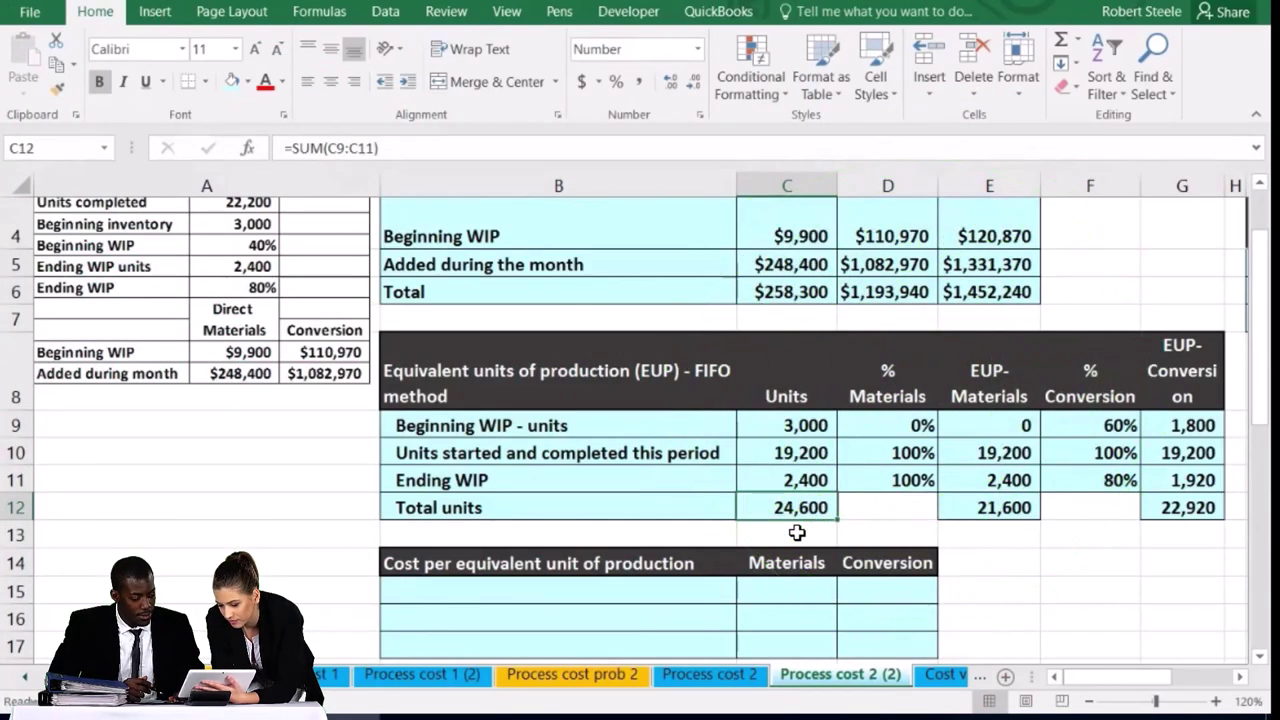
left_click(970, 510)
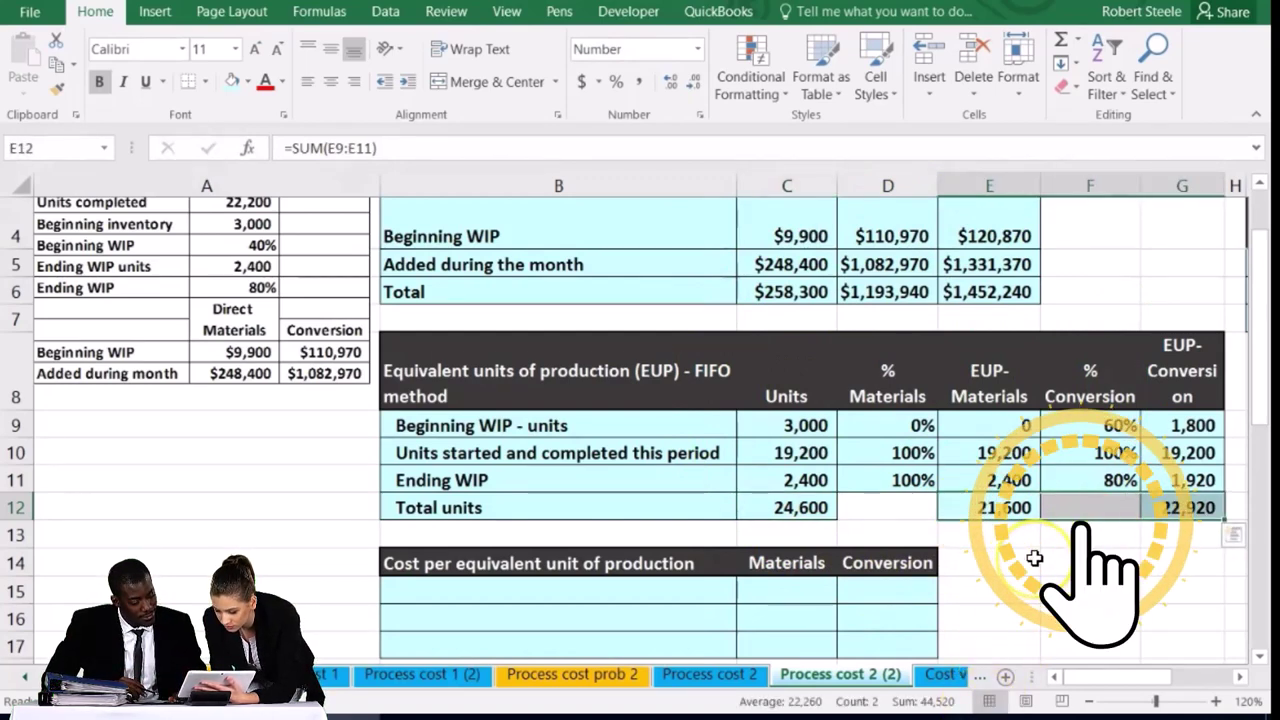
left_click(1005, 508)
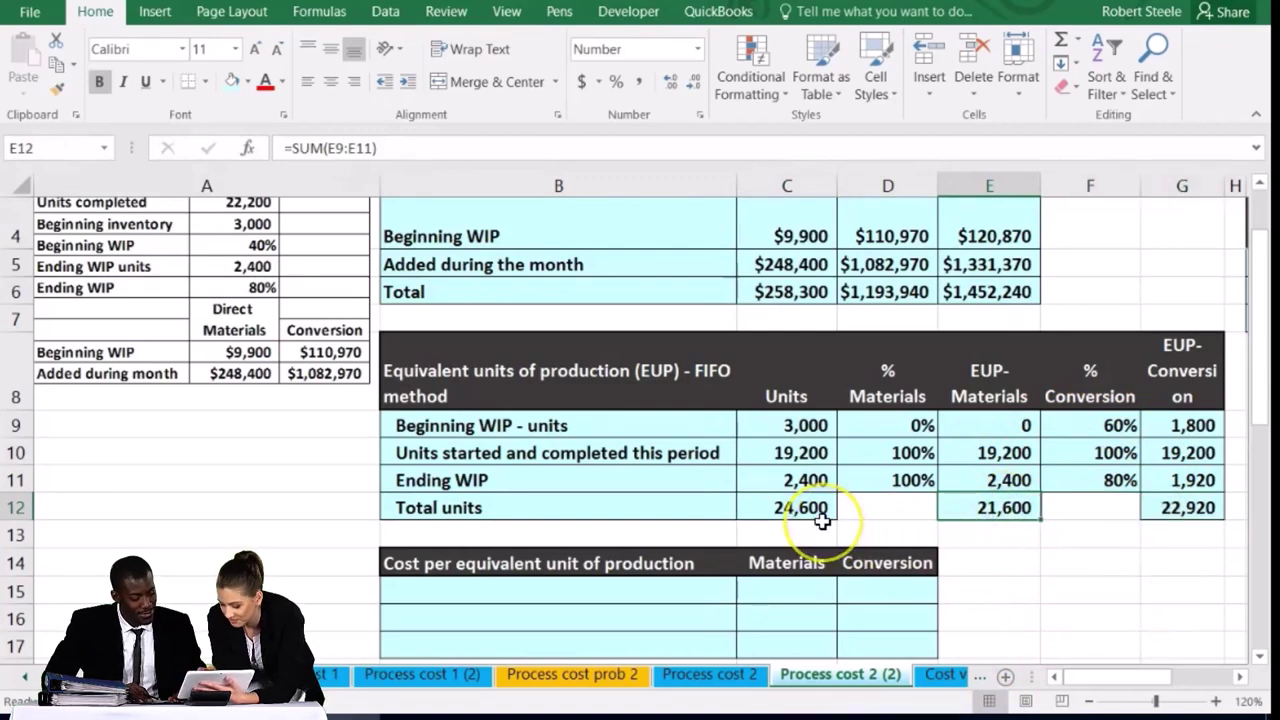
left_click(1200, 508)
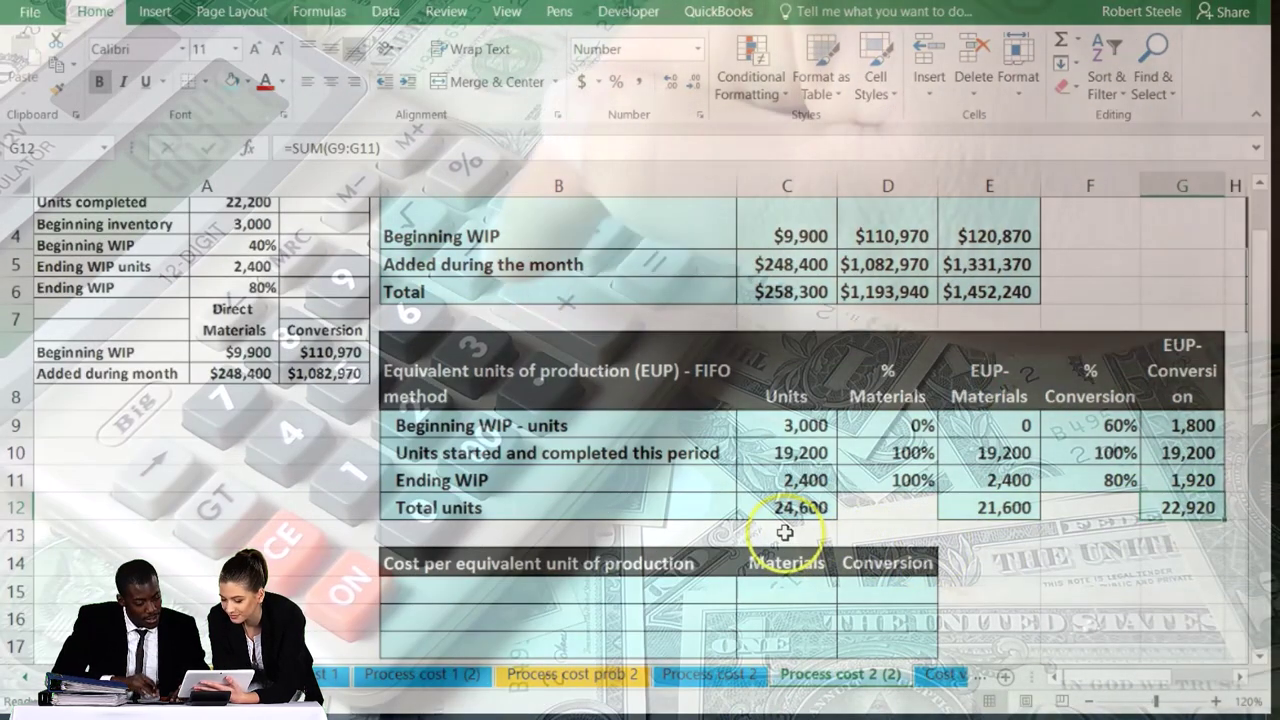
- Label B15:B17 as Cost incurred this period, Equivalent units of production, and Cost per equivalent unit of production
scroll(785, 533, "down", 2)
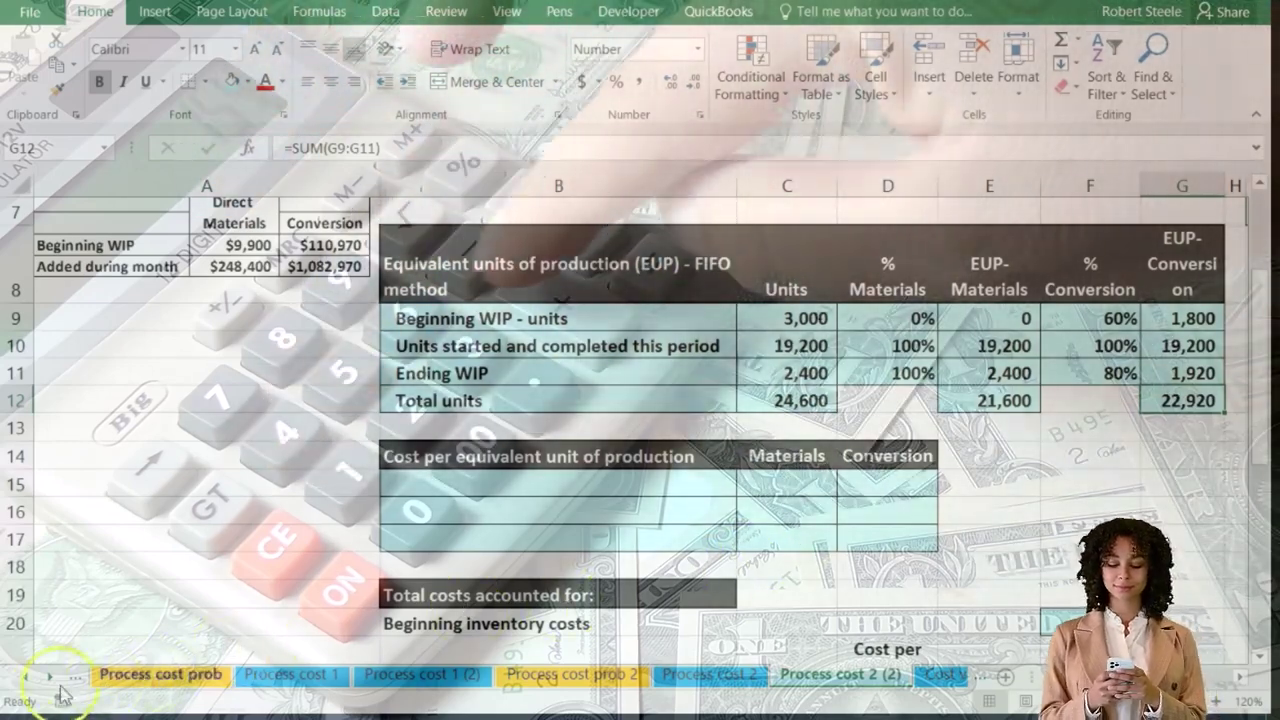
left_click(470, 484)
type("Cost incurred this period Equivalent units of production Cost per equivalent unit of production")
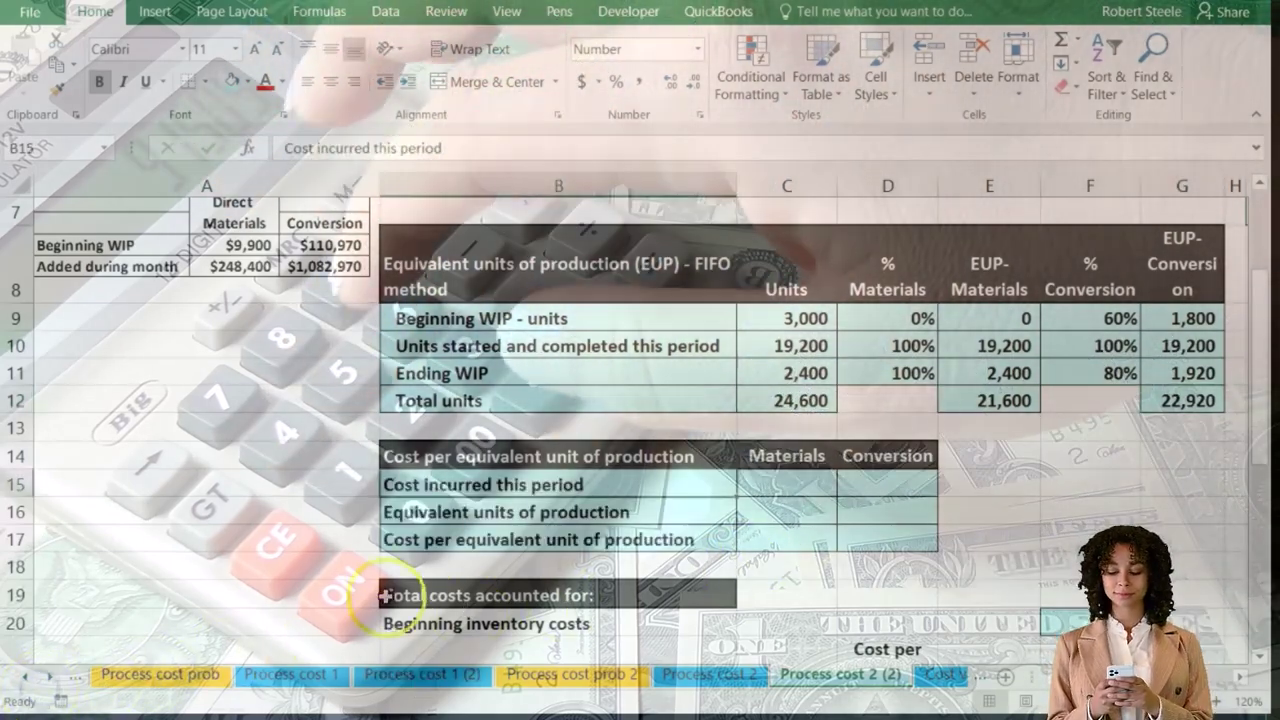
left_click(314, 473)
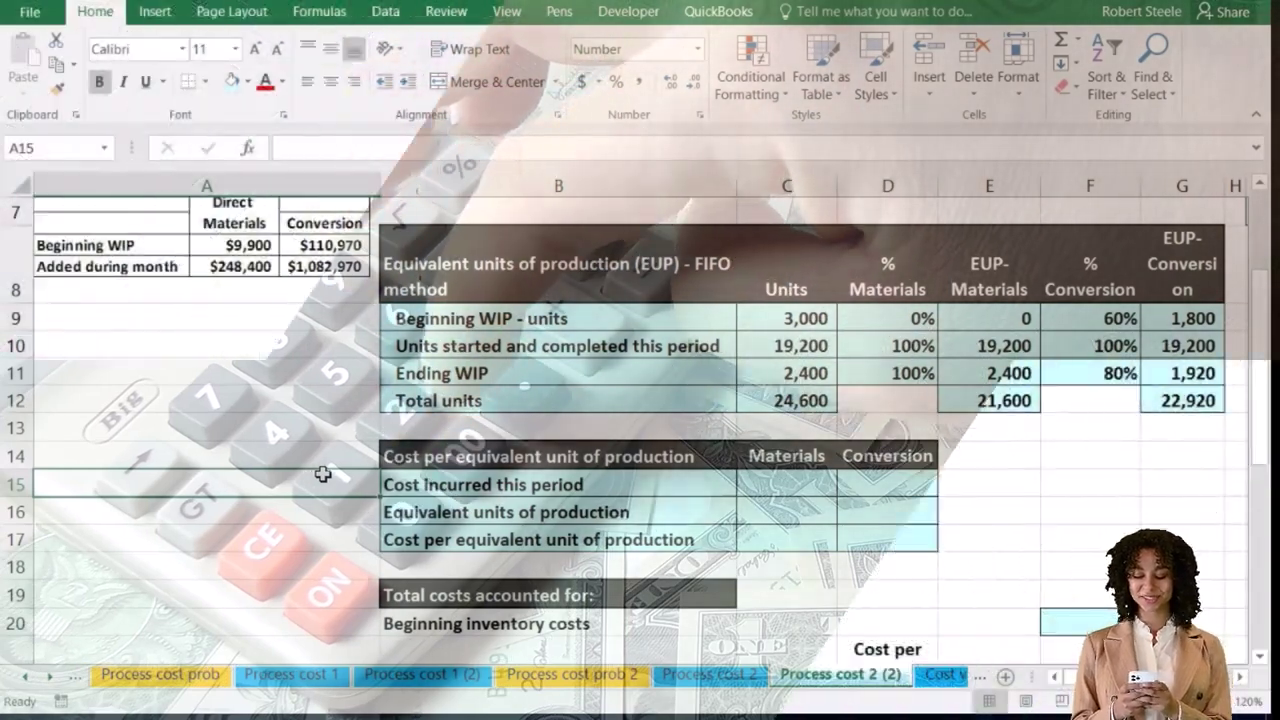
left_click_drag(400, 323, 1151, 390)
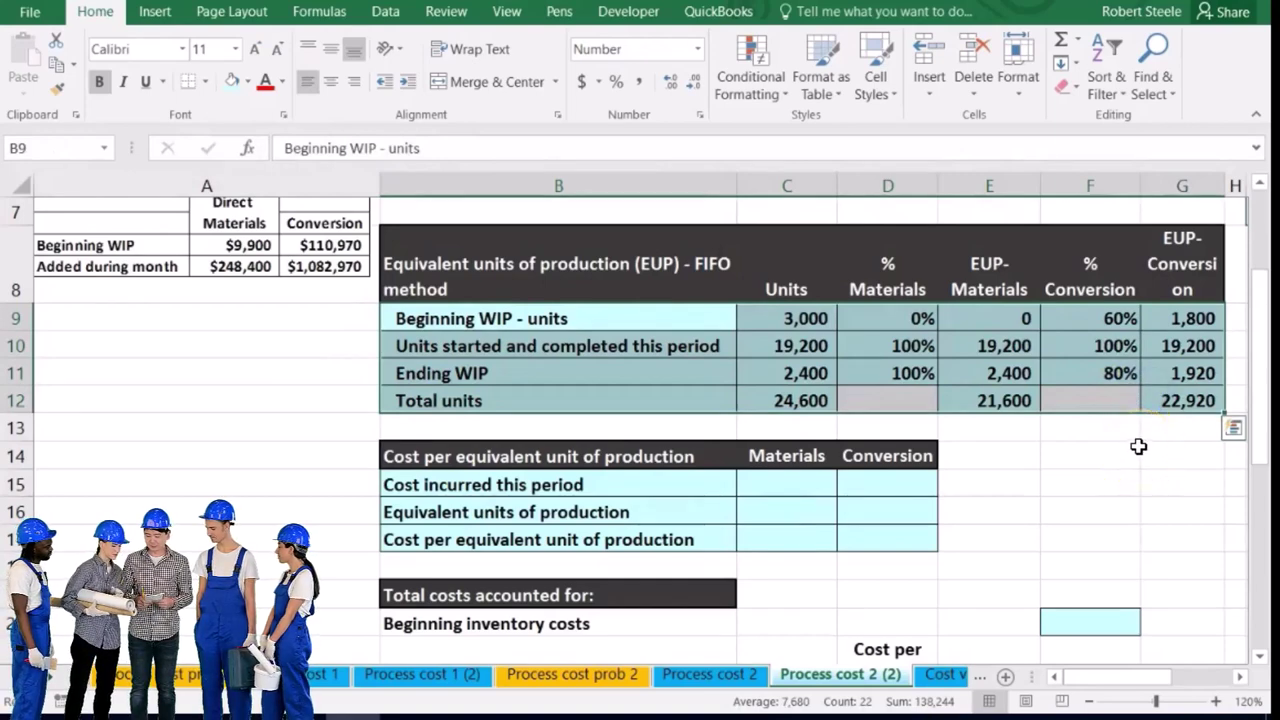
left_click(1124, 463)
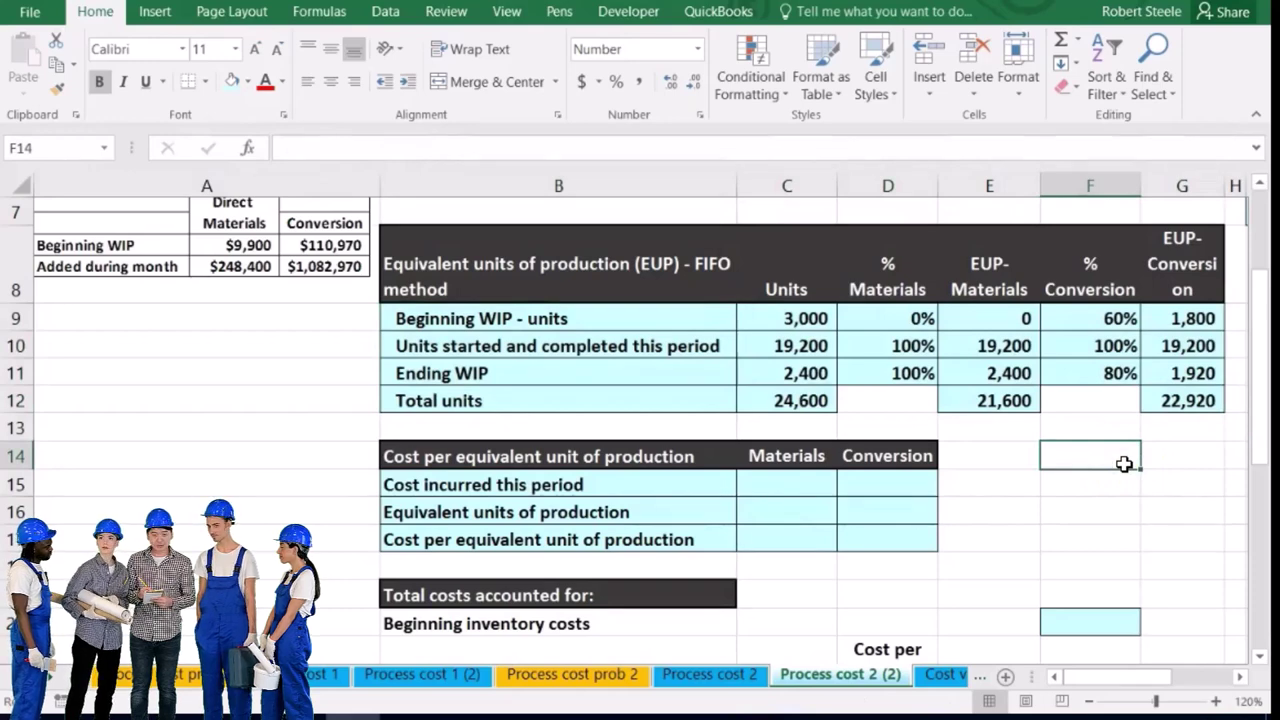
- Link the materials cost incurred this period in C15 to the direct materials added during the month with =C5
left_click(783, 484)
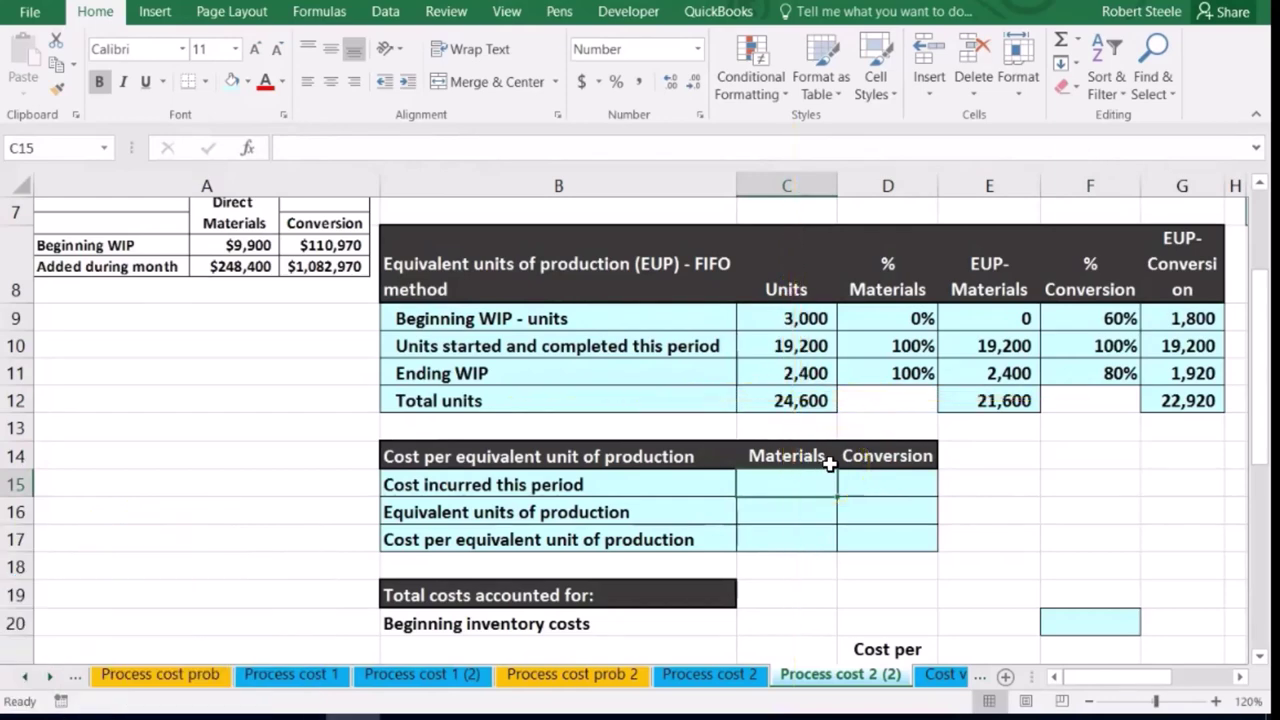
type("=")
scroll(869, 446, "up", 2)
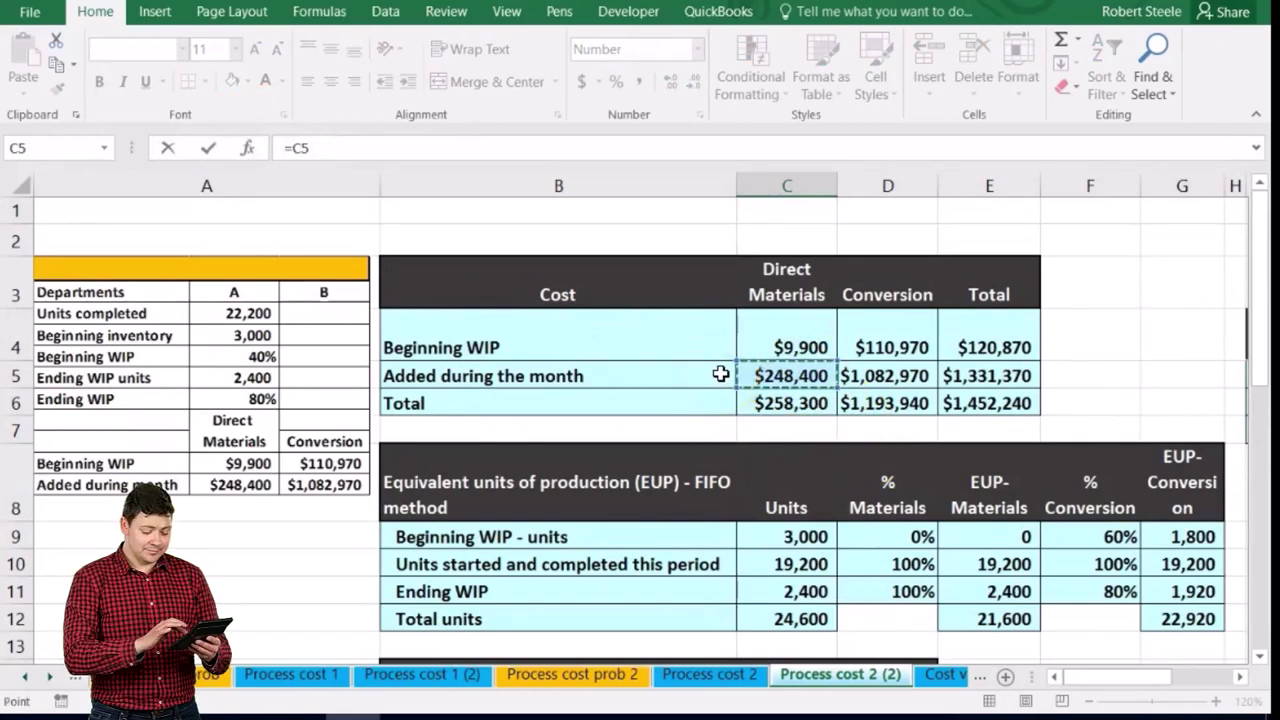
key("Return")
key("Return")
key("Return")
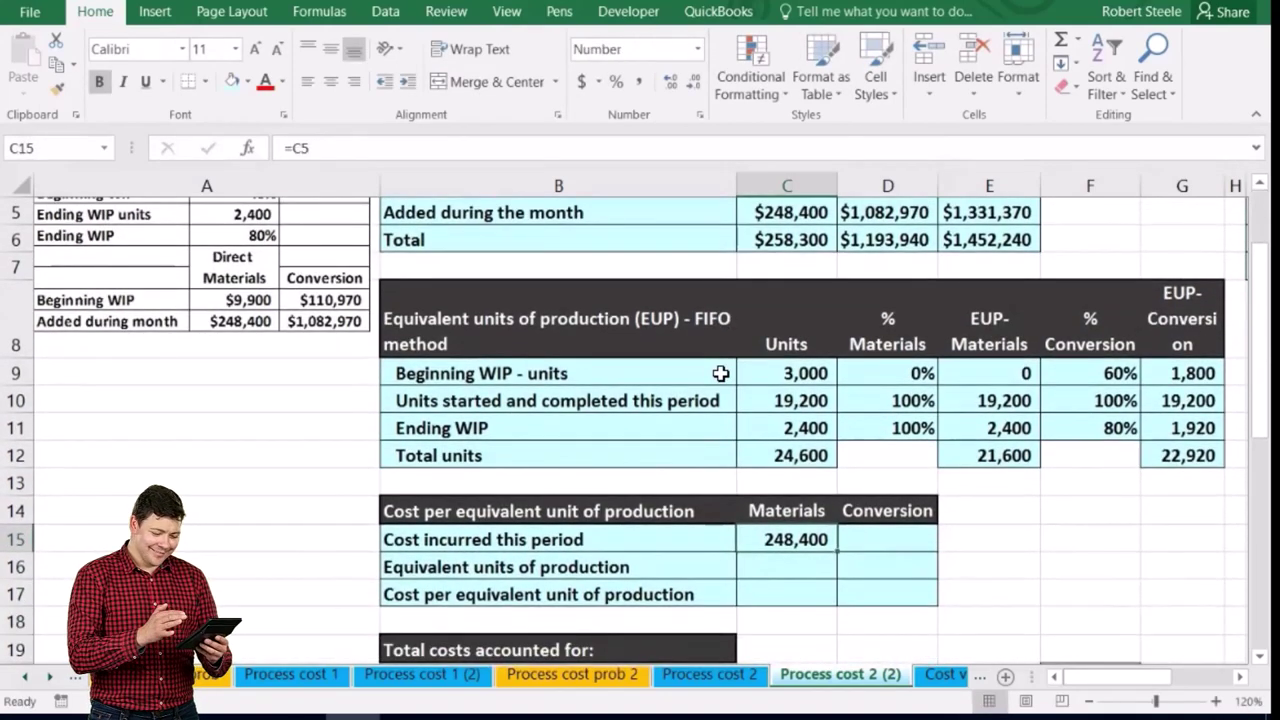
- Link the conversion cost incurred this period in D15 to the conversion costs added during the month with =D5
type("=")
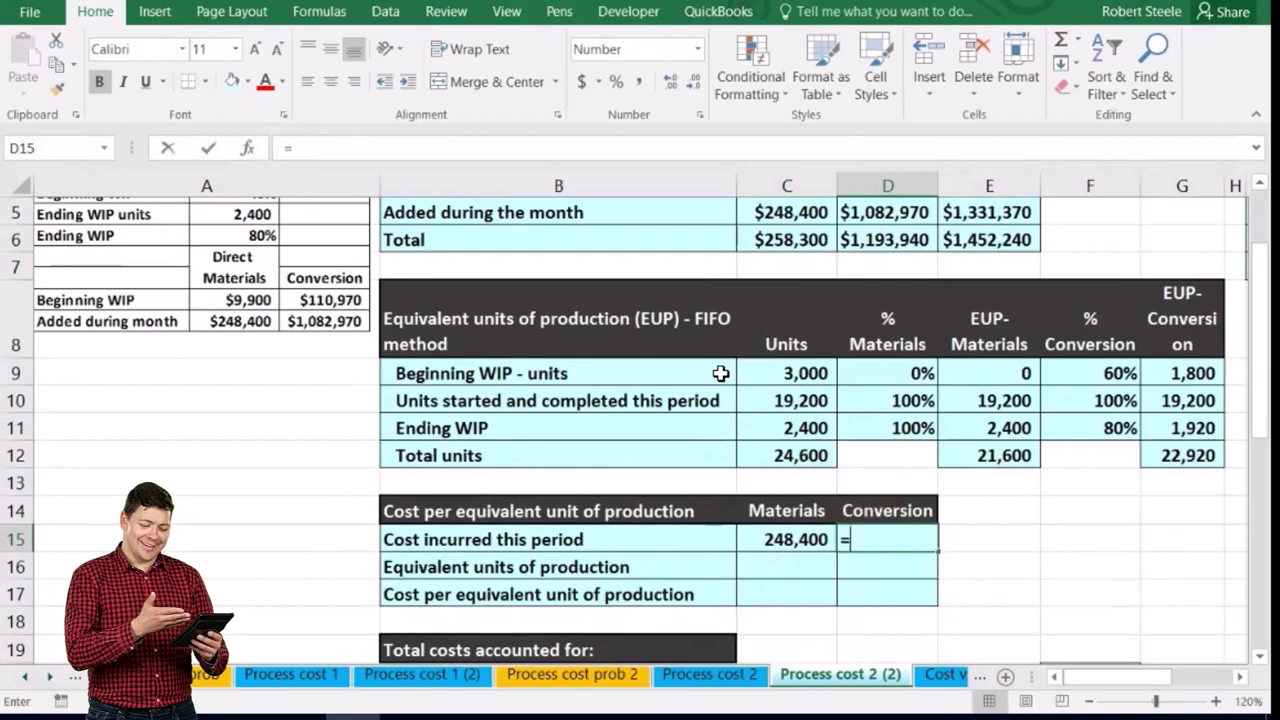
scroll(720, 373, "up", 2)
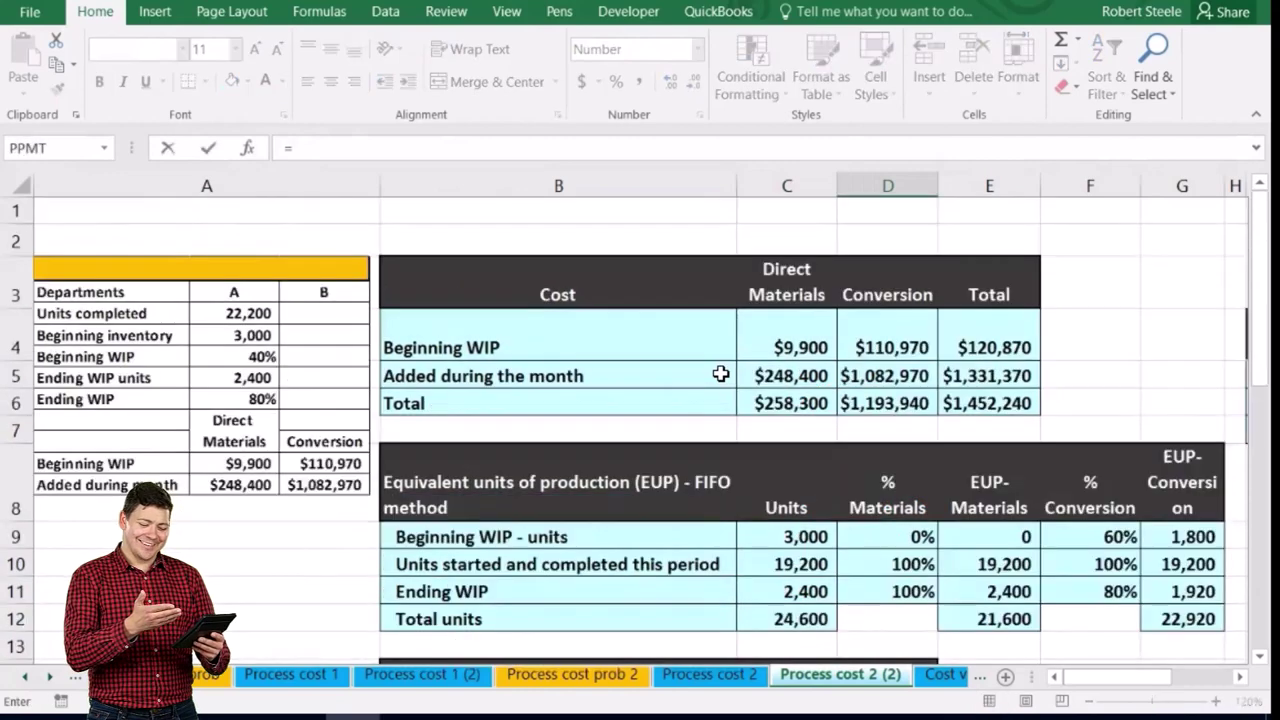
left_click(880, 373)
key("Return")
key("Return")
key("Return")
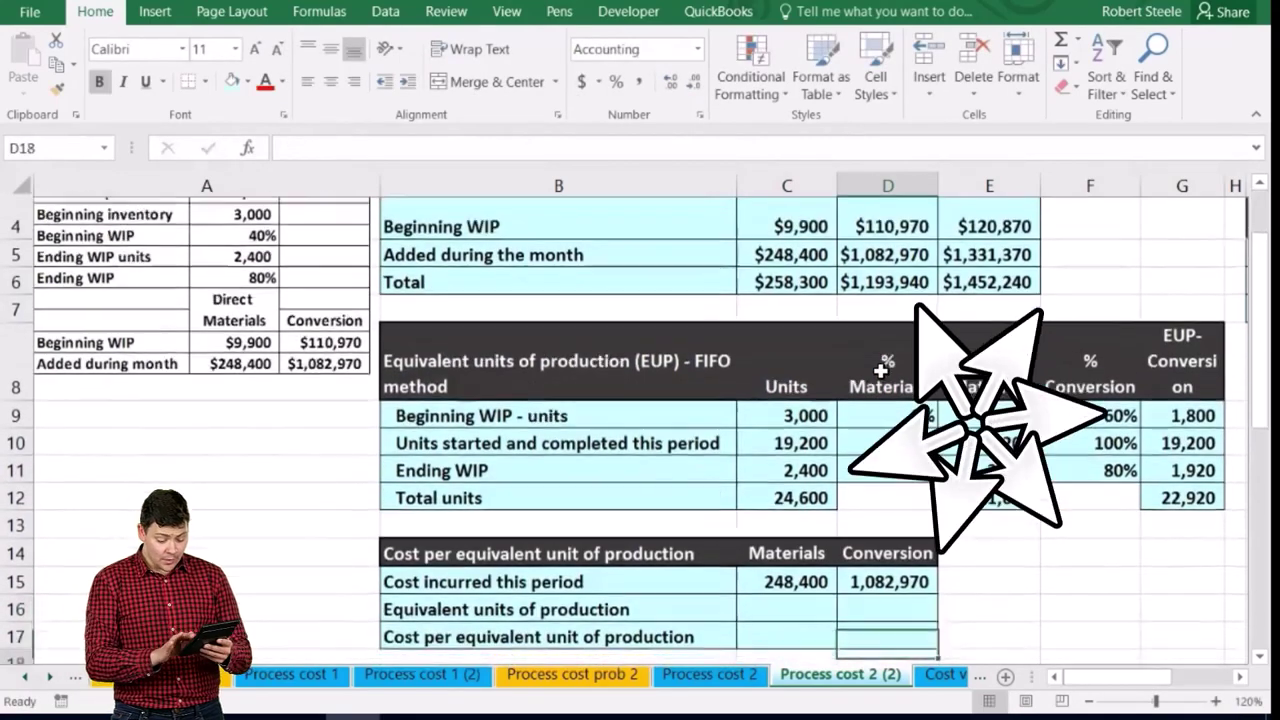
- Link the equivalent units of production to the EUP totals, with =E12 for materials in C16 and =G12 for conversion in D16
key("Up")
key("Up")
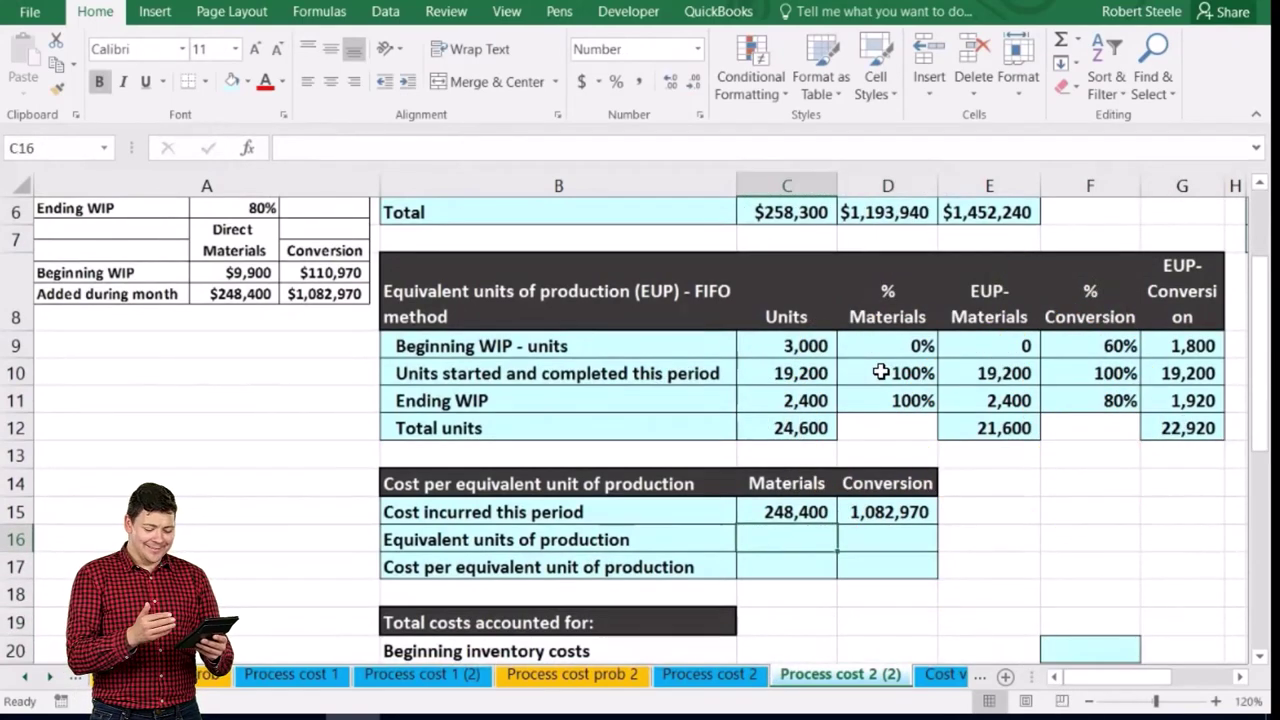
type("=")
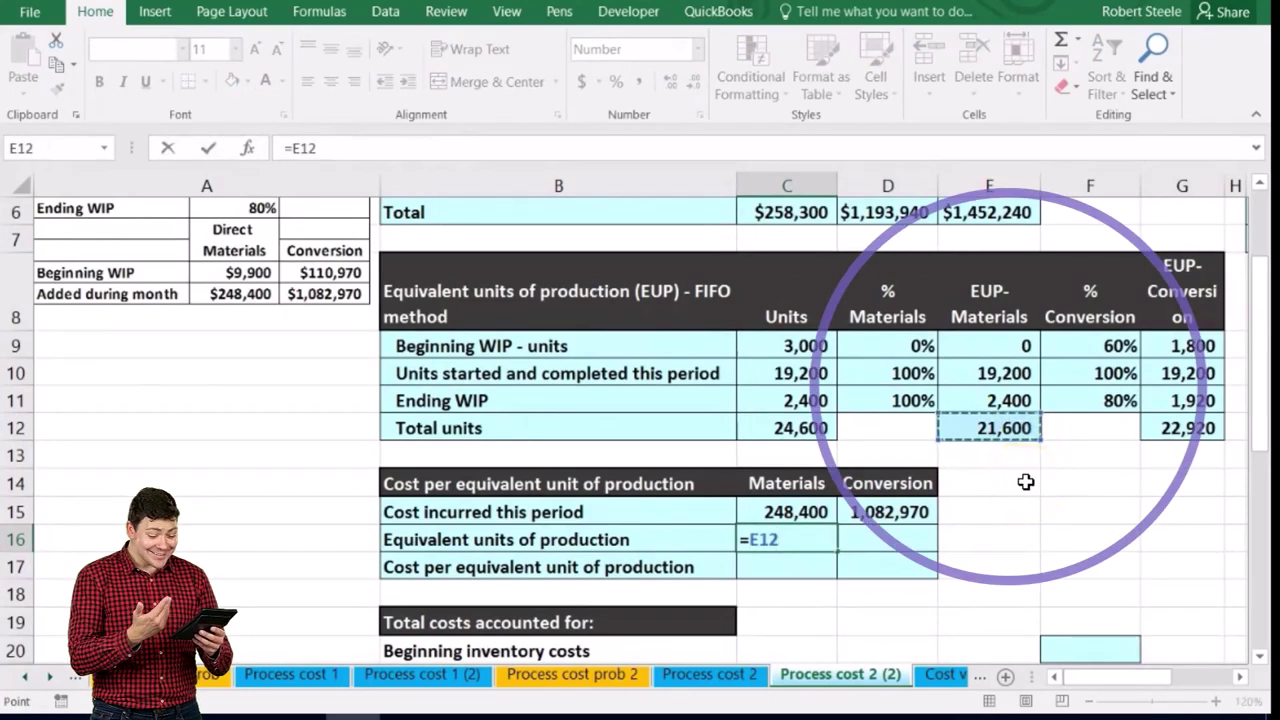
key("Tab")
type("=")
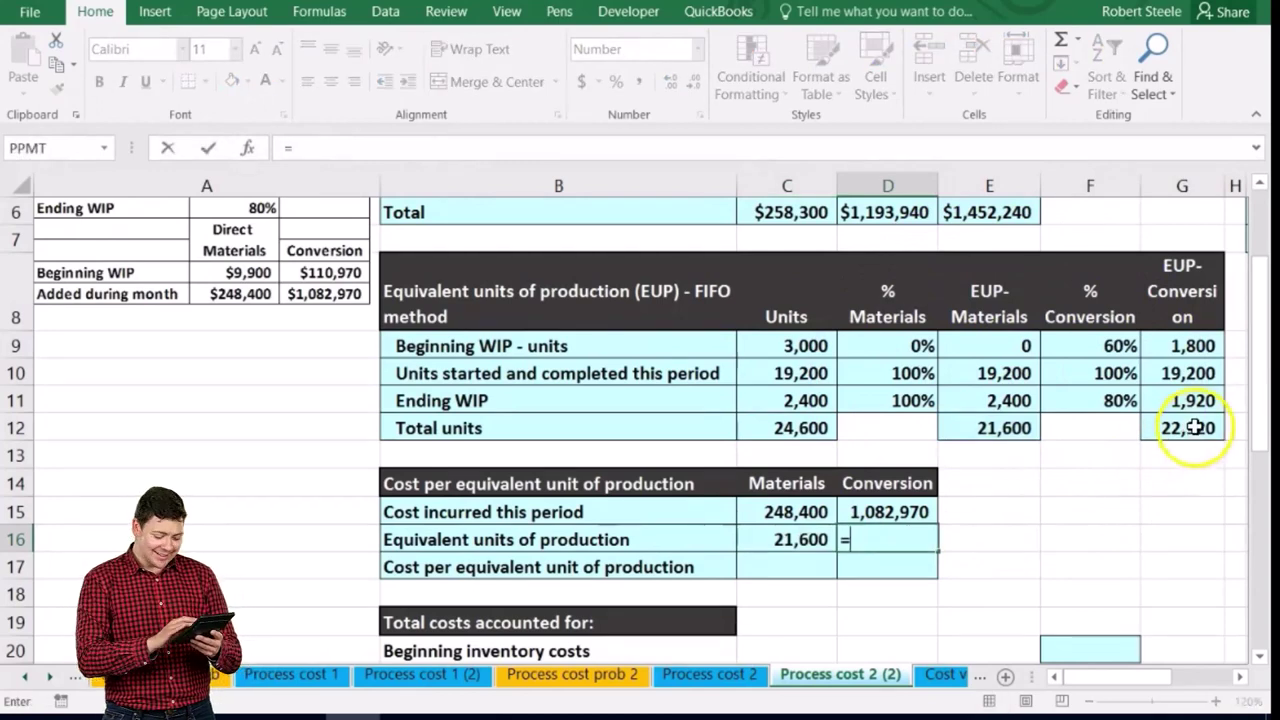
key("Return")
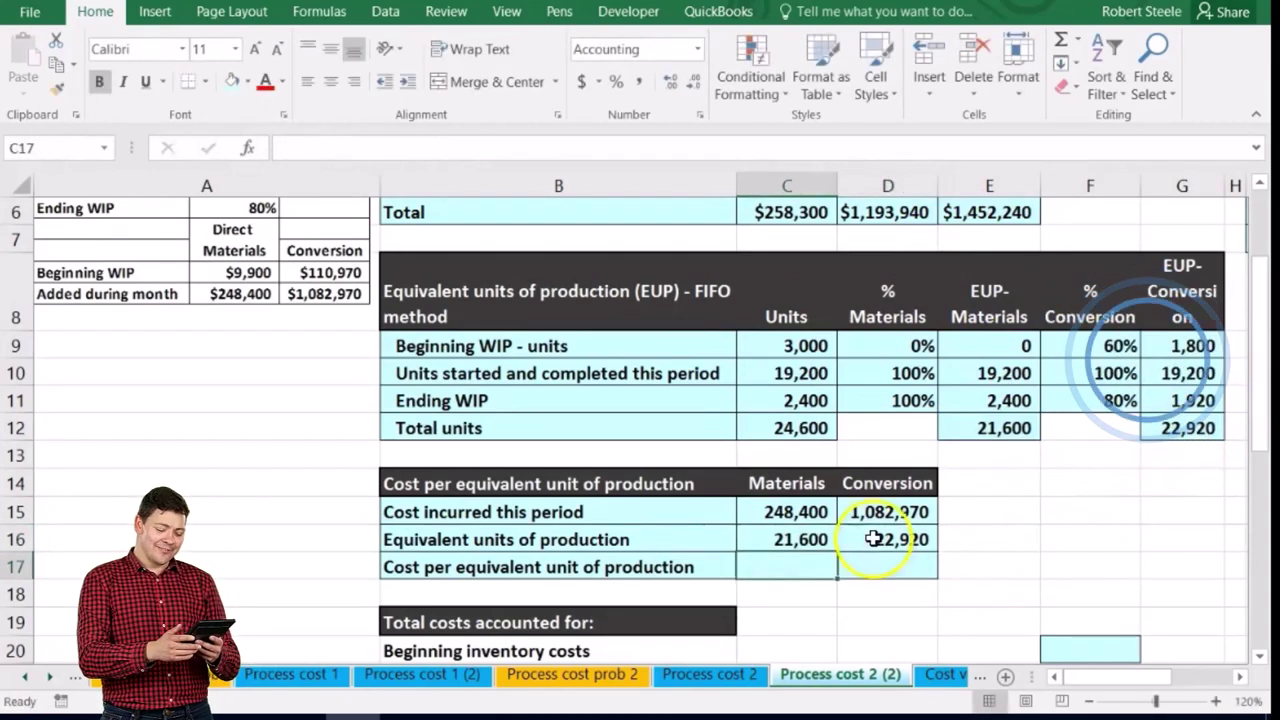
- Format the cost incurred and cost per equivalent unit cells in rows 15 and 17 as Currency with the $ symbol and 0 decimal places
left_click(831, 562, "ctrl")
right_click(848, 563)
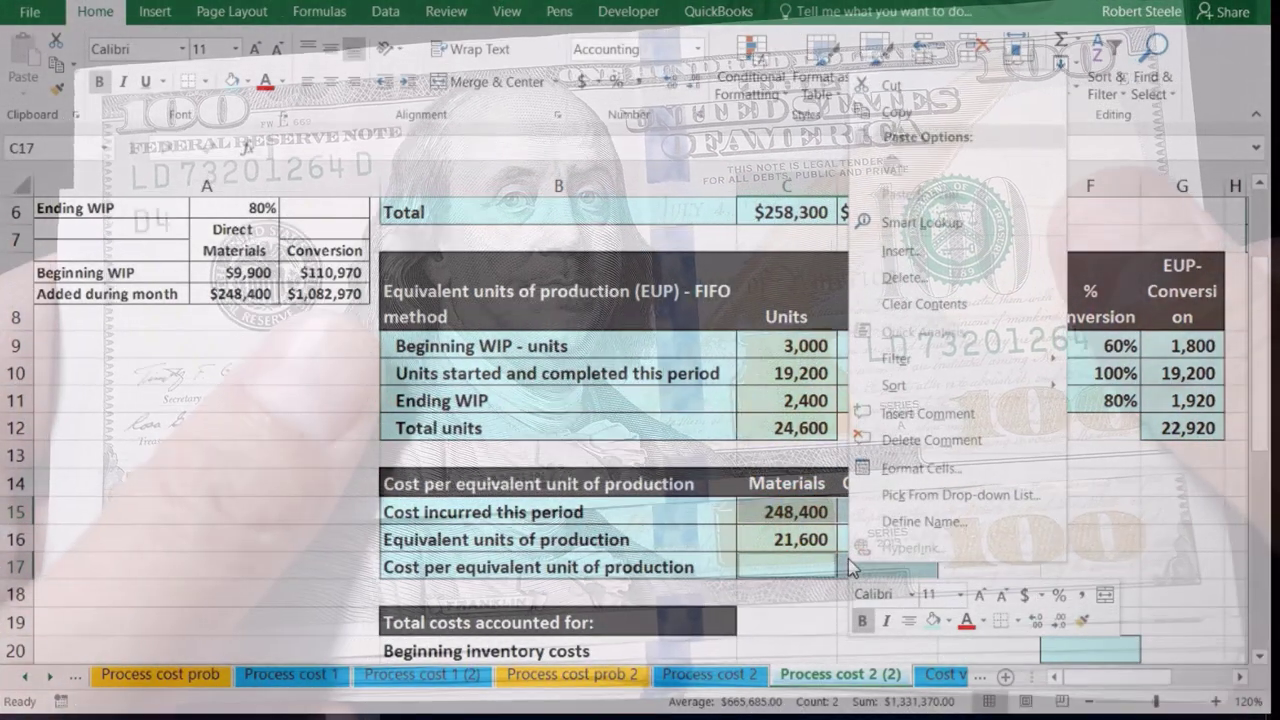
left_click(905, 468)
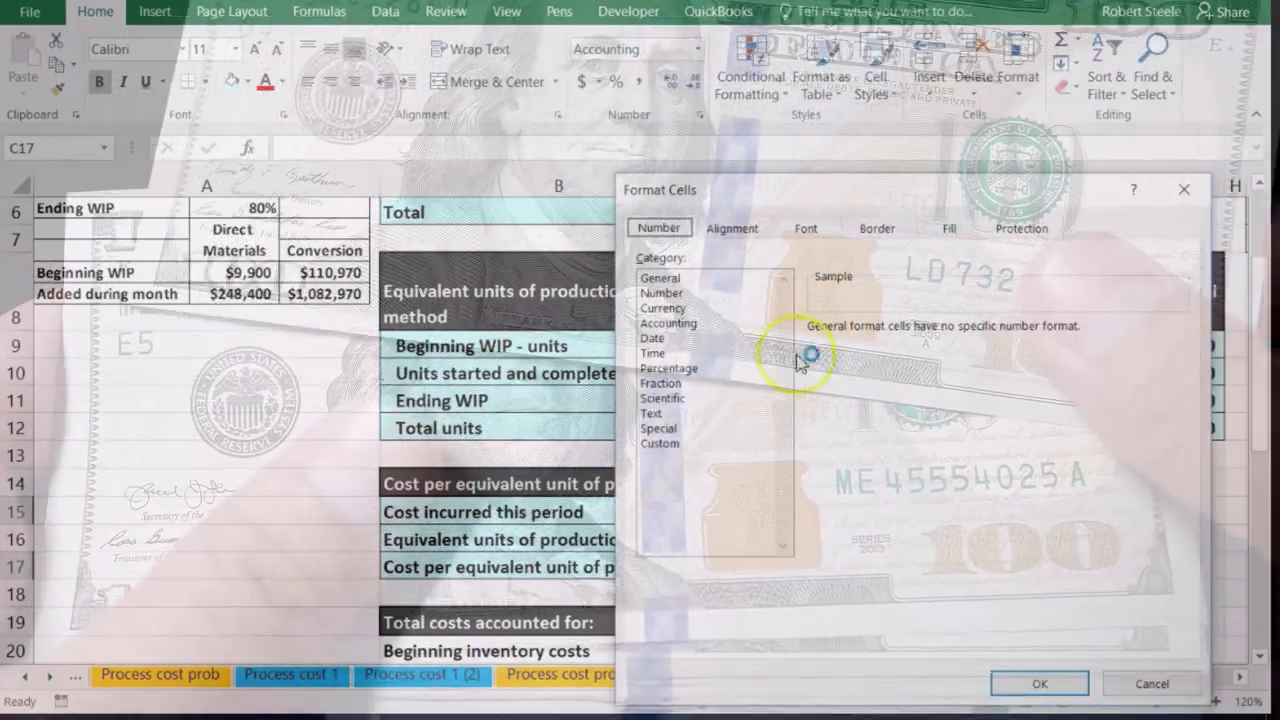
left_click(664, 308)
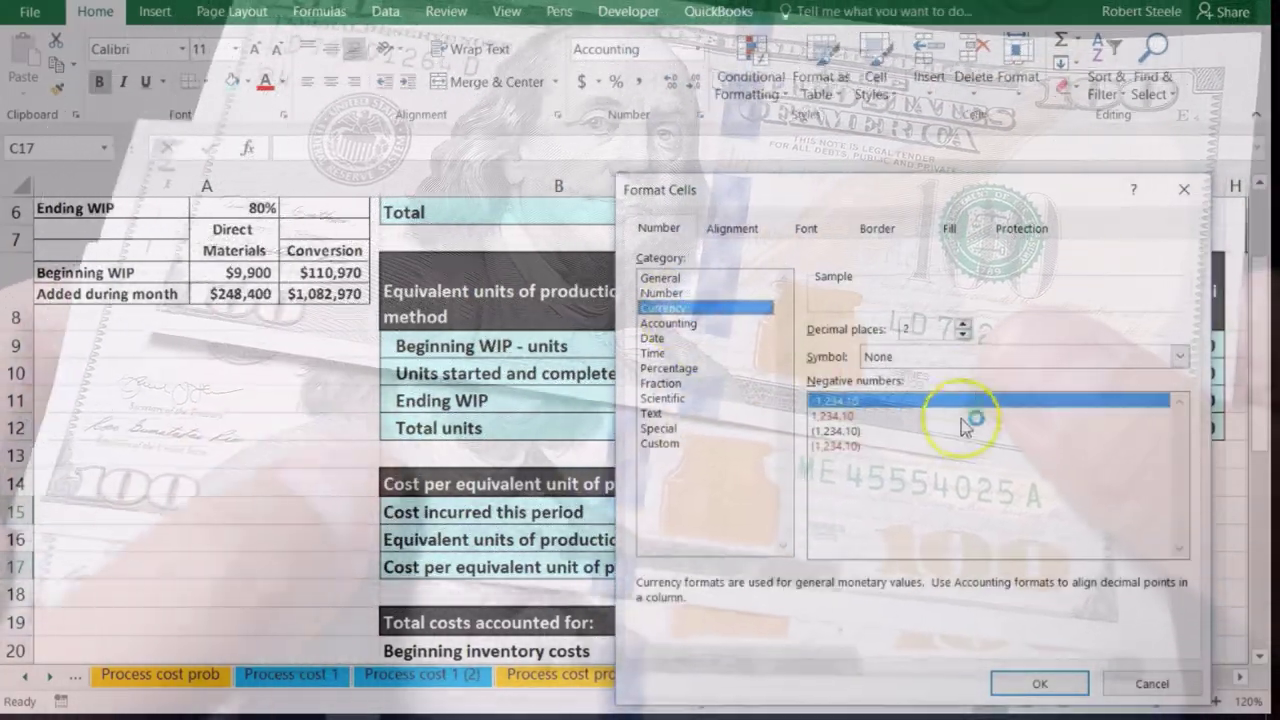
left_click(956, 358)
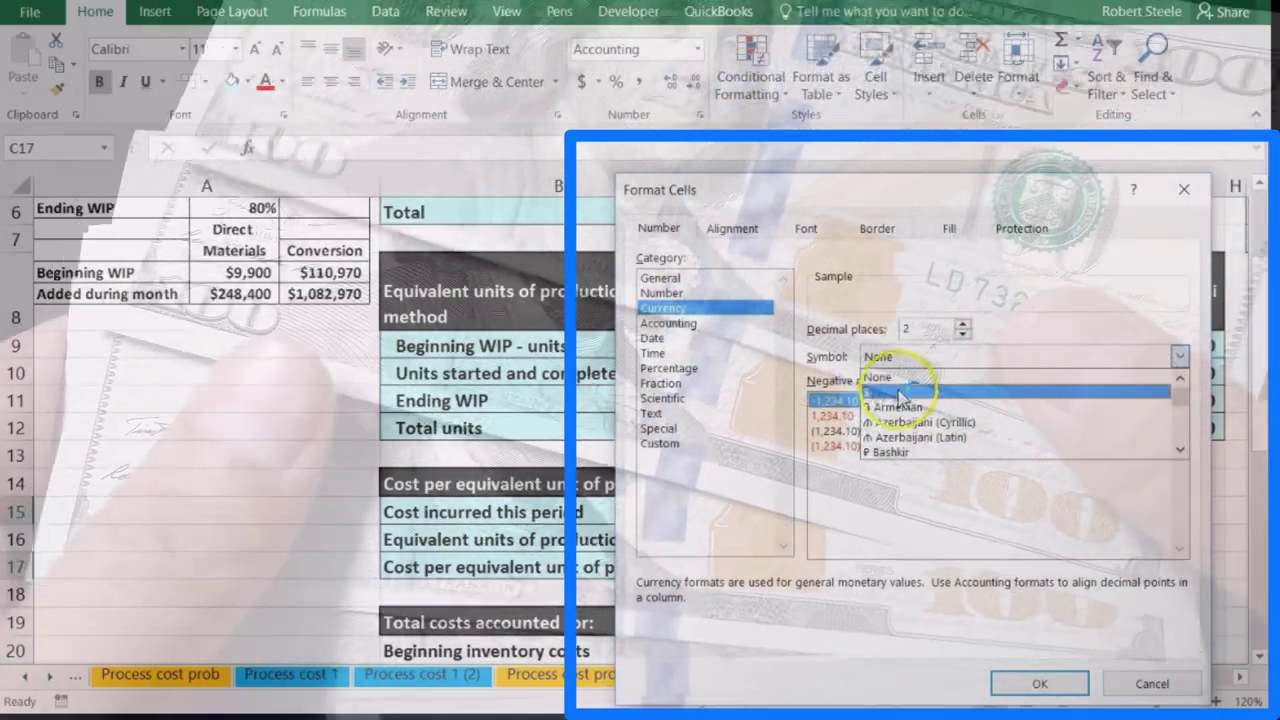
left_click(948, 391)
left_click(961, 336)
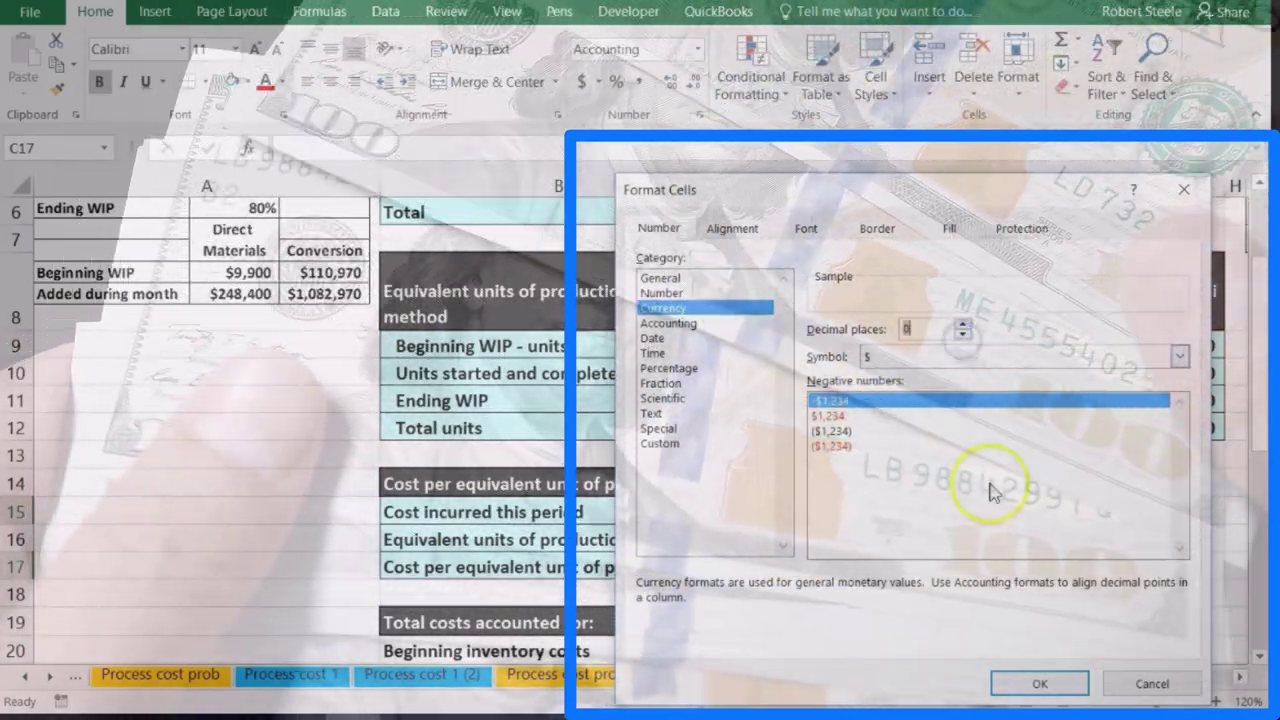
left_click(1015, 682)
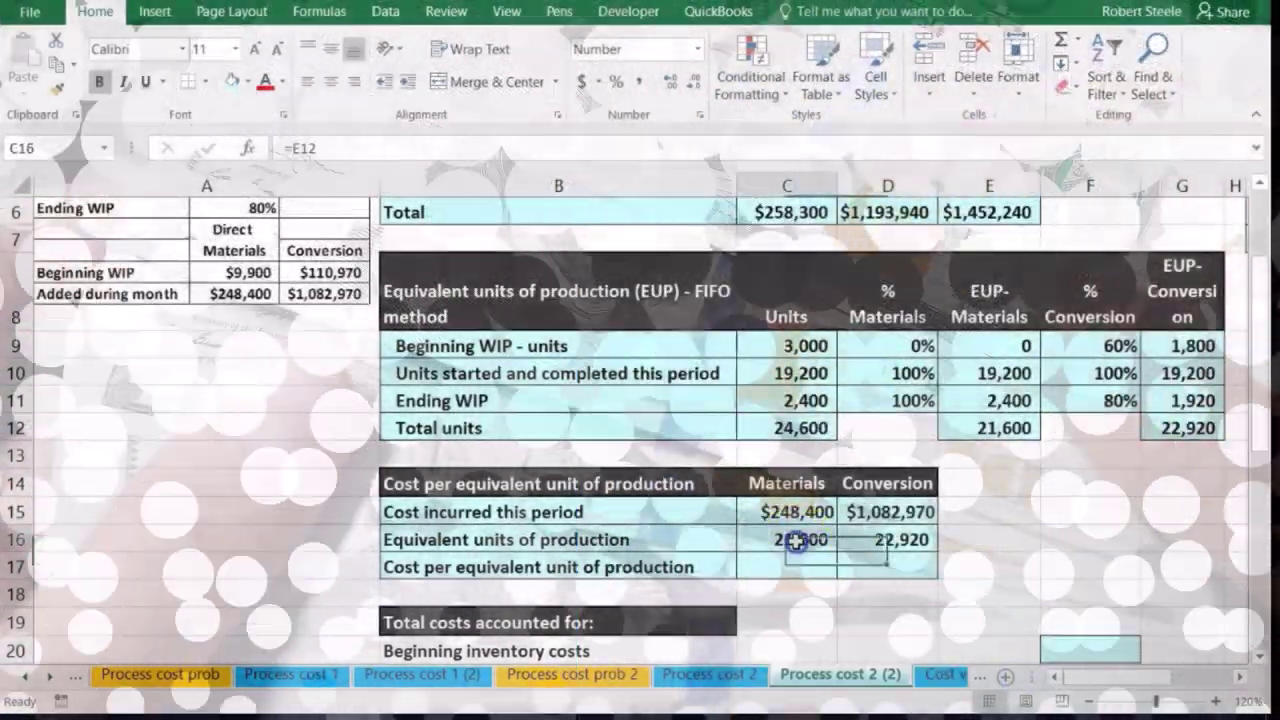
- Calculate the materials cost per equivalent unit in C17 with =C15/C16 and format it to two decimal places
mouse_move(808, 545)
left_mouse_down()
mouse_move(862, 539)
mouse_move(830, 510)
mouse_move(831, 540)
mouse_move(880, 538)
left_mouse_up()
left_click(815, 568)
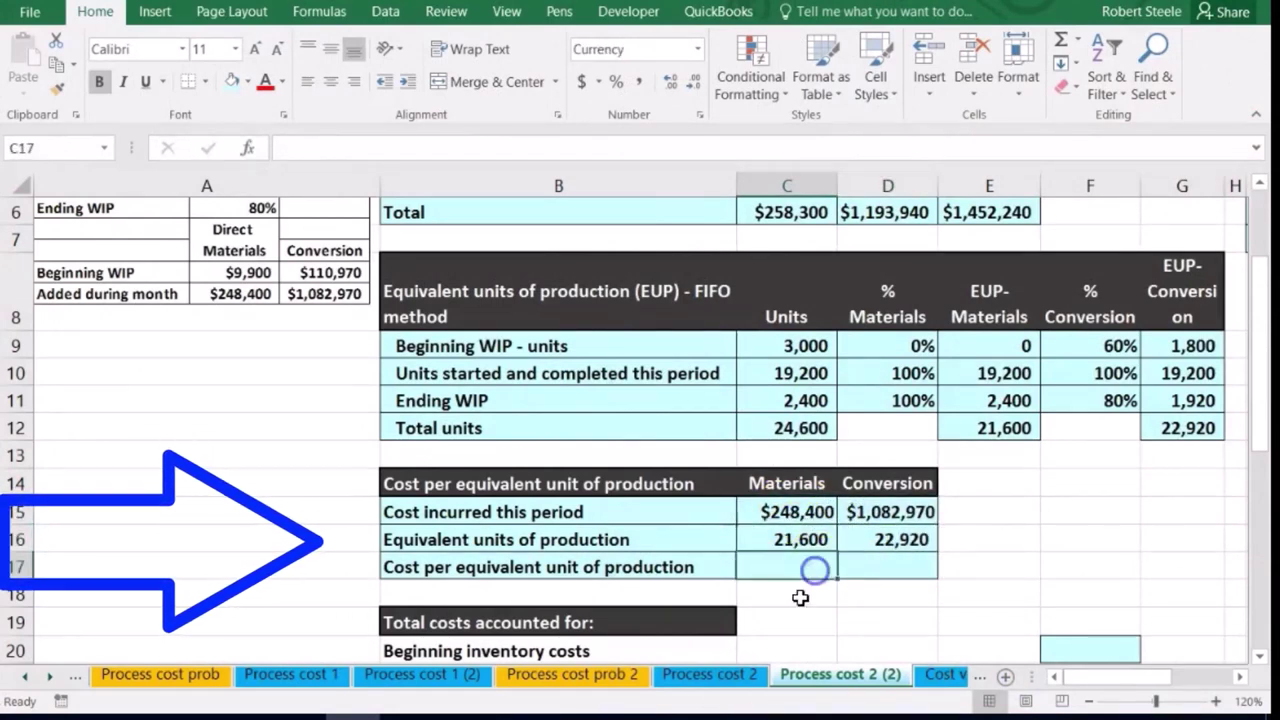
type("=")
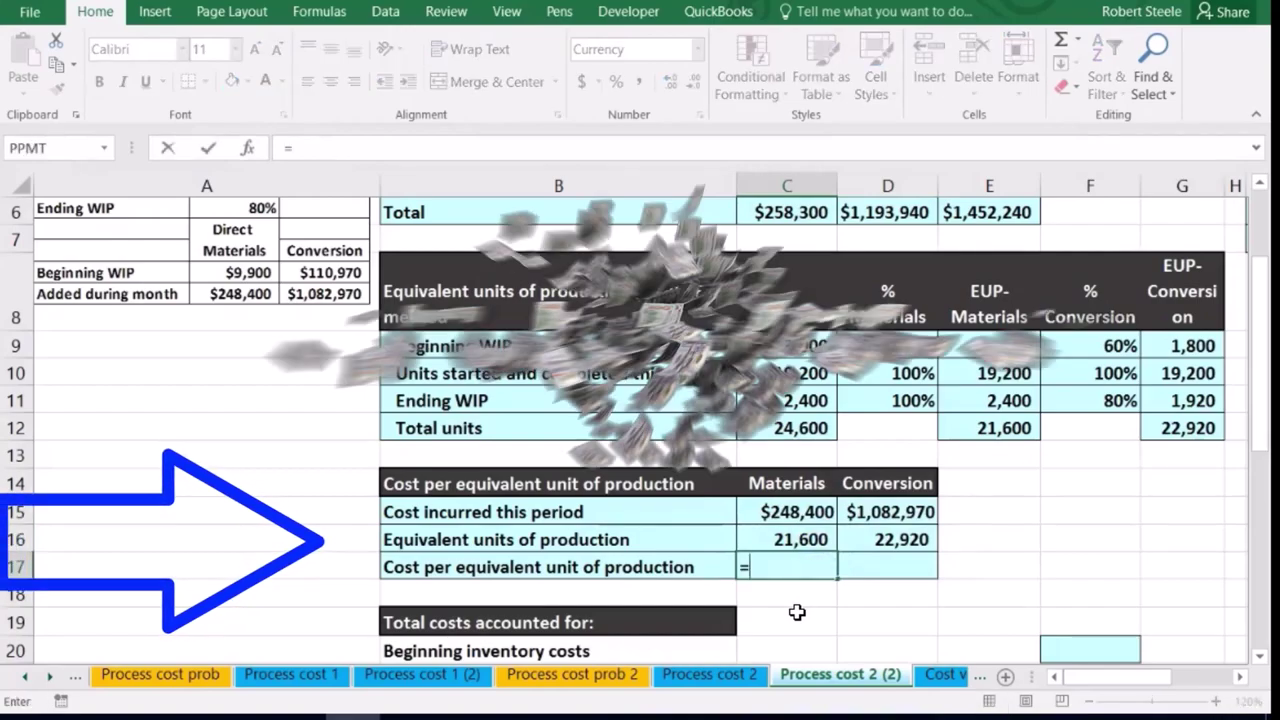
left_click(815, 522)
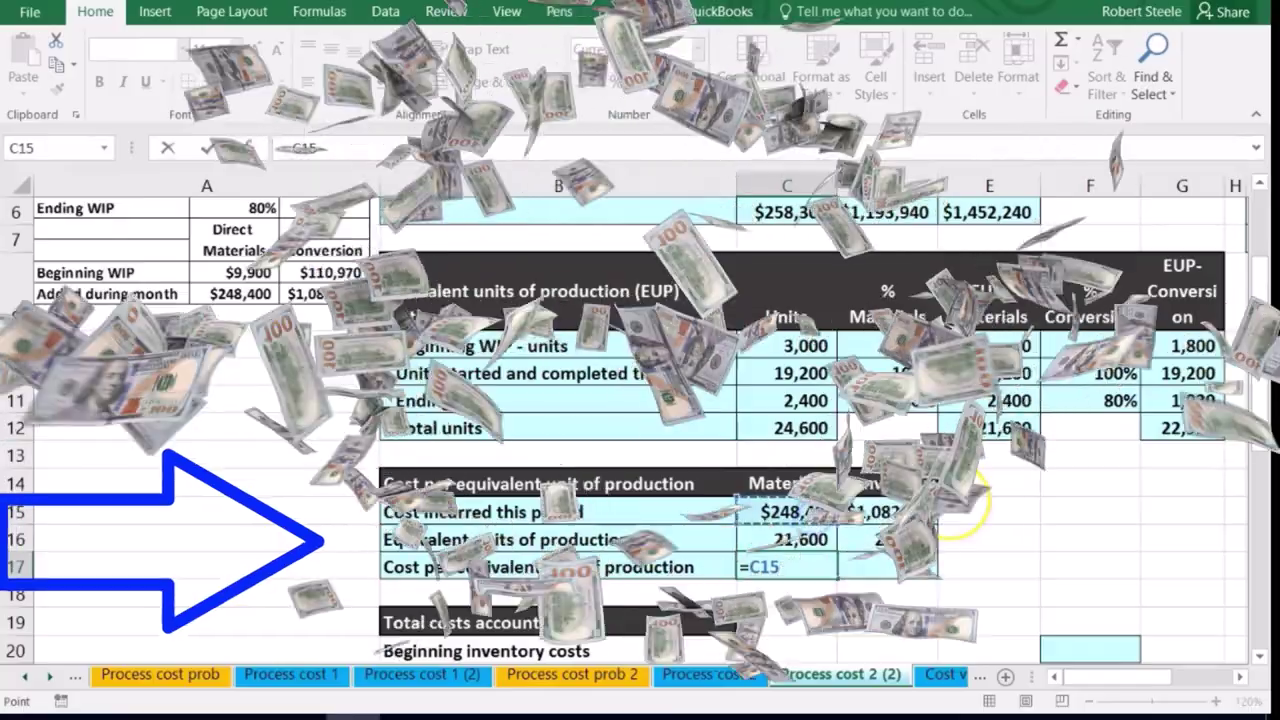
type("/")
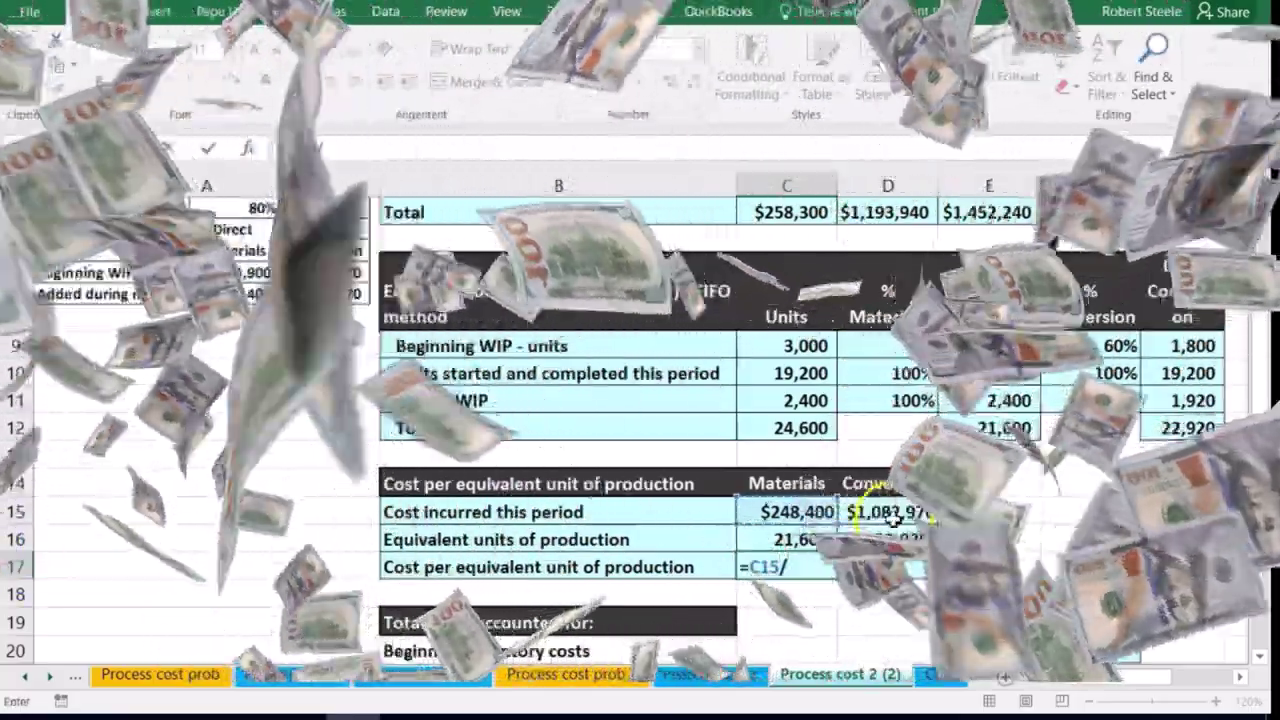
left_click(811, 537)
key("ctrl+Return")
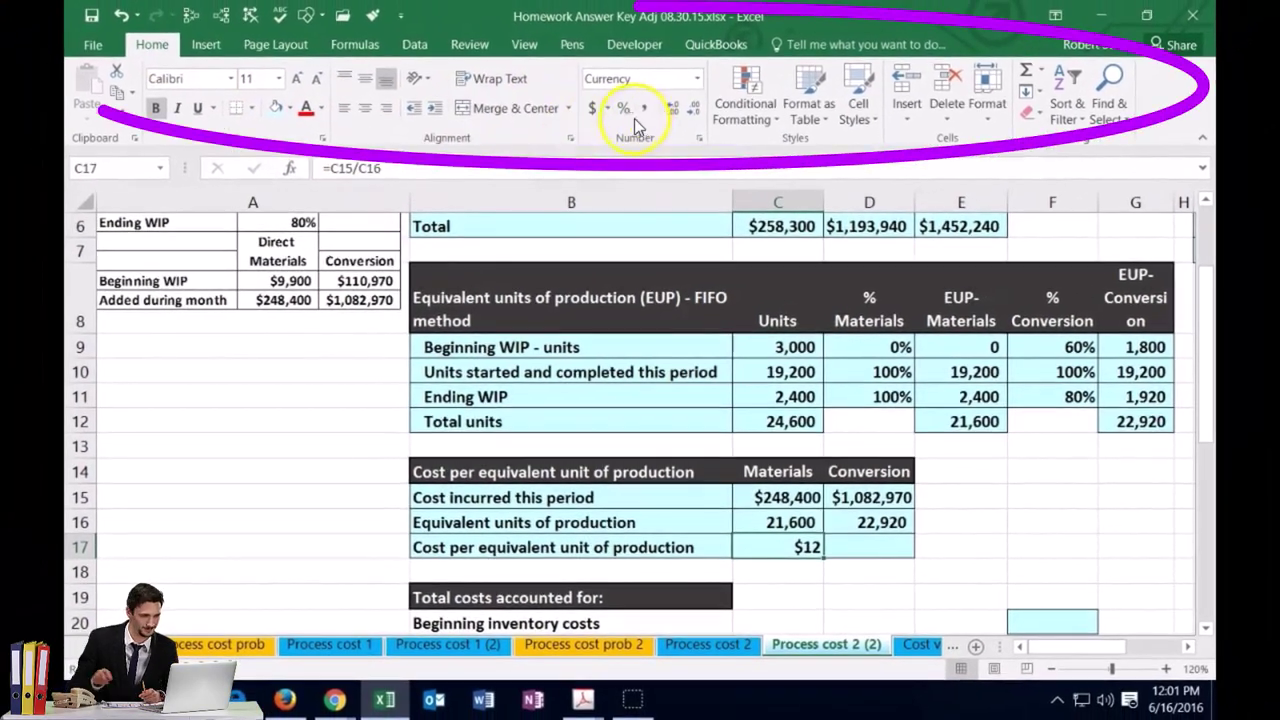
left_click(670, 108)
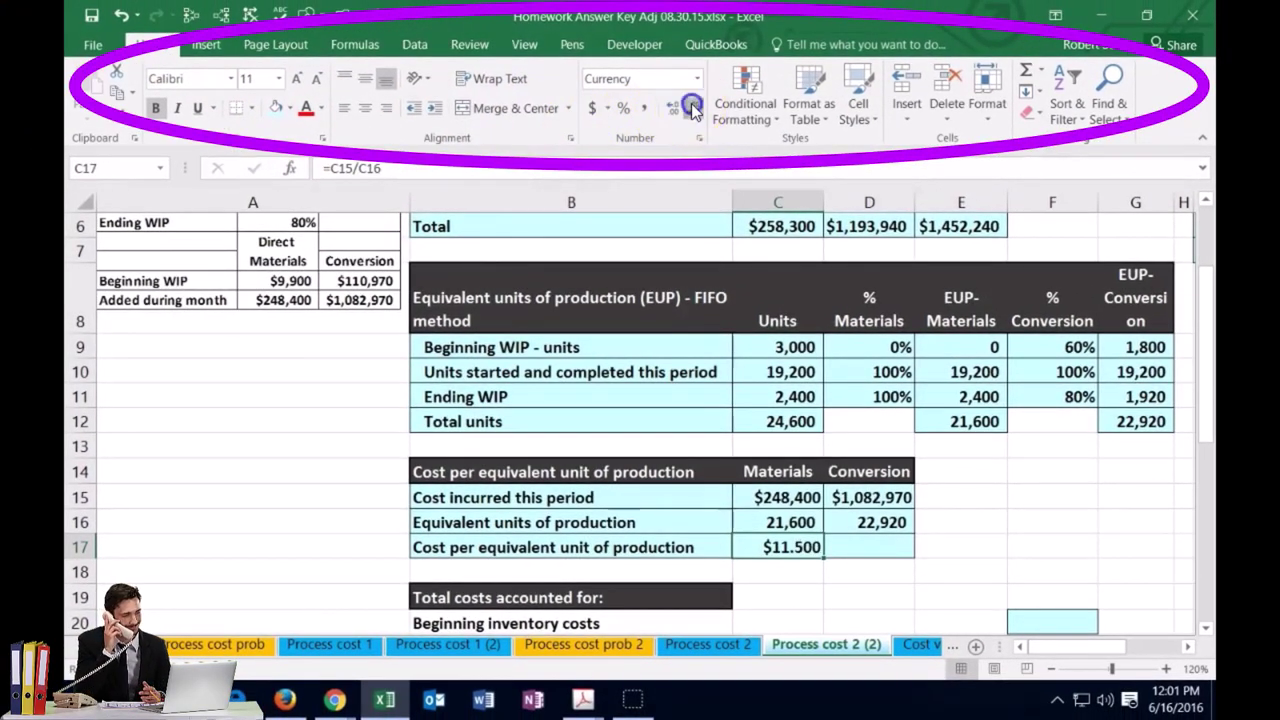
- Calculate the conversion cost per equivalent unit in D17 with =D15/D16 and format it to two decimal places
left_click(876, 550)
type("=")
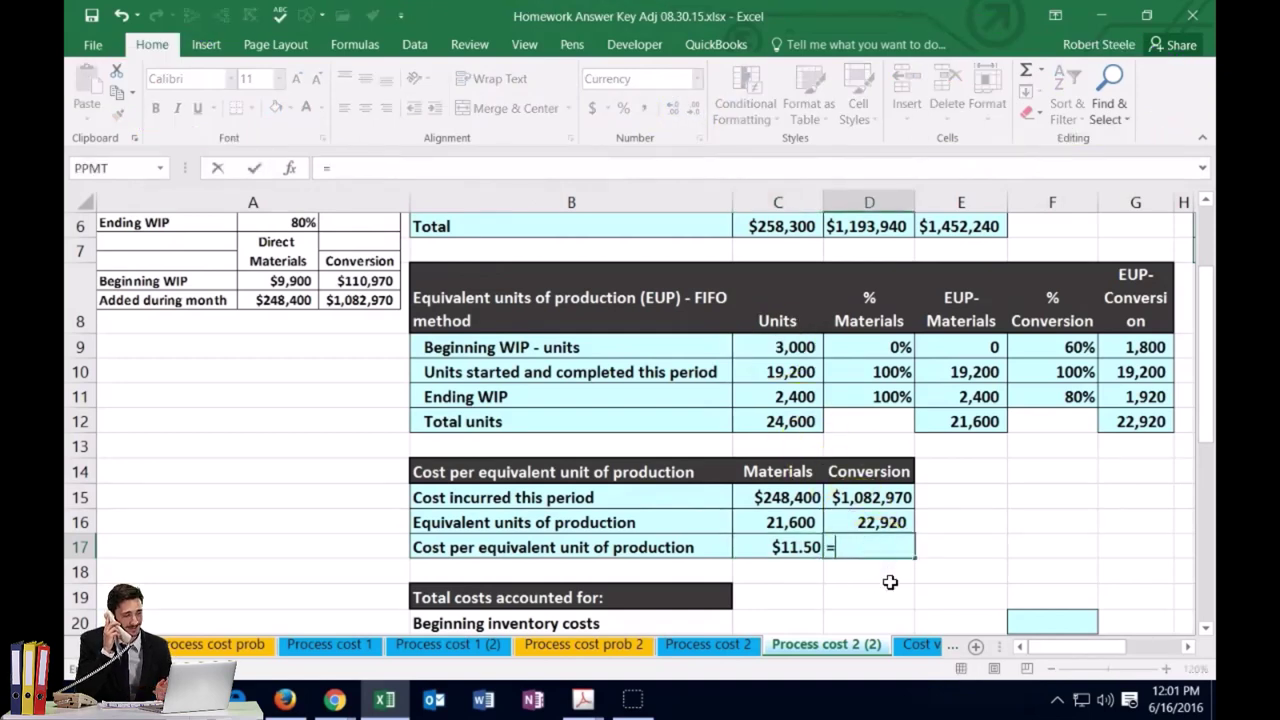
left_click(873, 499)
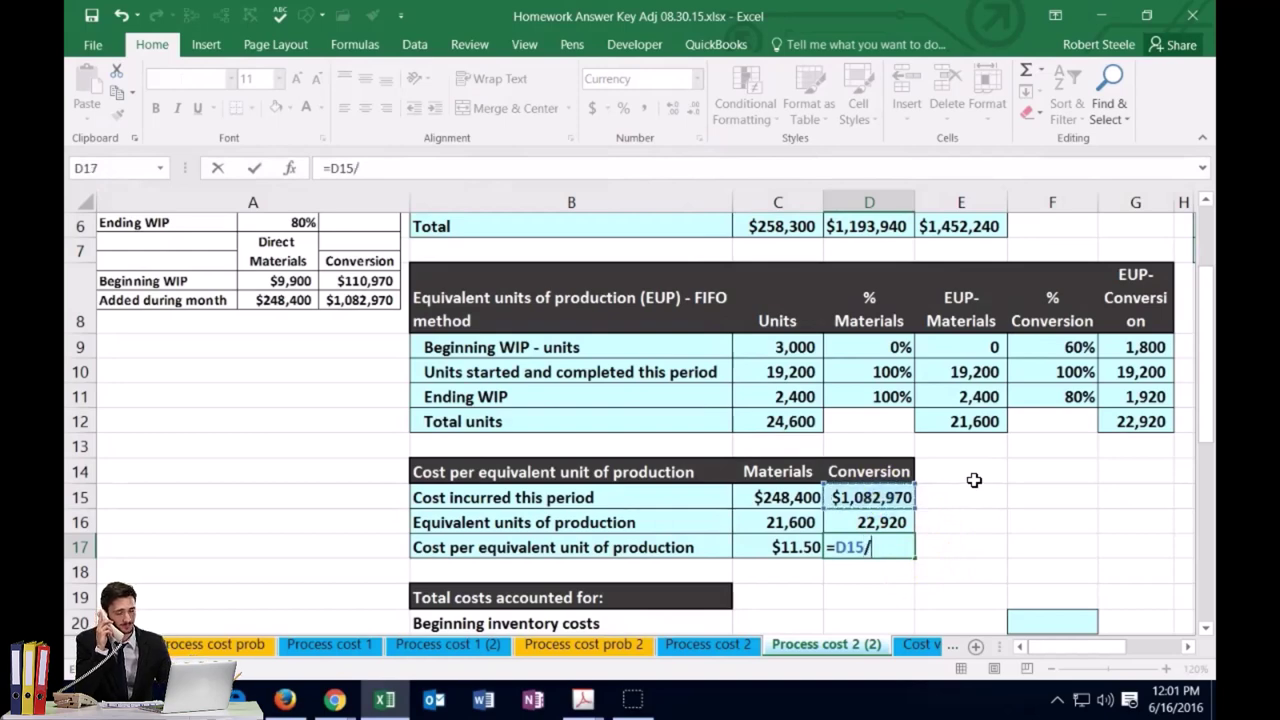
type("/")
left_click(880, 522)
key("ctrl+Return")
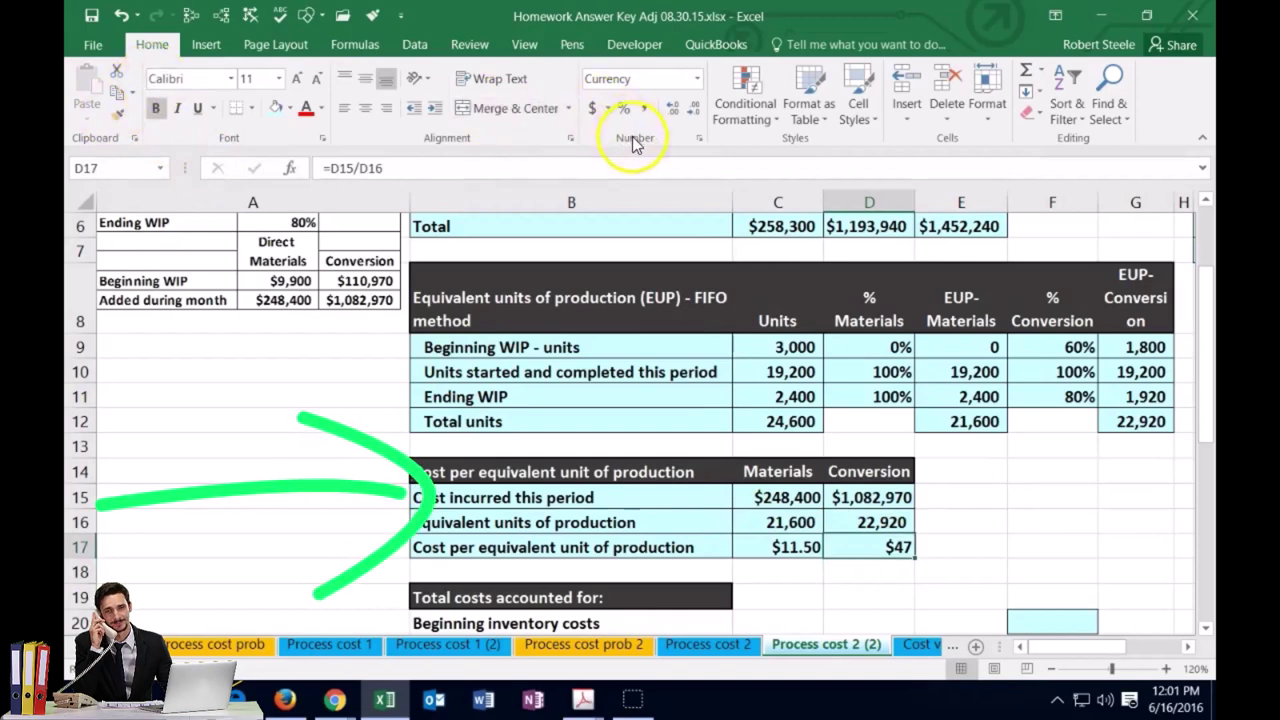
left_click(673, 108)
left_click(673, 108)
left_click(673, 108)
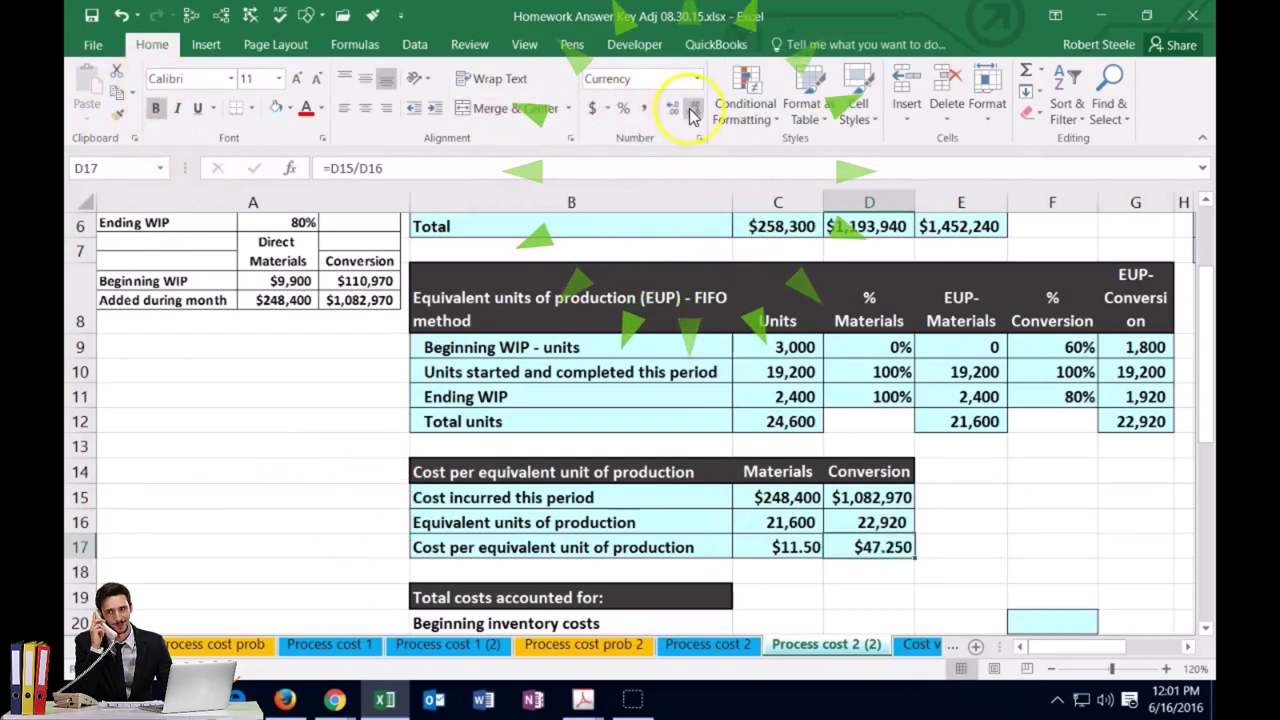
left_click(691, 112)
left_click(964, 548)
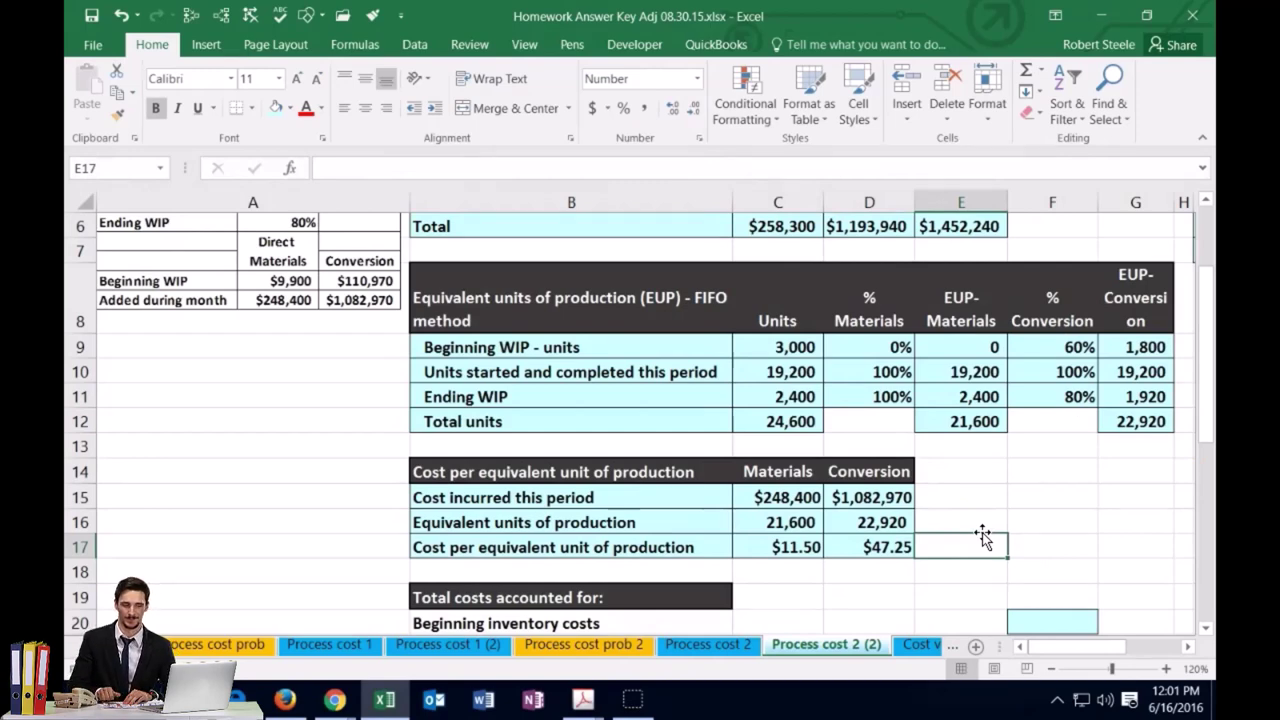
- Link the beginning inventory costs in F20 to the total beginning WIP cost with =E4
scroll(960, 533, "down", 1)
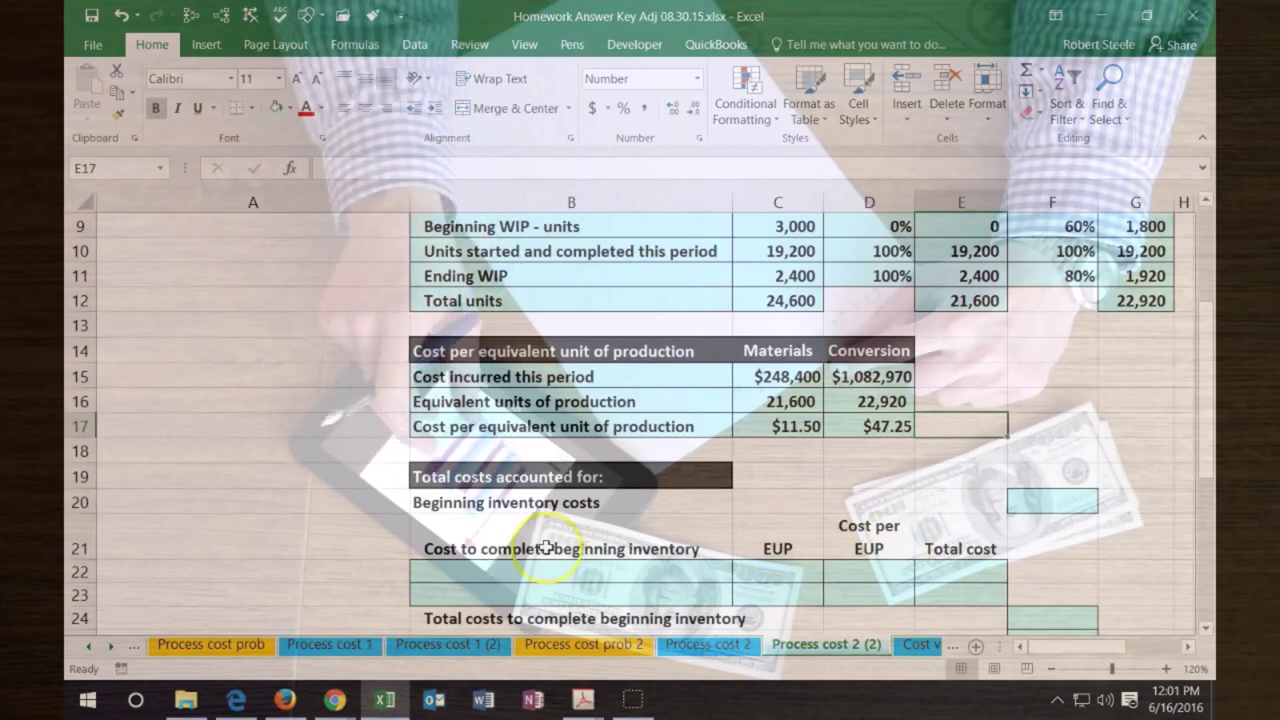
scroll(490, 450, "down", 2)
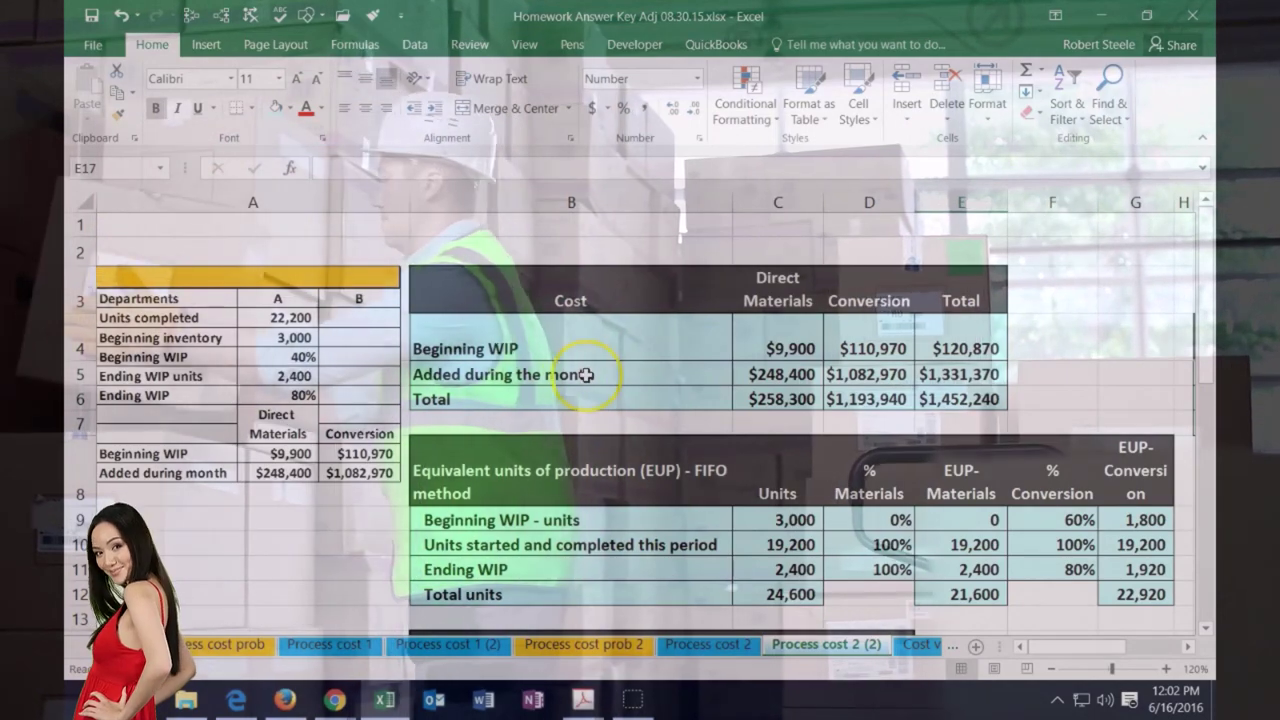
scroll(585, 375, "down", 5)
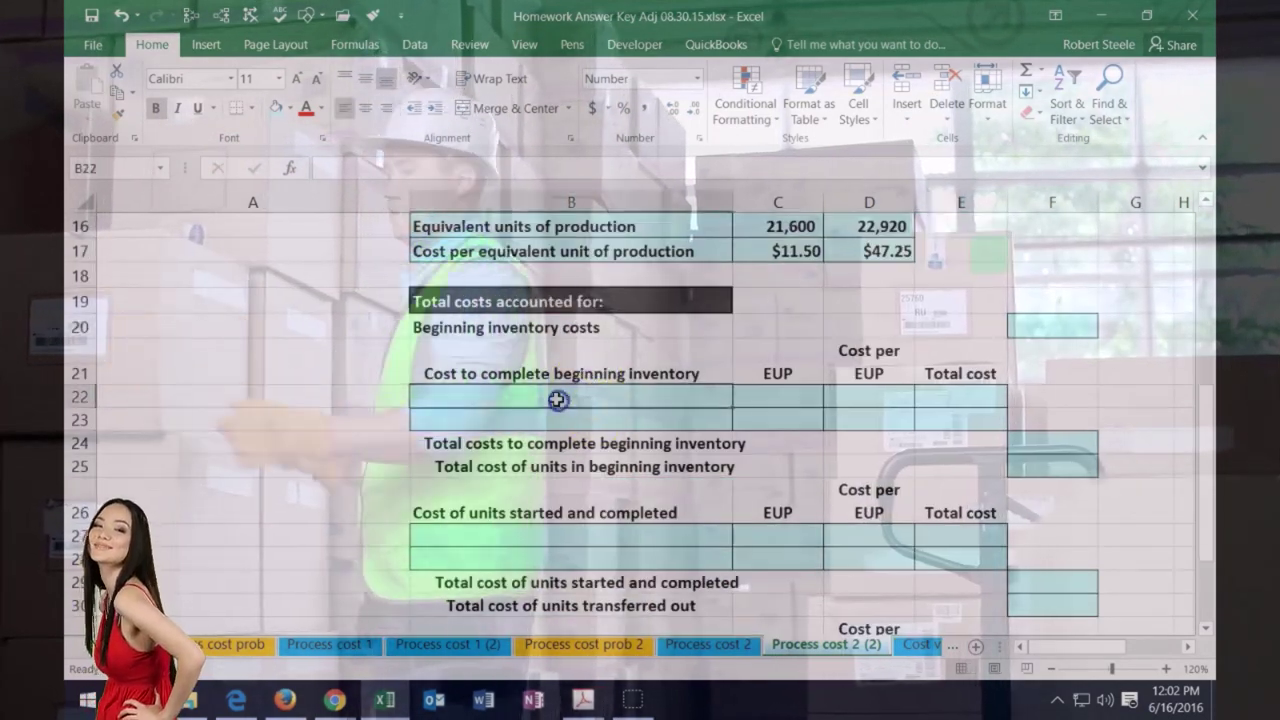
left_click(556, 399)
left_click(1025, 326)
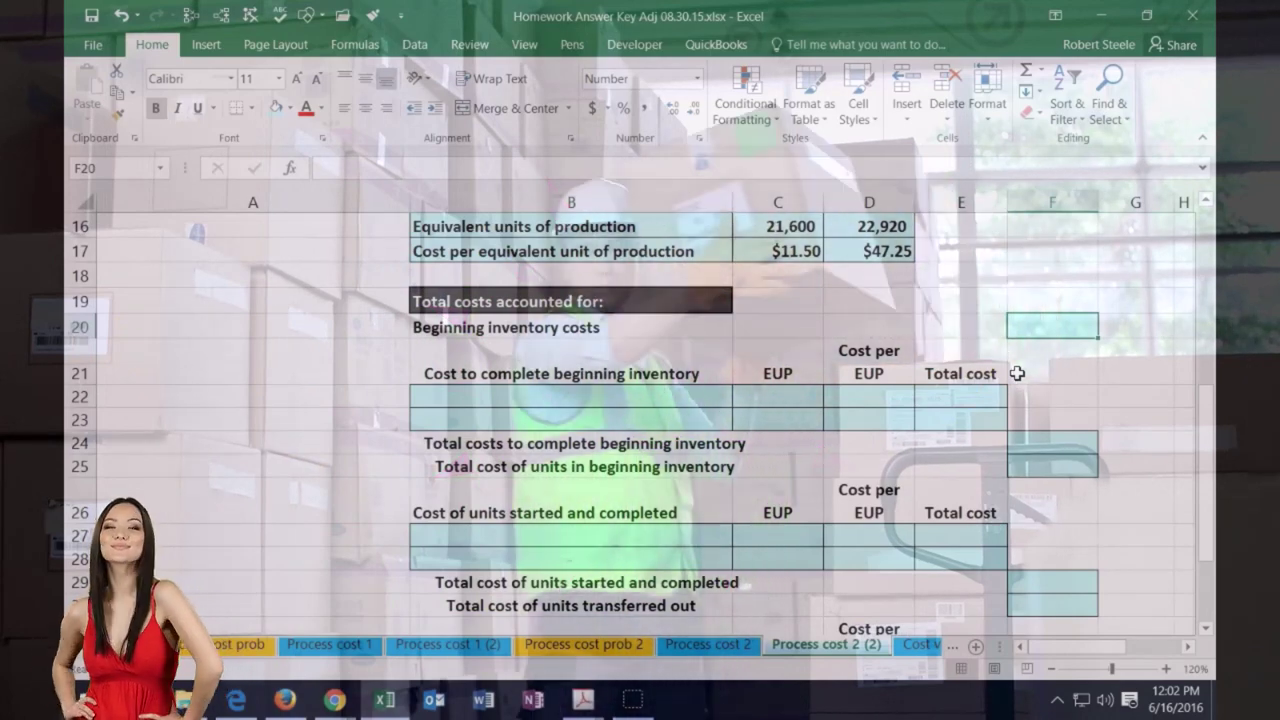
type("=")
scroll(1017, 373, "up", 5)
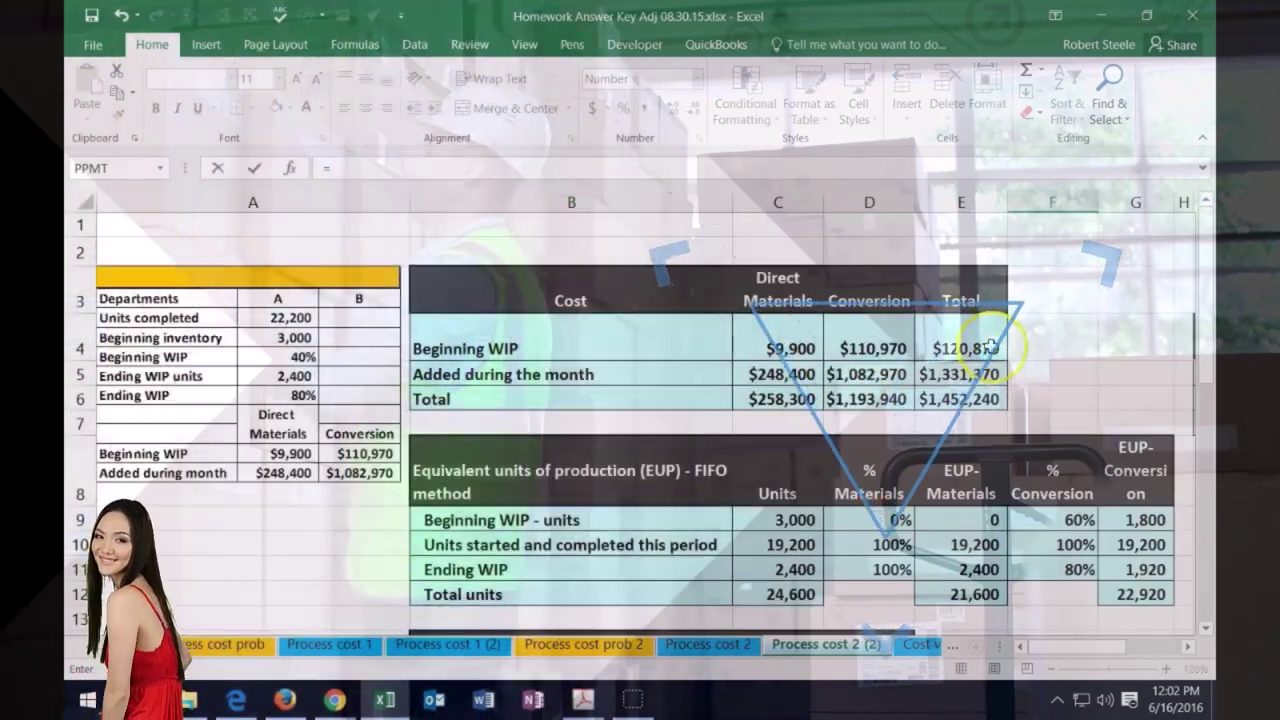
left_click(988, 347)
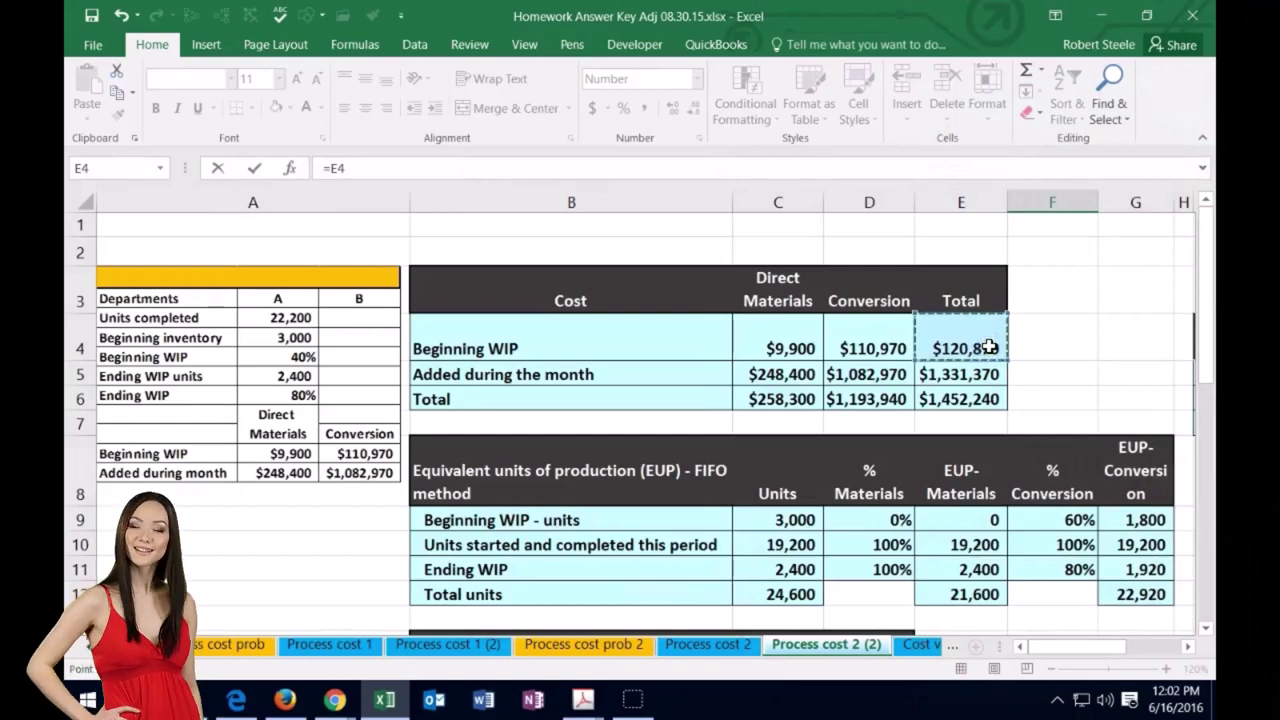
key("Return")
- Label B22 and B23 under Cost to complete beginning inventory as Direct materials and Conversion, and select the direct materials EUP cell C22
scroll(985, 380, "down", 4)
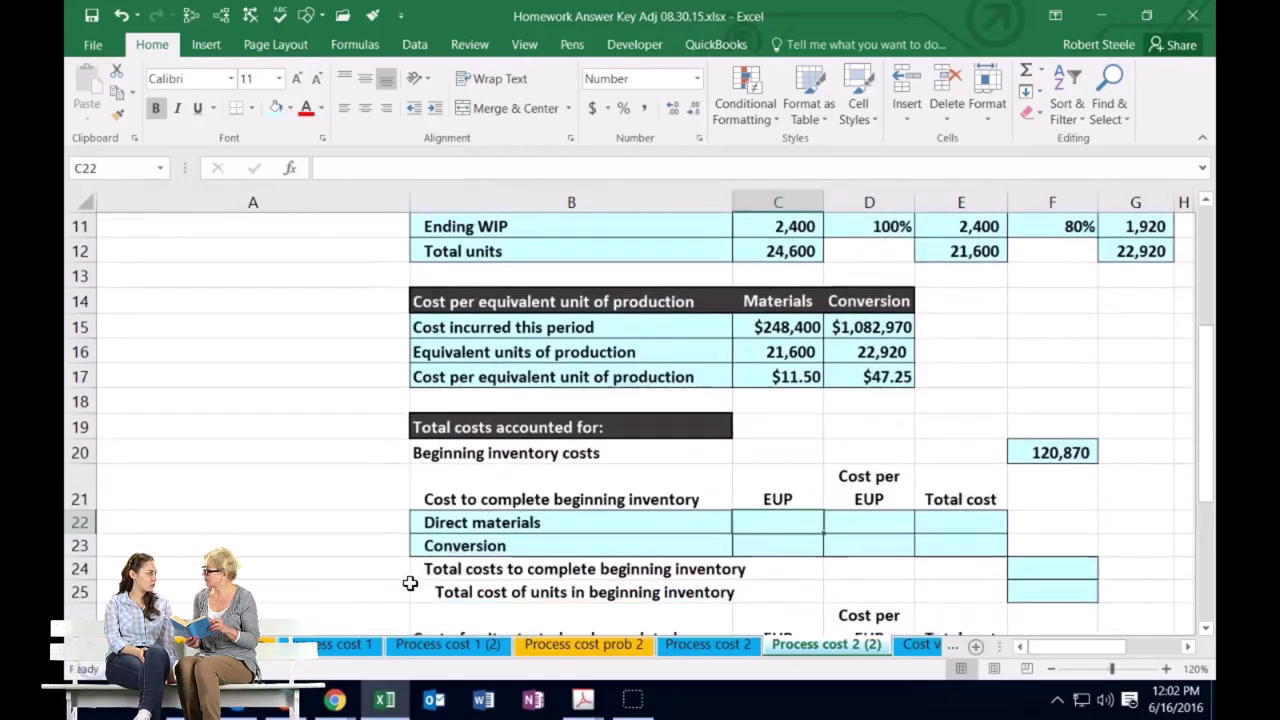
left_click(460, 545)
scroll(475, 545, "up", 2)
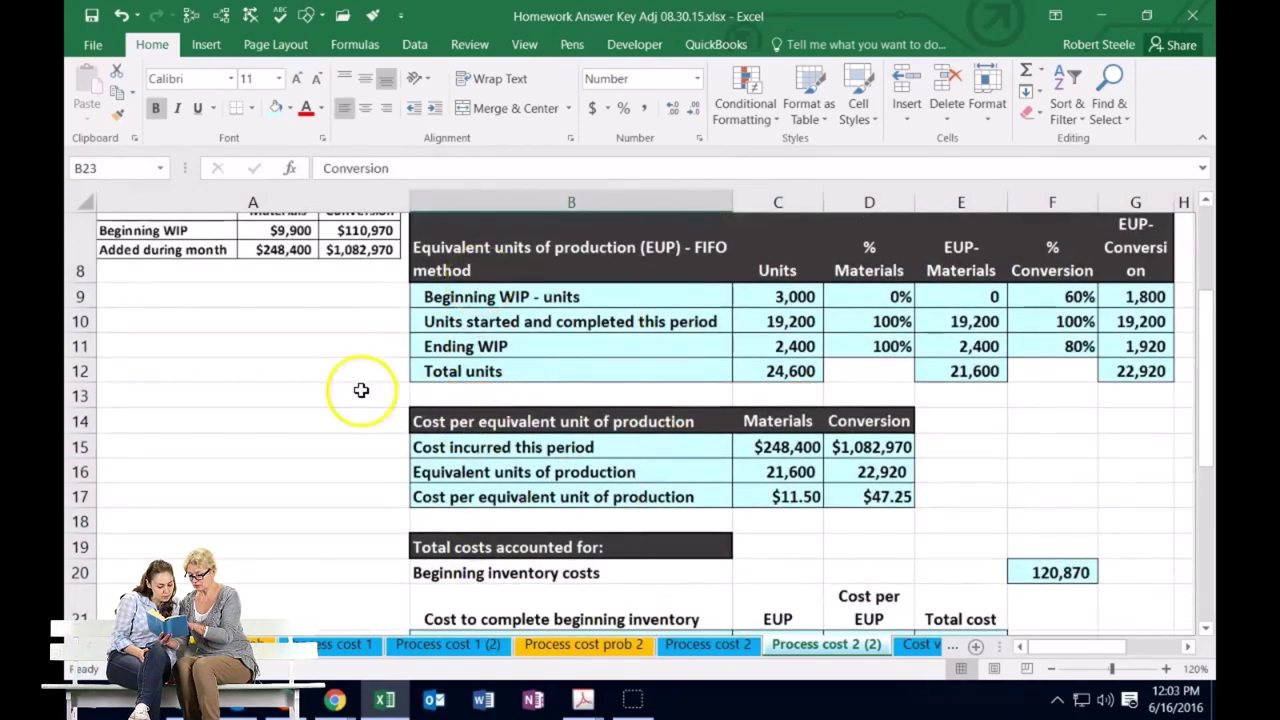
scroll(360, 390, "down", 2)
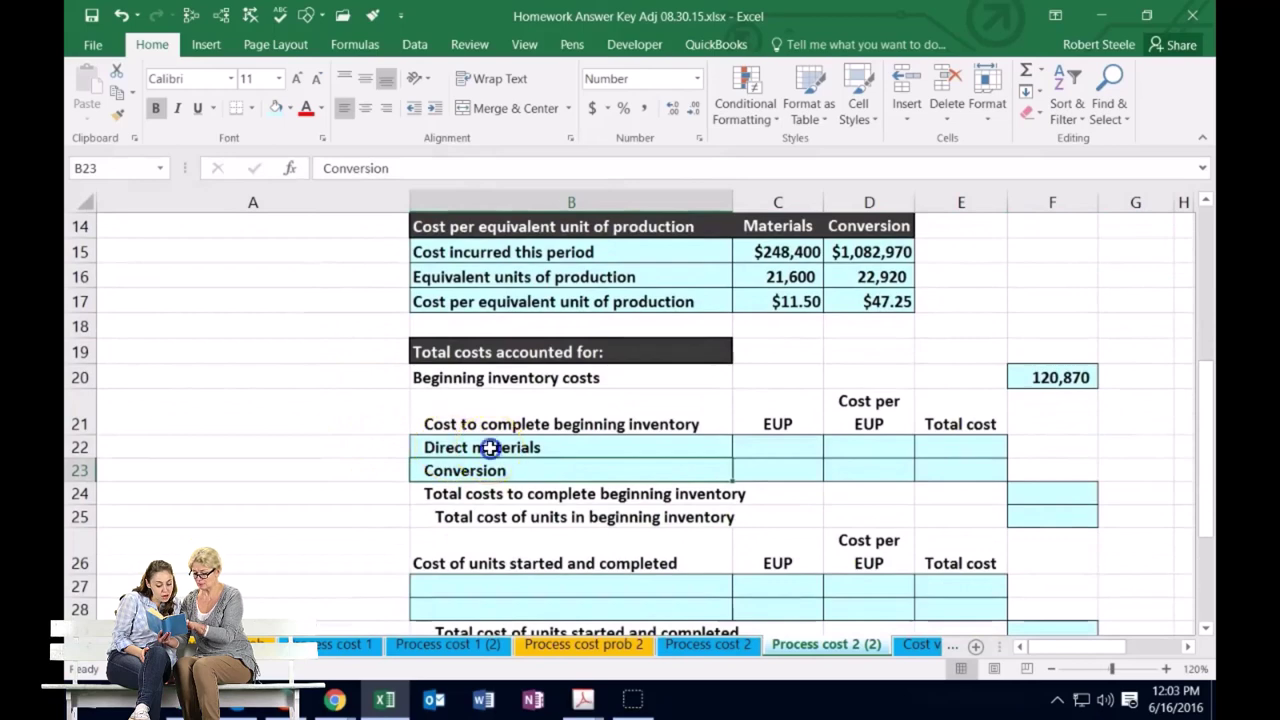
left_click(489, 448)
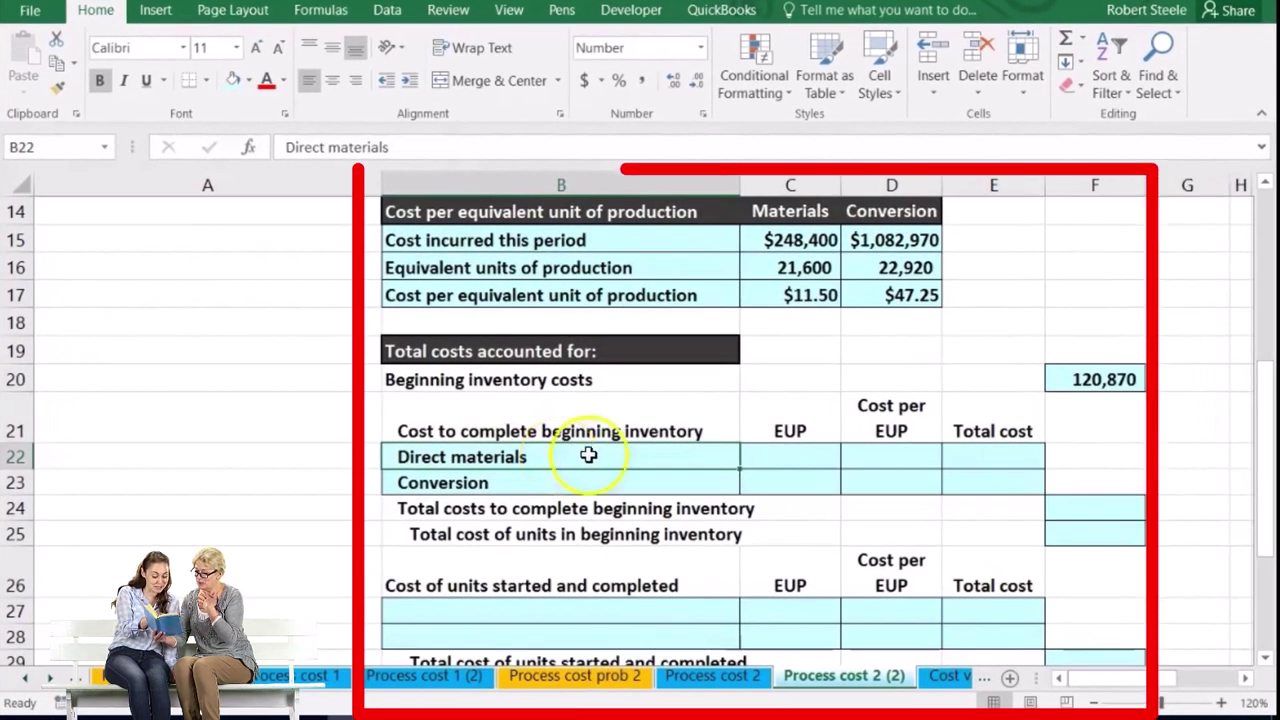
left_click(781, 452)
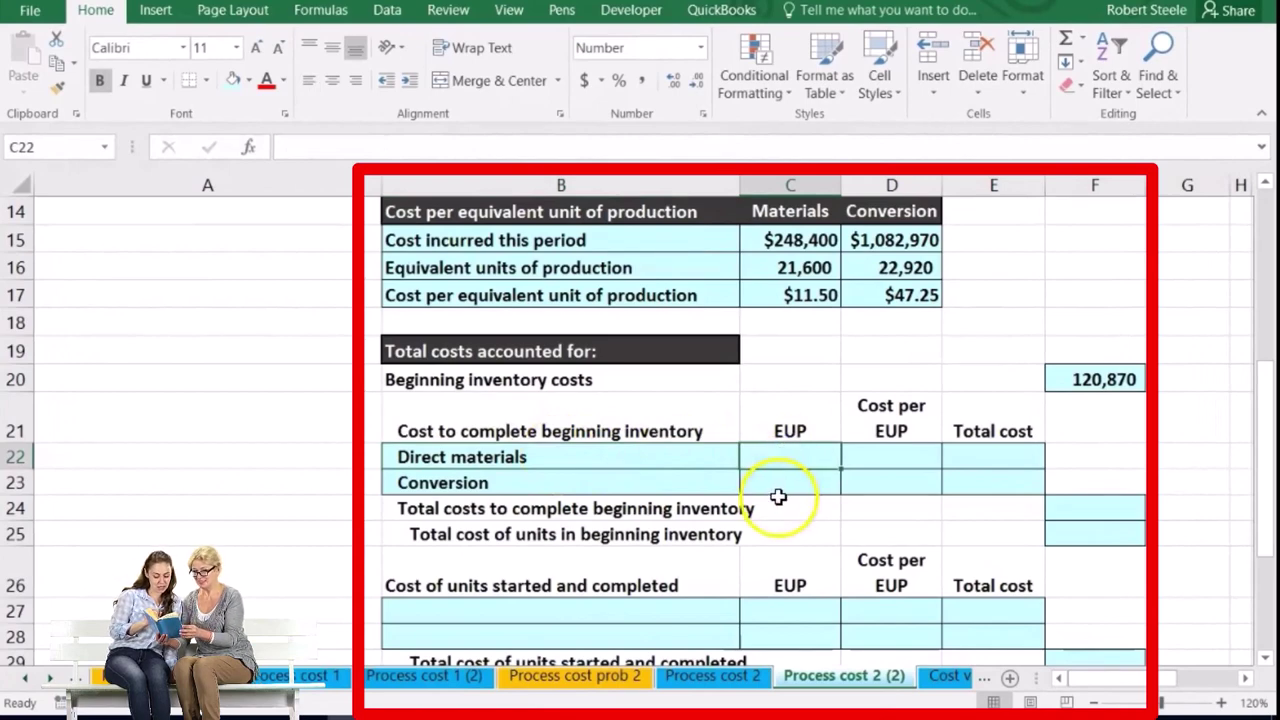
- Link the direct materials EUP in C22 with =E9 and its cost per EUP in D22 with =C17
type("=")
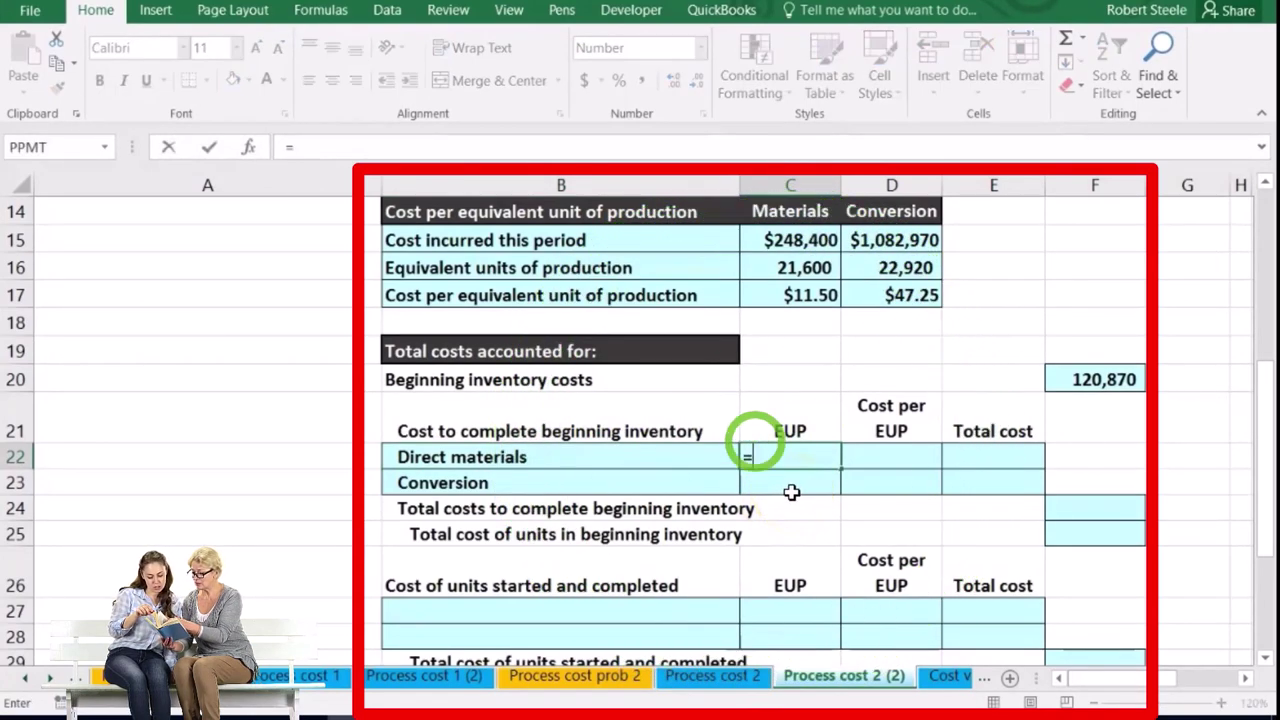
scroll(812, 482, "up", 3)
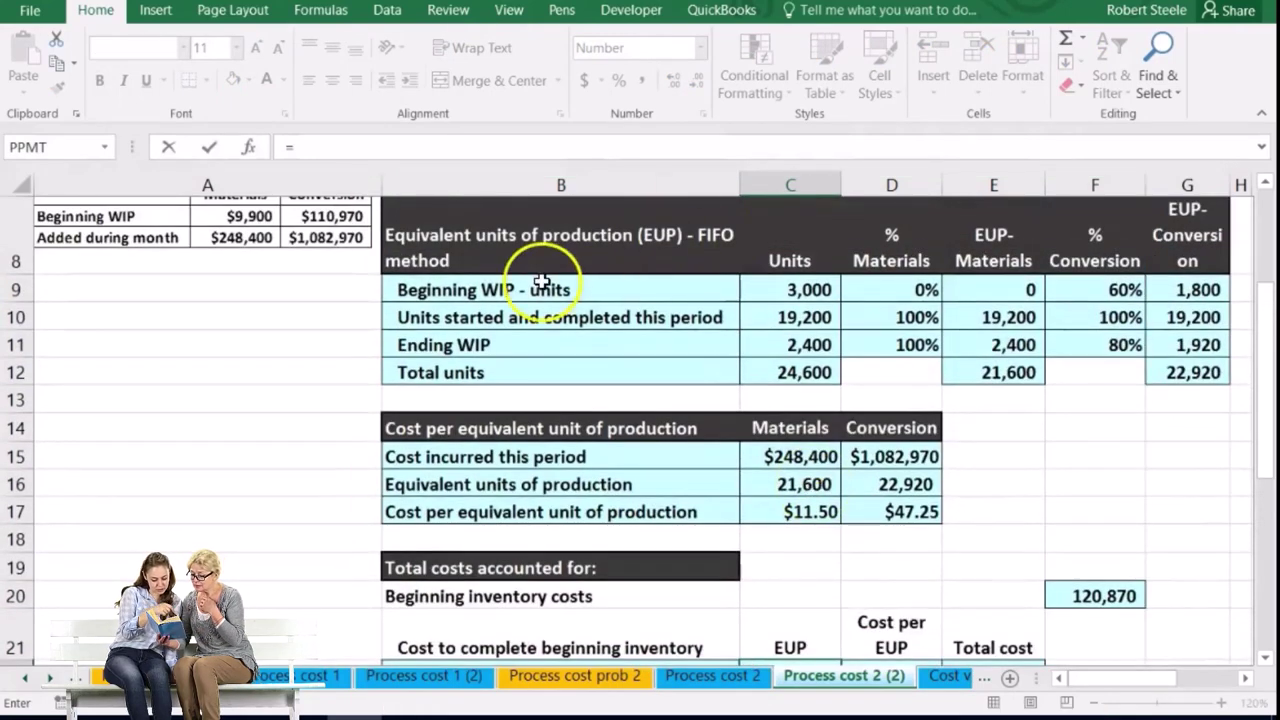
left_click(986, 284)
key("Return")
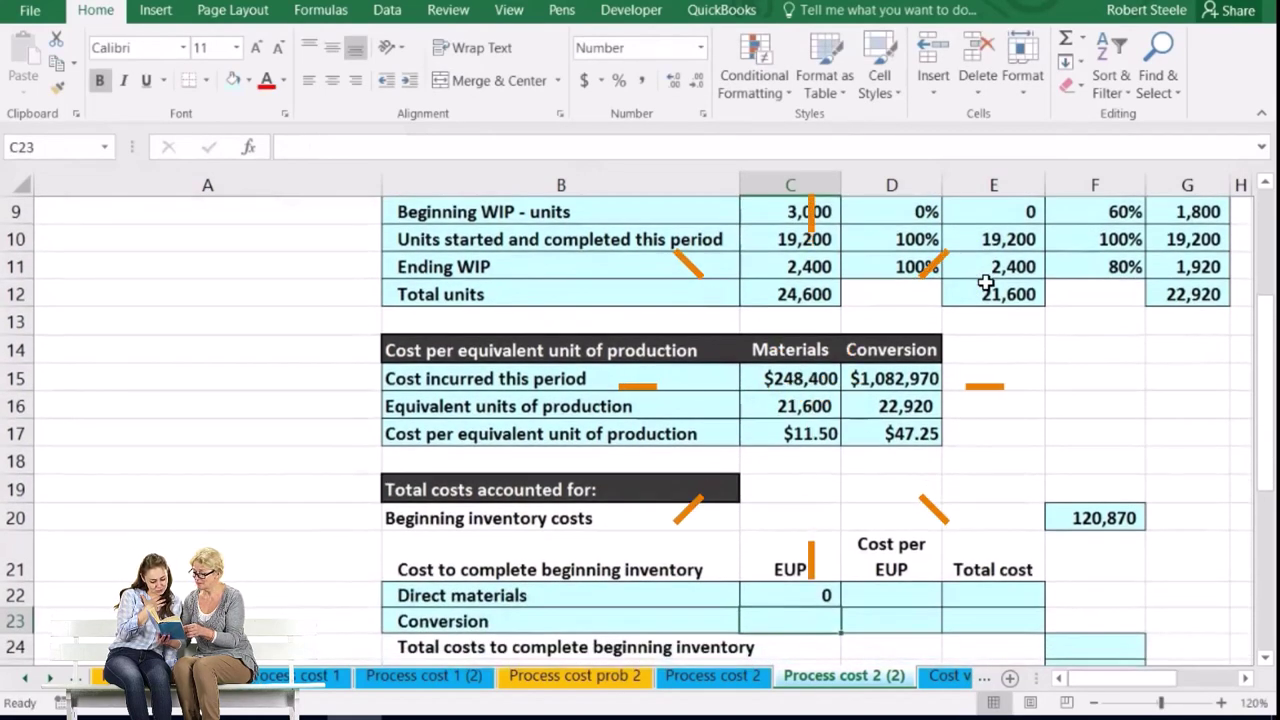
key("Right")
key("Up")
type("=")
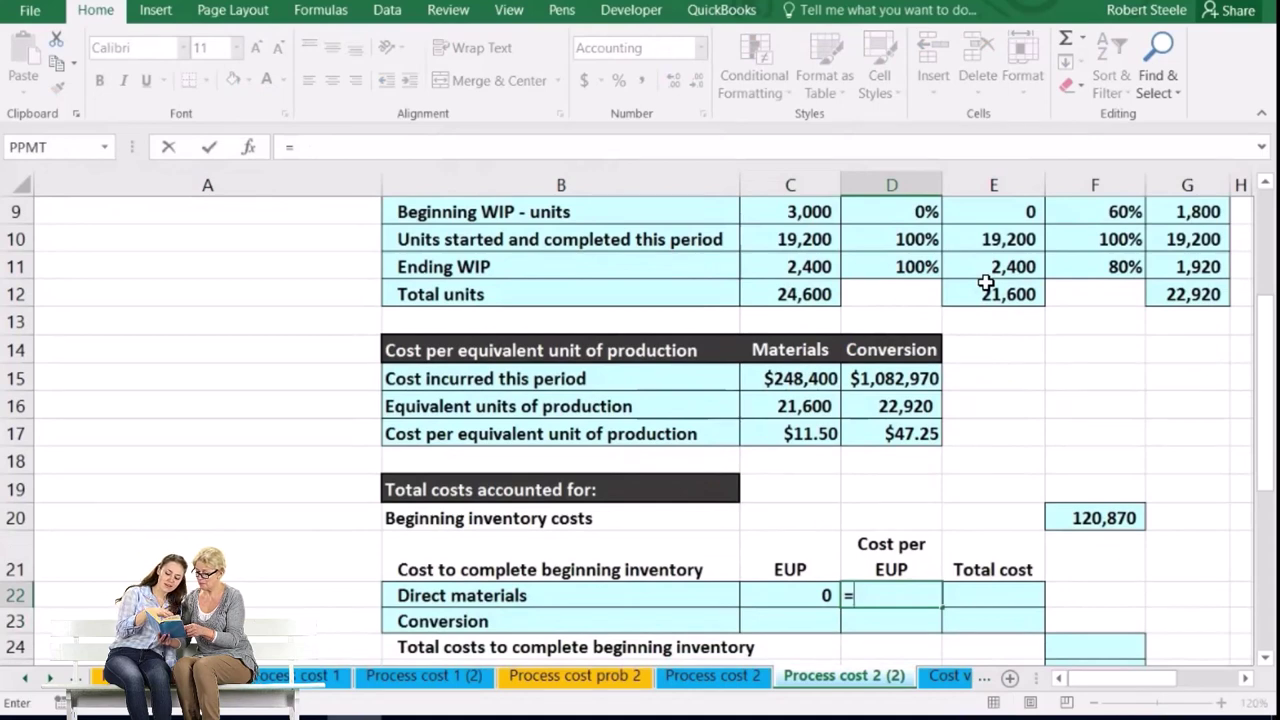
left_click(806, 434)
key("Tab")
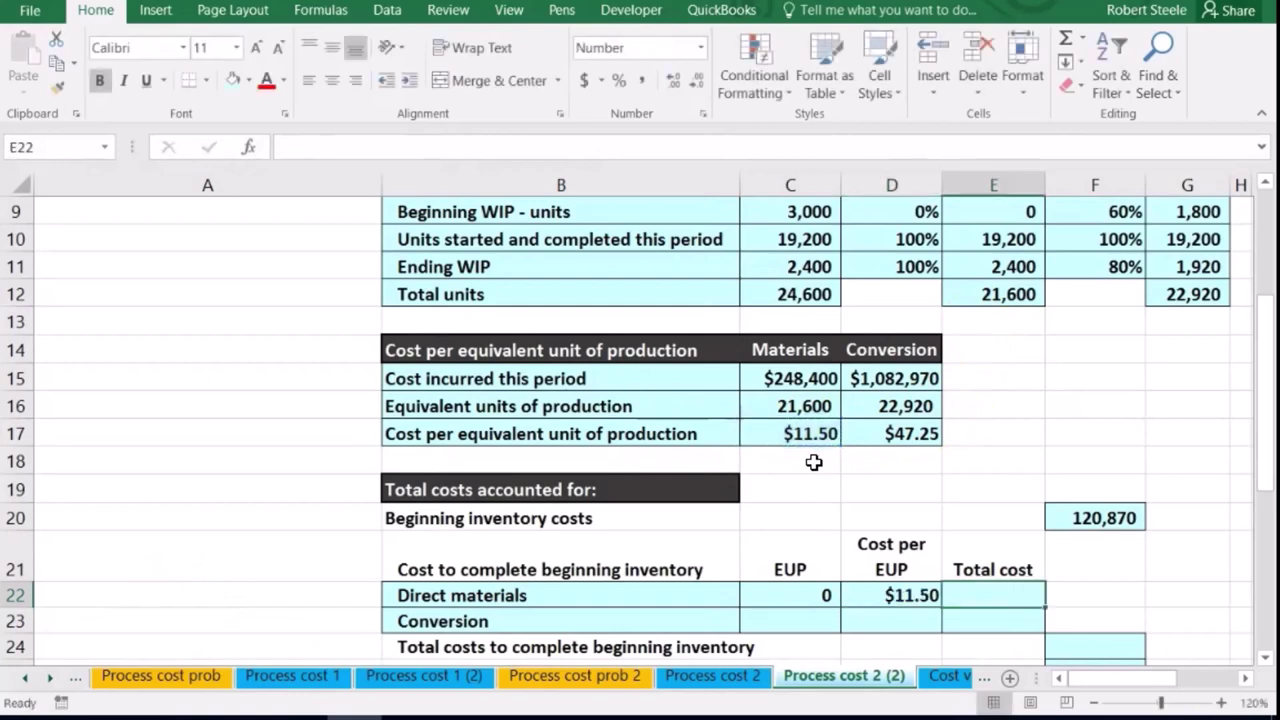
- Calculate the direct materials total cost to complete beginning inventory in E22 with =C22*D22
type("=")
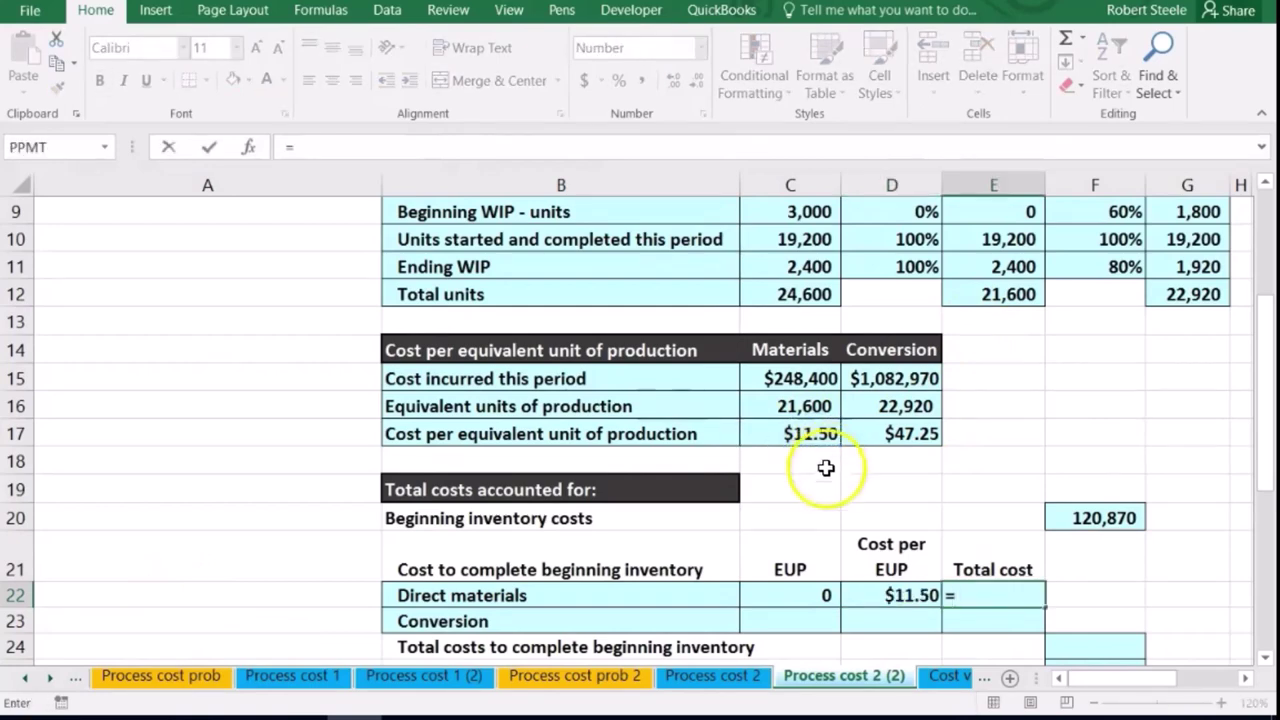
left_click(786, 593)
type("*")
scroll(786, 591, "down", 1)
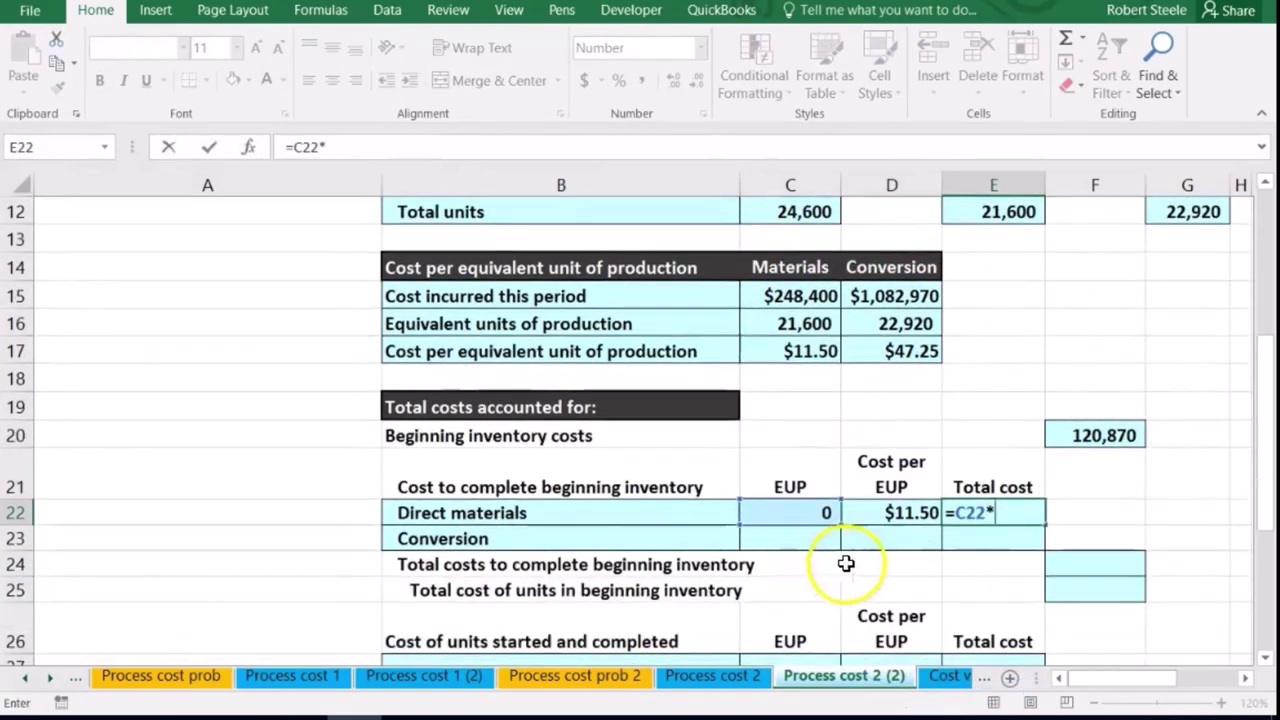
left_click(898, 513)
key("Return")
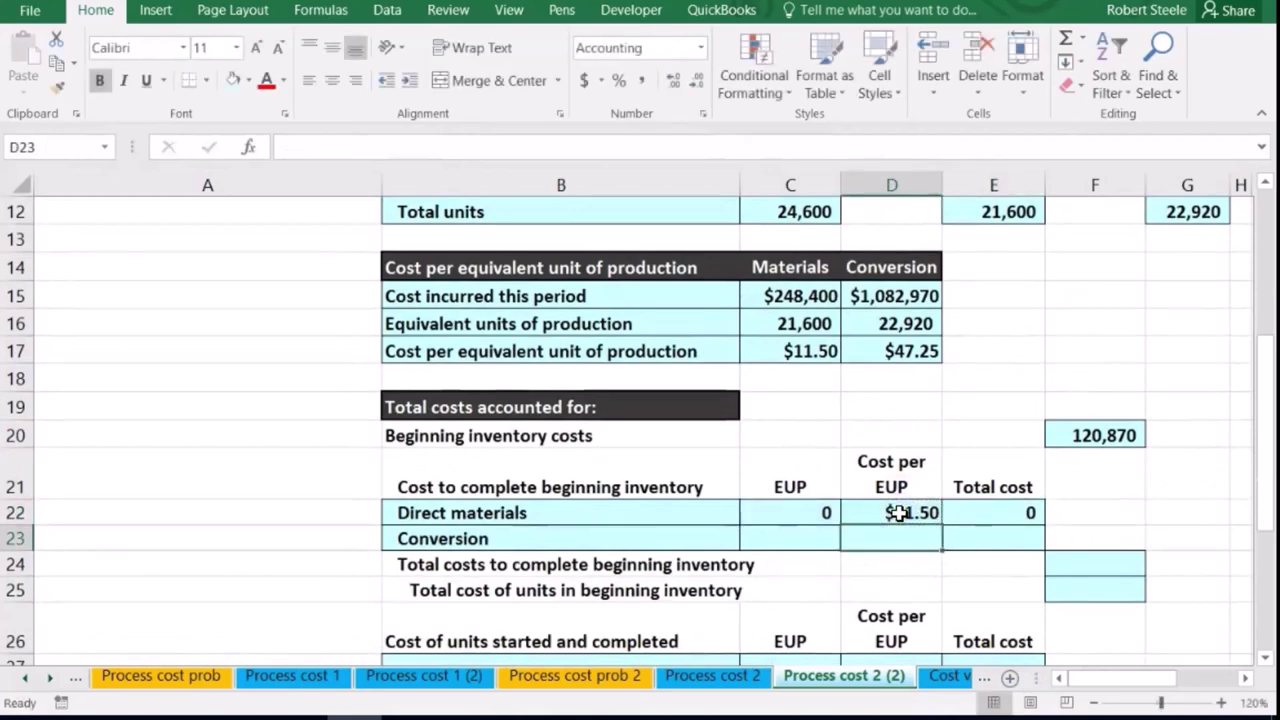
- Link the conversion EUP in C23 with =G9 and its cost per EUP in D23 with =D17
key("Left")
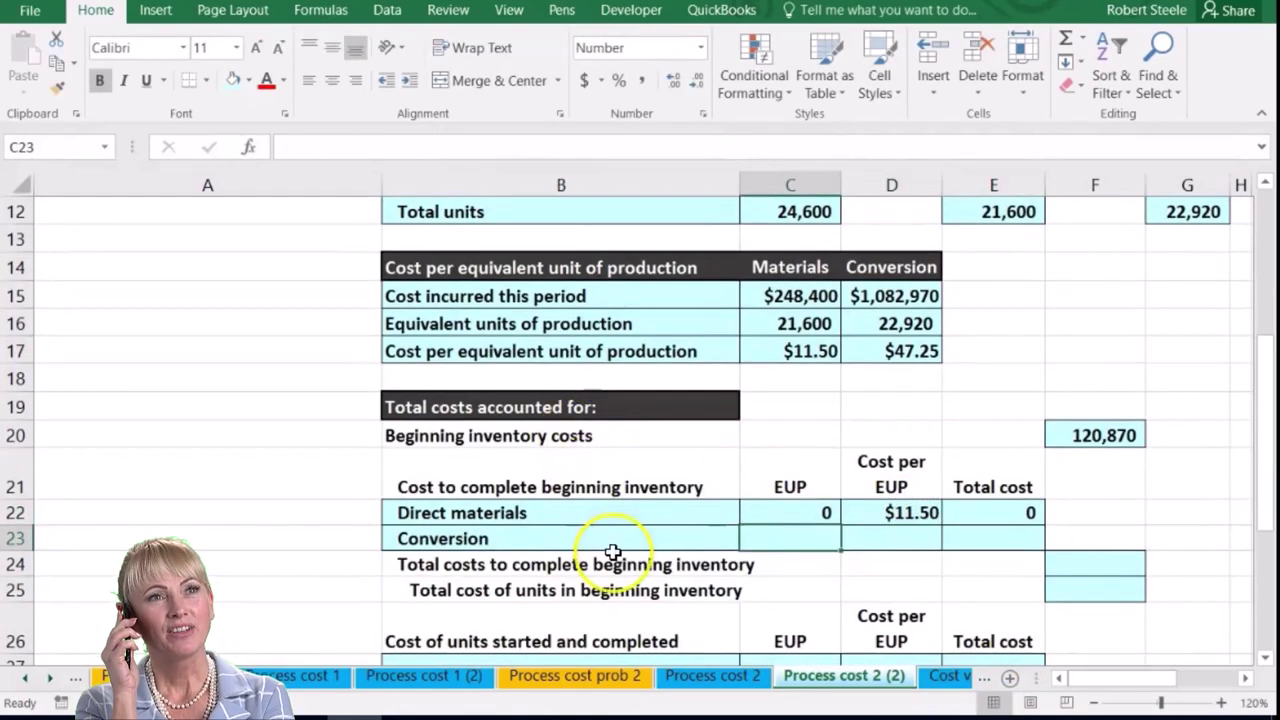
type("=")
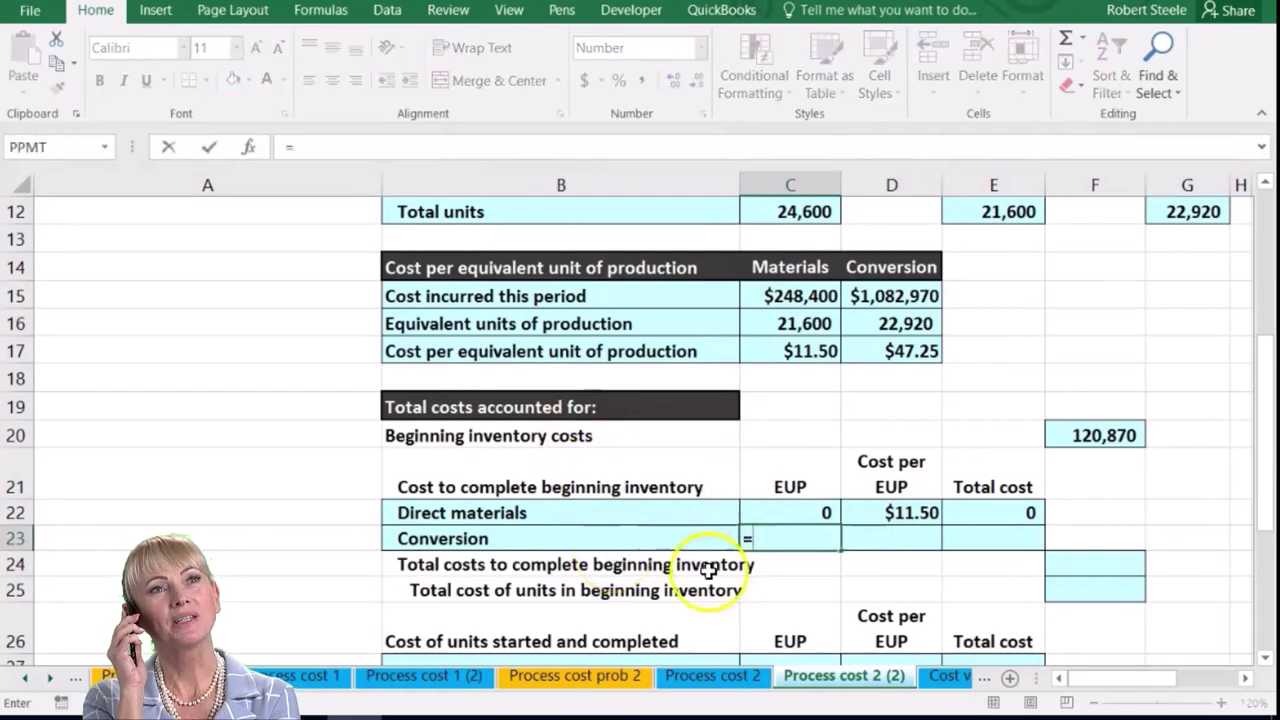
scroll(720, 568, "up", 2)
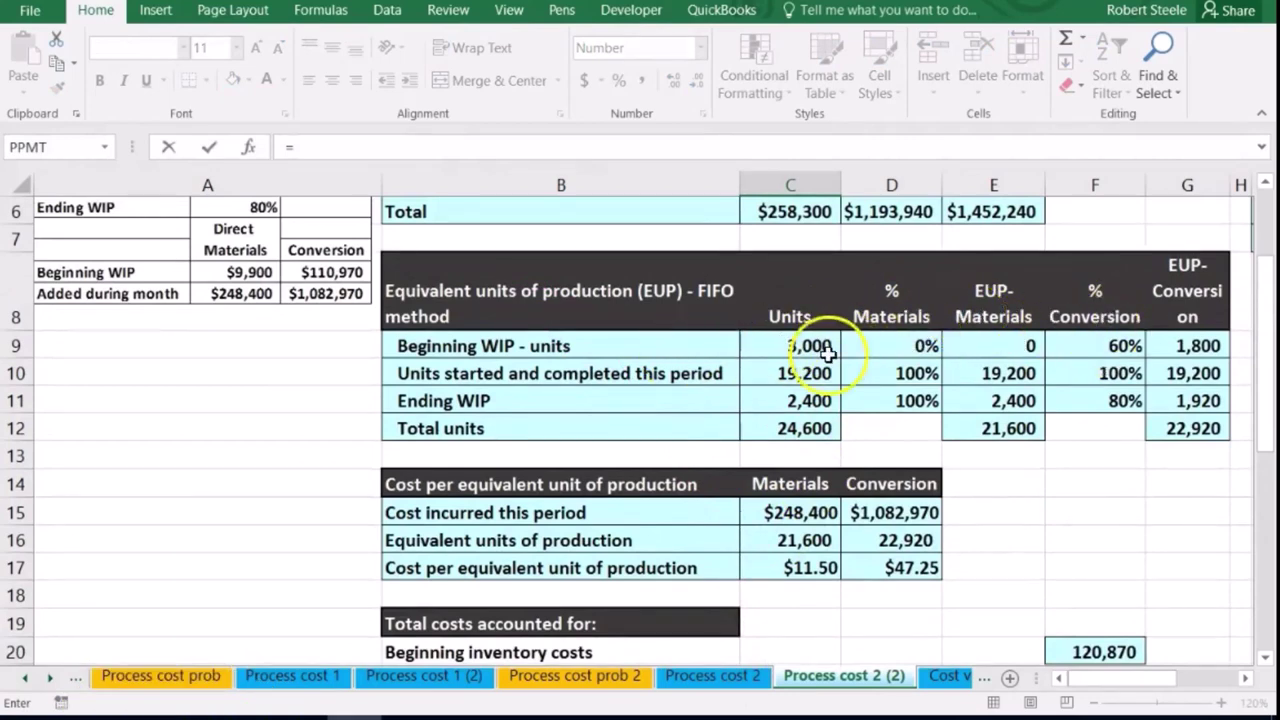
left_click(1208, 348)
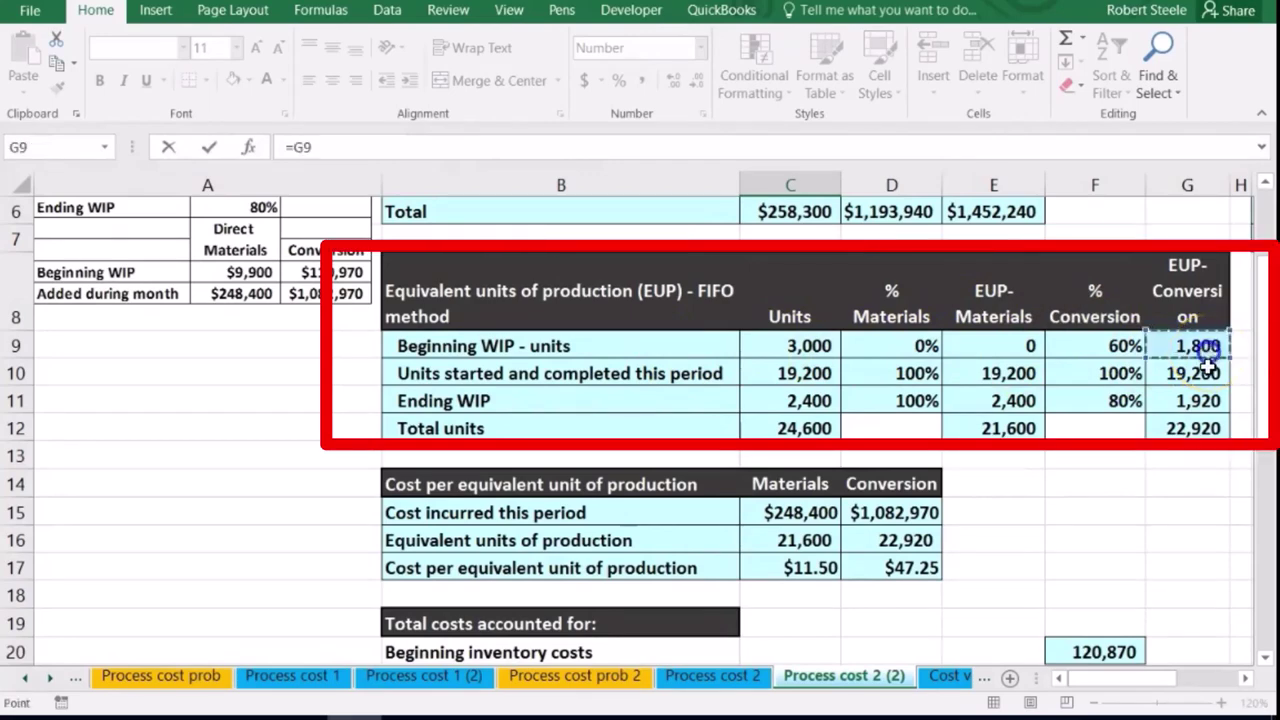
key("Tab")
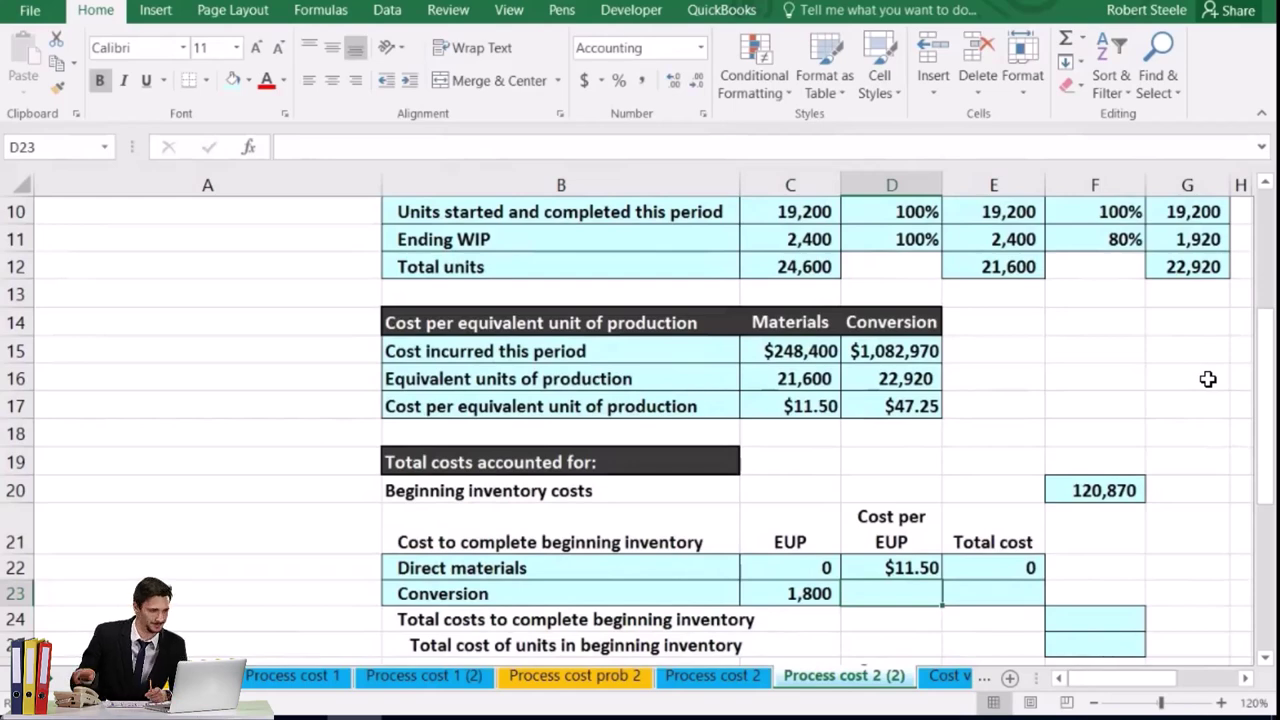
type("=")
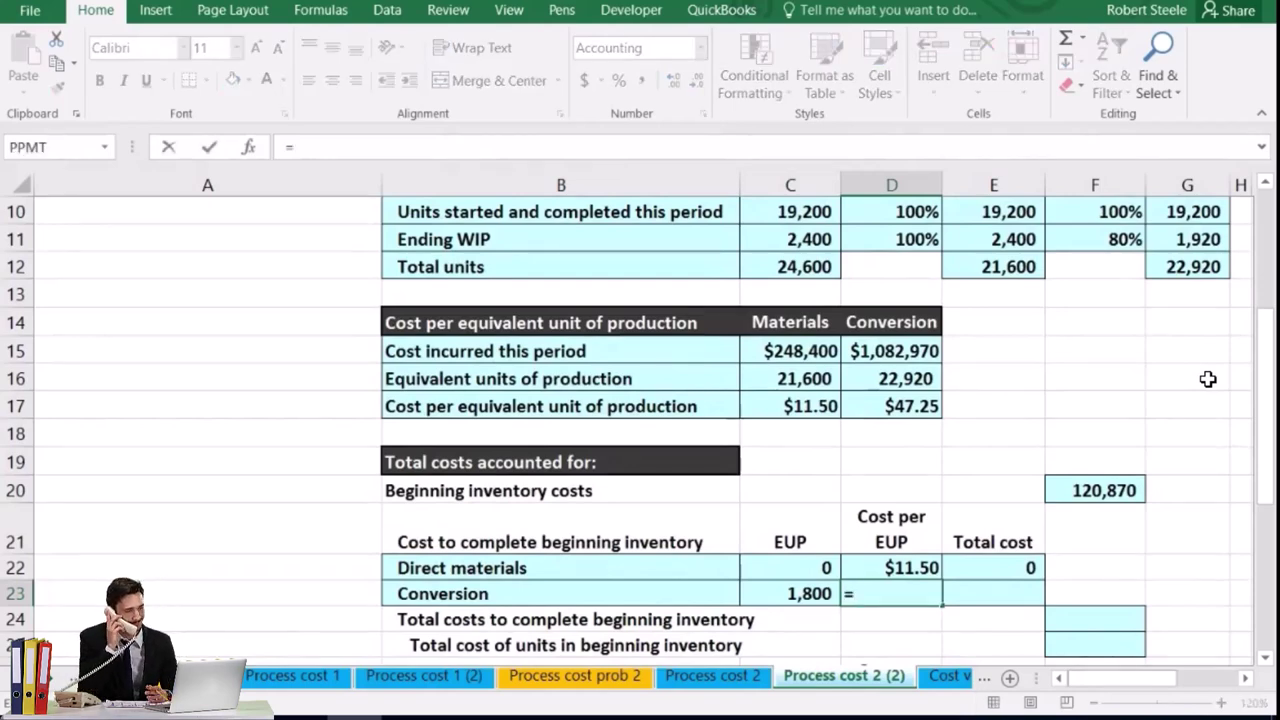
left_click(912, 405)
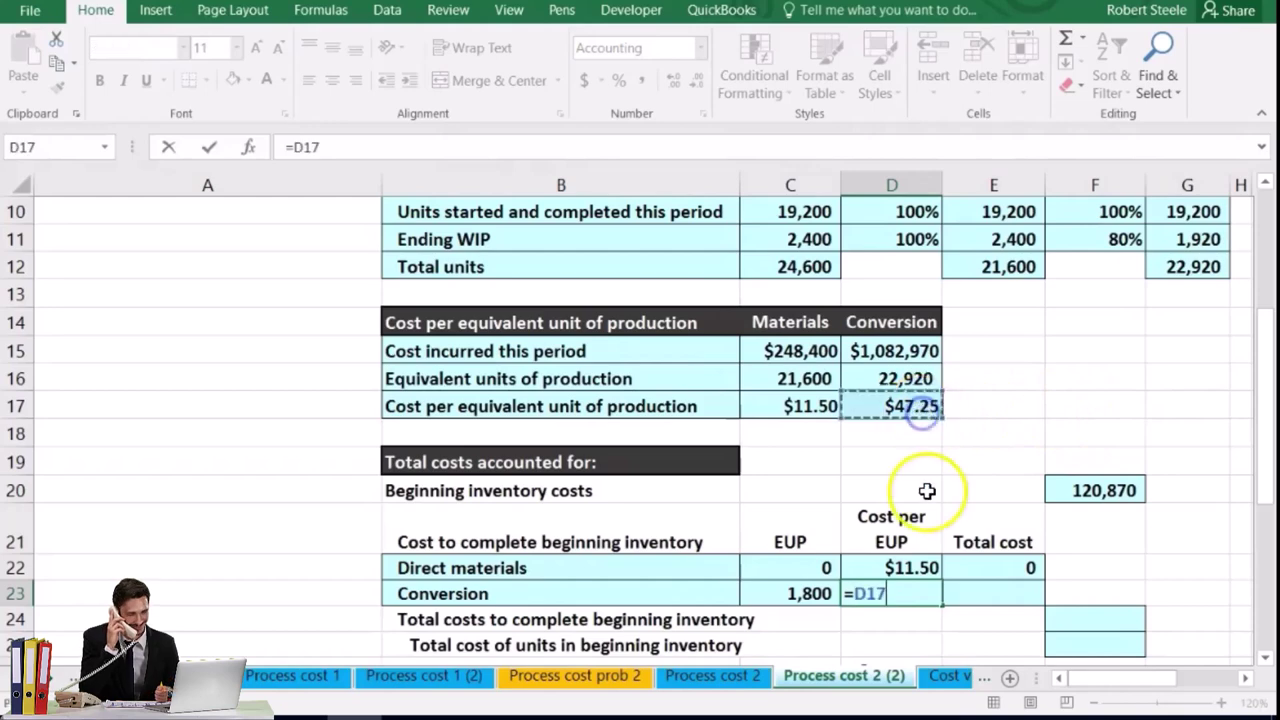
key("Tab")
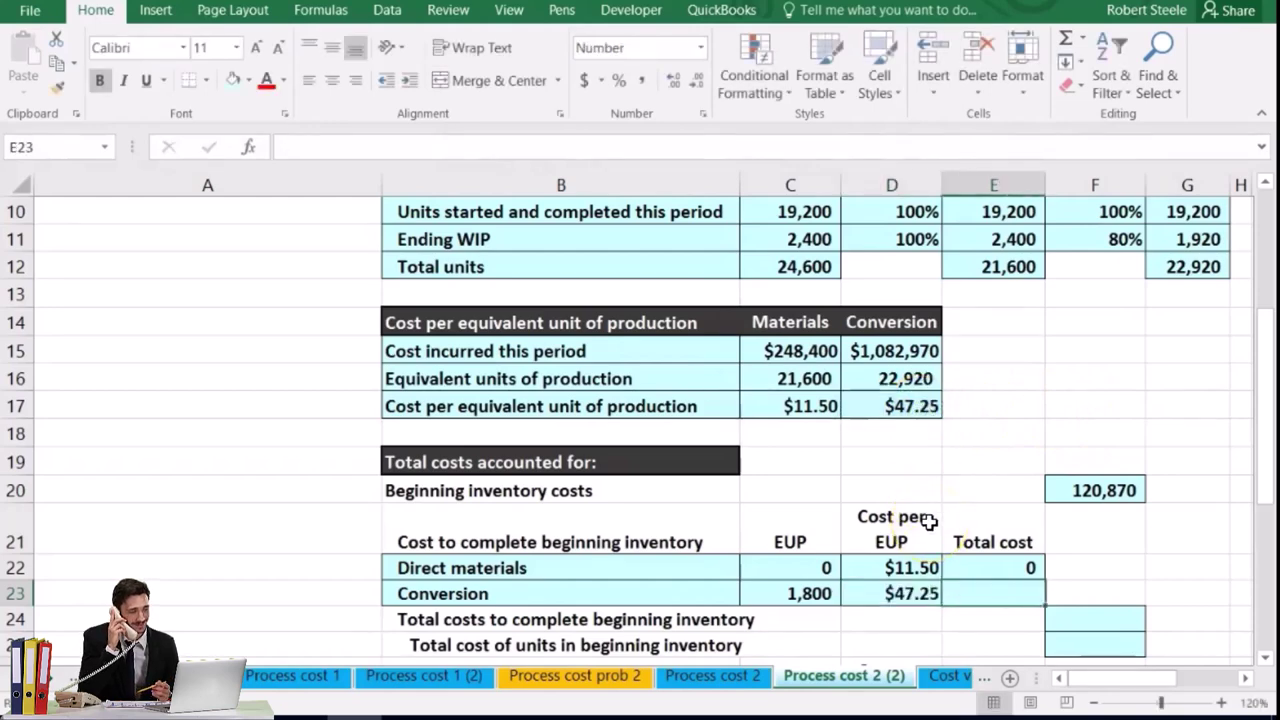
- Calculate the conversion total cost to complete beginning inventory in E23 with =C23*D23
scroll(946, 603, "down", 1)
type("=")
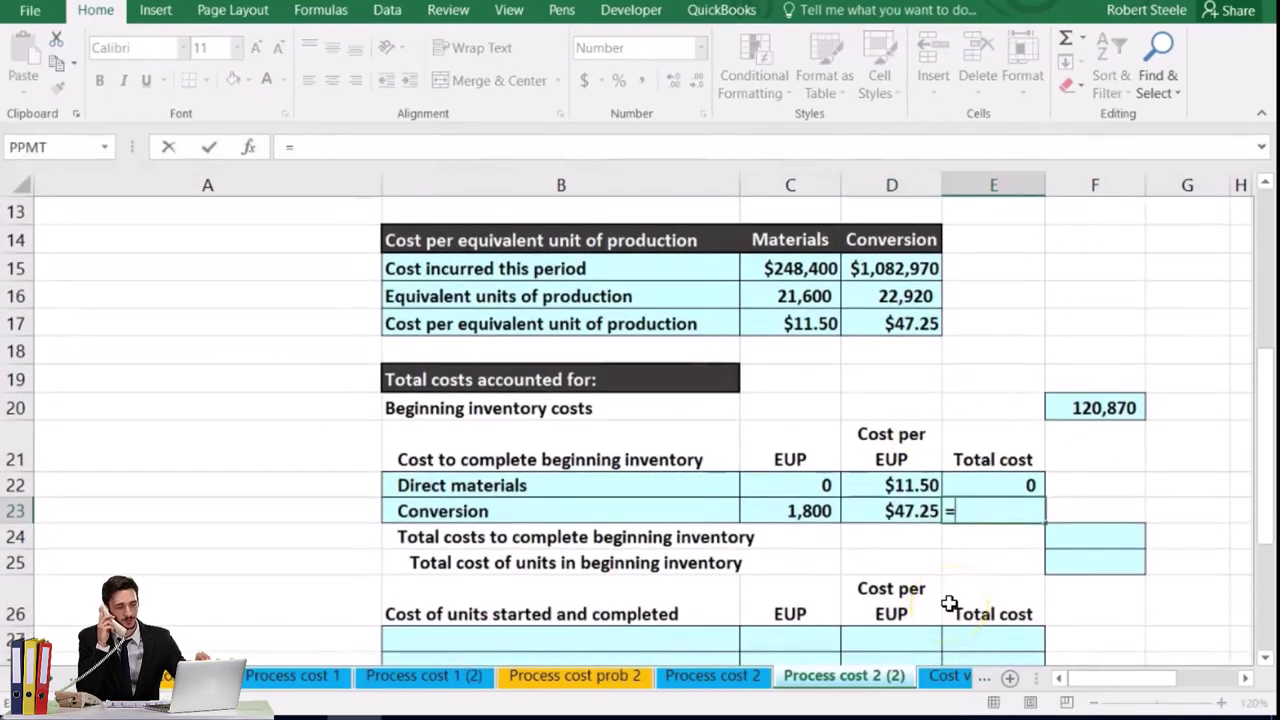
left_click(811, 508)
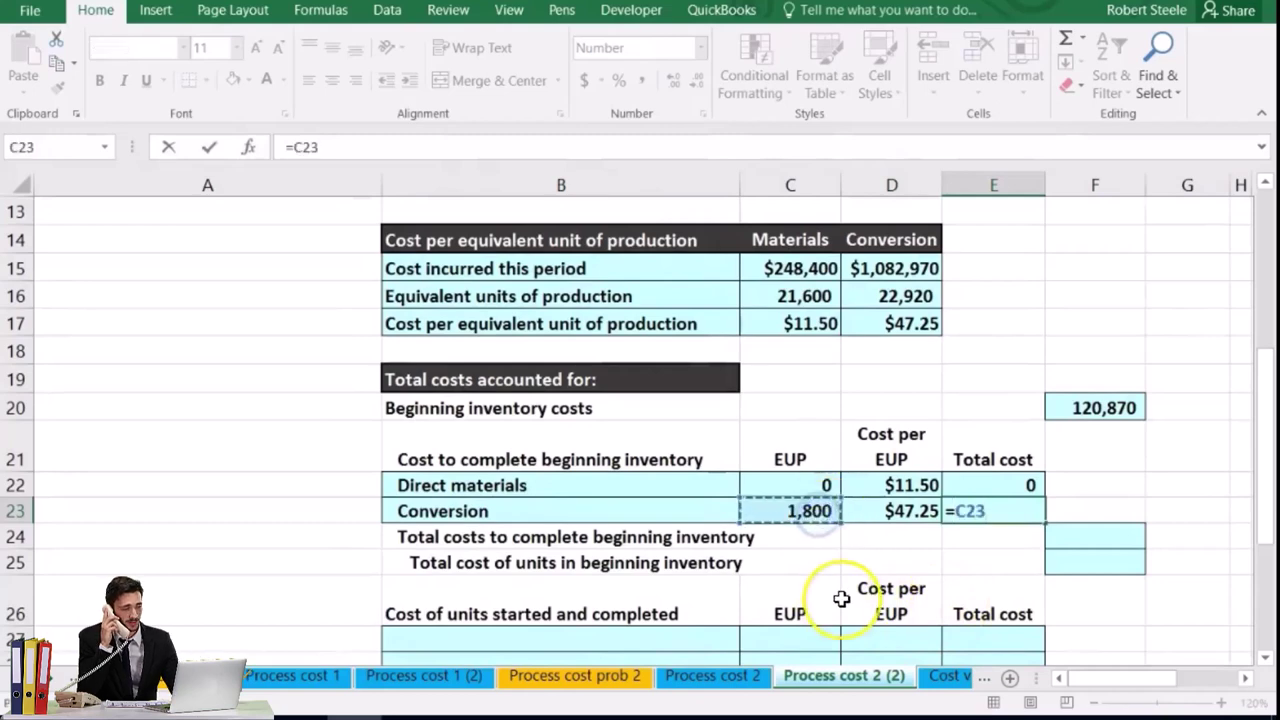
type("*")
left_click(905, 510)
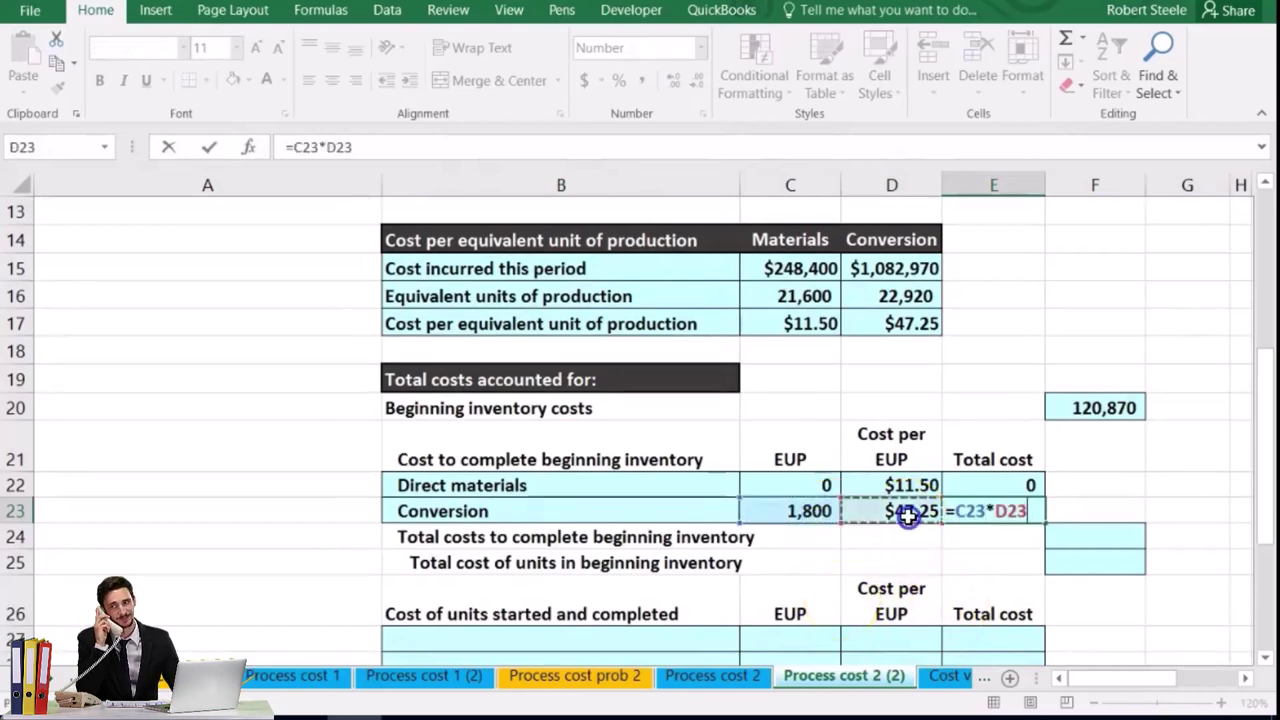
key("Return")
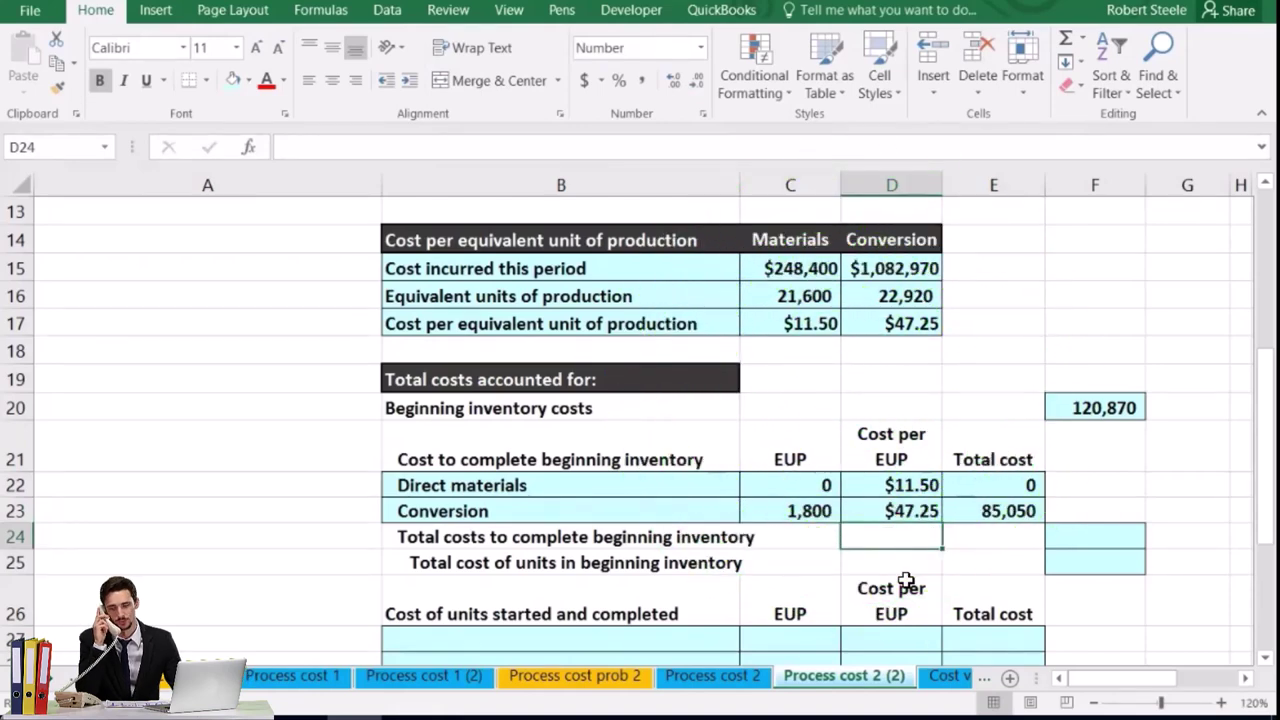
- Total the costs to complete beginning inventory in F24 by summing E22:E23
key("Right")
key("Right")
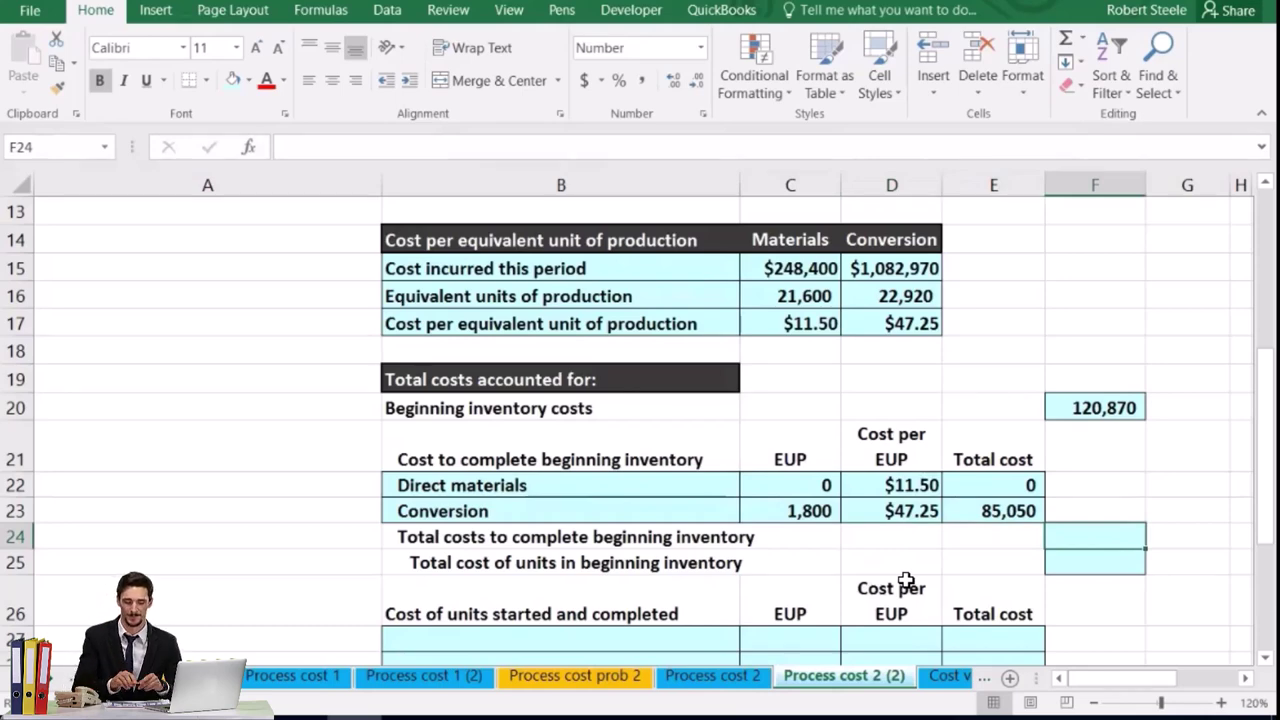
type("=")
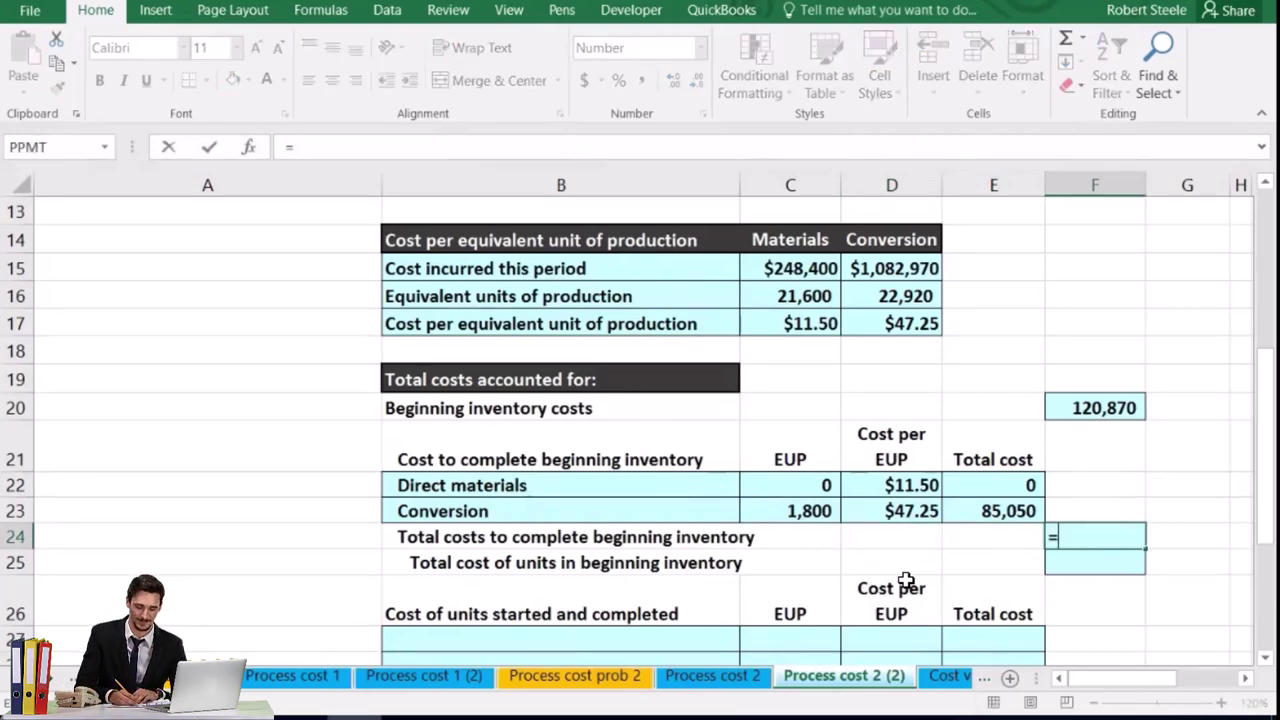
type("sum(")
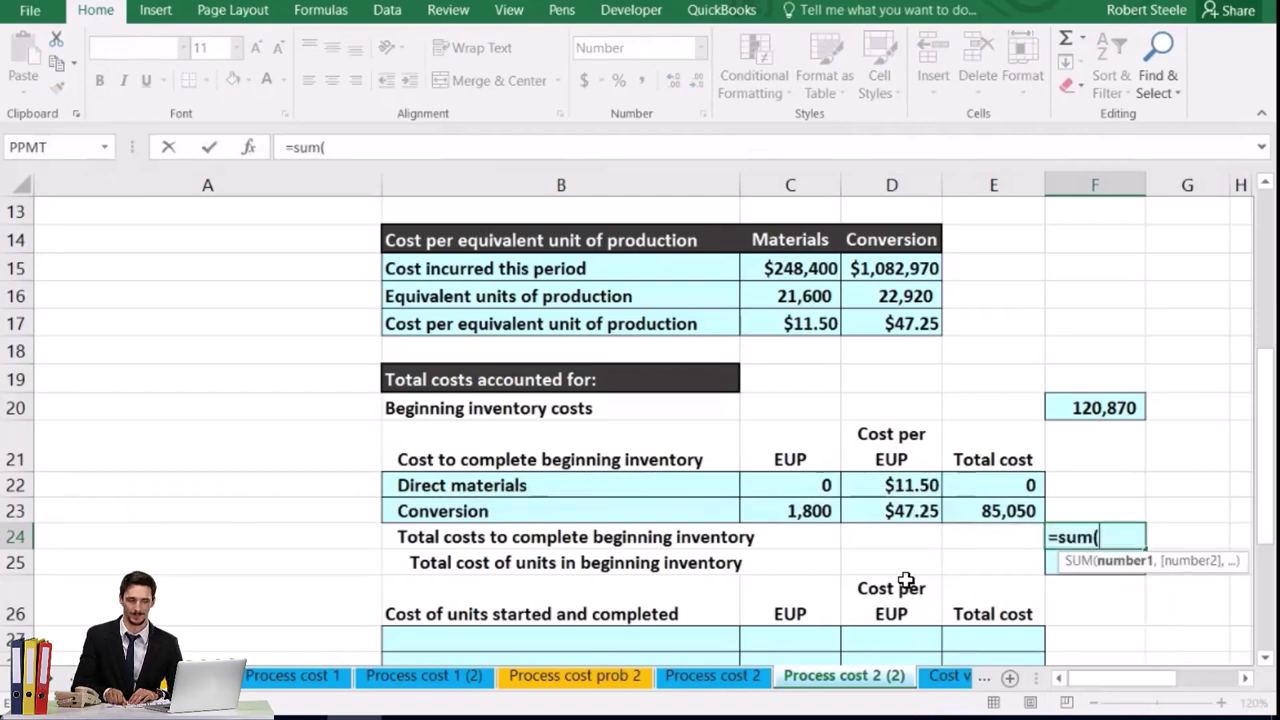
left_click(1031, 484)
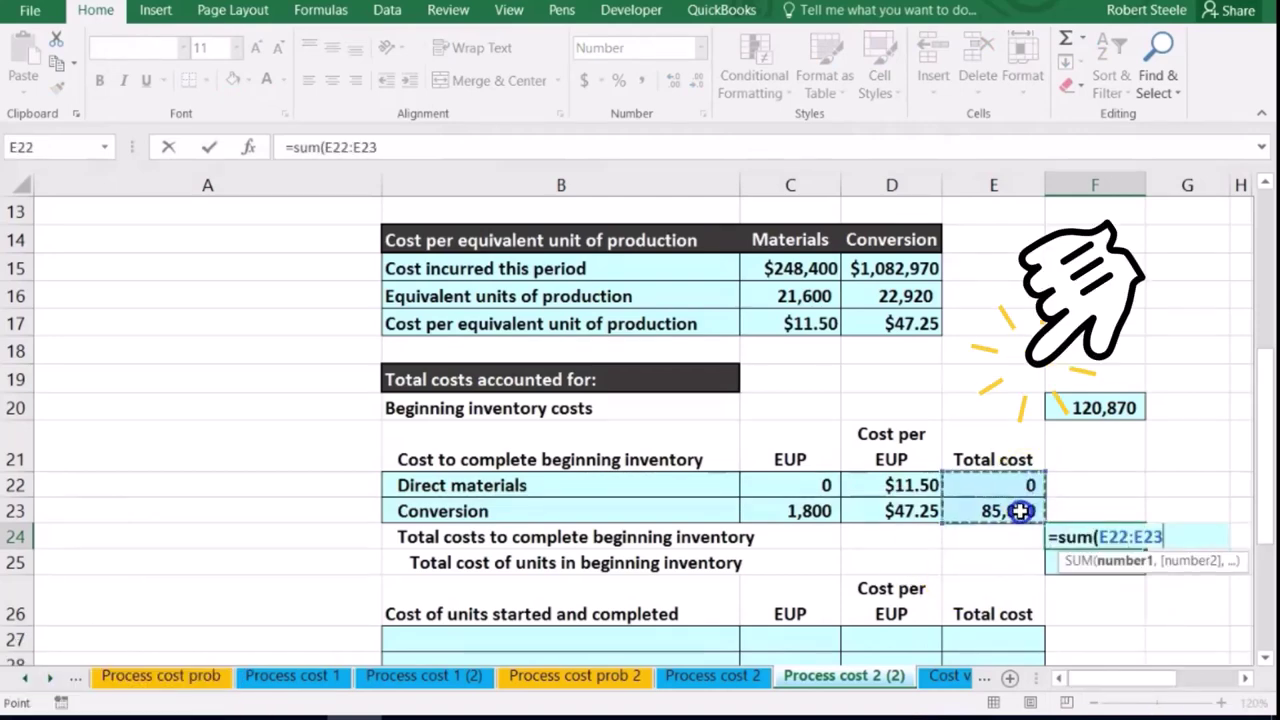
key("Return")
- Fill the Beginning WIP units row B9:G9 in the equivalent units table with the standard light green color
scroll(967, 525, "up", 2)
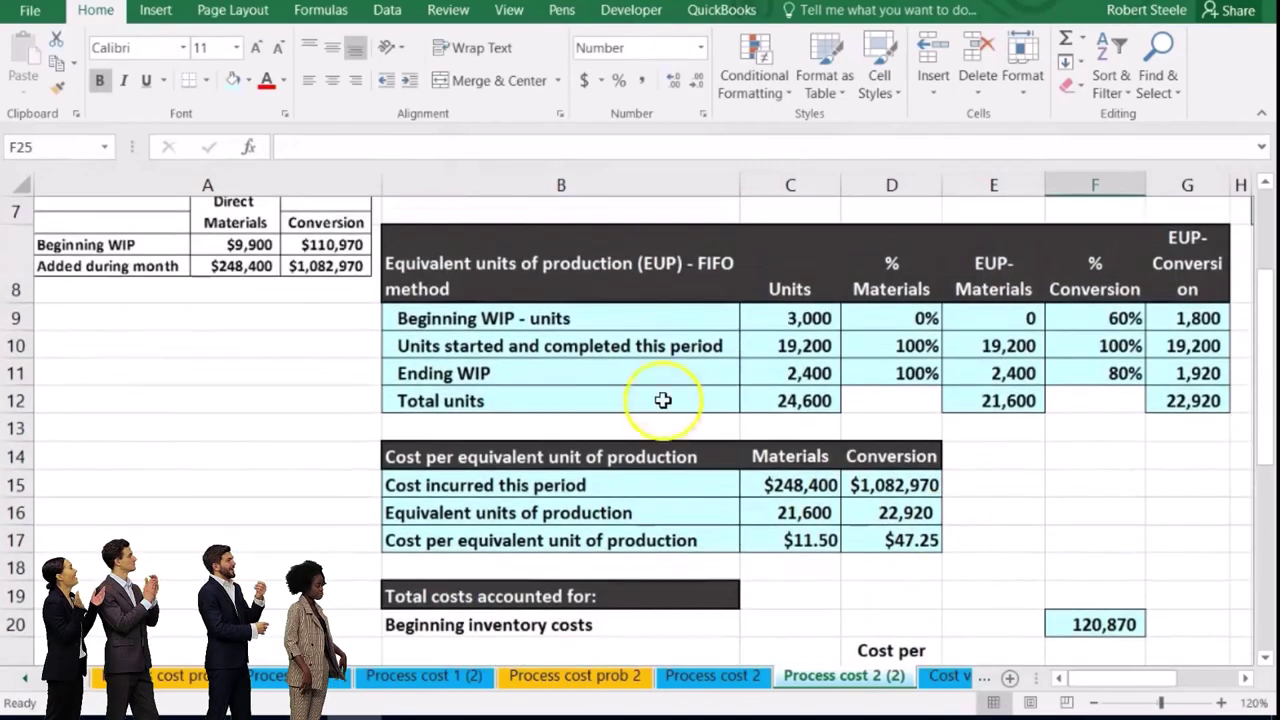
left_click(582, 348)
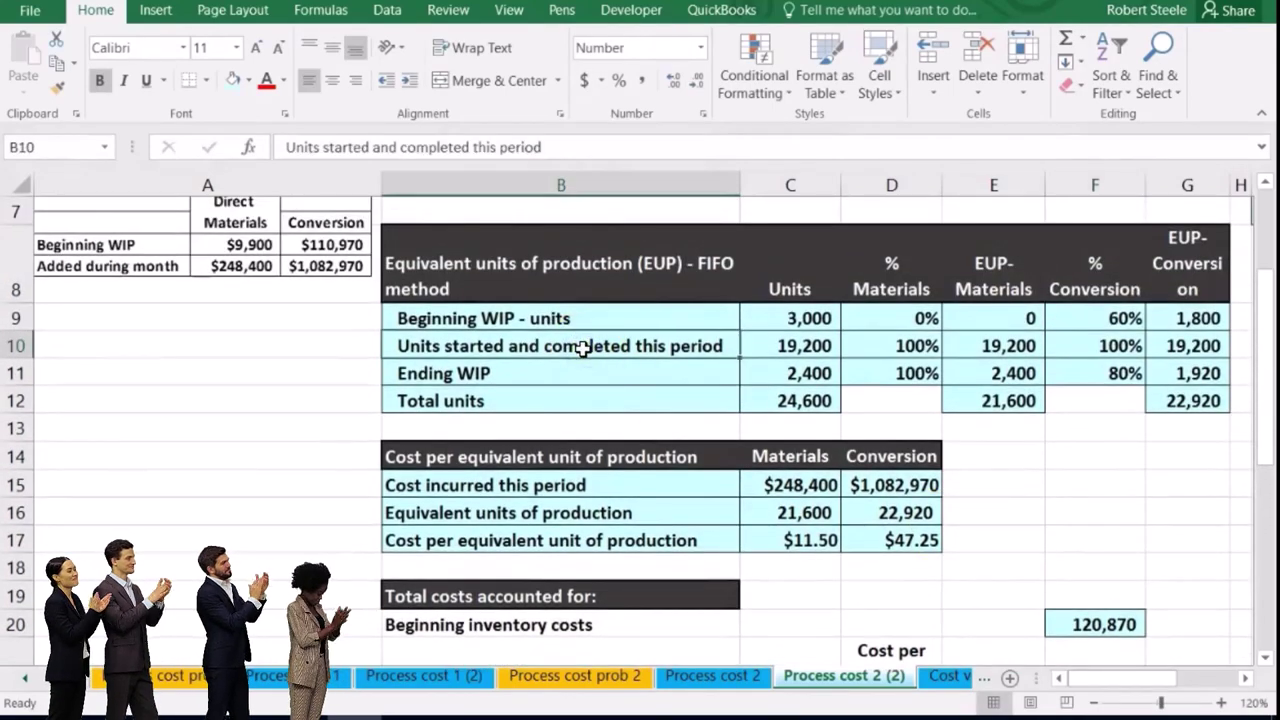
left_click_drag(560, 318, 1157, 316)
right_click(1157, 316)
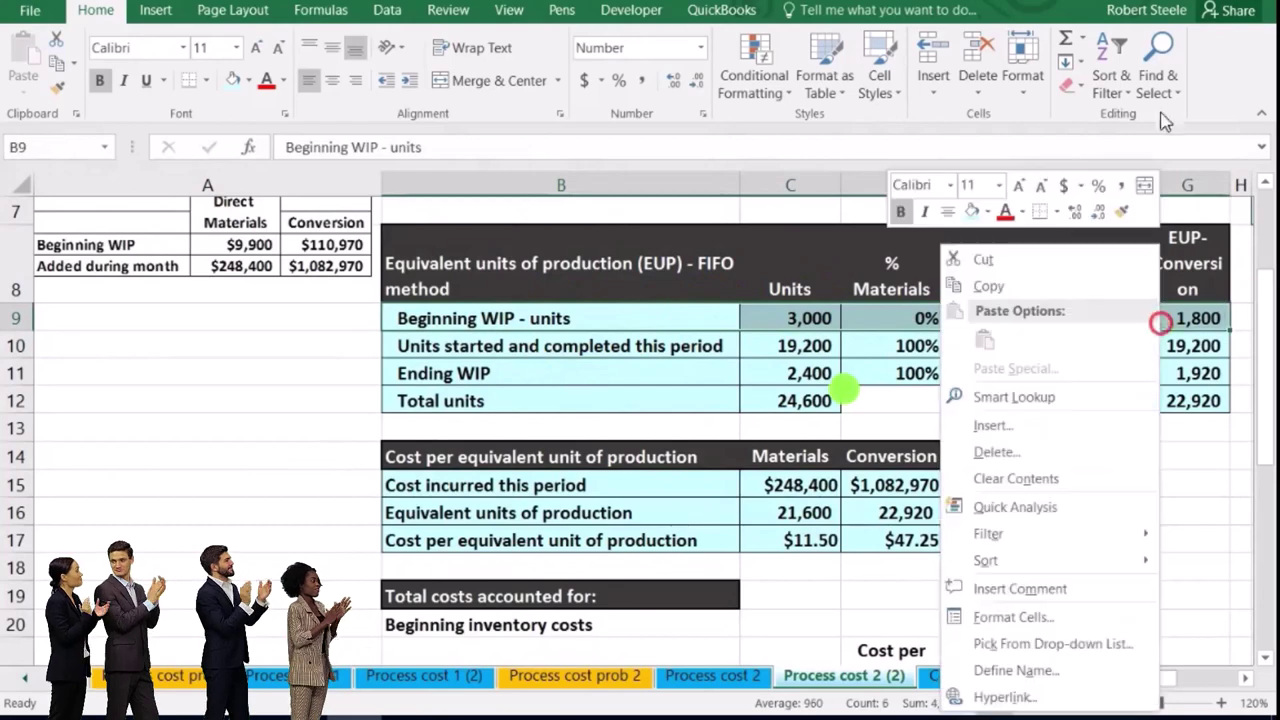
left_click(987, 212)
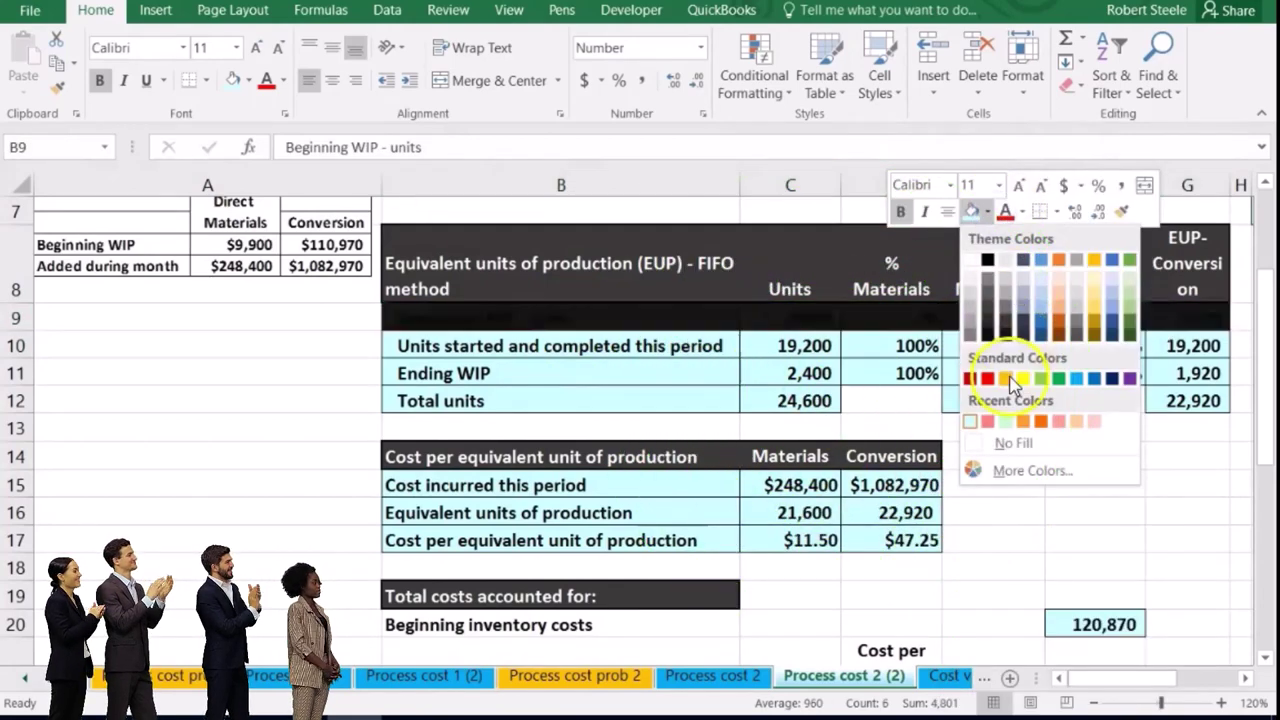
left_click(1038, 376)
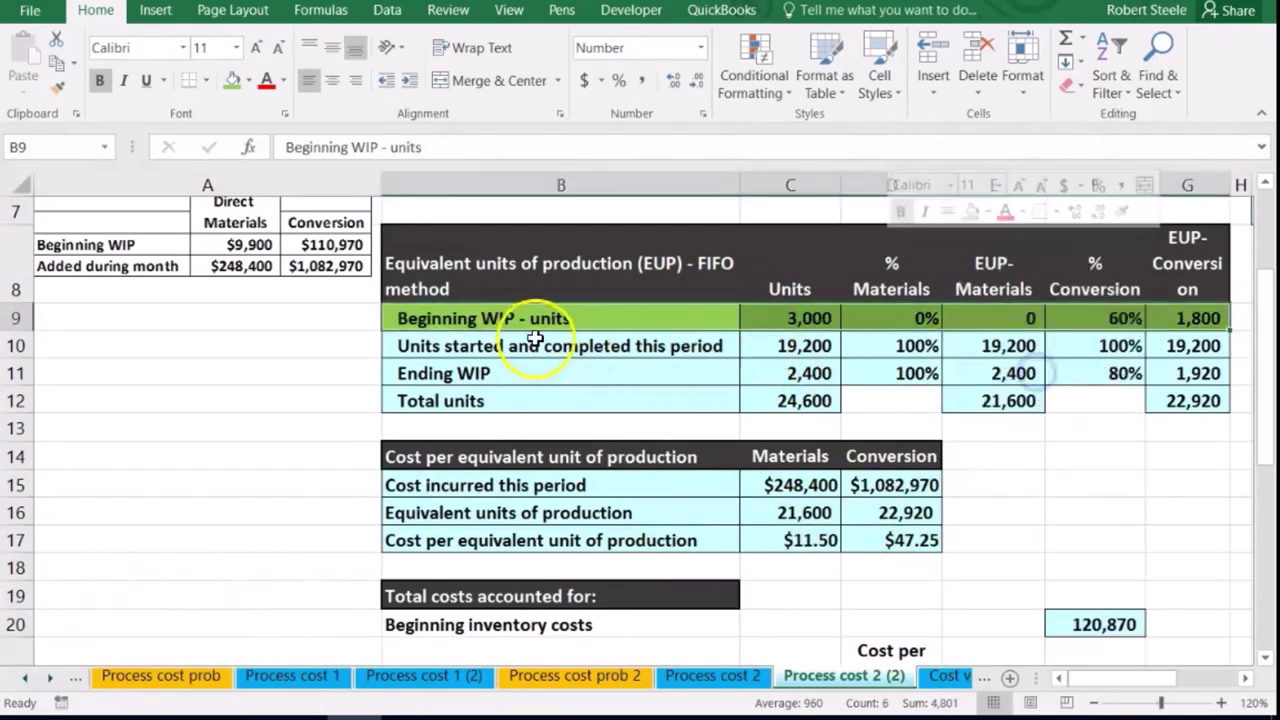
left_click(535, 338)
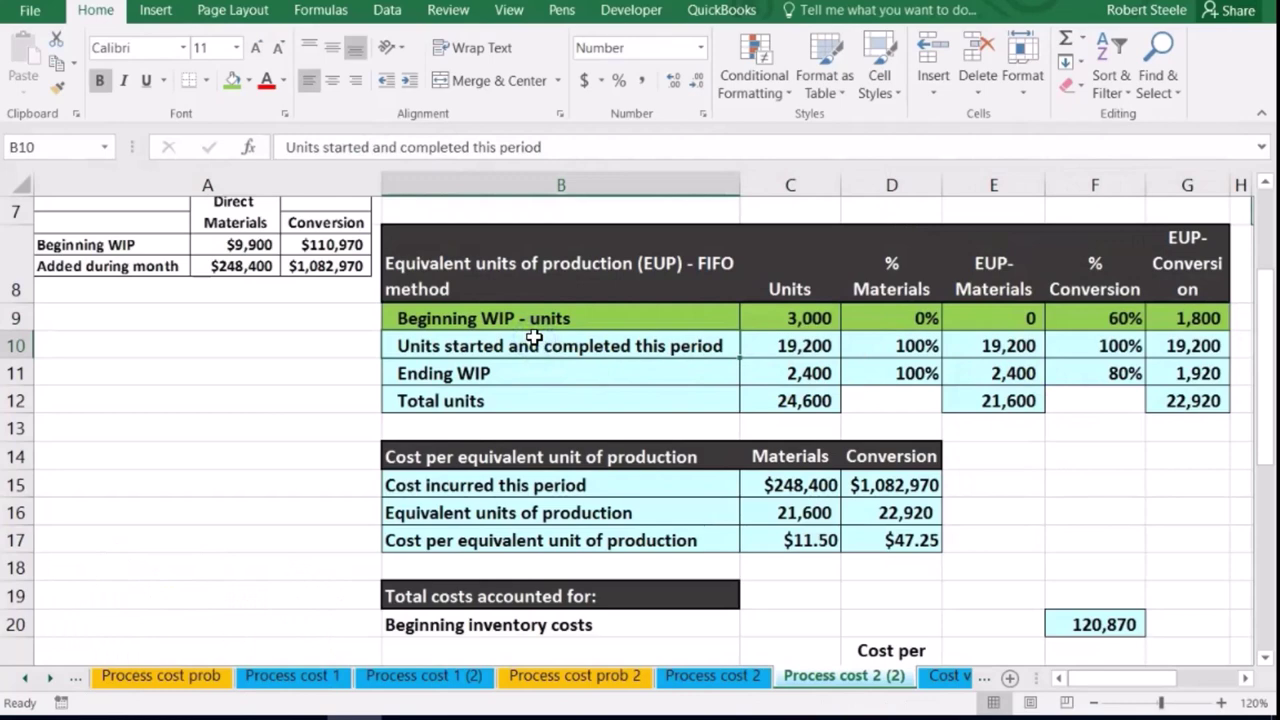
- Label B27 and B28 under Cost of units started and completed with =+B22 and =+B23, and select the conversion EUP cell C28
scroll(535, 338, "down", 3)
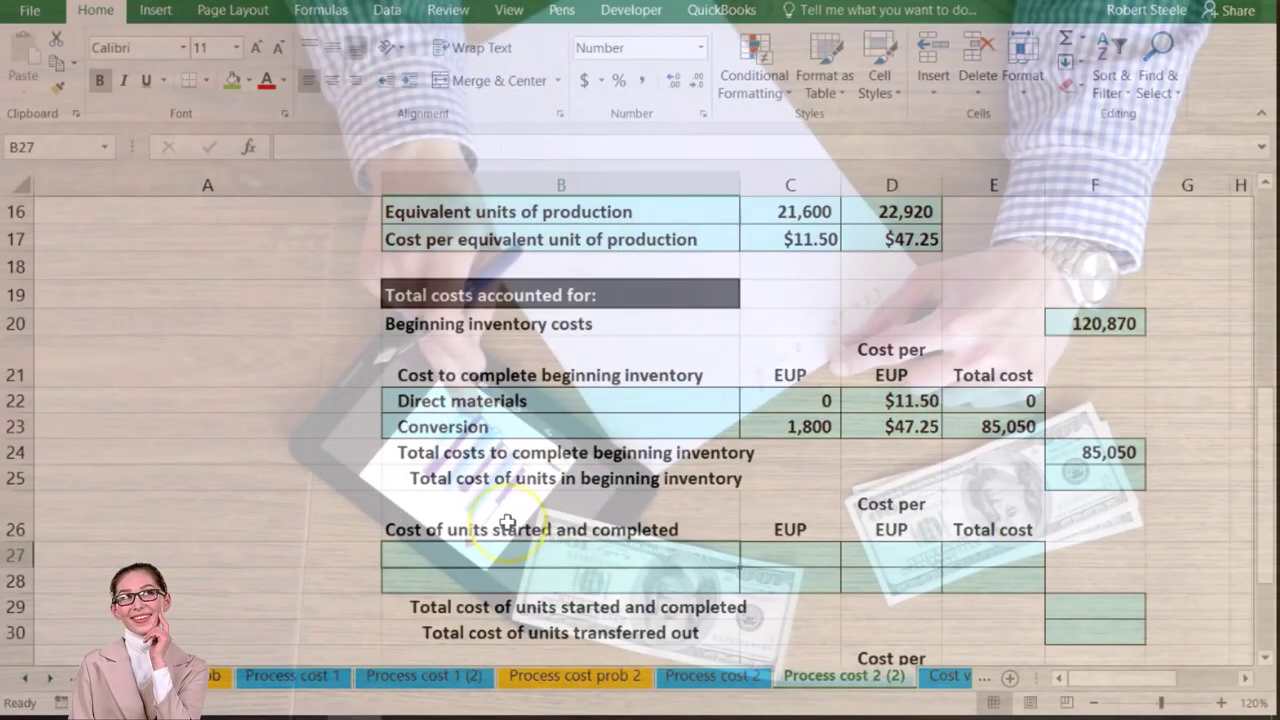
type("+")
key("Up")
key("Up")
key("Up")
key("Up")
key("Up")
key("Return")
type("+")
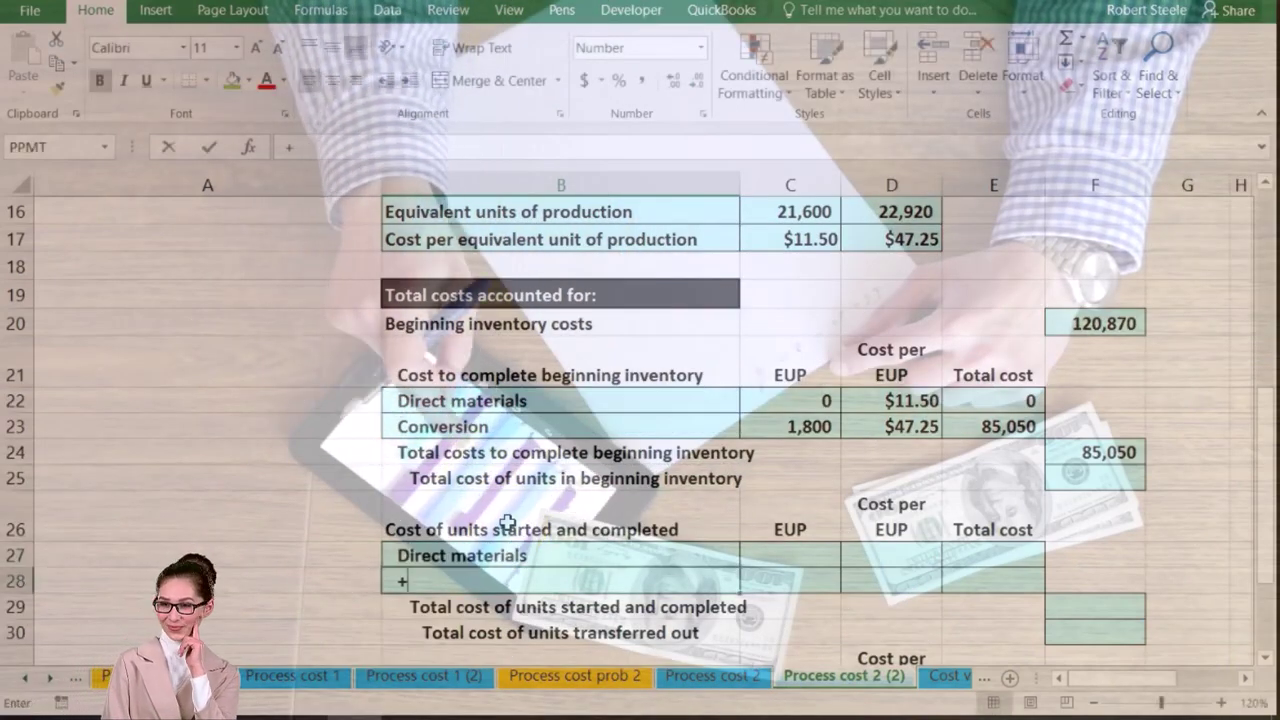
key("Up")
key("Up")
key("Up")
key("Up")
key("Up")
key("Return")
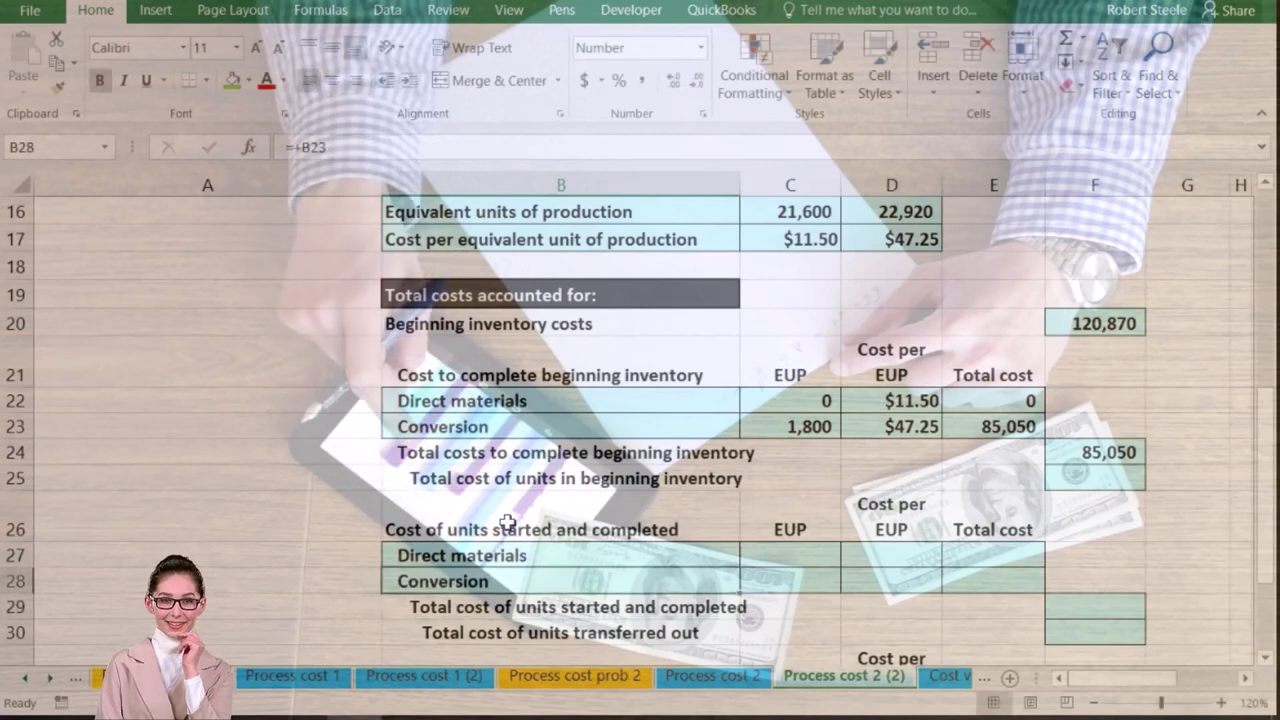
key("Up")
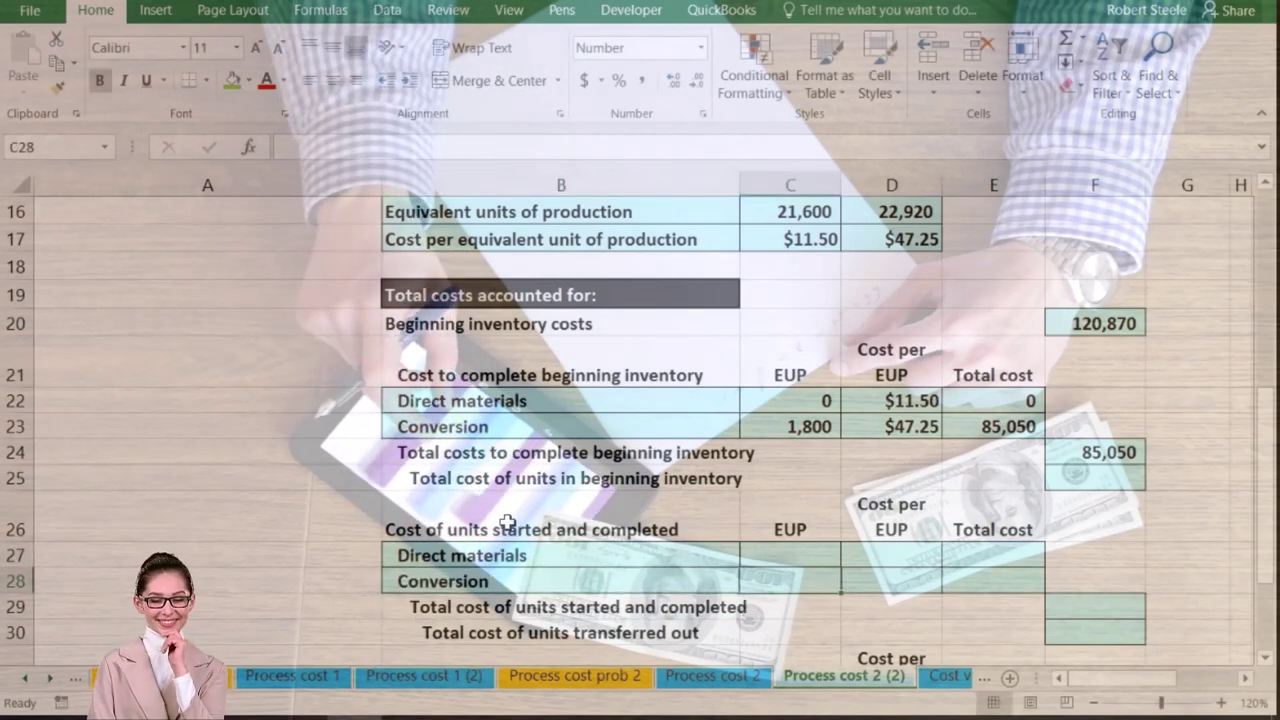
left_click(564, 578)
key("Right")
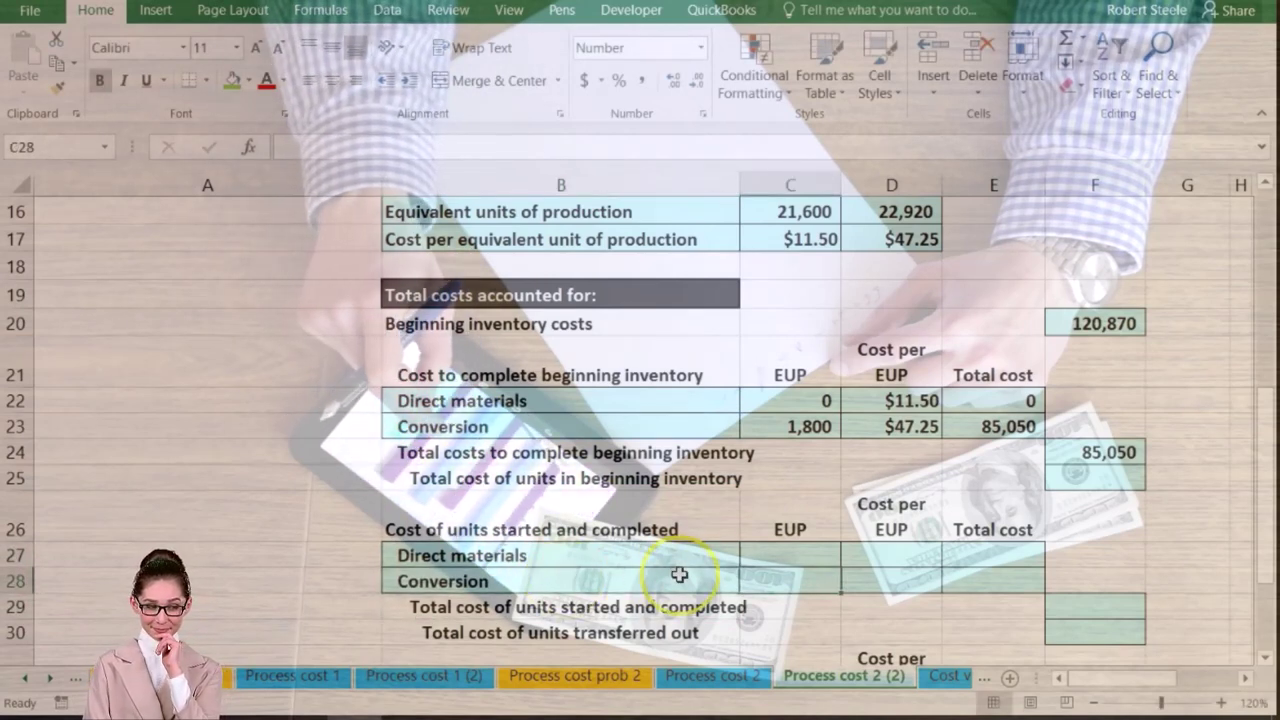
type("=")
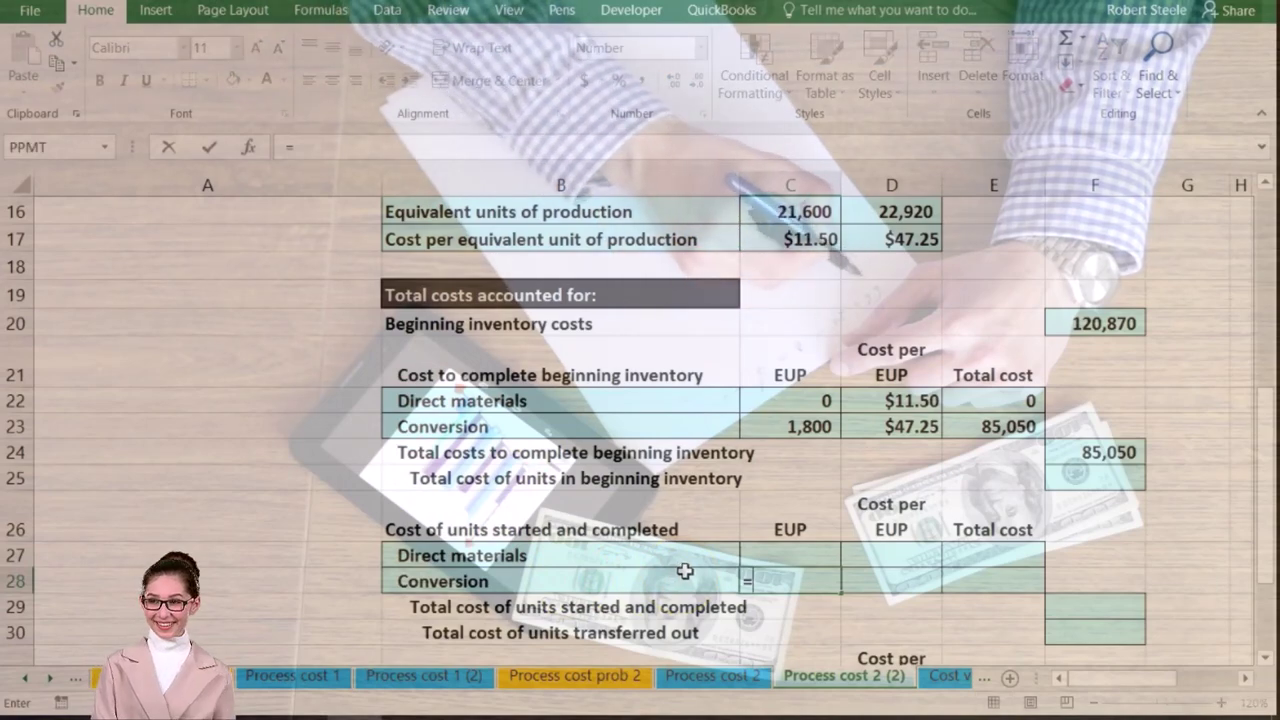
scroll(684, 571, "up", 3)
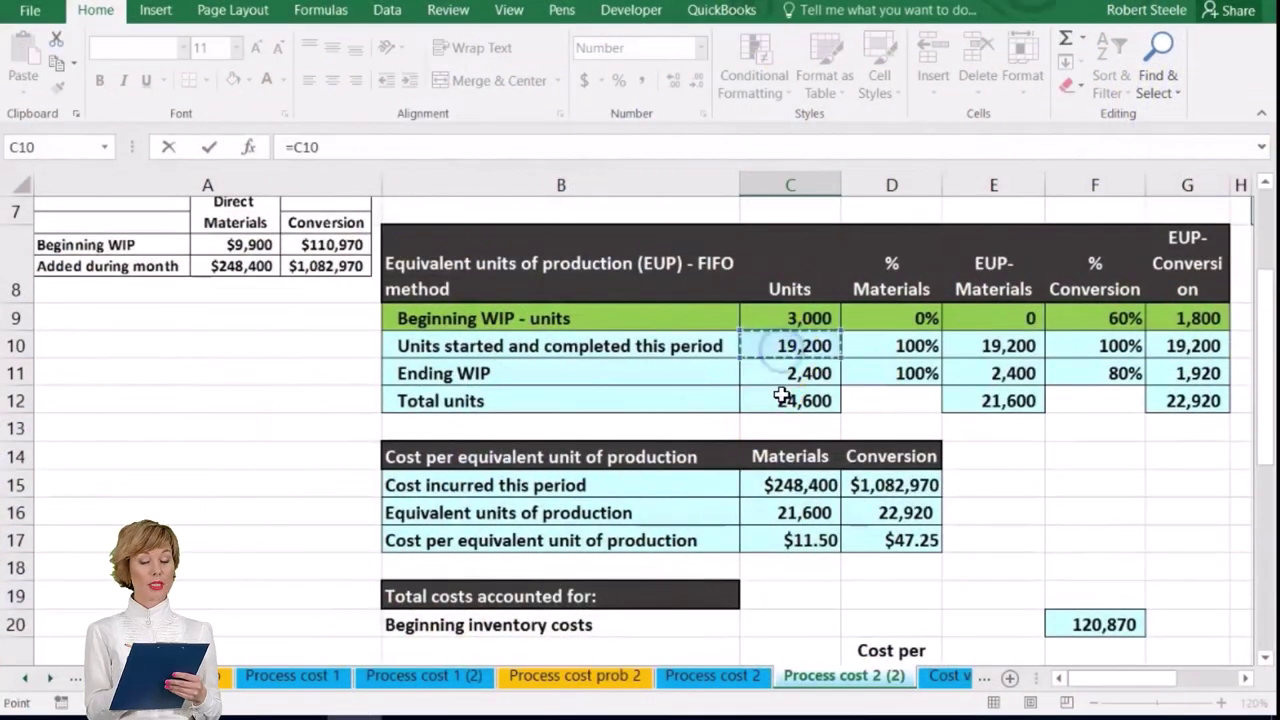
key("Tab")
scroll(781, 397, "down", 2)
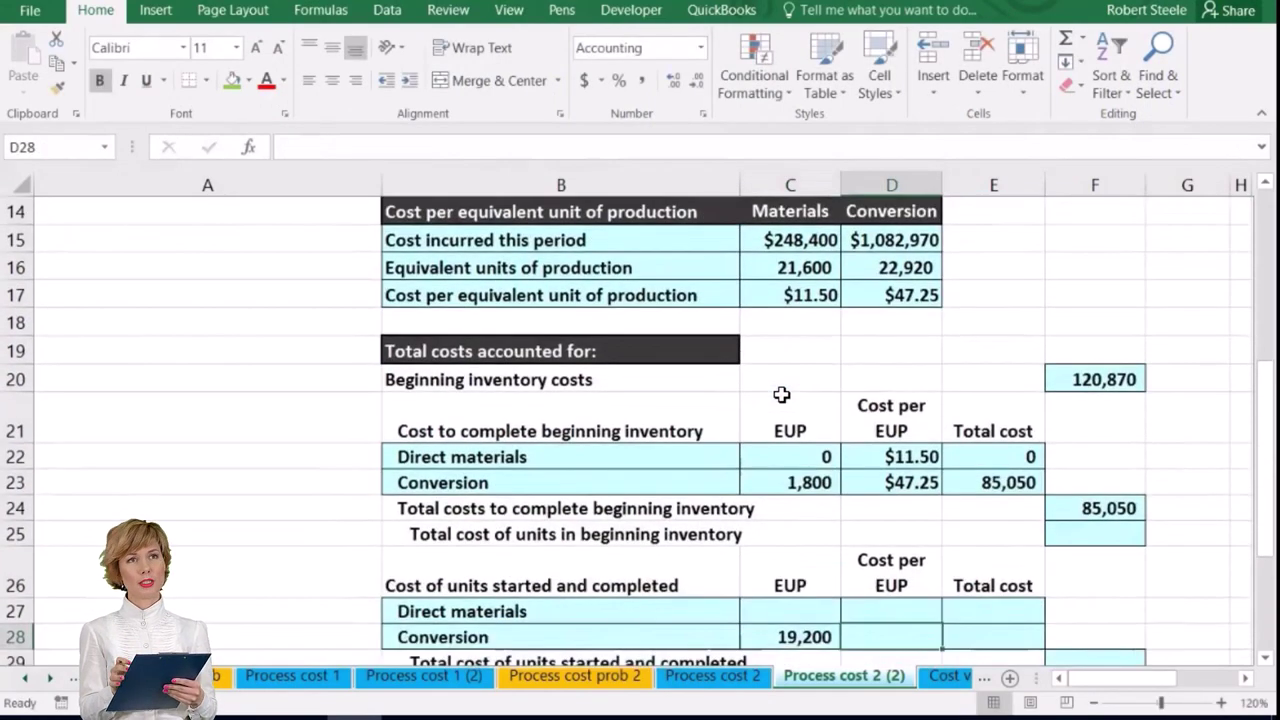
left_click(778, 560)
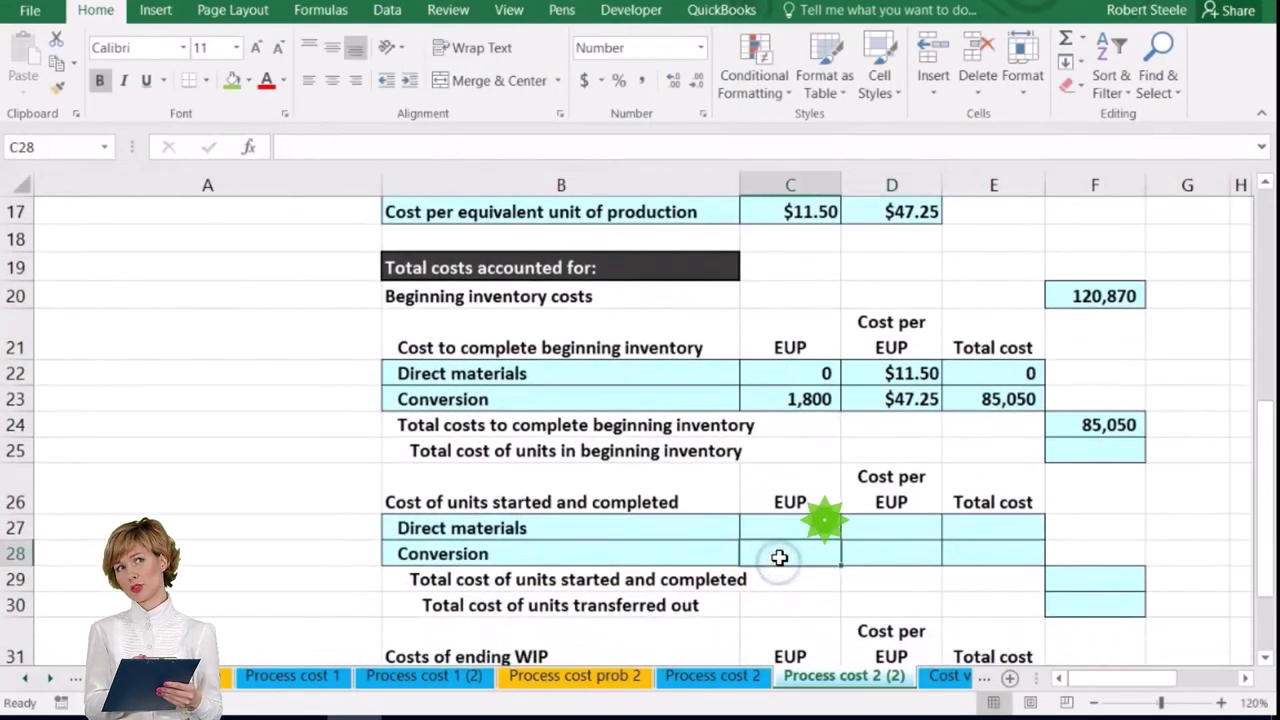
- Link the direct materials EUP for units started and completed in C27 to the materials equivalent units in E10
key("Up")
type("=")
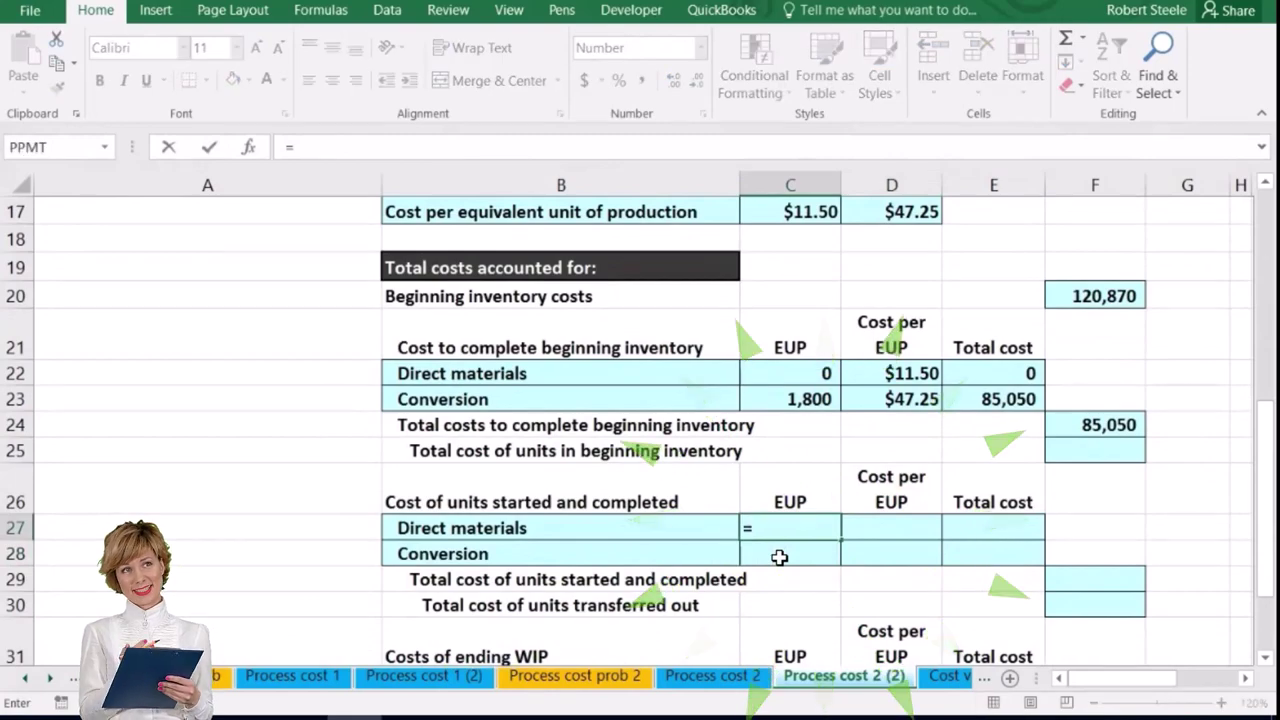
scroll(779, 557, "up", 4)
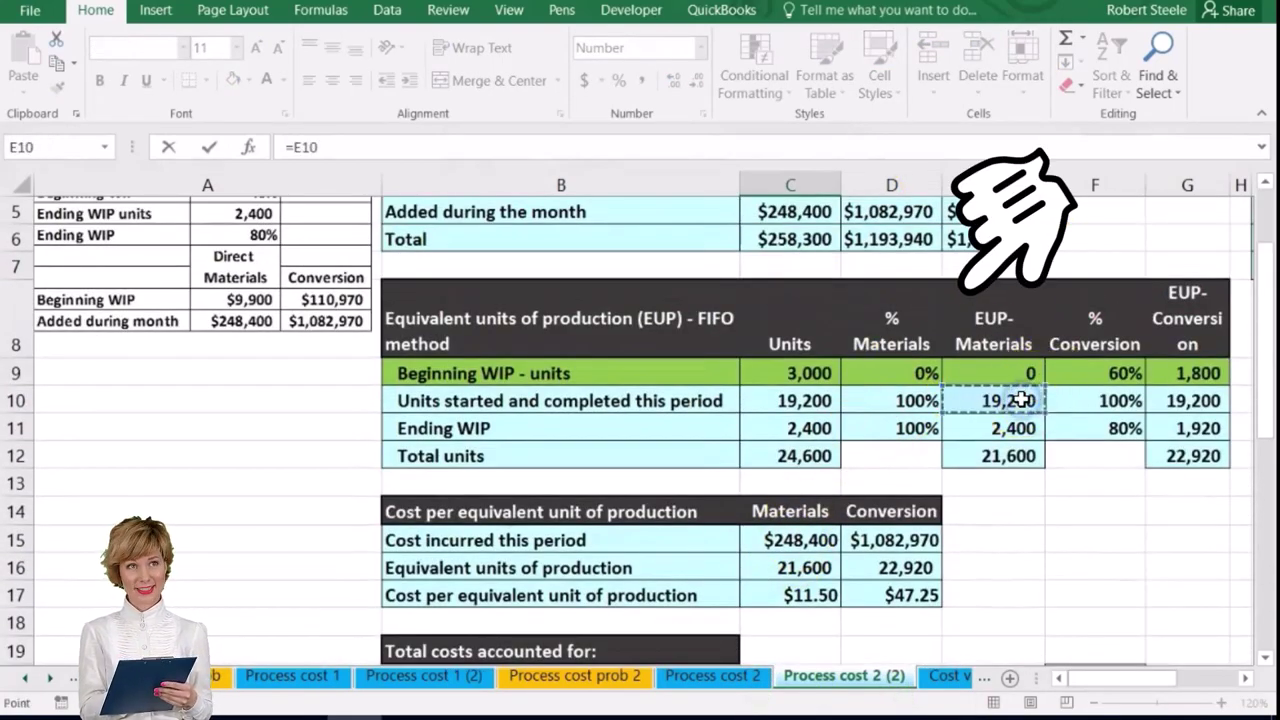
key("Tab")
scroll(1022, 400, "down", 4)
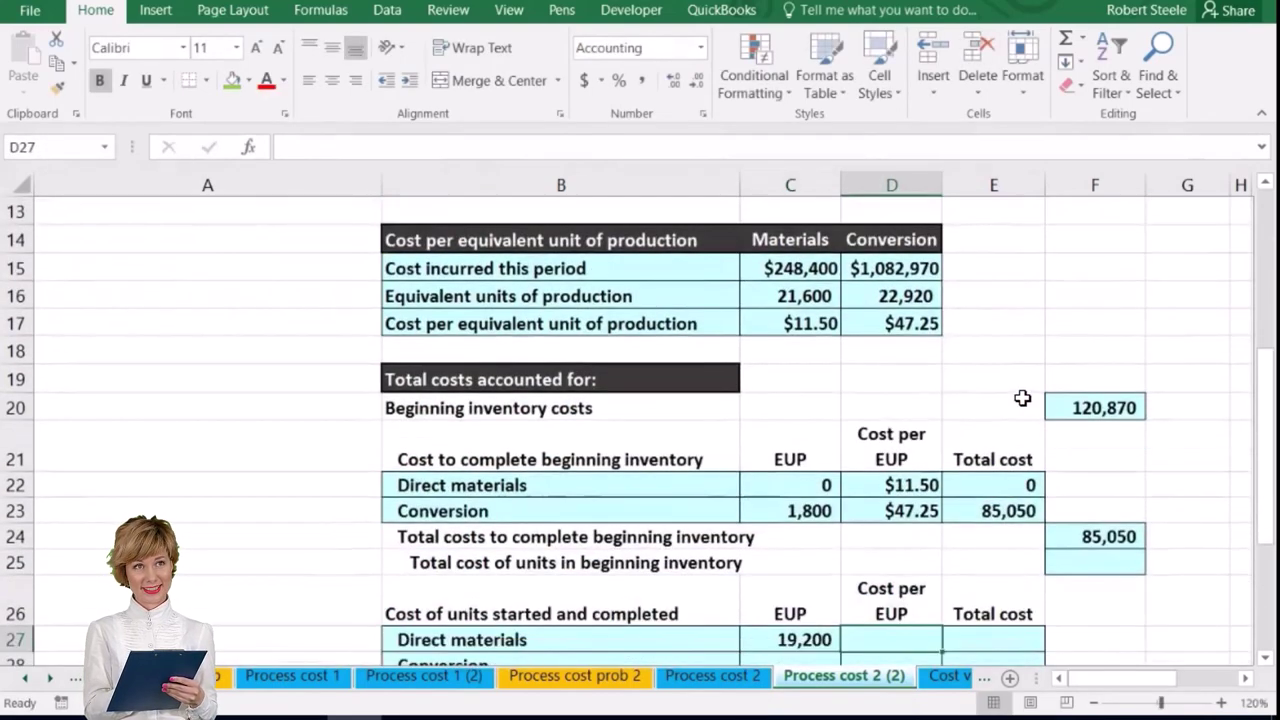
- Set the direct materials cost per EUP in D27 to =D22 and calculate its total cost in E27 with =C27*D27
type("=")
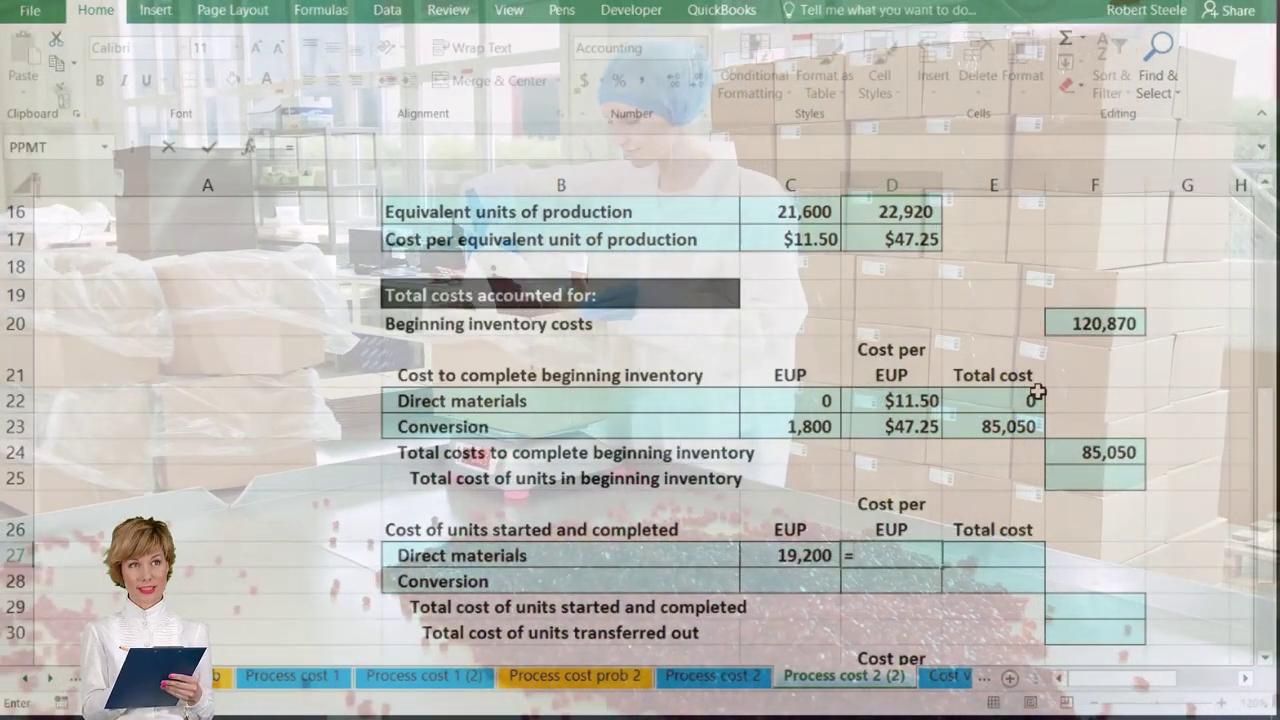
left_click(922, 401)
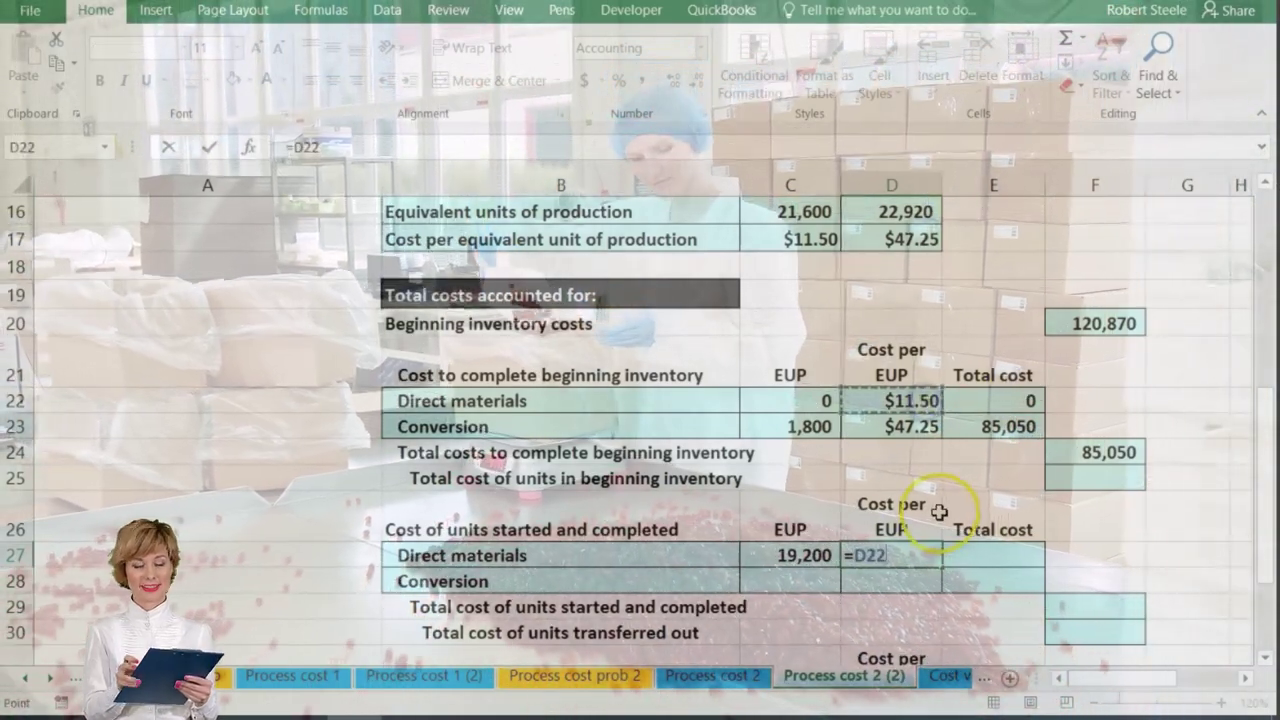
key("Tab")
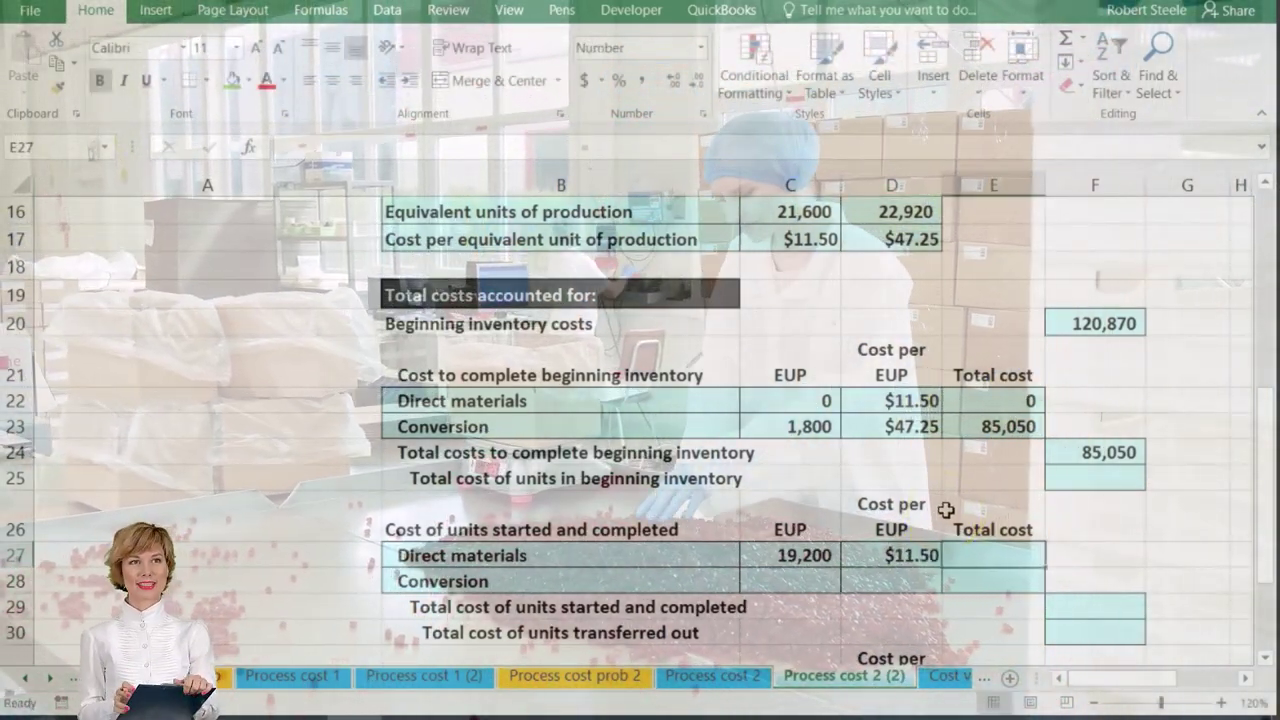
type("=")
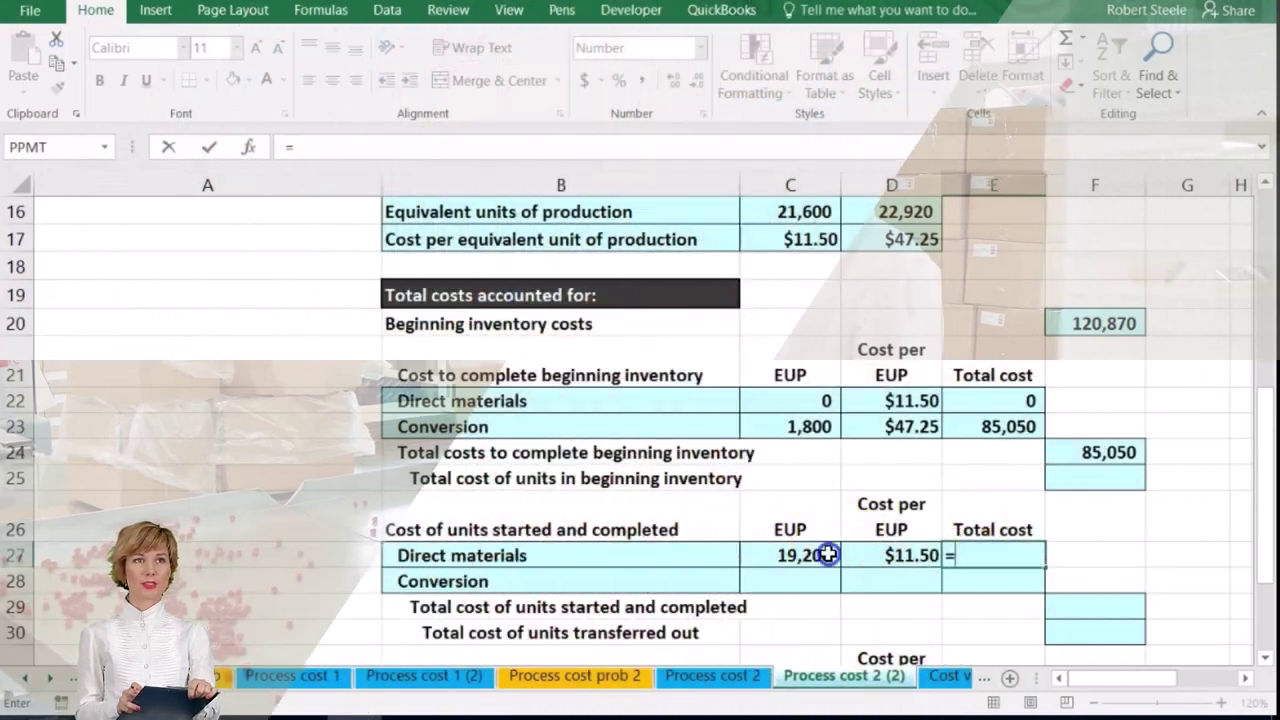
left_click(829, 554)
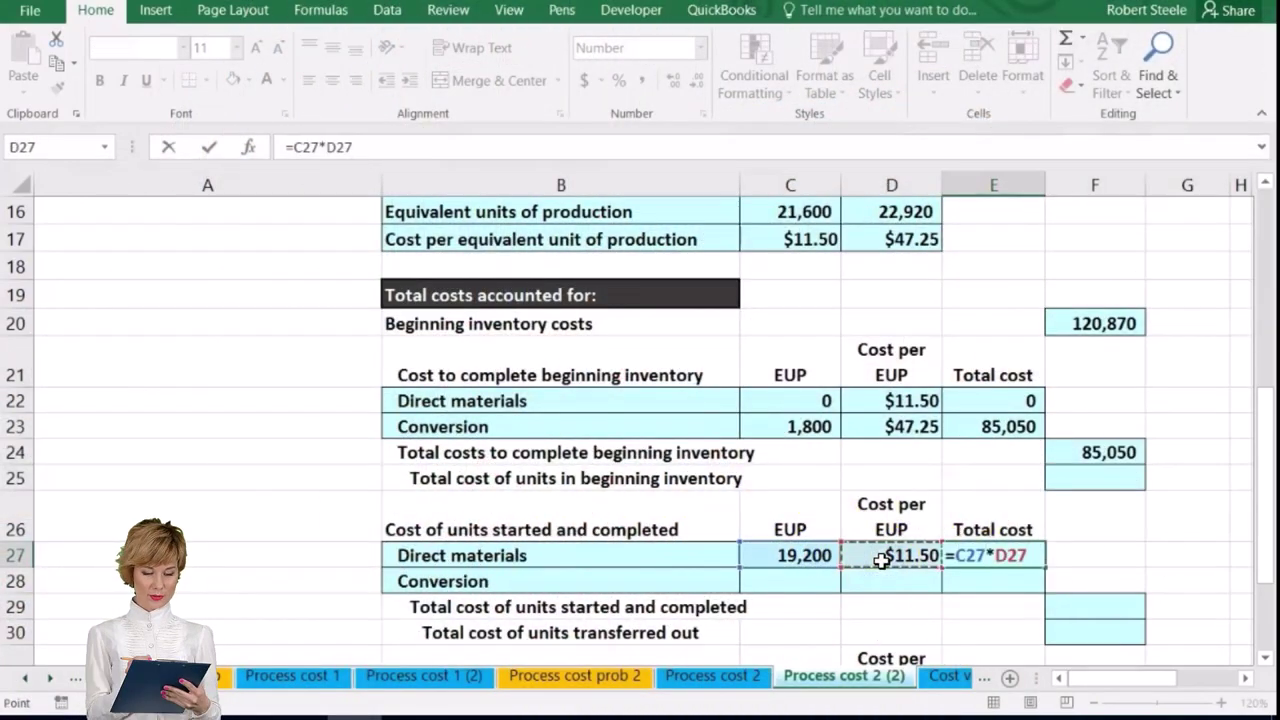
key("Return")
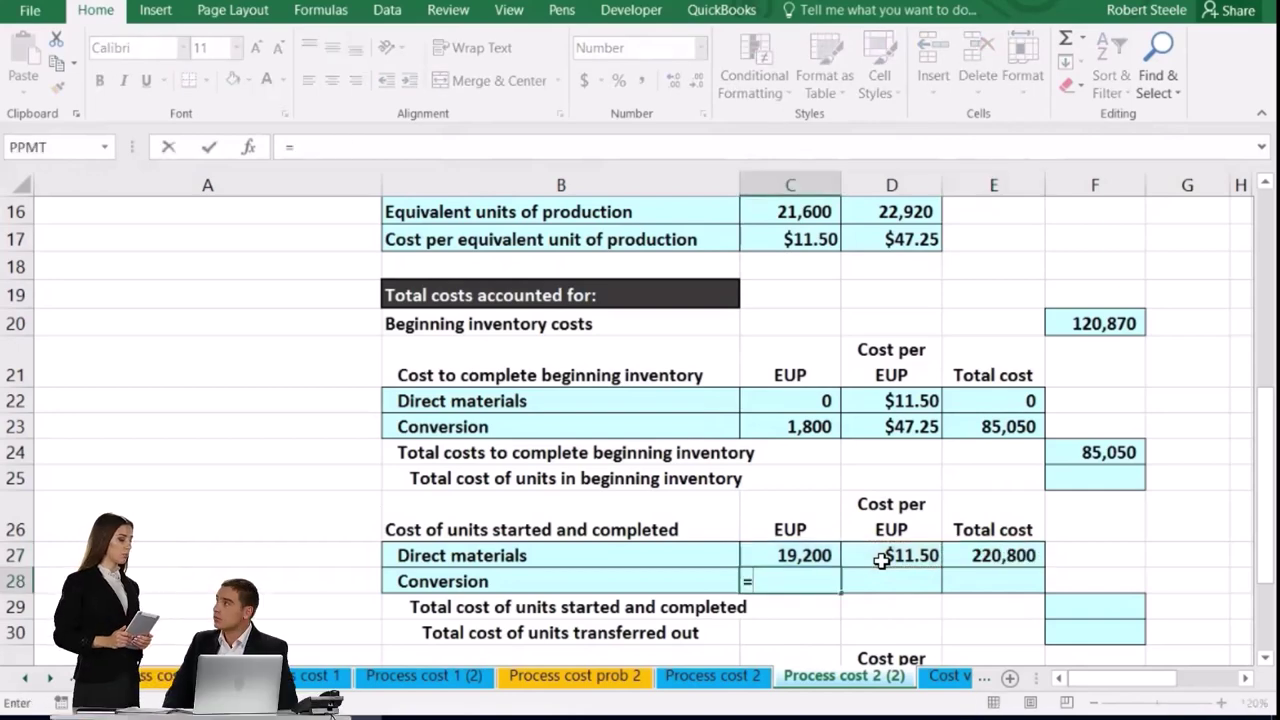
- Link C28 to the conversion equivalent units started and completed, and D28 to the conversion cost per equivalent unit in D17
scroll(884, 561, "up", 3)
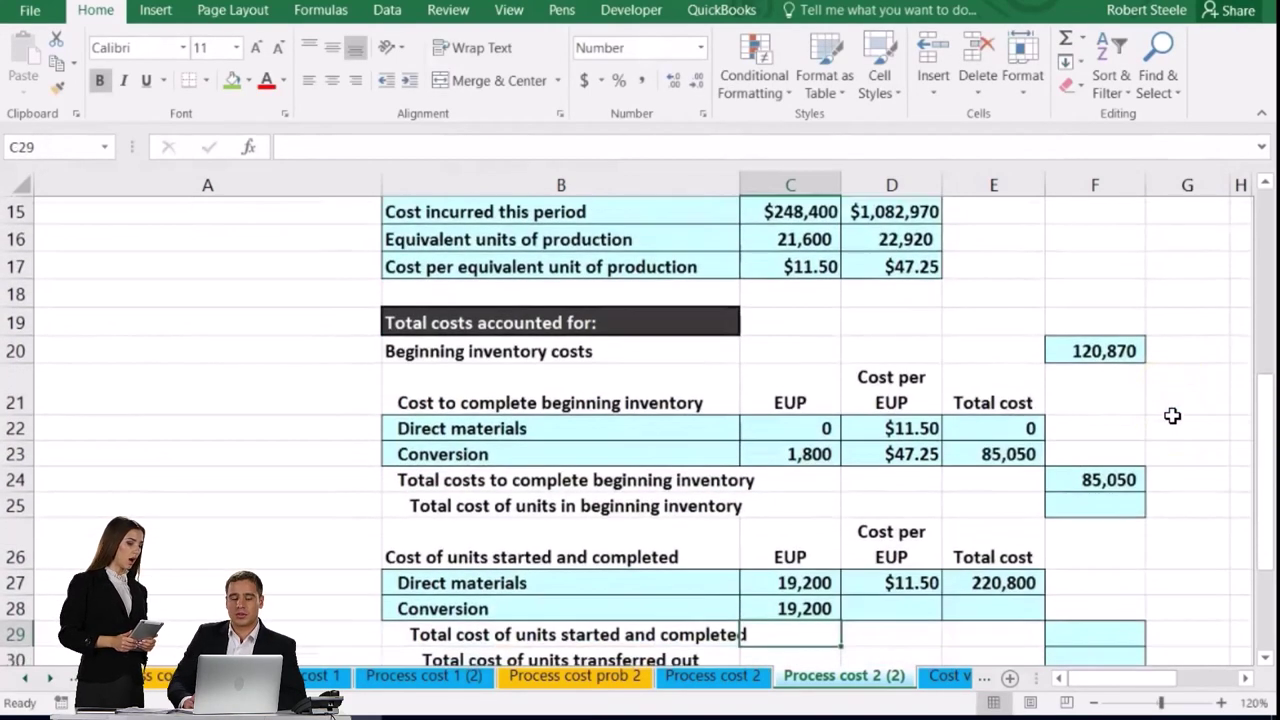
key("Down")
key("Up")
key("Right")
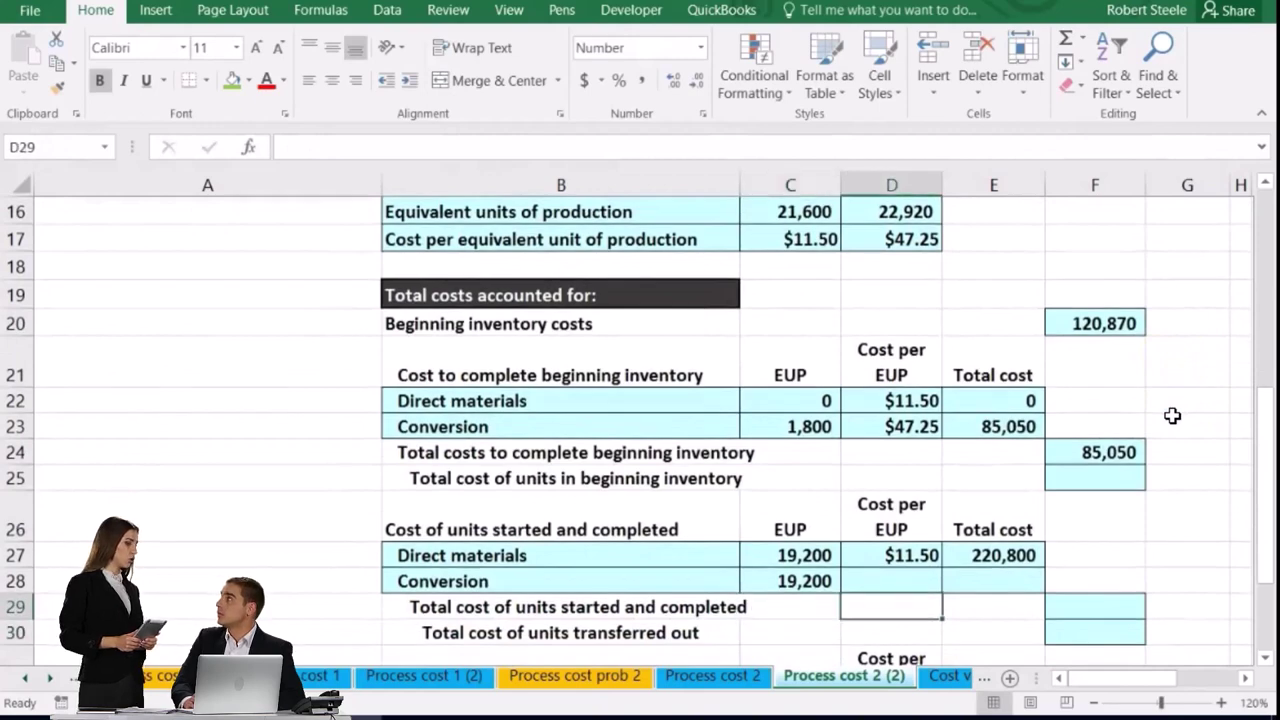
type("=")
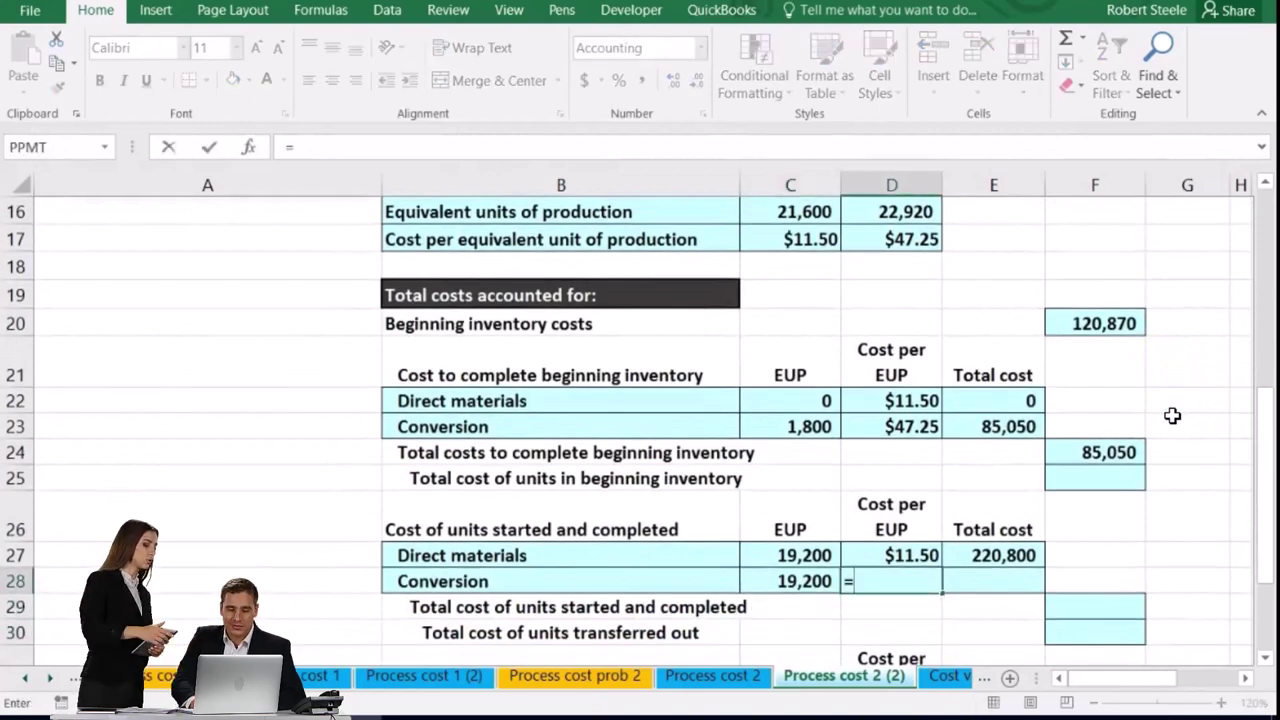
scroll(1100, 400, "up", 1)
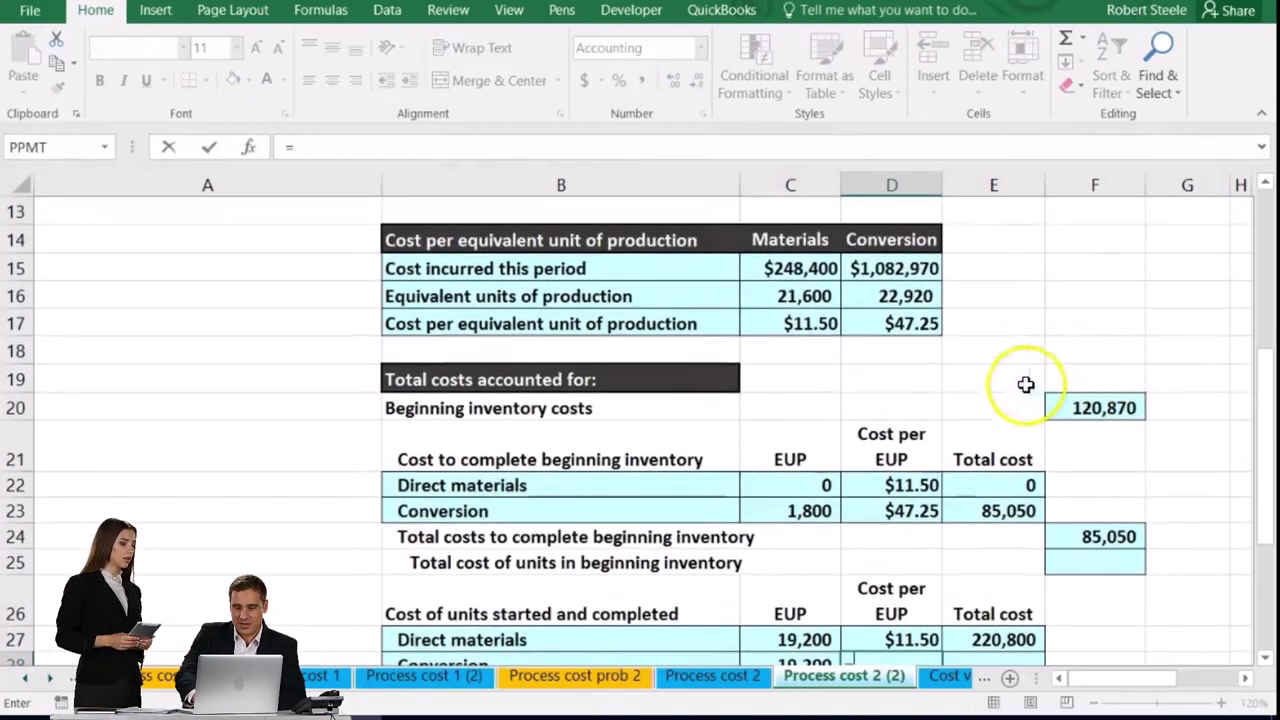
left_click(920, 323)
key("Return")
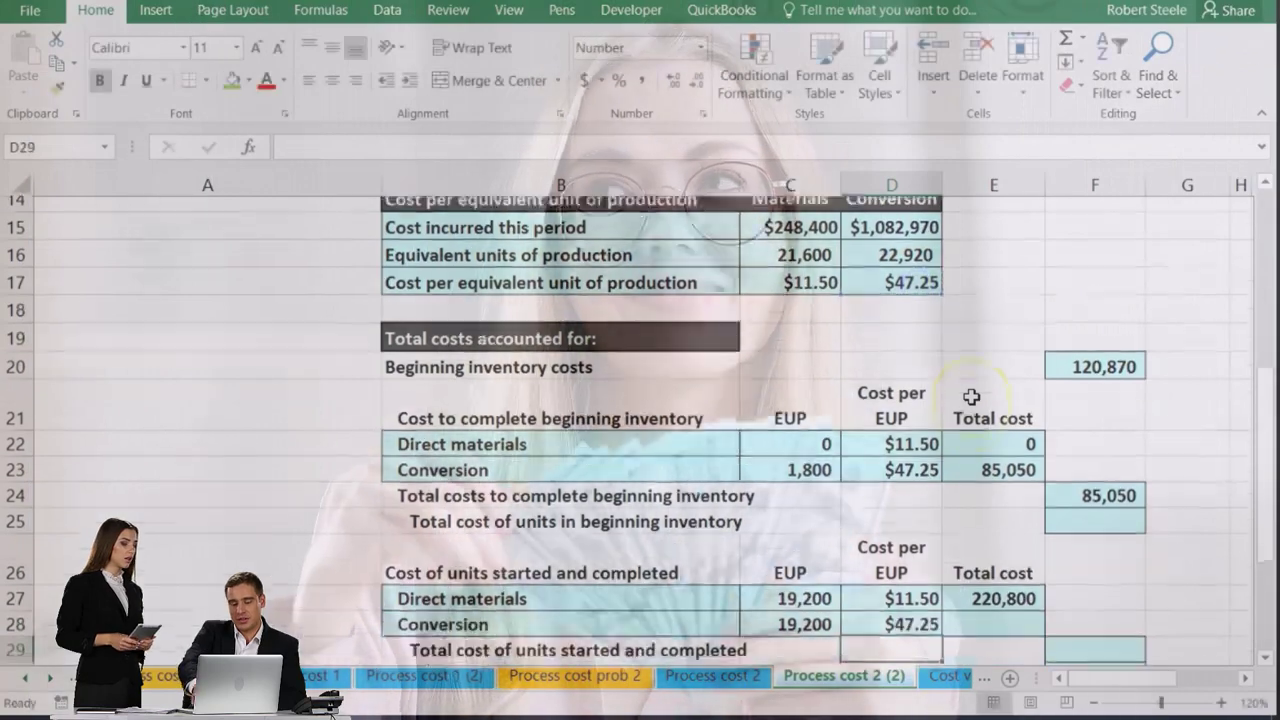
- Calculate the conversion total cost of units started and completed in E28 with =C28*D28
scroll(971, 397, "down", 2)
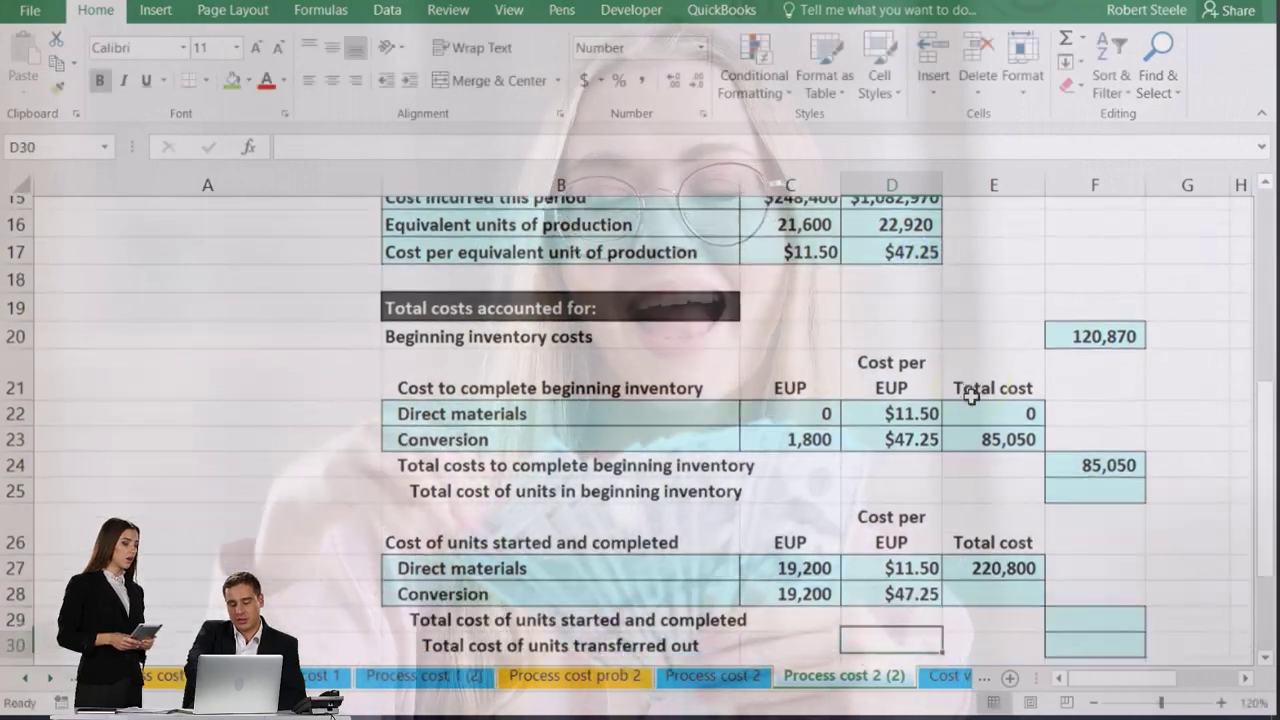
key("Up")
key("Right")
type("=")
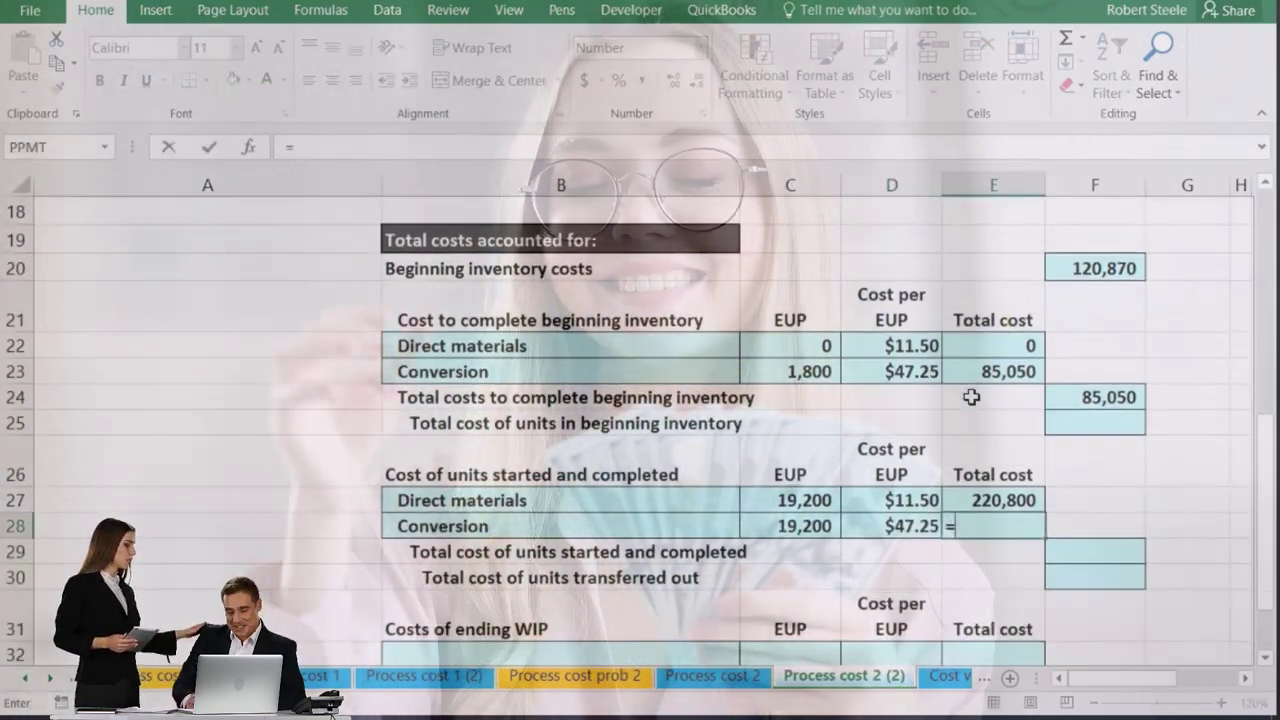
left_click(800, 527)
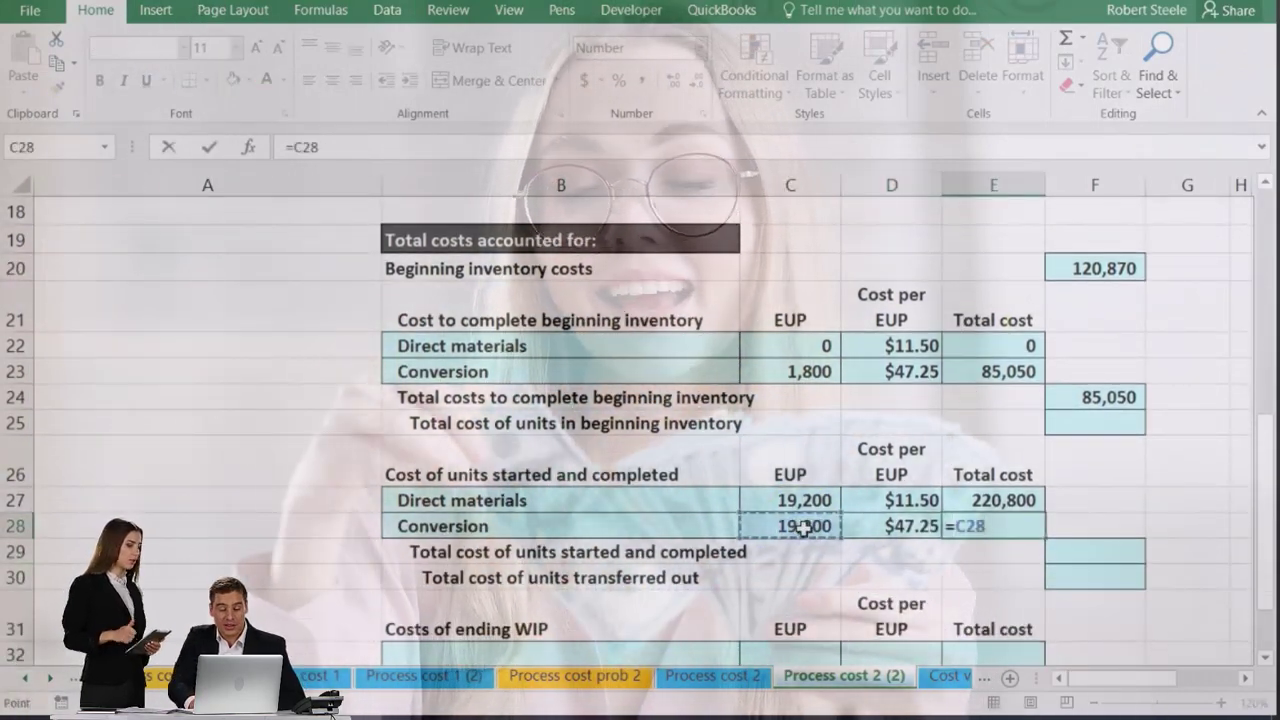
type("*")
left_click(891, 535)
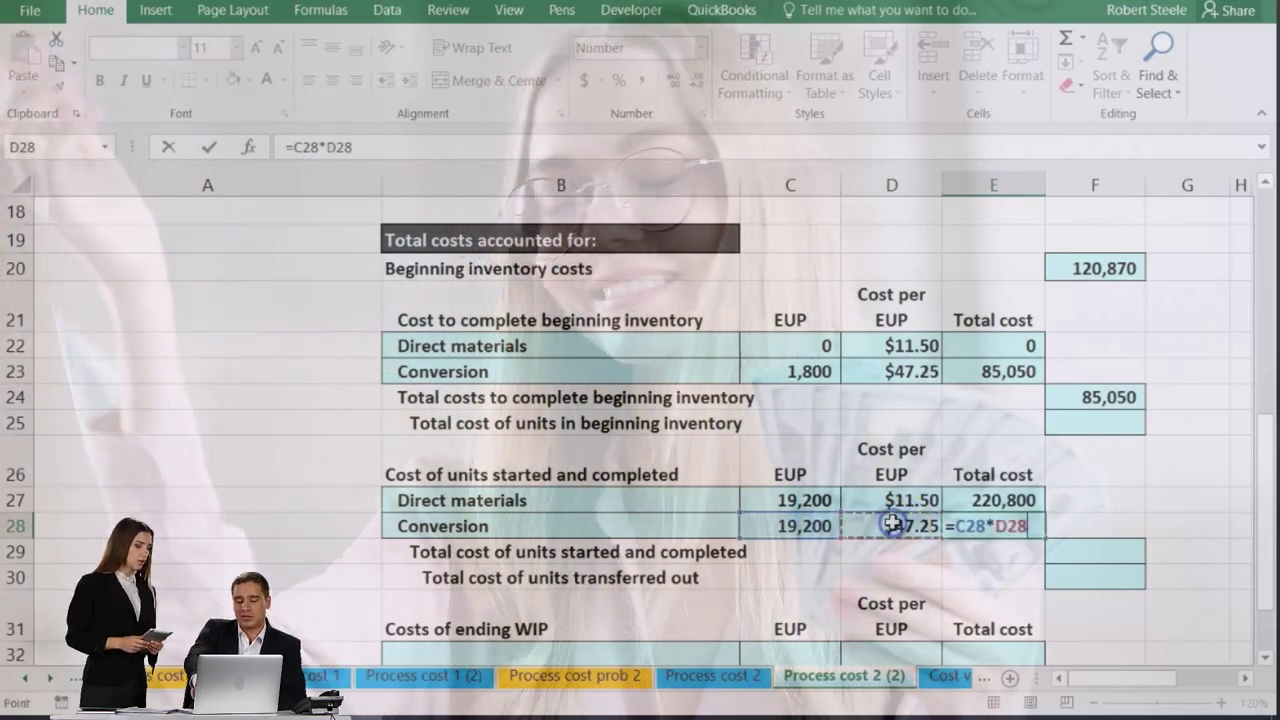
key("Return")
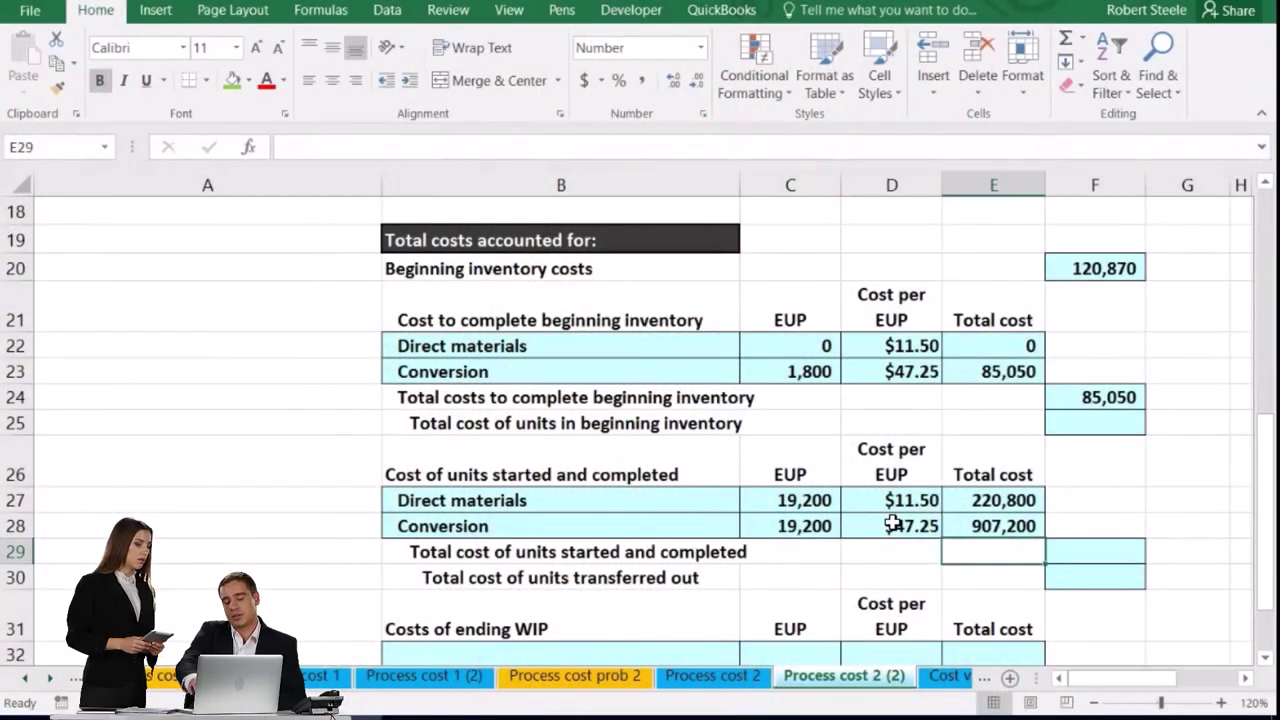
- Total the cost of units started and completed in F29 by summing E27:E28
key("Right")
scroll(893, 523, "down", 1)
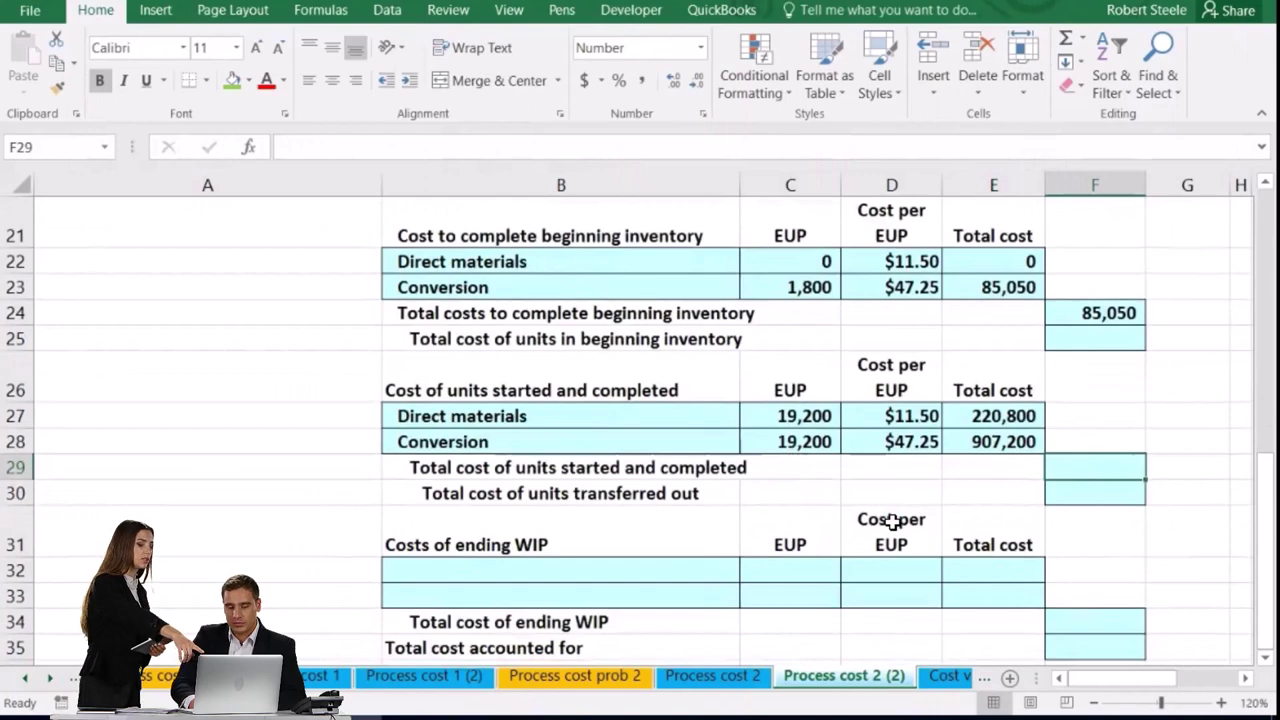
type("=sum(")
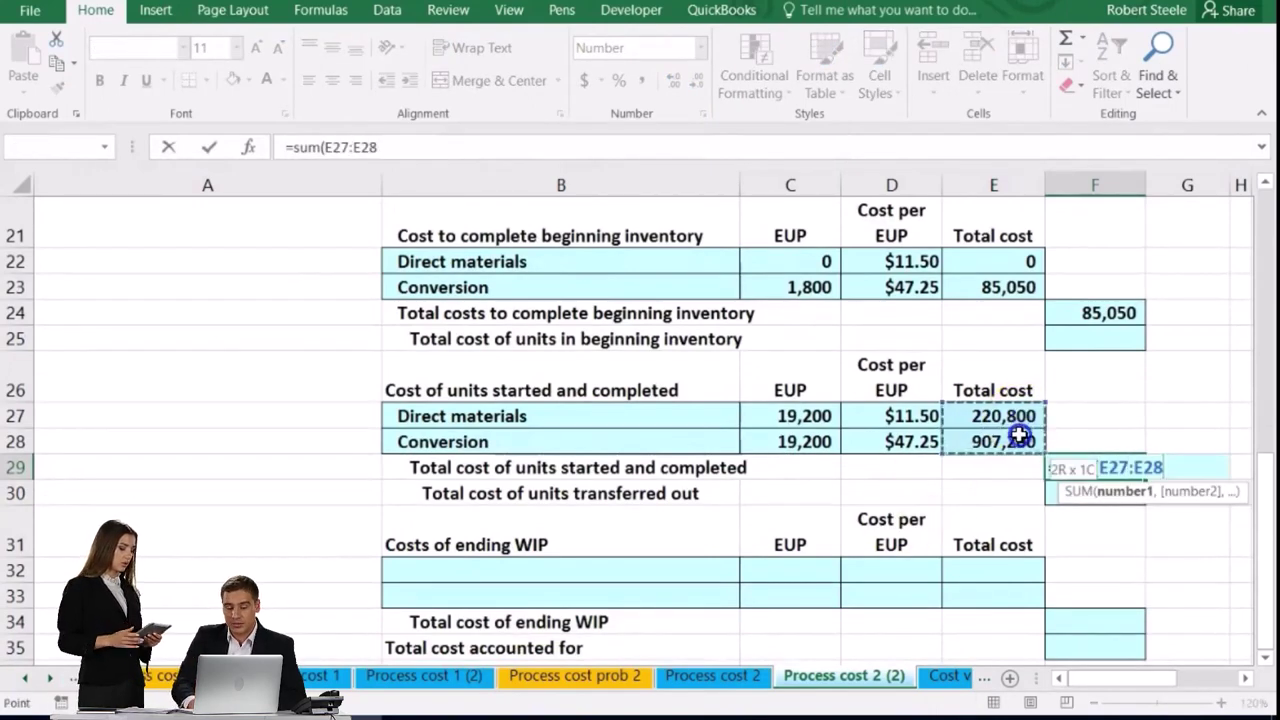
key("Return")
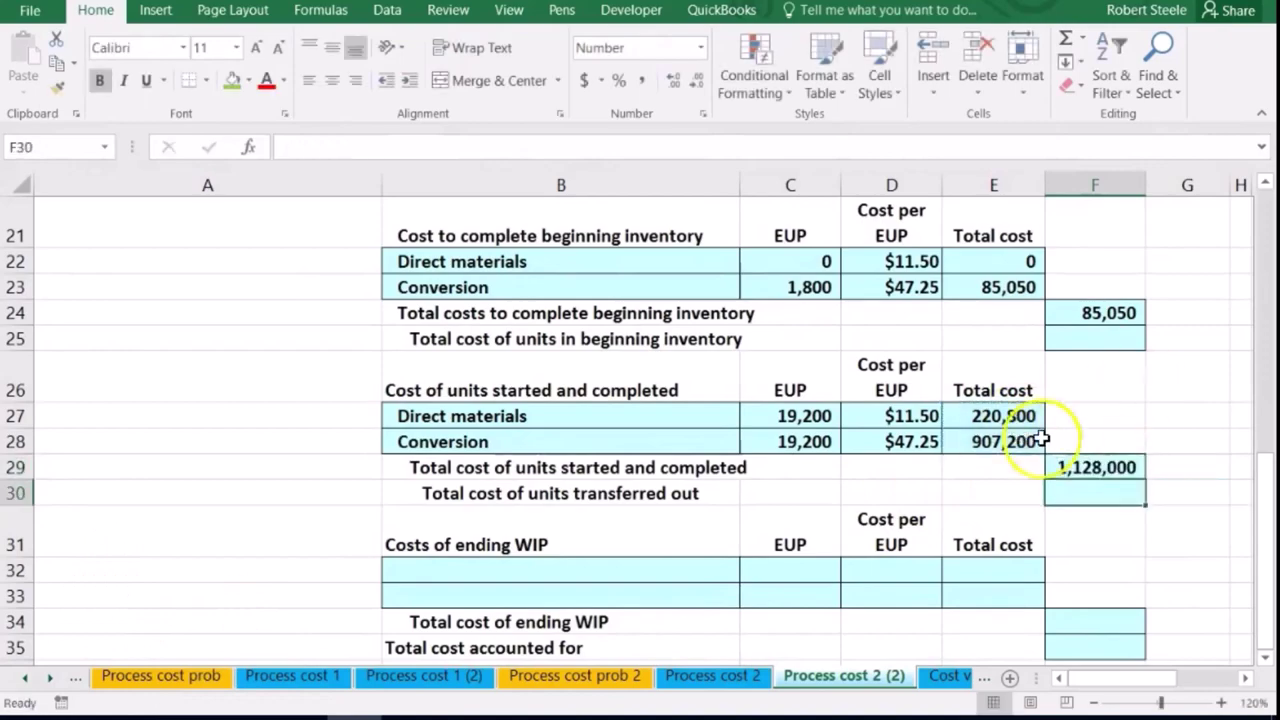
- Fill the Units started and completed row B10:G10 in the equivalent units table with the same light green as row 9
scroll(395, 483, "up", 1)
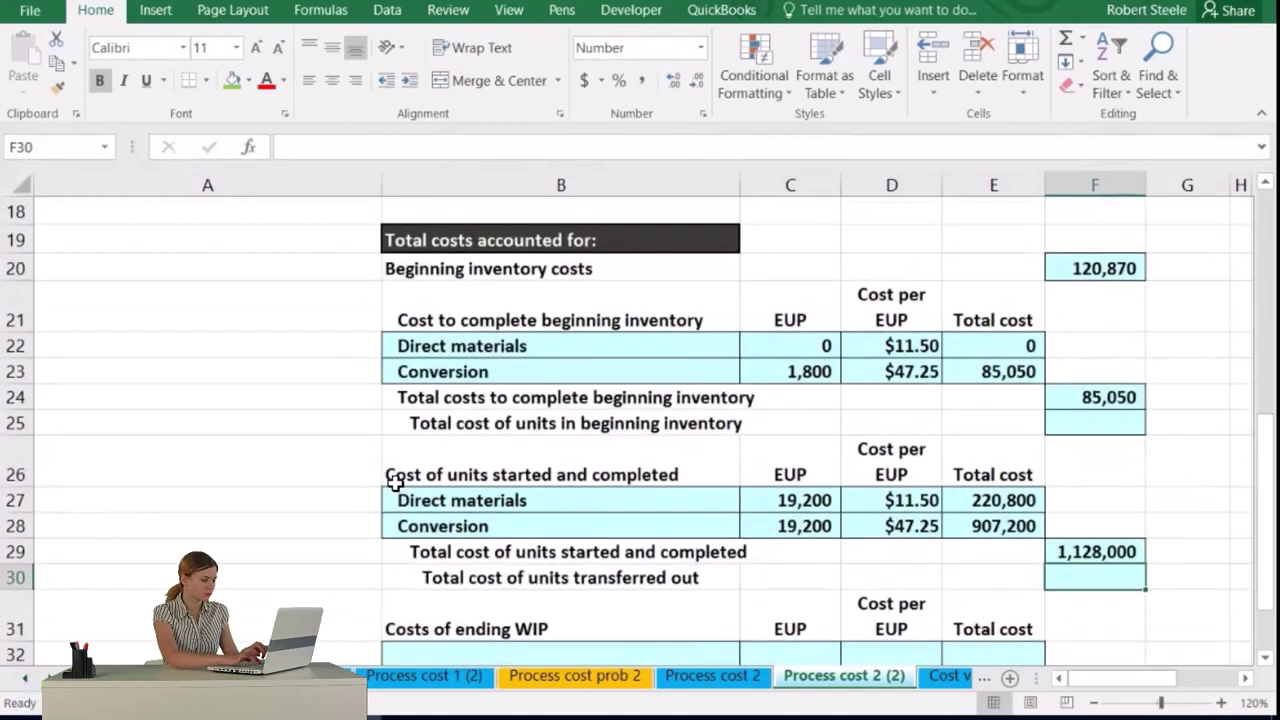
scroll(395, 483, "up", 4)
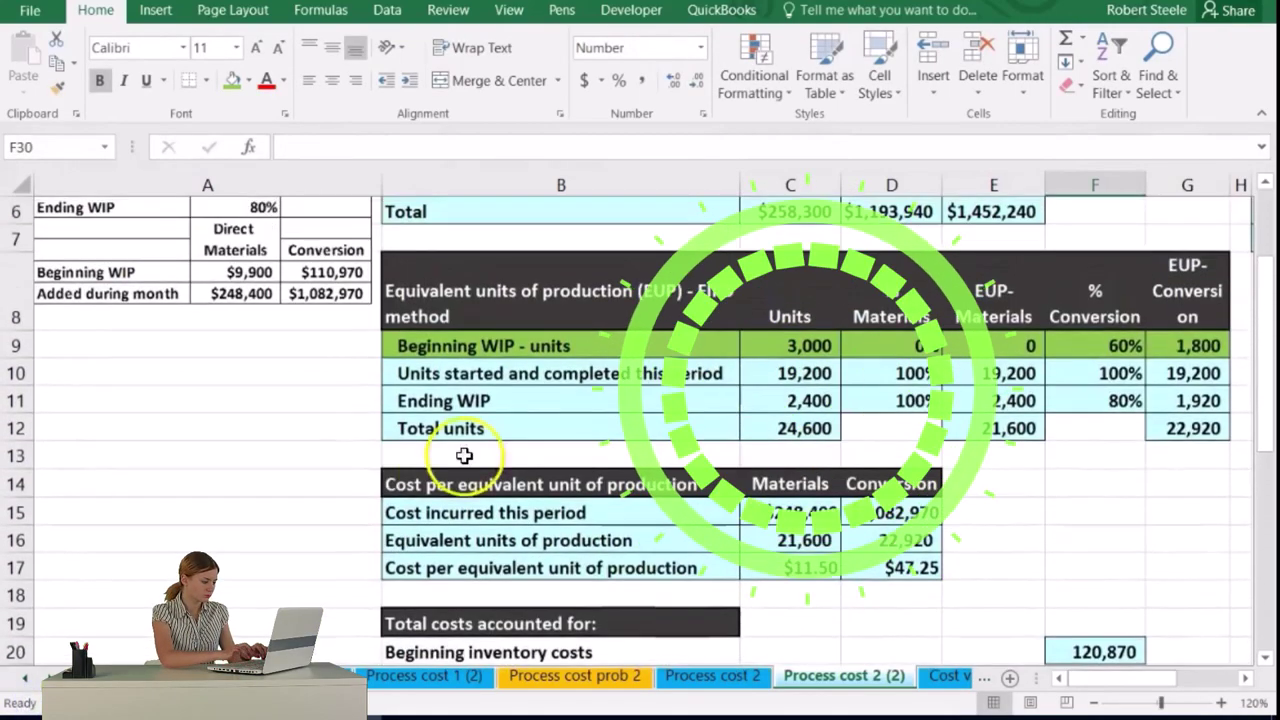
left_click_drag(474, 383, 1130, 360)
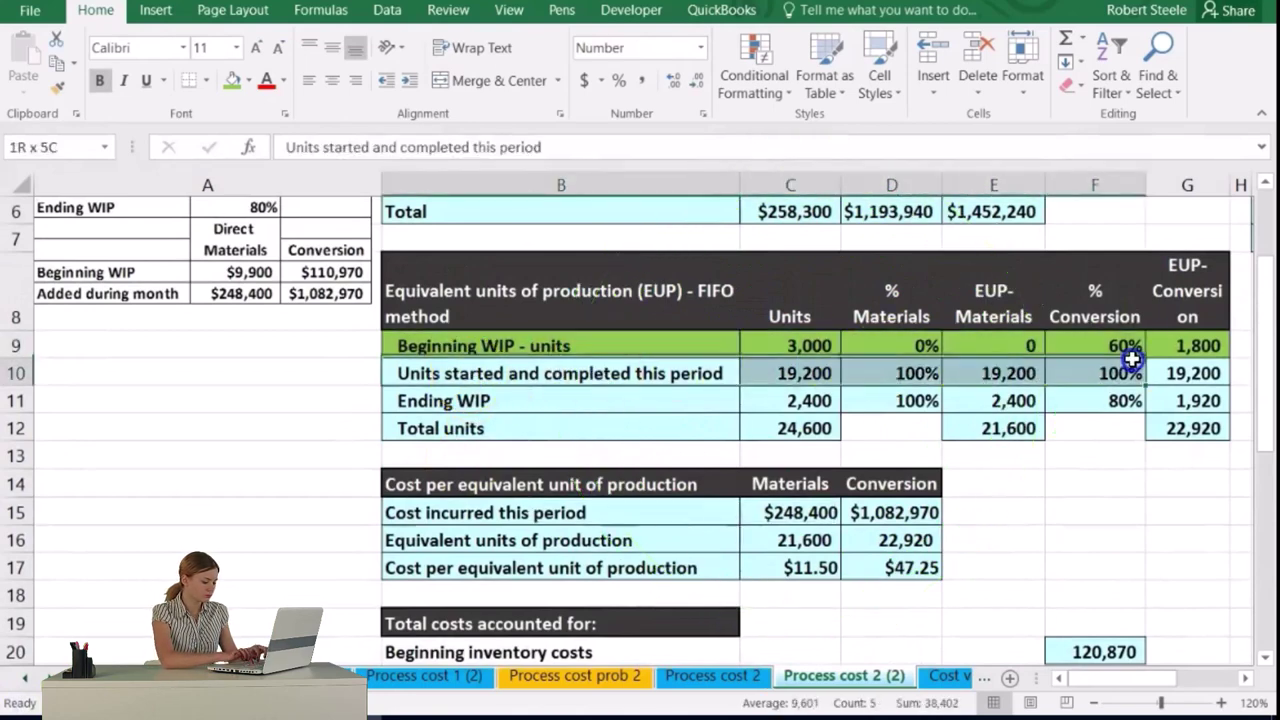
right_click(1197, 380)
left_click(1005, 212)
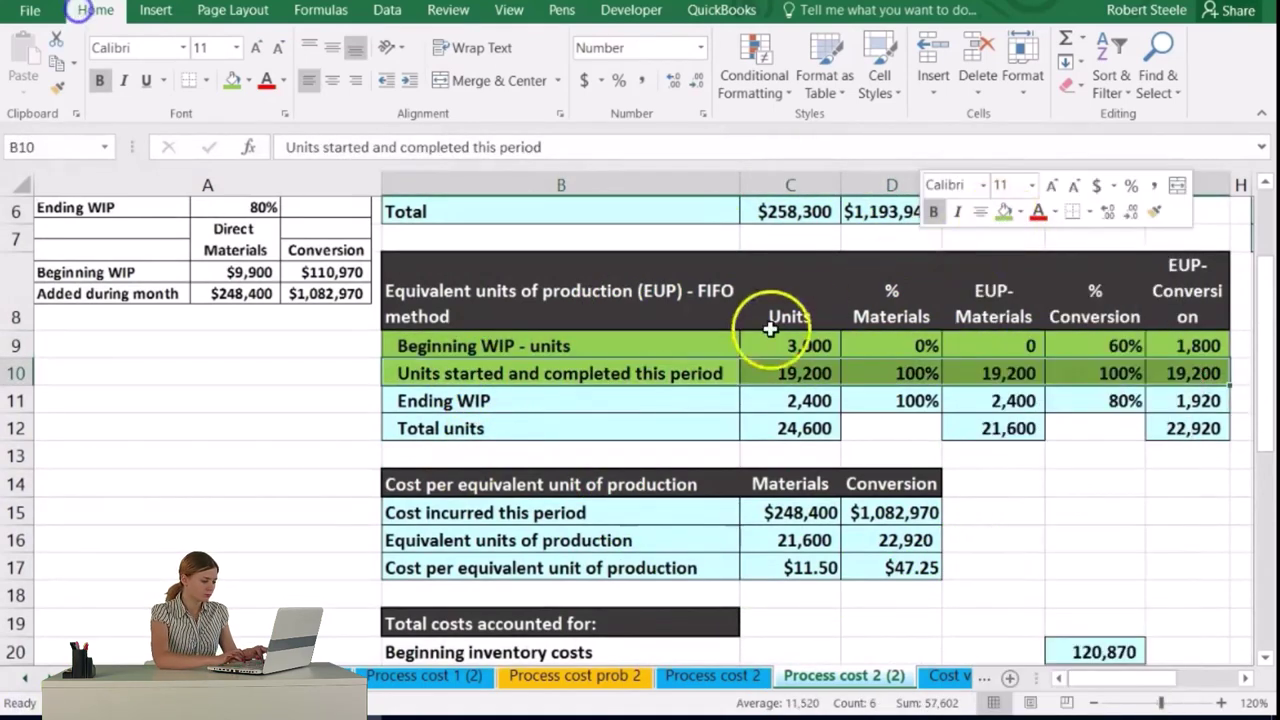
left_click(657, 373)
left_click(534, 401)
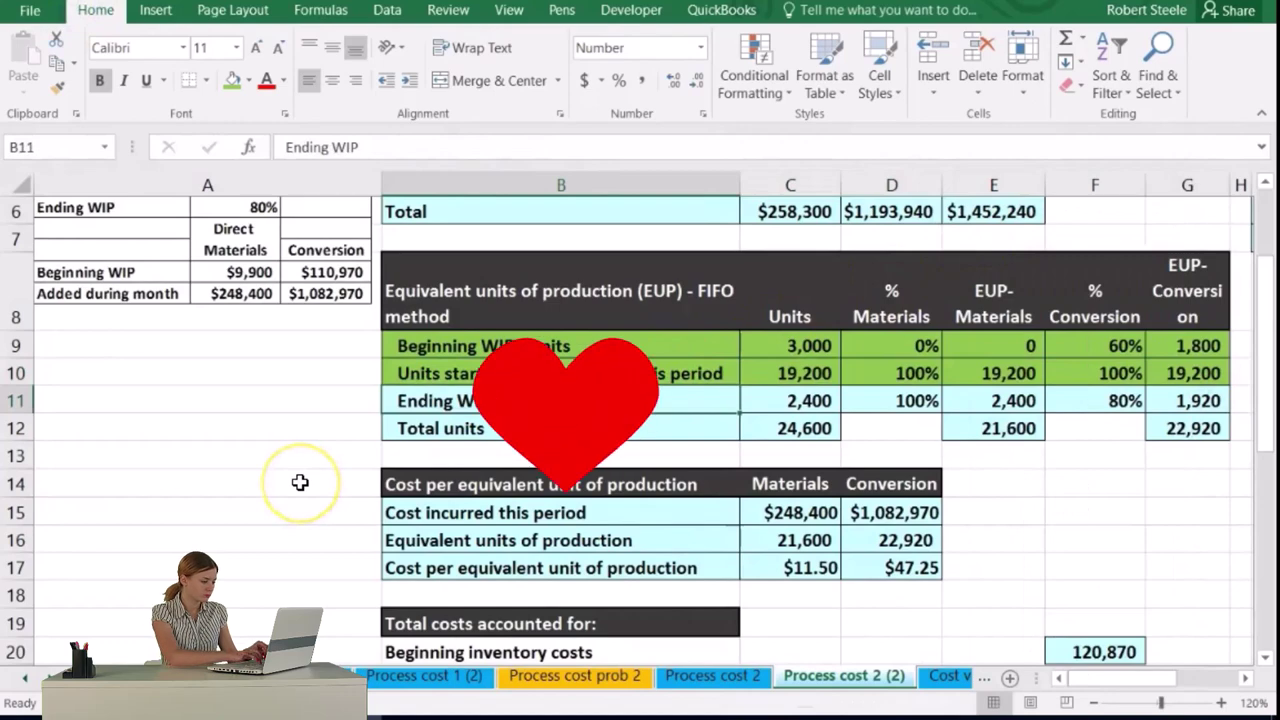
- Examine the total cost of units in beginning inventory line in row 25 and the beginning inventory costs in F20
scroll(300, 482, "down", 4)
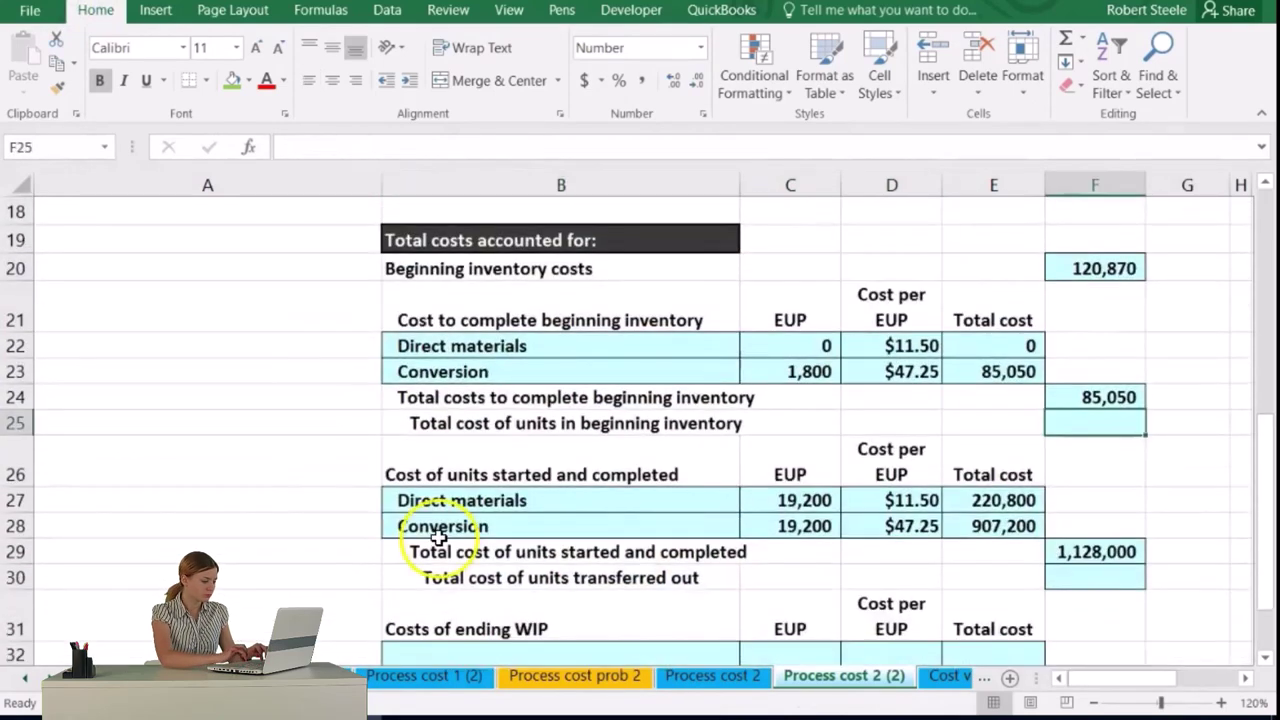
left_click(462, 442)
left_click(434, 414)
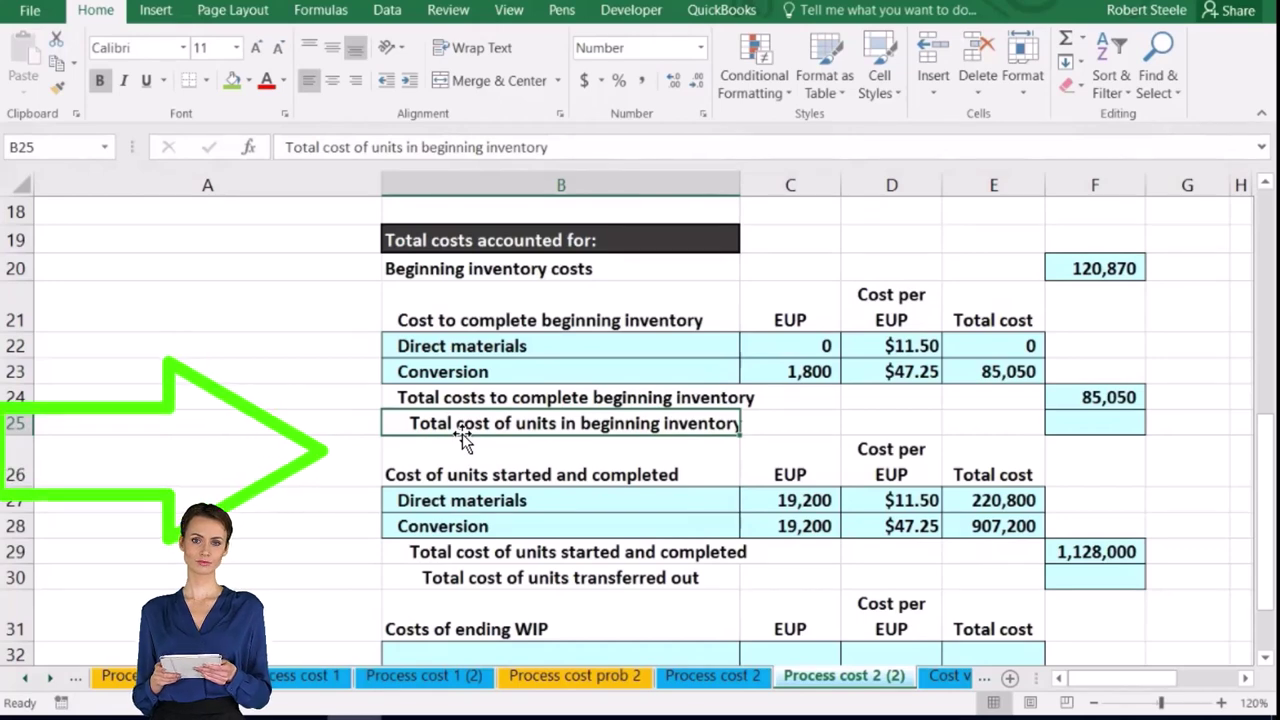
left_click(650, 413)
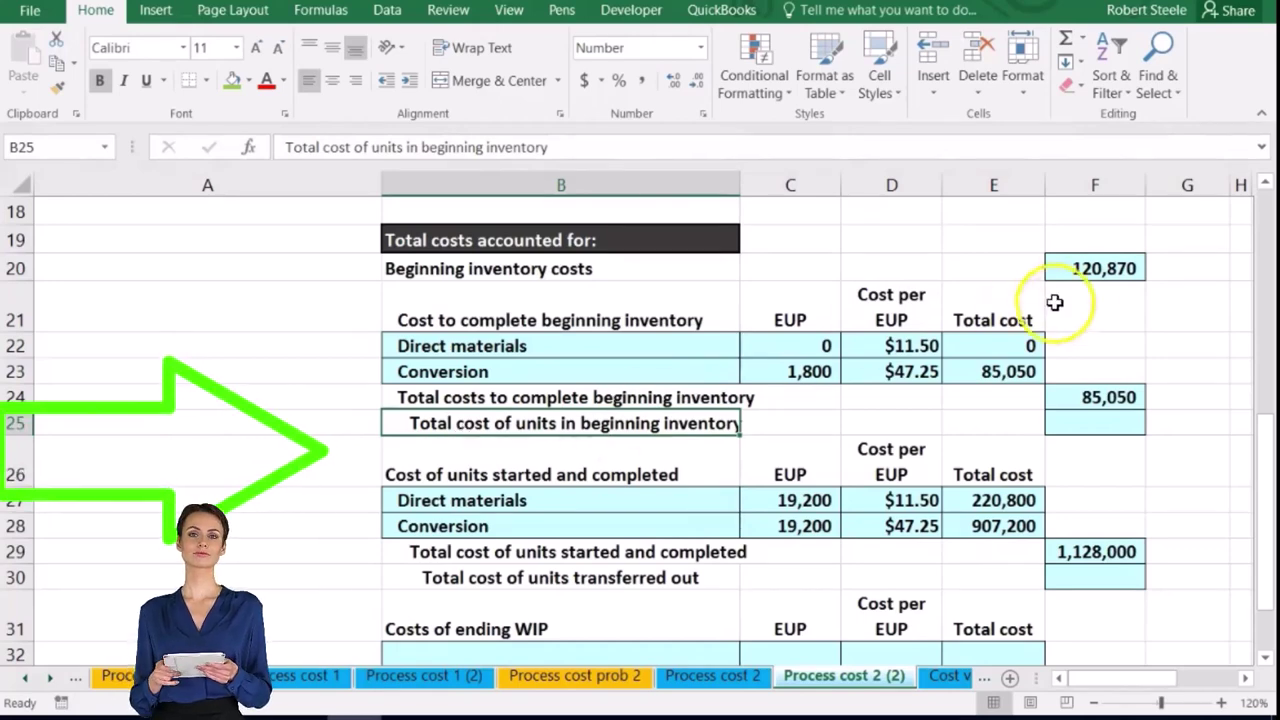
left_click(1072, 268)
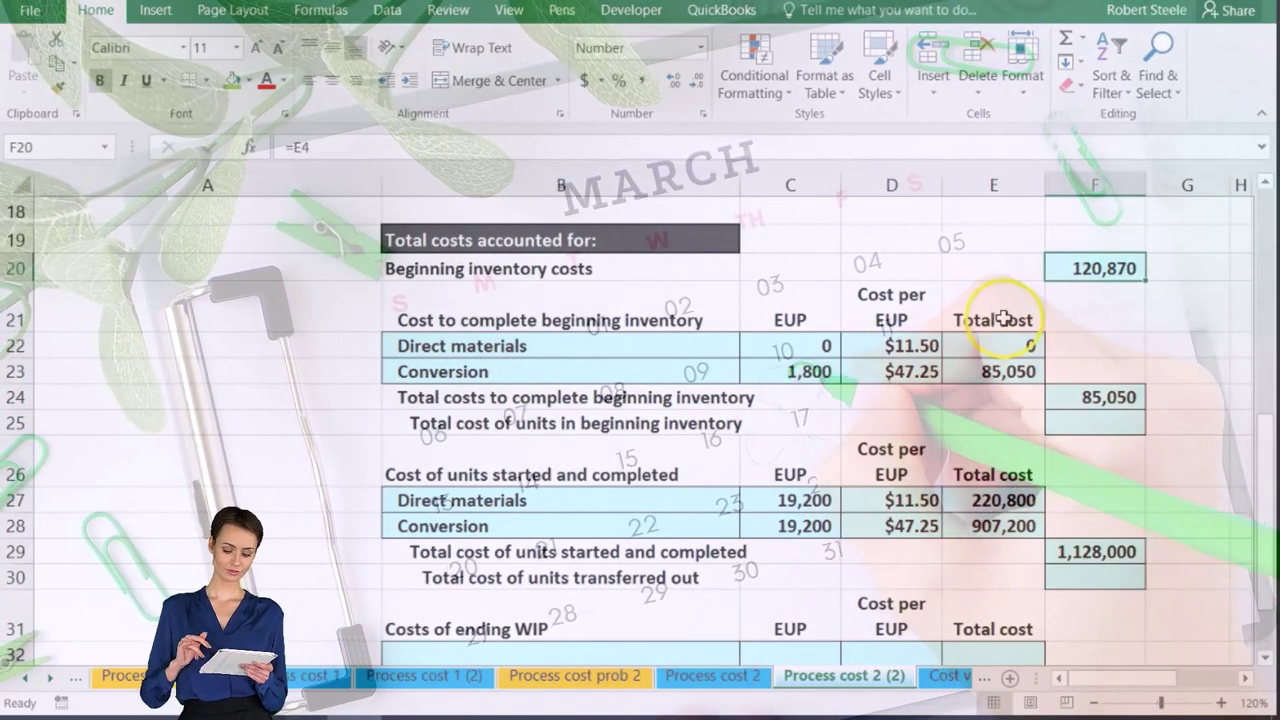
- Trace F20 to its source and total the cost of units in beginning inventory in F25 by summing F20:F24
key("ctrl+bracketleft")
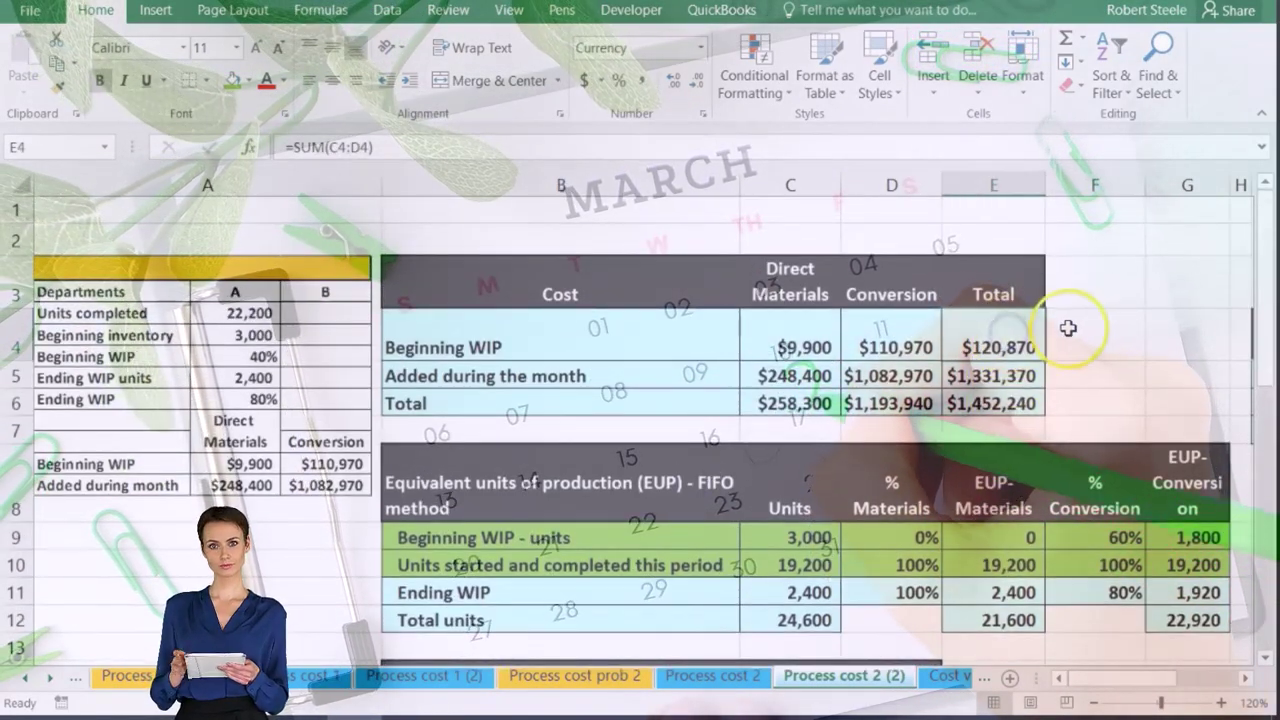
scroll(1072, 327, "down", 9)
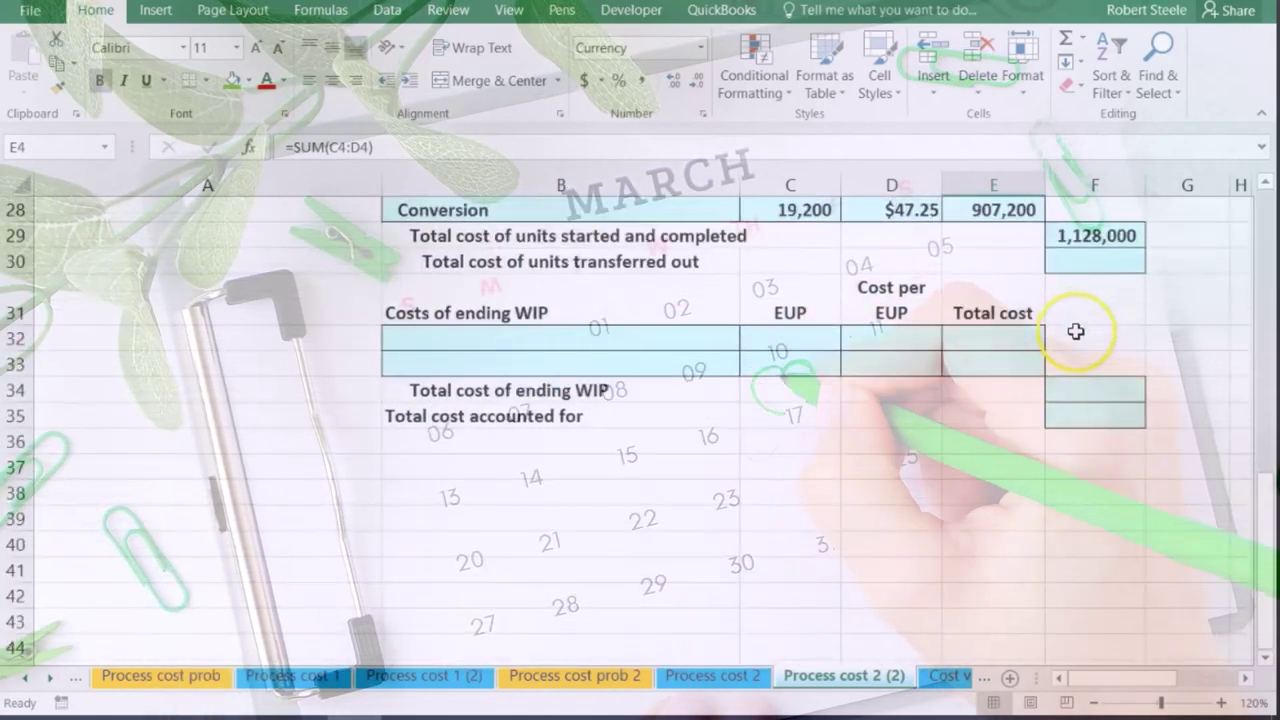
scroll(1074, 330, "up", 3)
left_click(1090, 240)
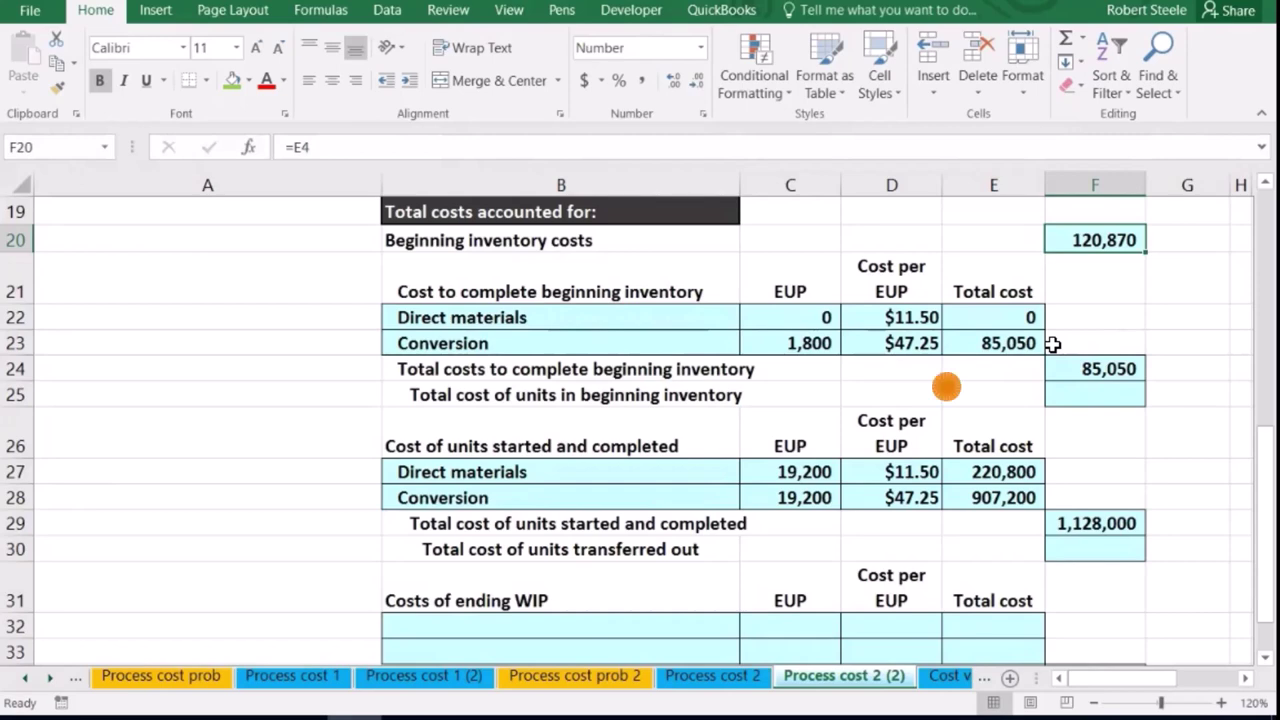
left_click(1093, 390)
type("=")
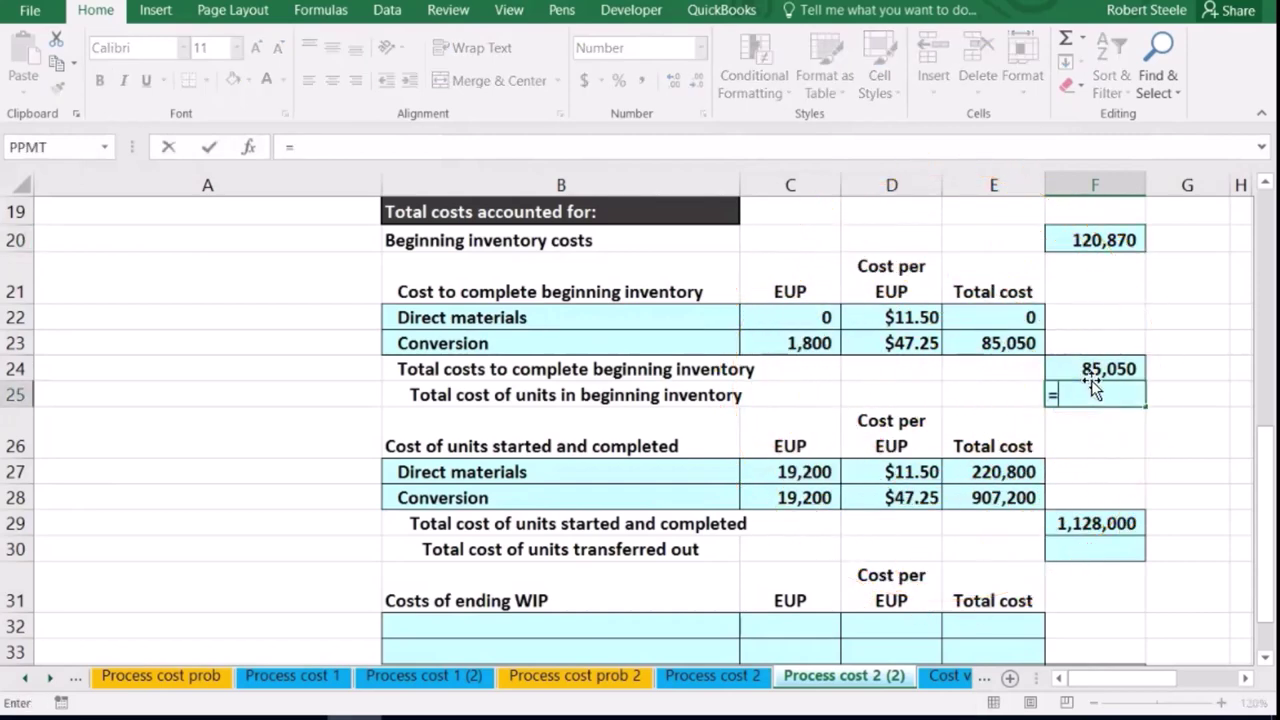
type("sum(")
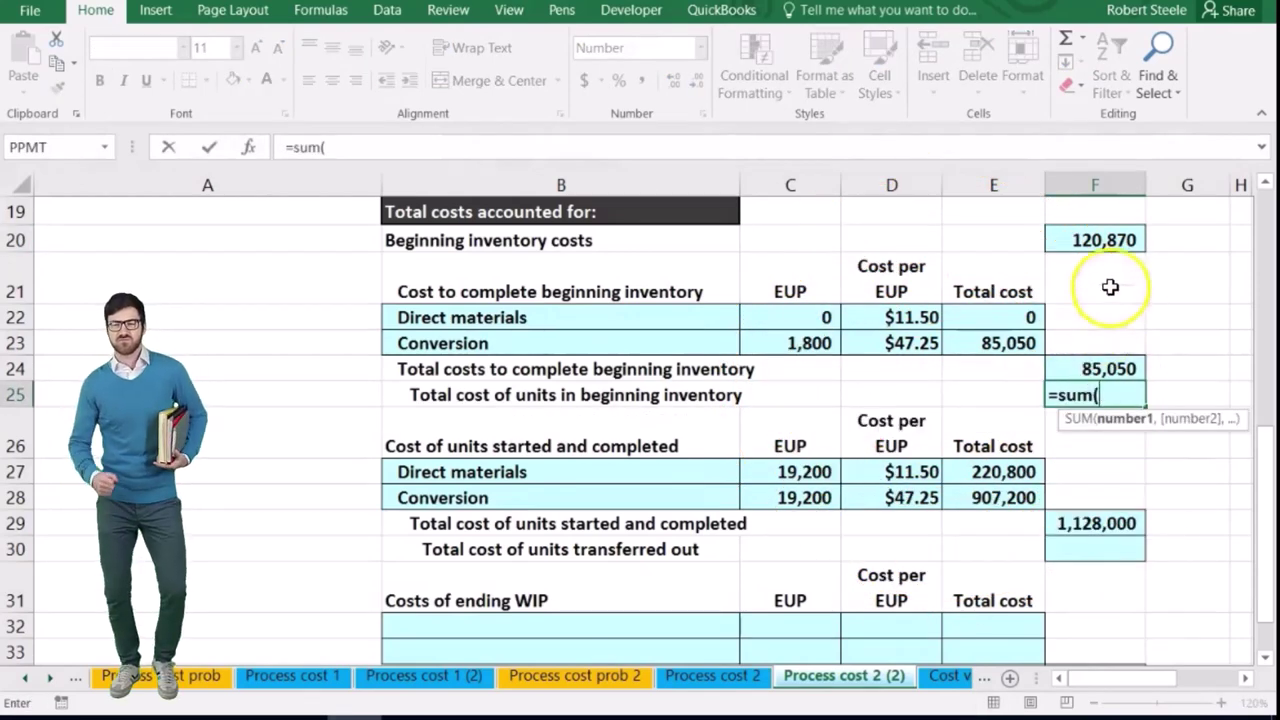
left_click(1116, 241)
left_click_drag(1116, 241, 1097, 368)
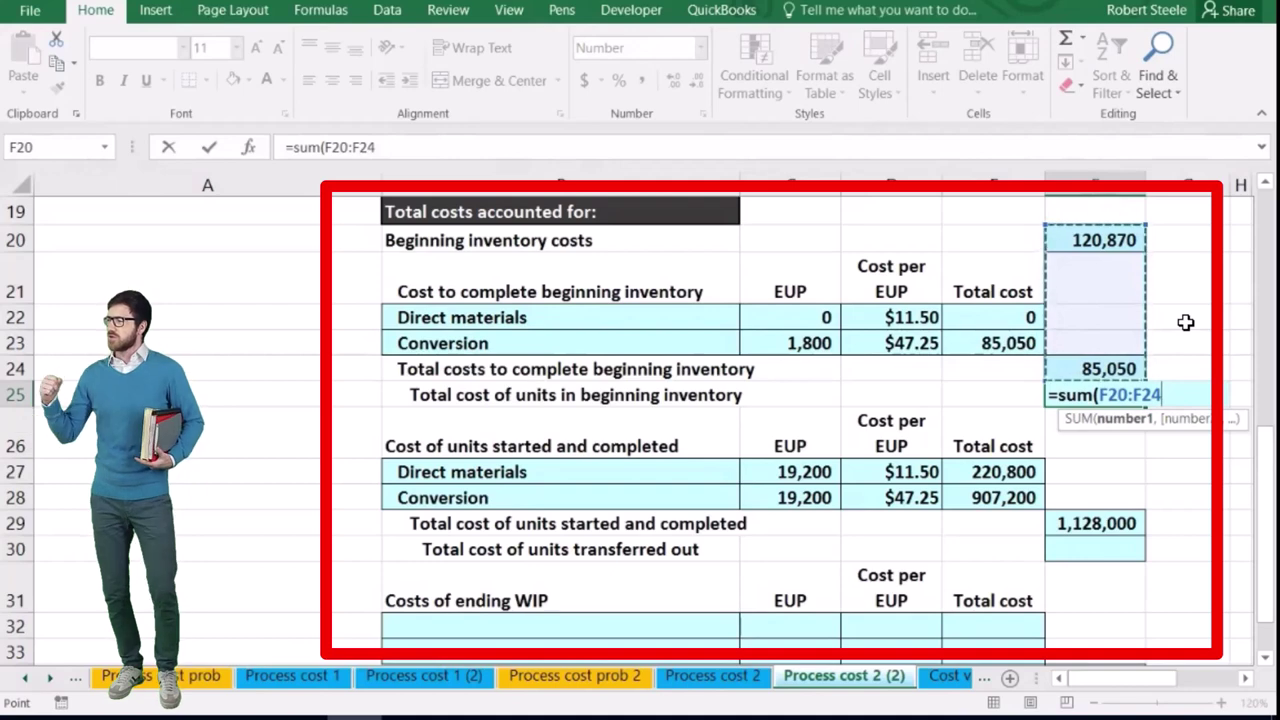
key("Return")
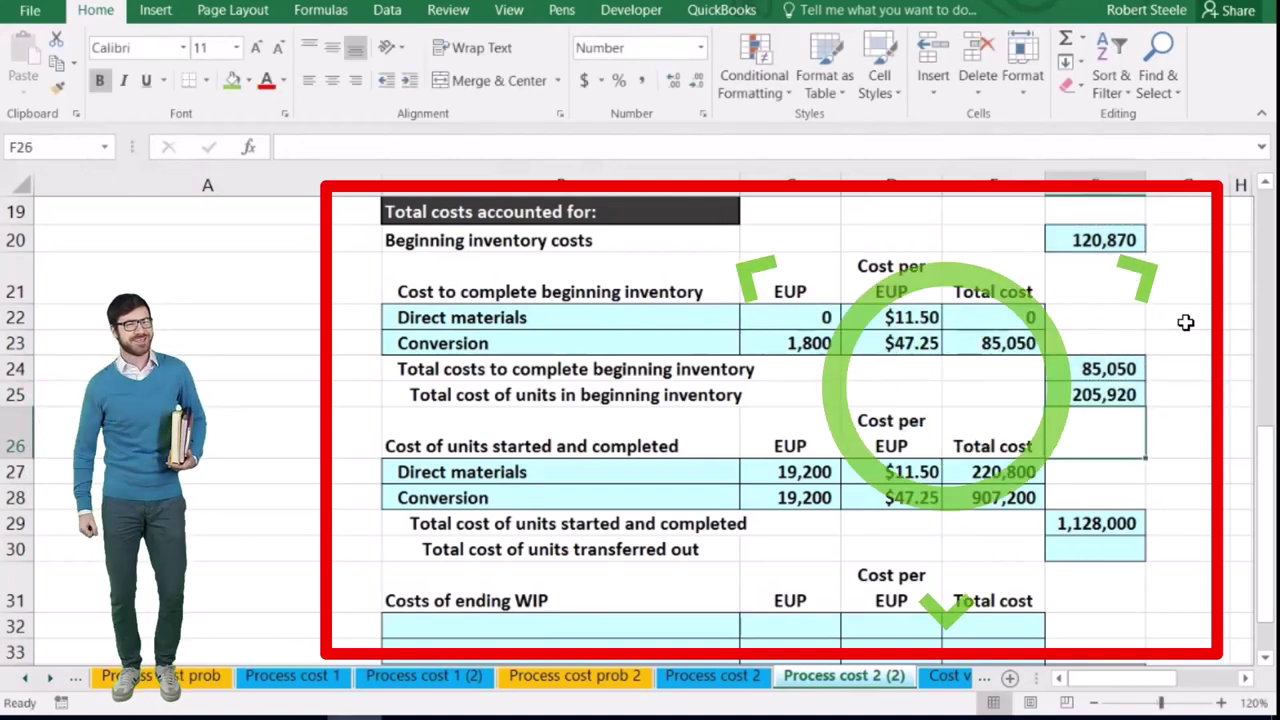
- Total the cost of units transferred out in F30 by summing F25:F29
left_click(676, 553)
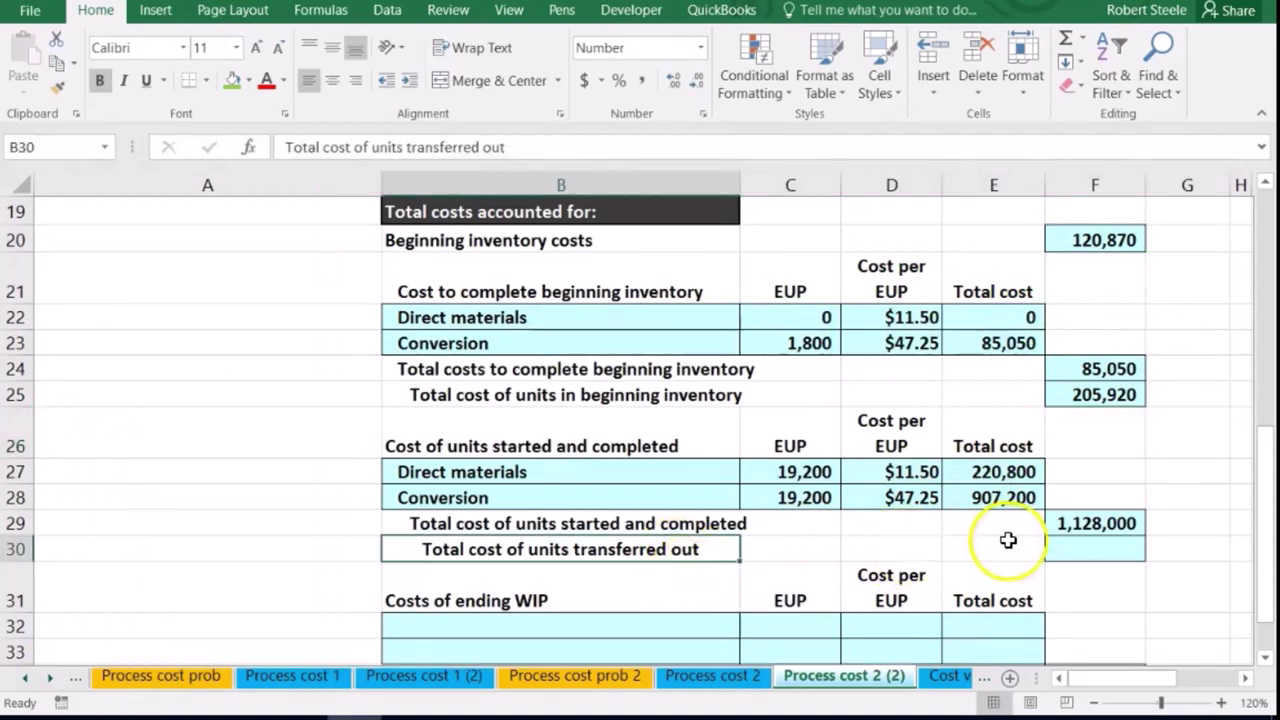
left_click(1071, 545)
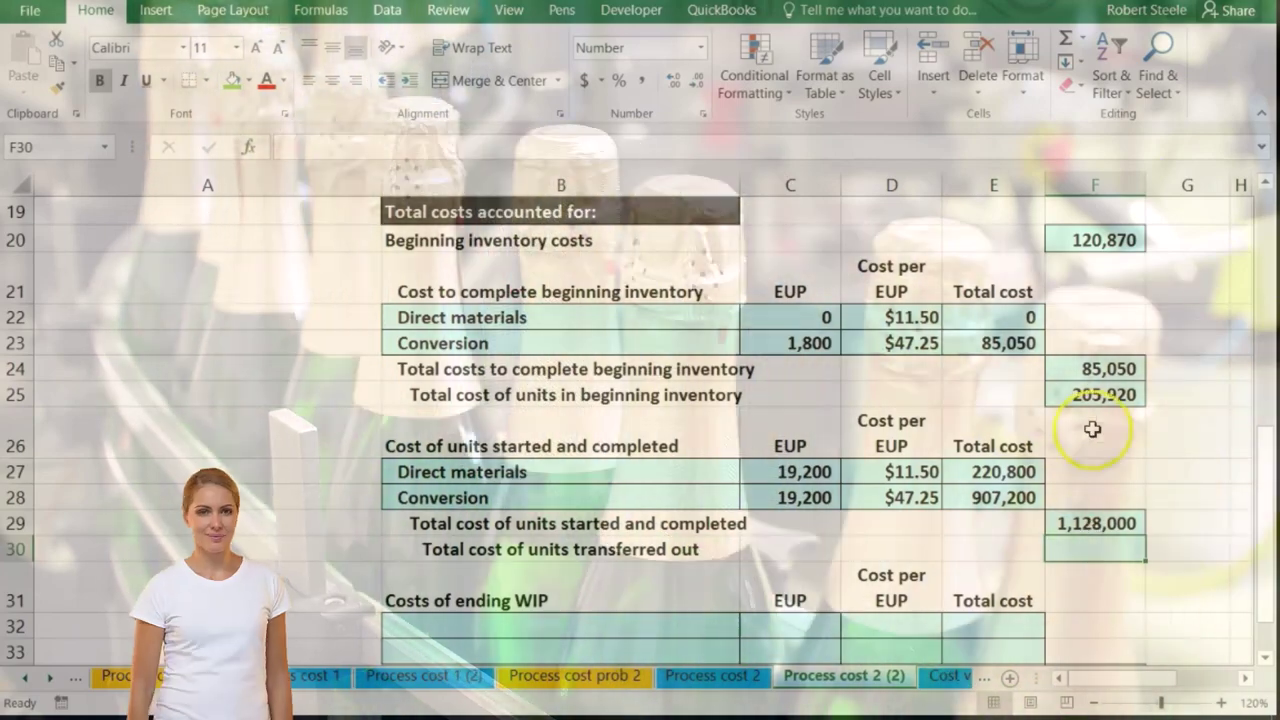
left_click(1089, 397)
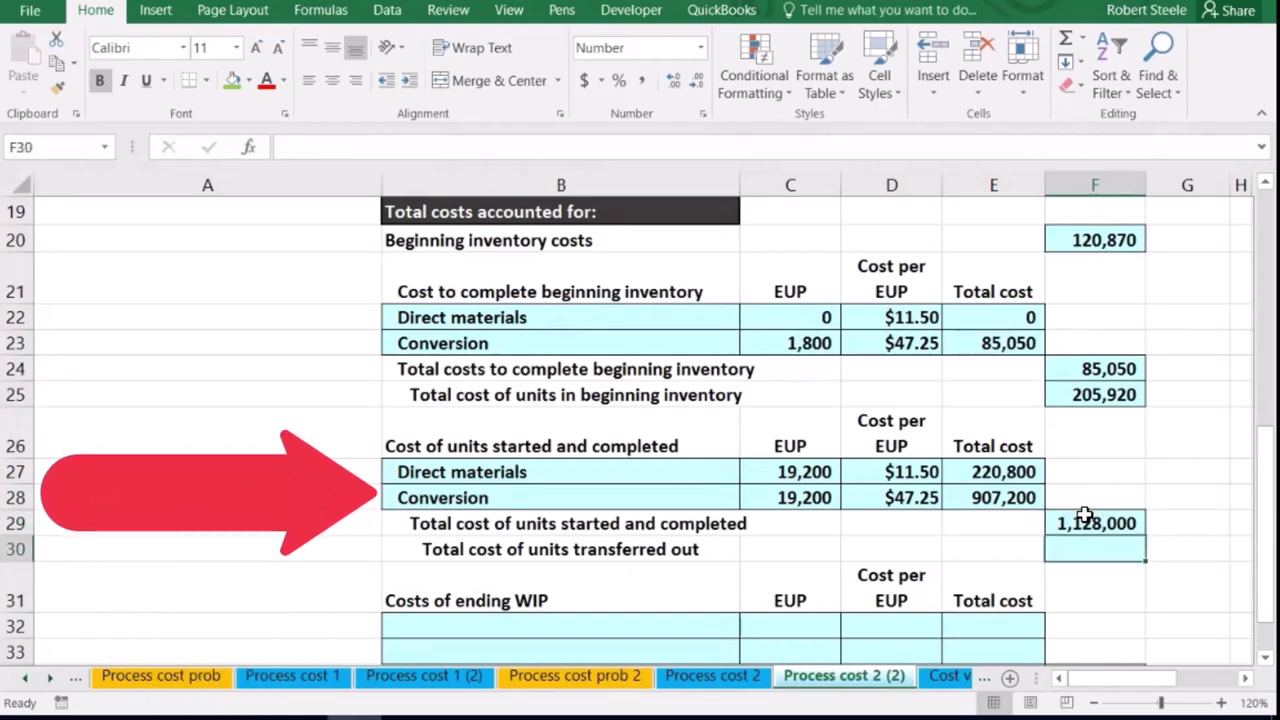
type("=sum(")
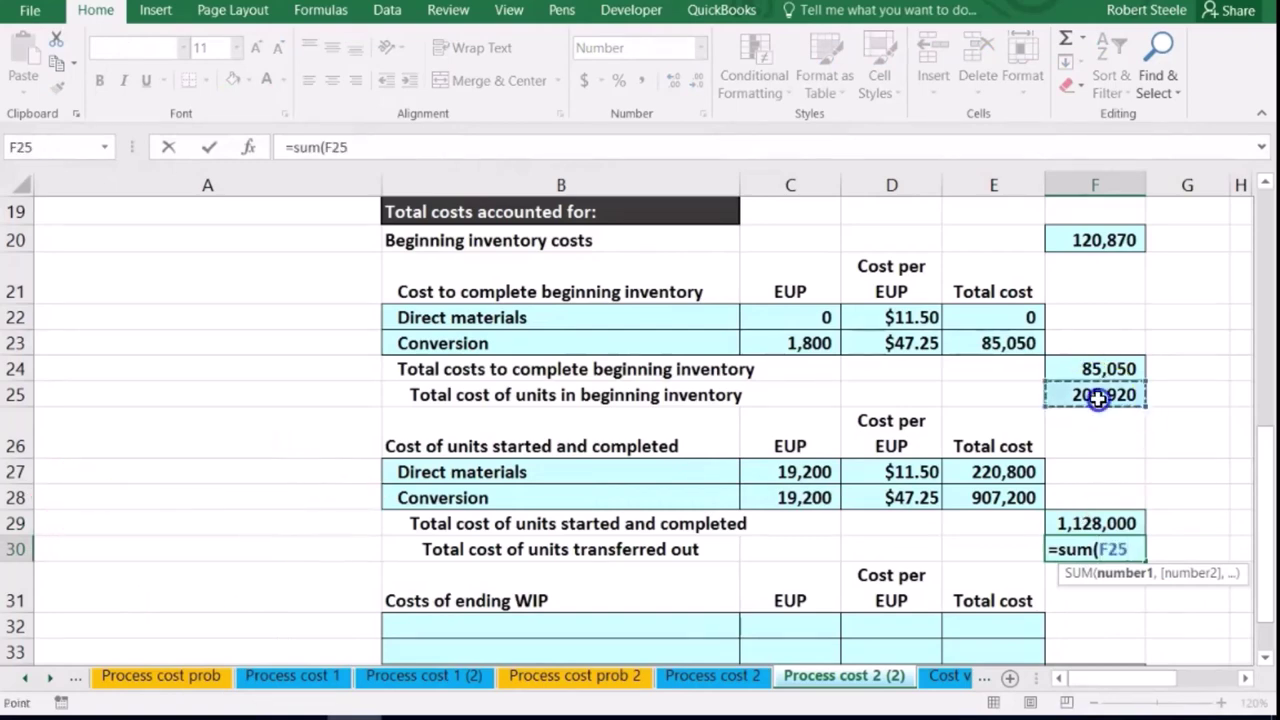
left_click_drag(1096, 397, 1092, 478)
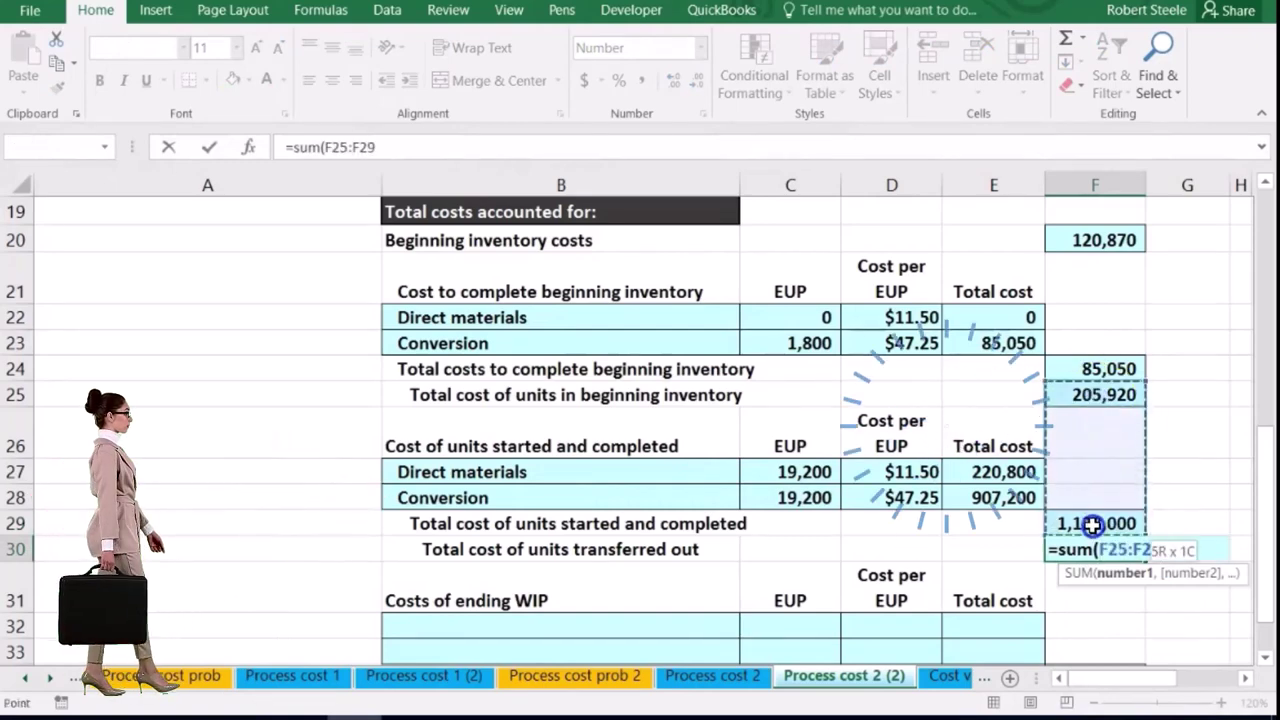
left_click_drag(1092, 524, 1092, 524)
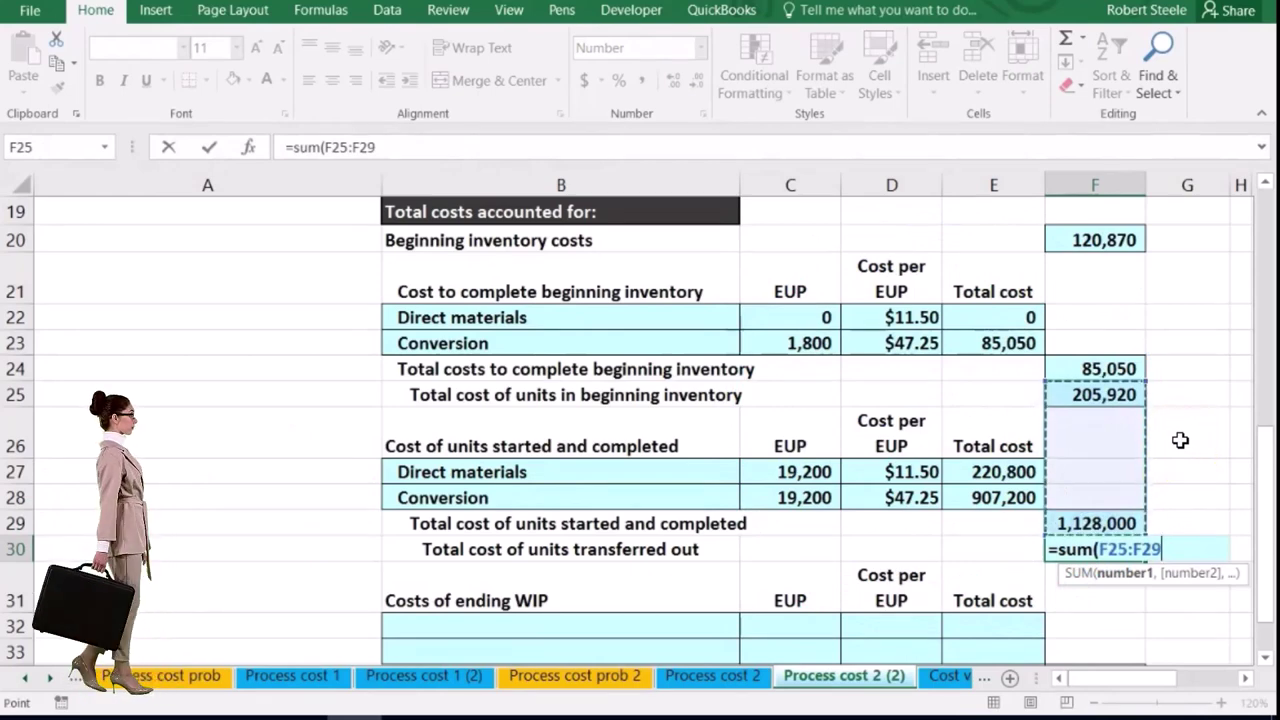
key("Return")
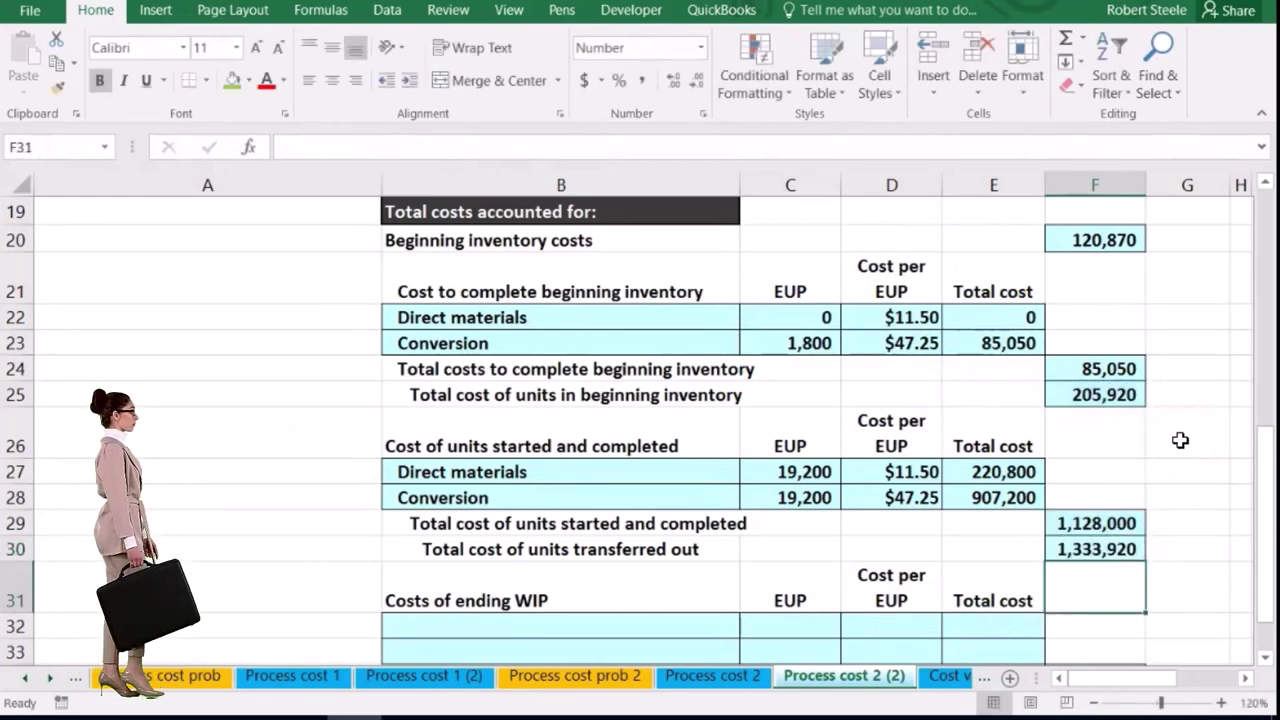
left_click(1100, 549)
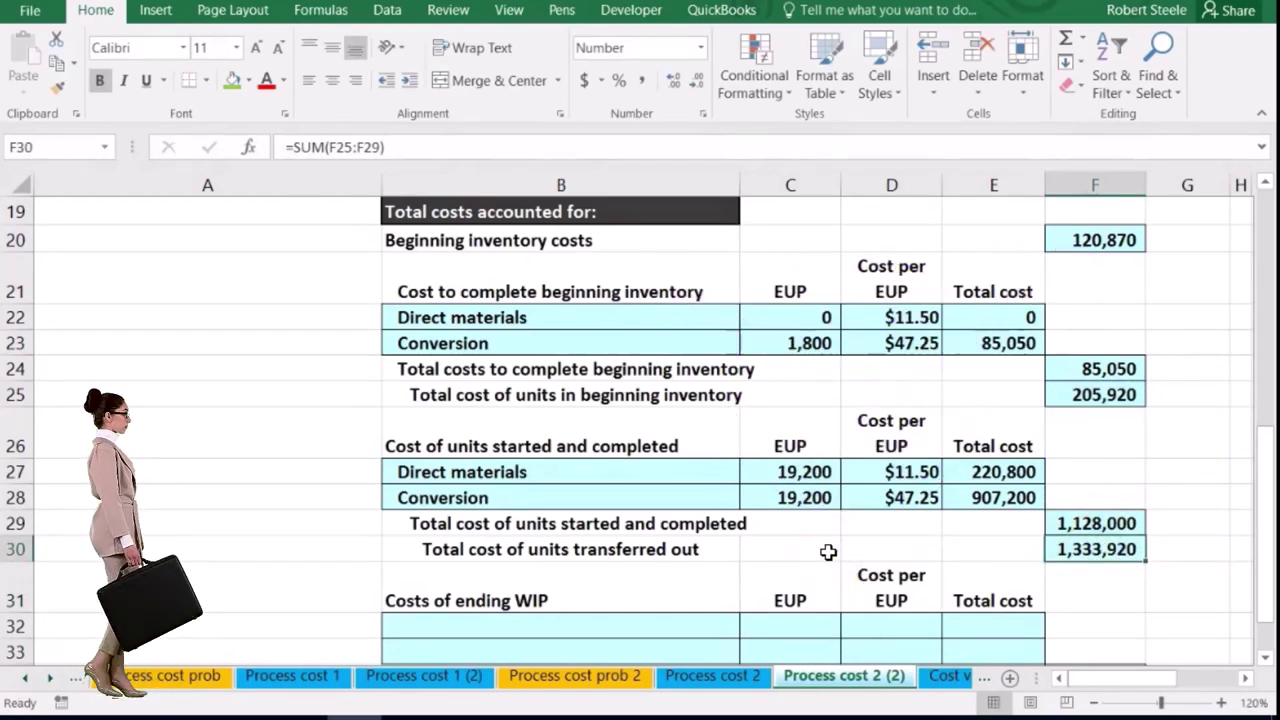
- Label the first Costs of ending WIP row in B32 as Direct materials with a reference to B27
scroll(828, 552, "down", 1)
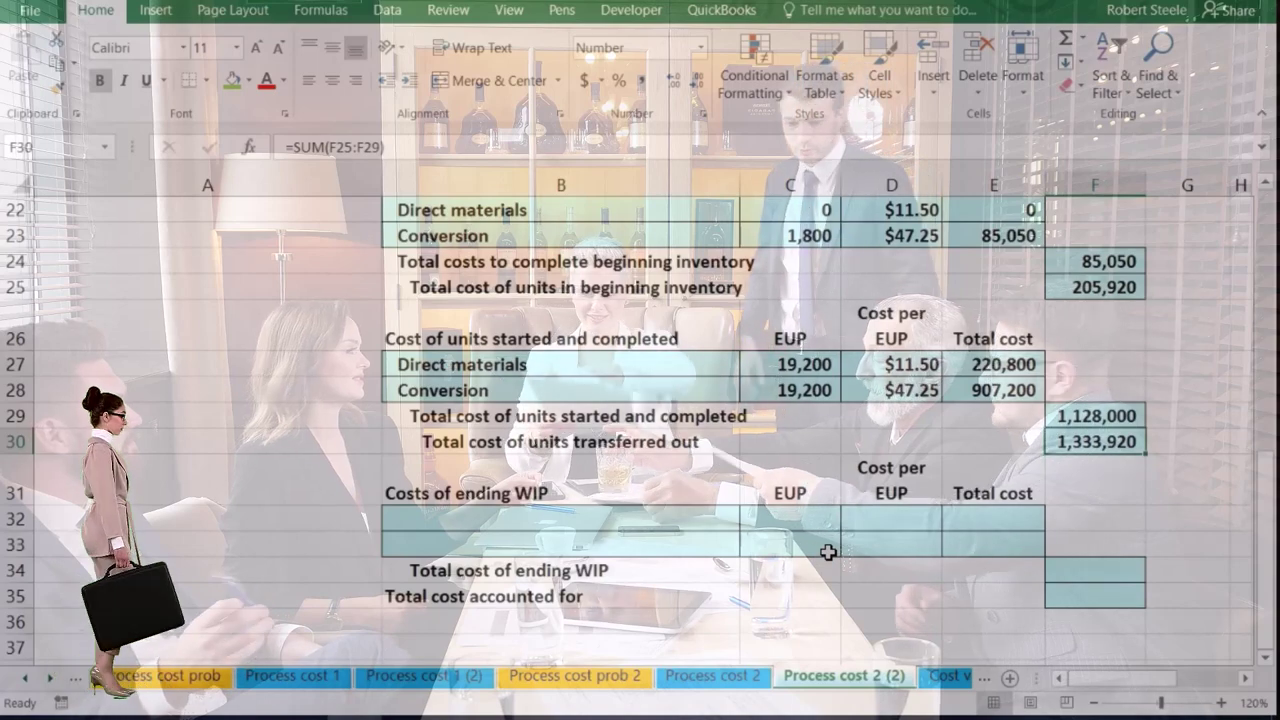
left_click(612, 519)
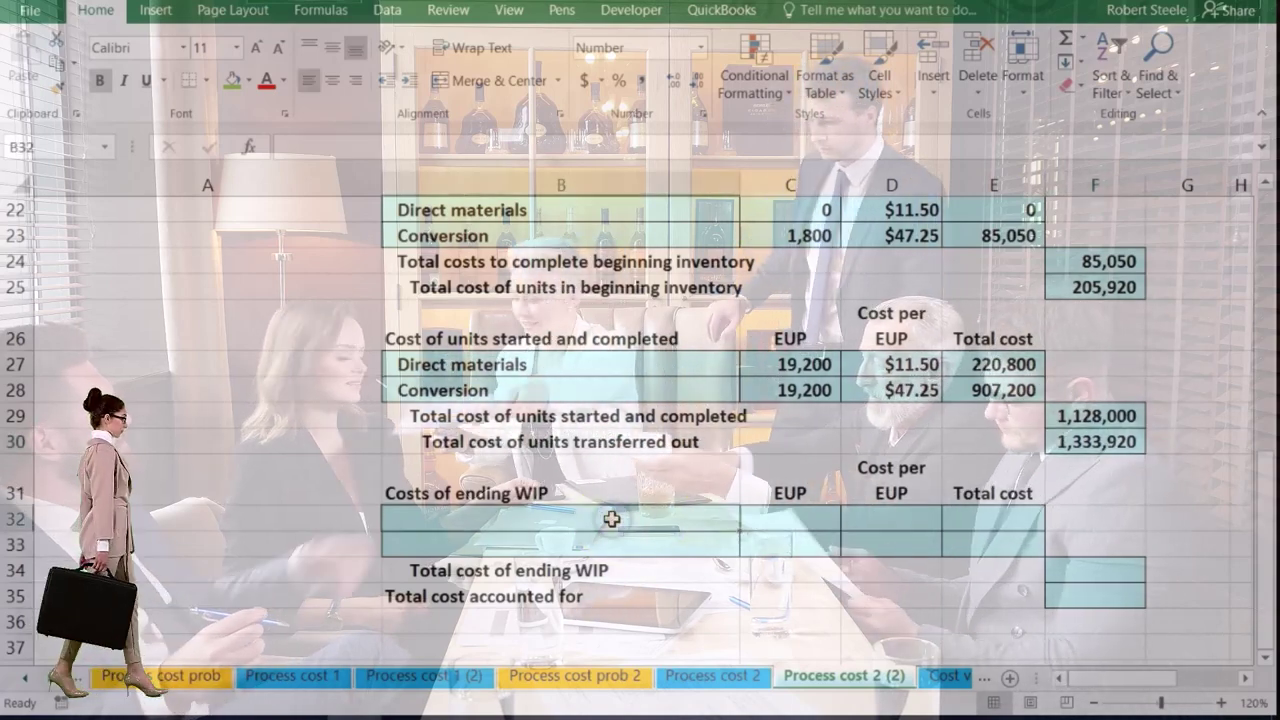
type("=")
key("Up")
key("Up")
key("Up")
key("Up")
key("Up")
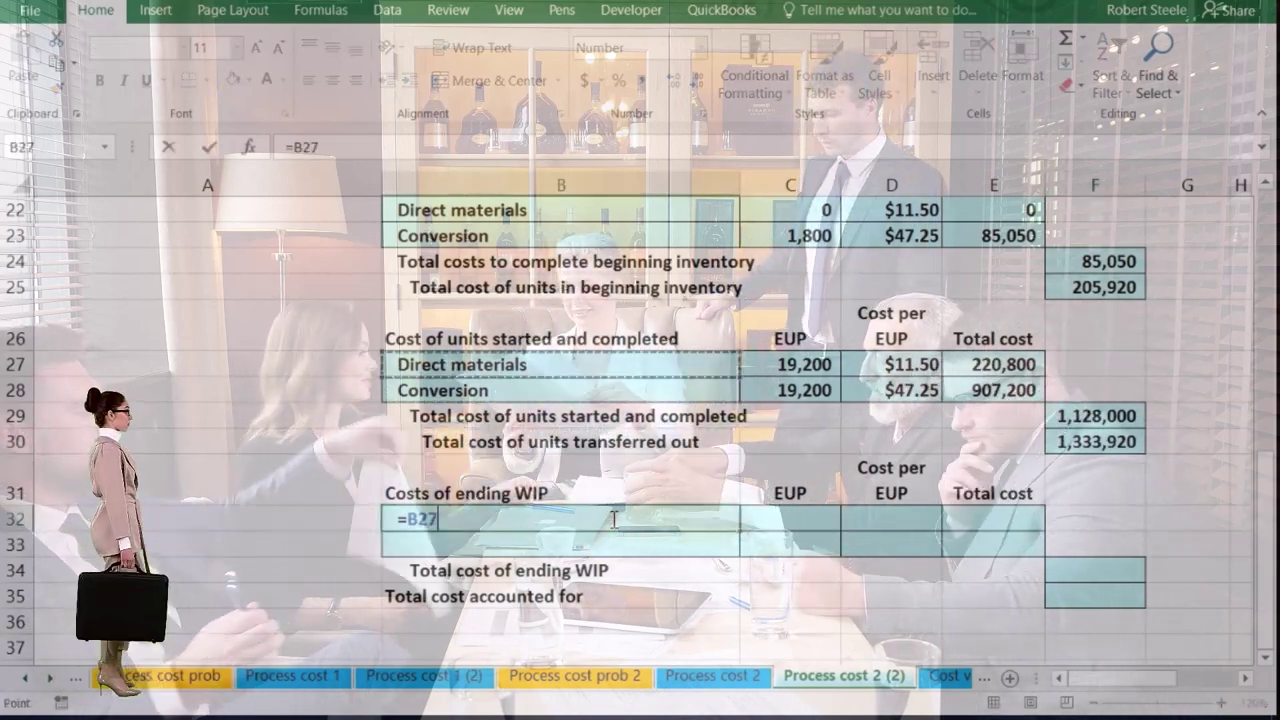
key("Tab")
- Link the ending WIP direct materials EUP in C32 to E11 in the equivalent units table
type("=")
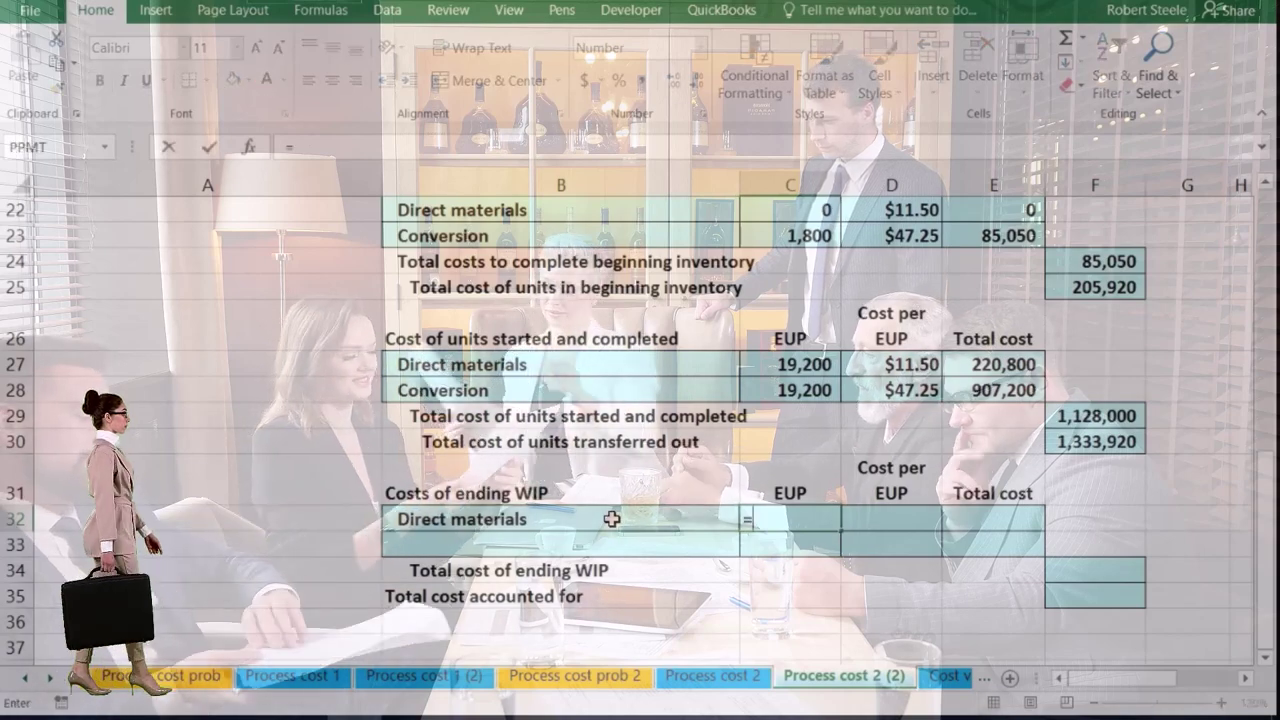
scroll(634, 514, "up", 5)
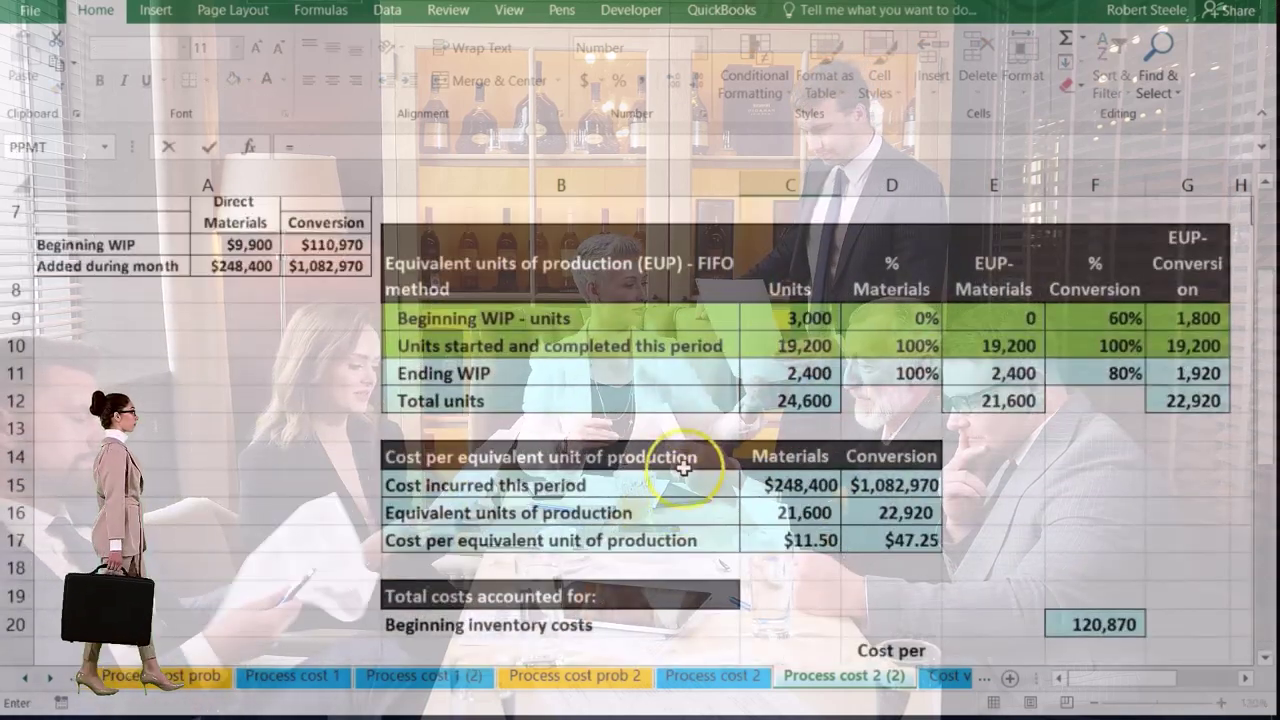
left_click(1007, 383)
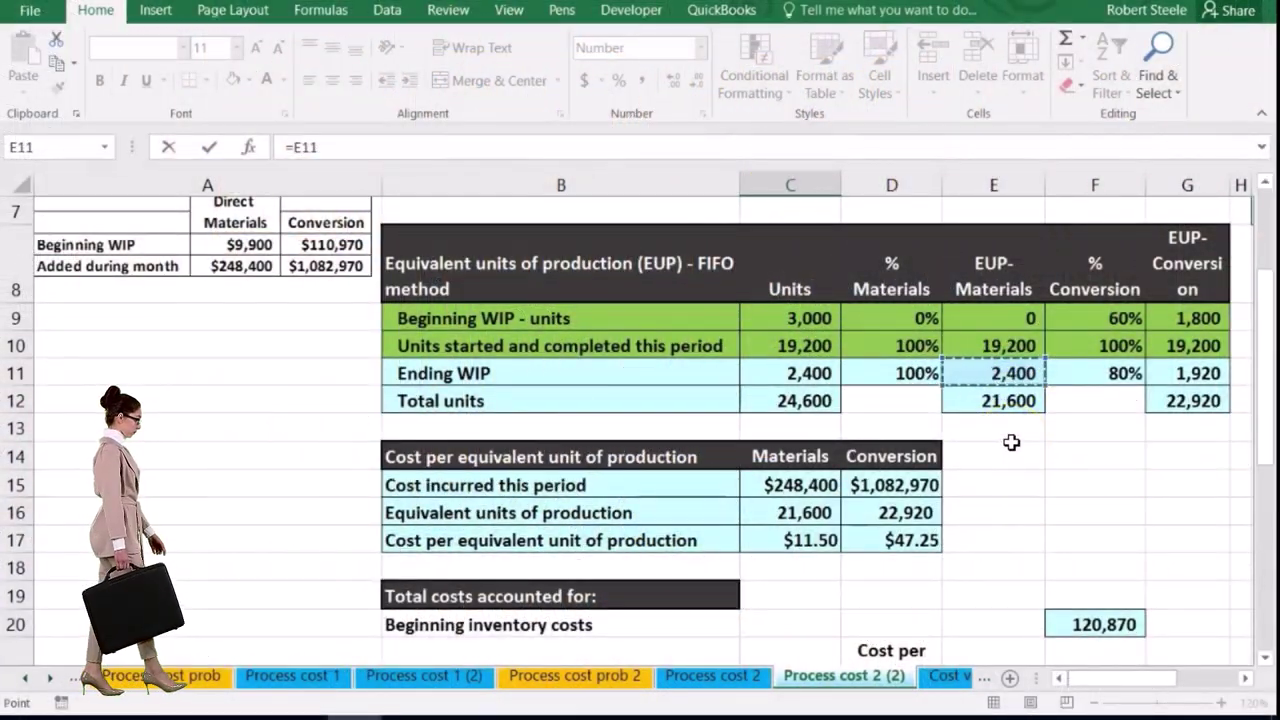
key("Return")
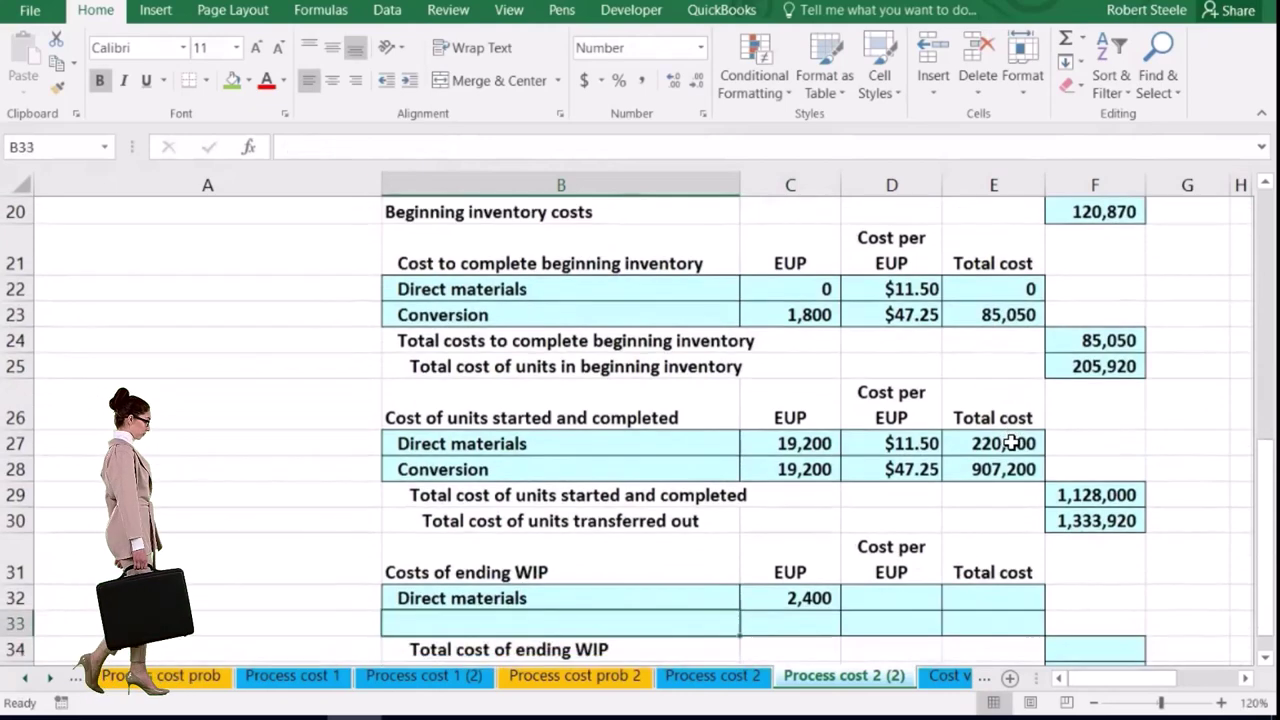
- Link the direct materials cost per EUP in D32 to C17 and calculate the total cost in E32 with =C32*D32
key("Up")
key("Right")
scroll(1012, 443, "down", 1)
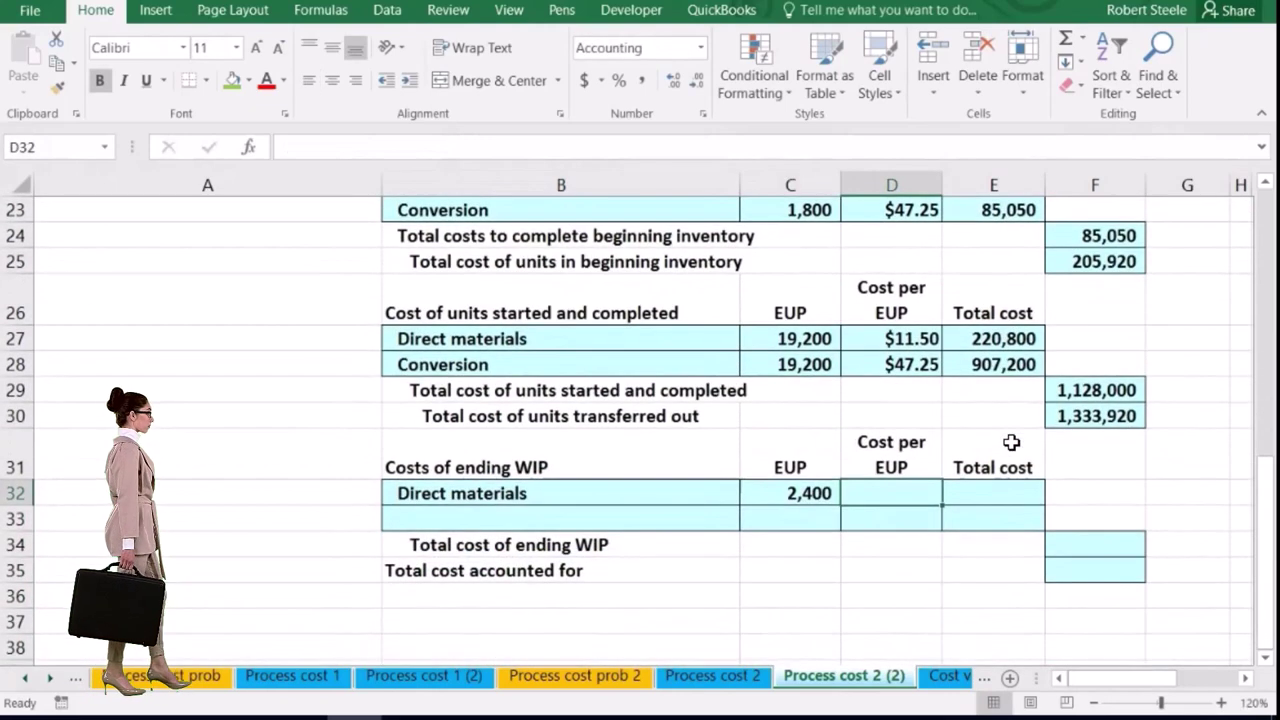
type("=")
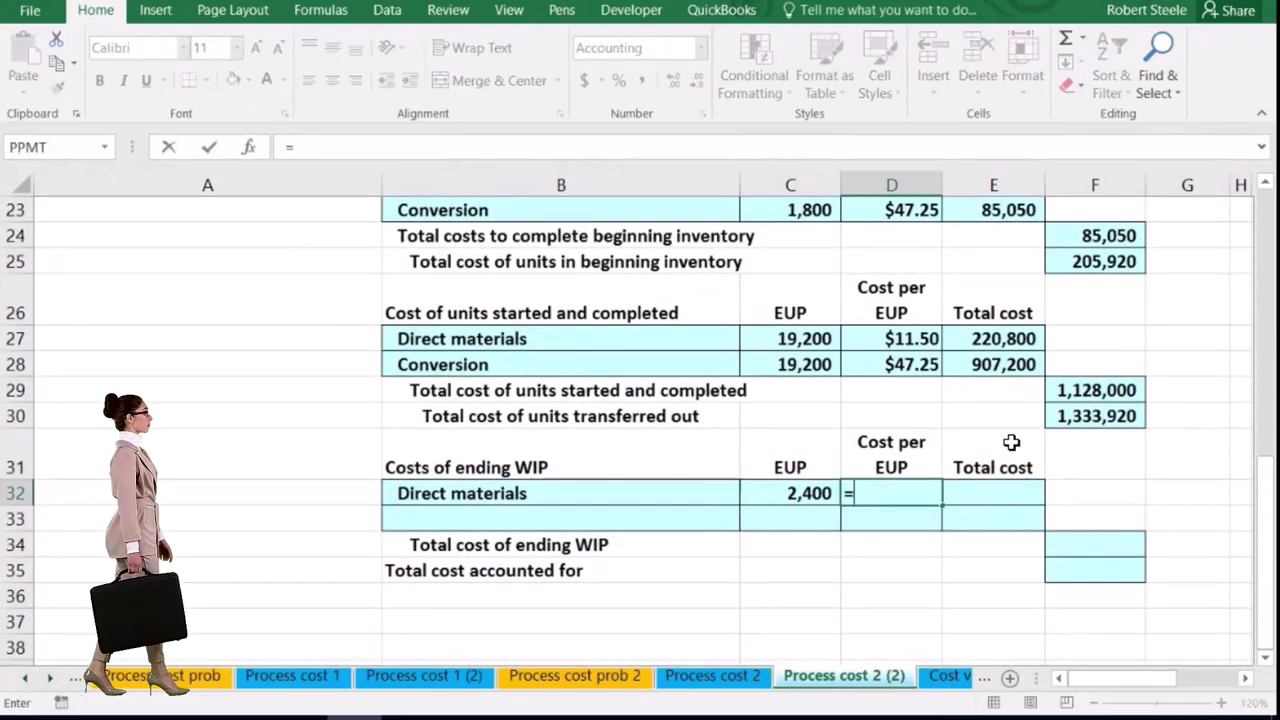
scroll(977, 537, "up", 3)
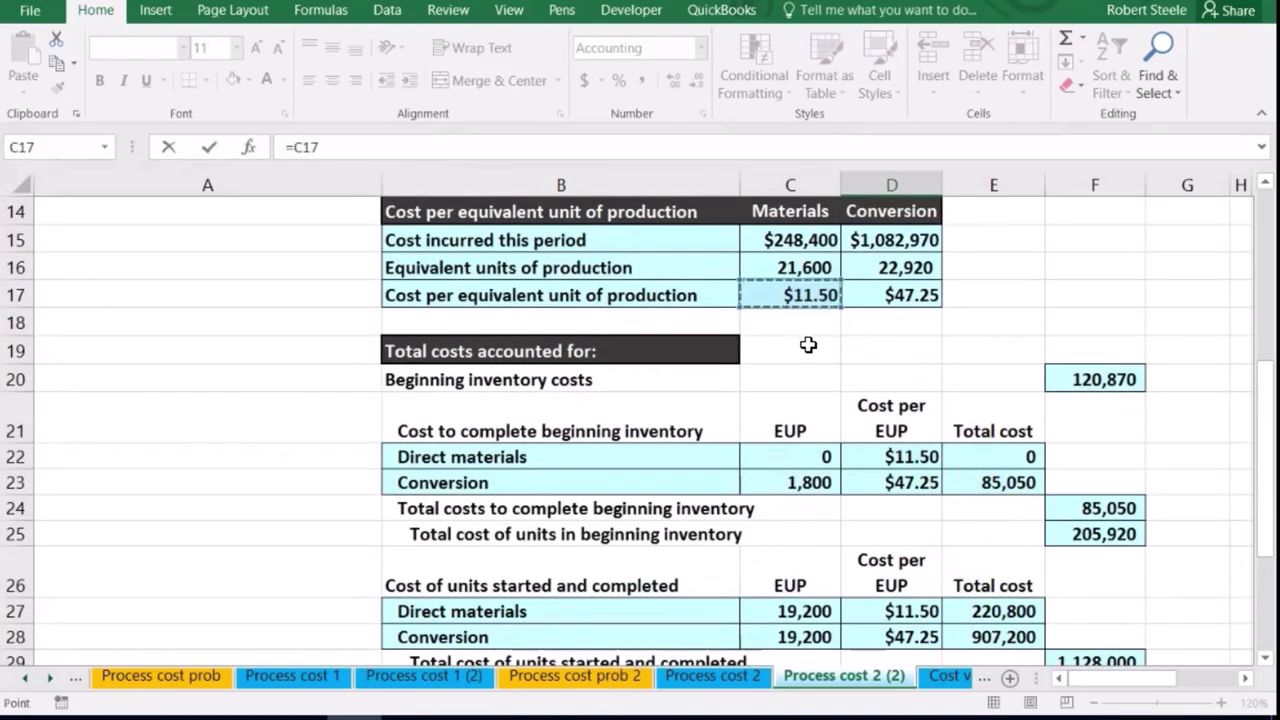
key("Tab")
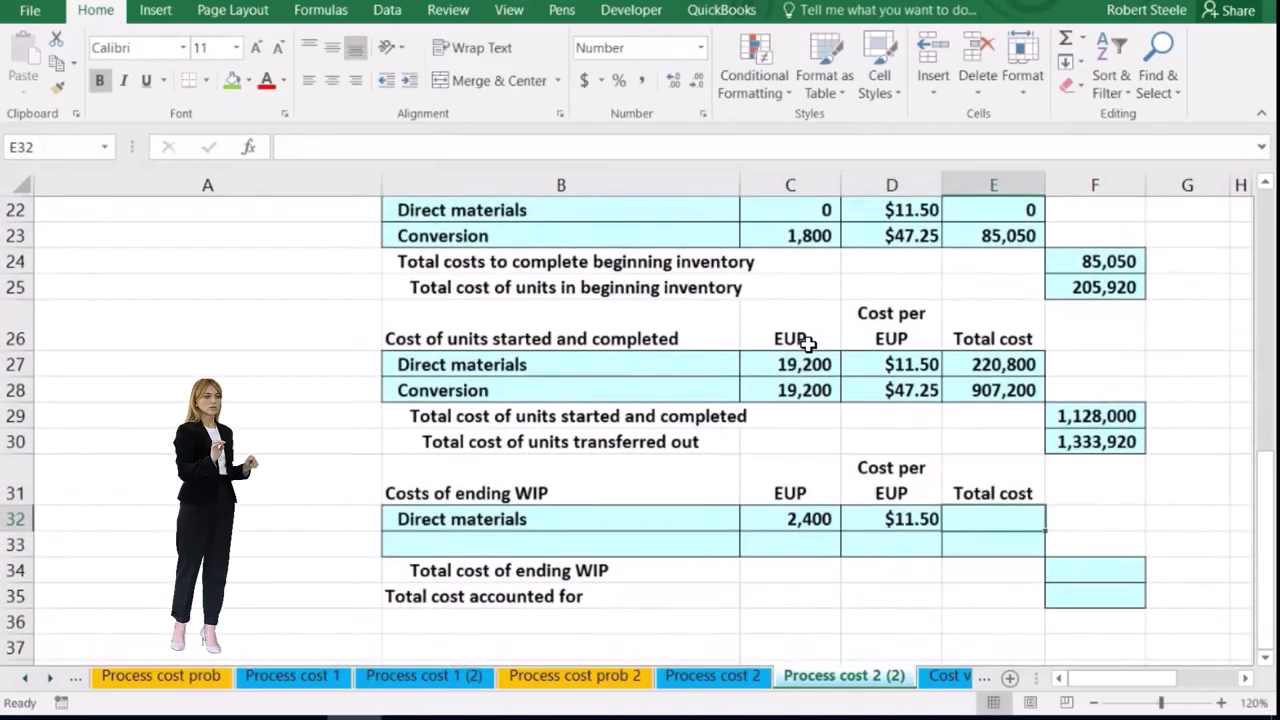
type("=")
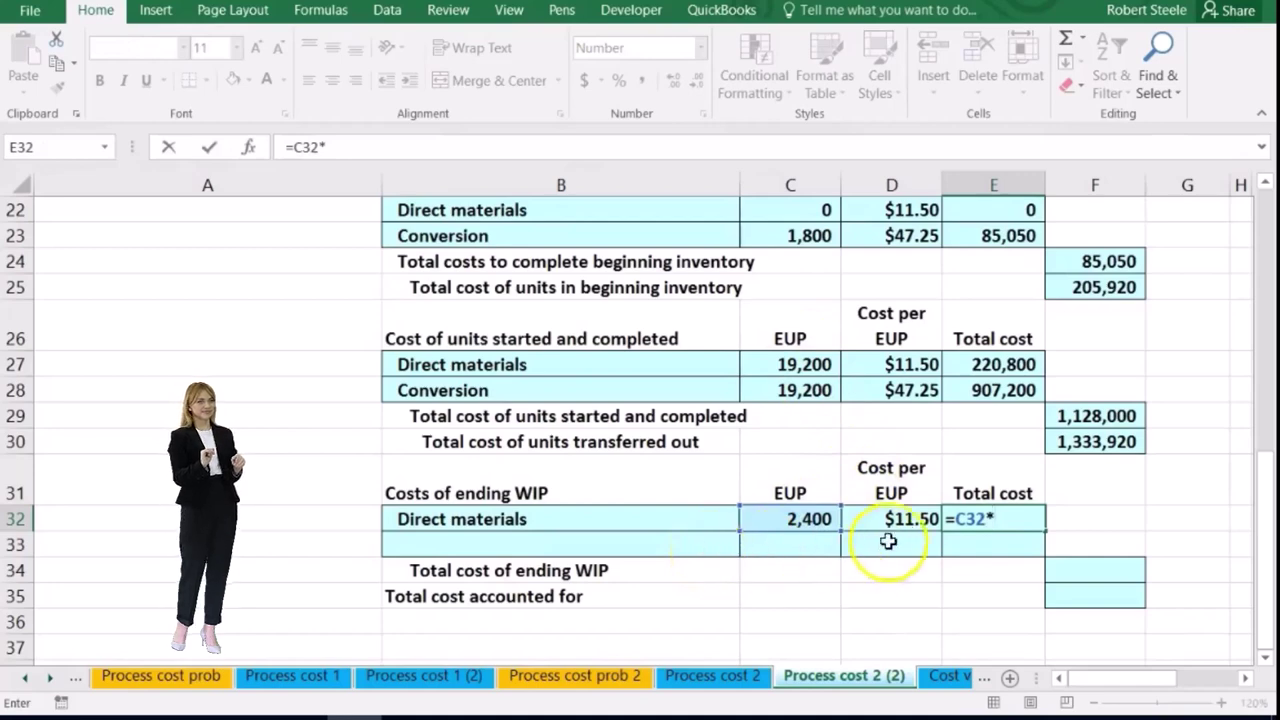
key("Return")
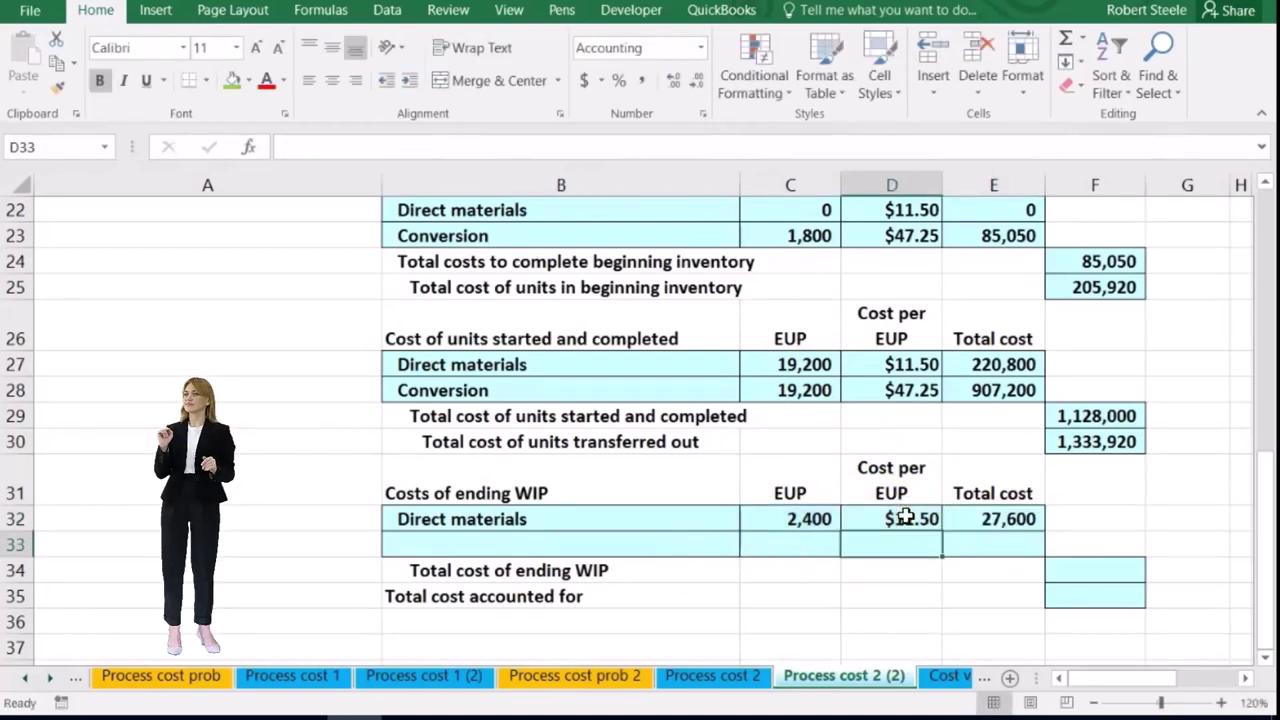
- Label the second Costs of ending WIP row in B33 as Conversion with a reference to B28
key("Left")
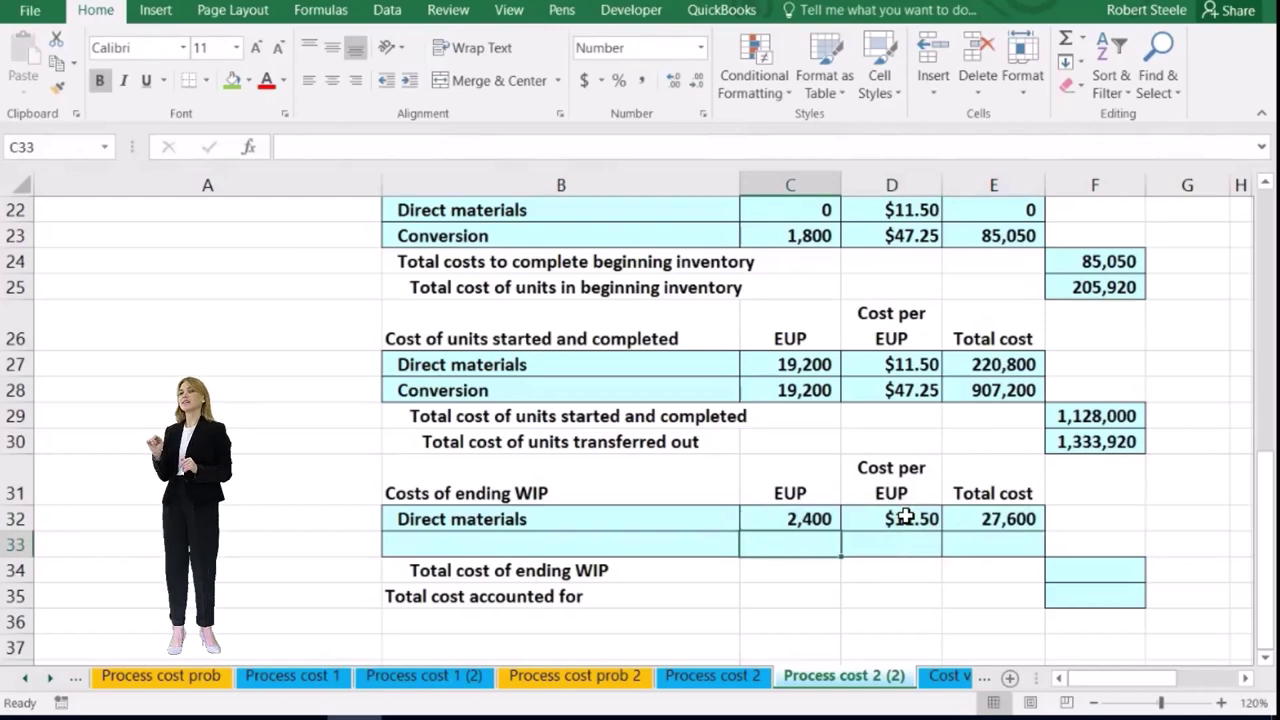
left_click(599, 549)
type("=")
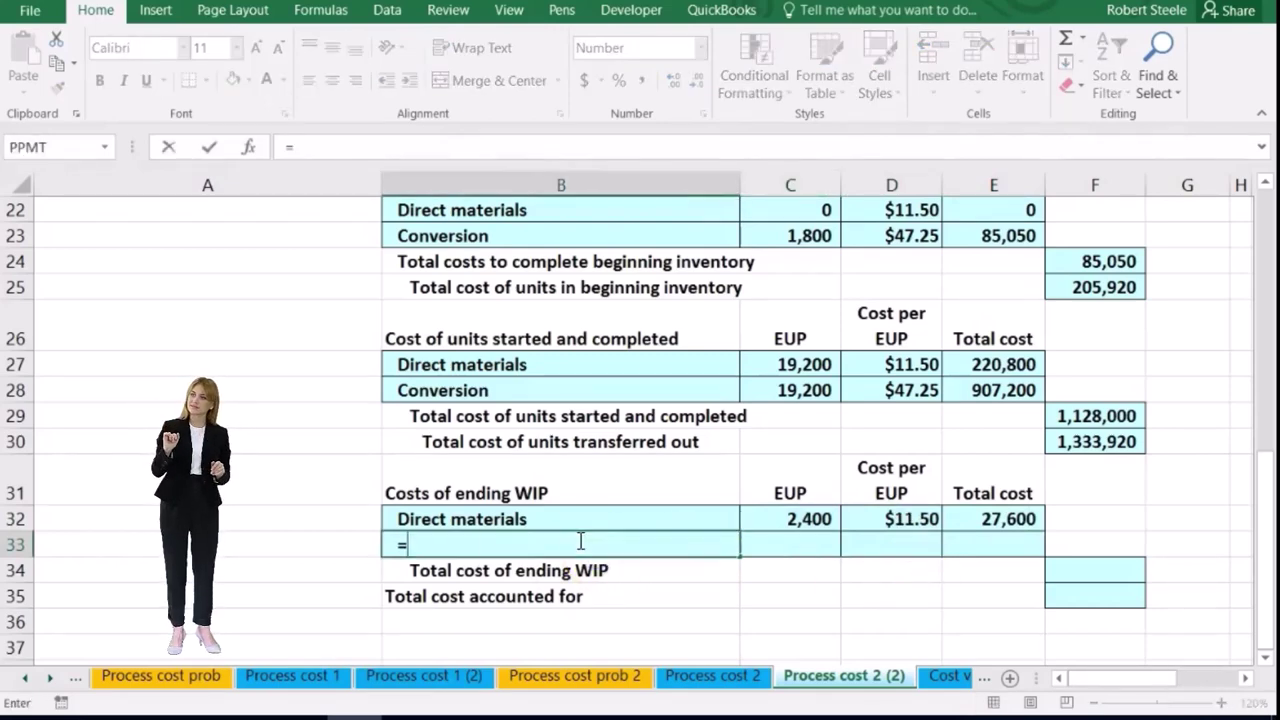
left_click(527, 397)
key("Tab")
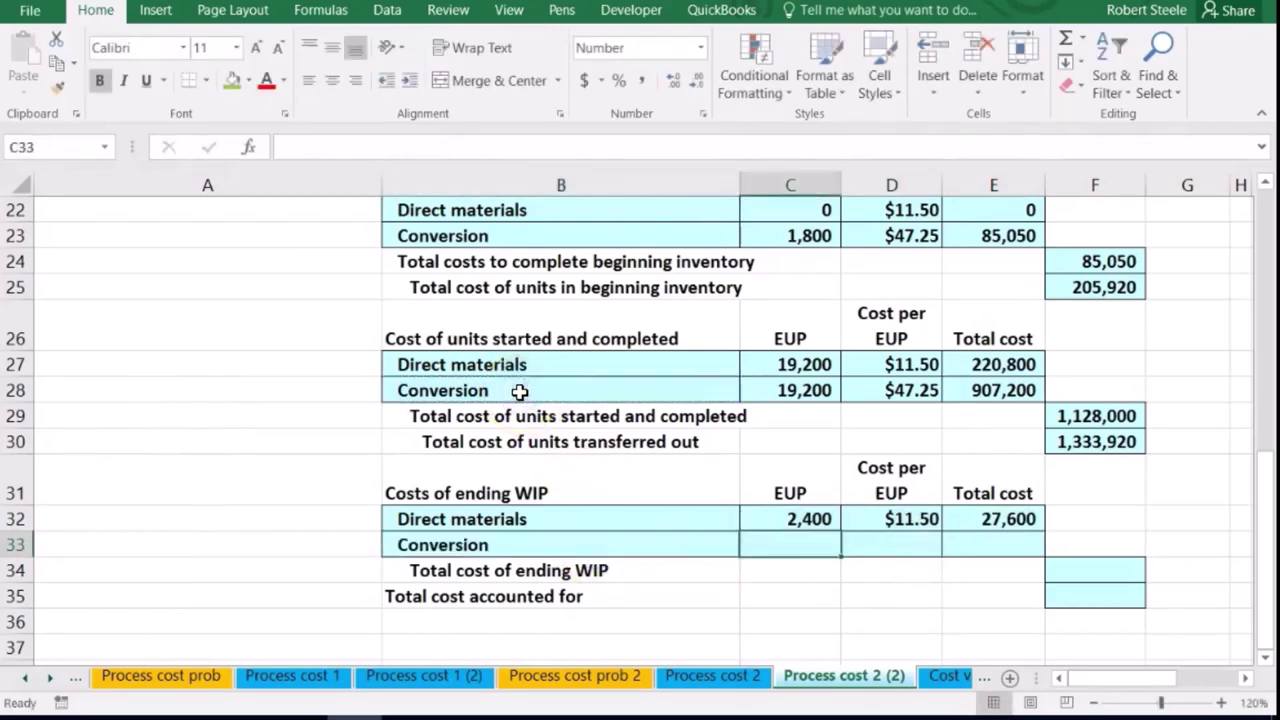
- Link the ending WIP conversion EUP in C33 to G11 in the equivalent units table
type("=")
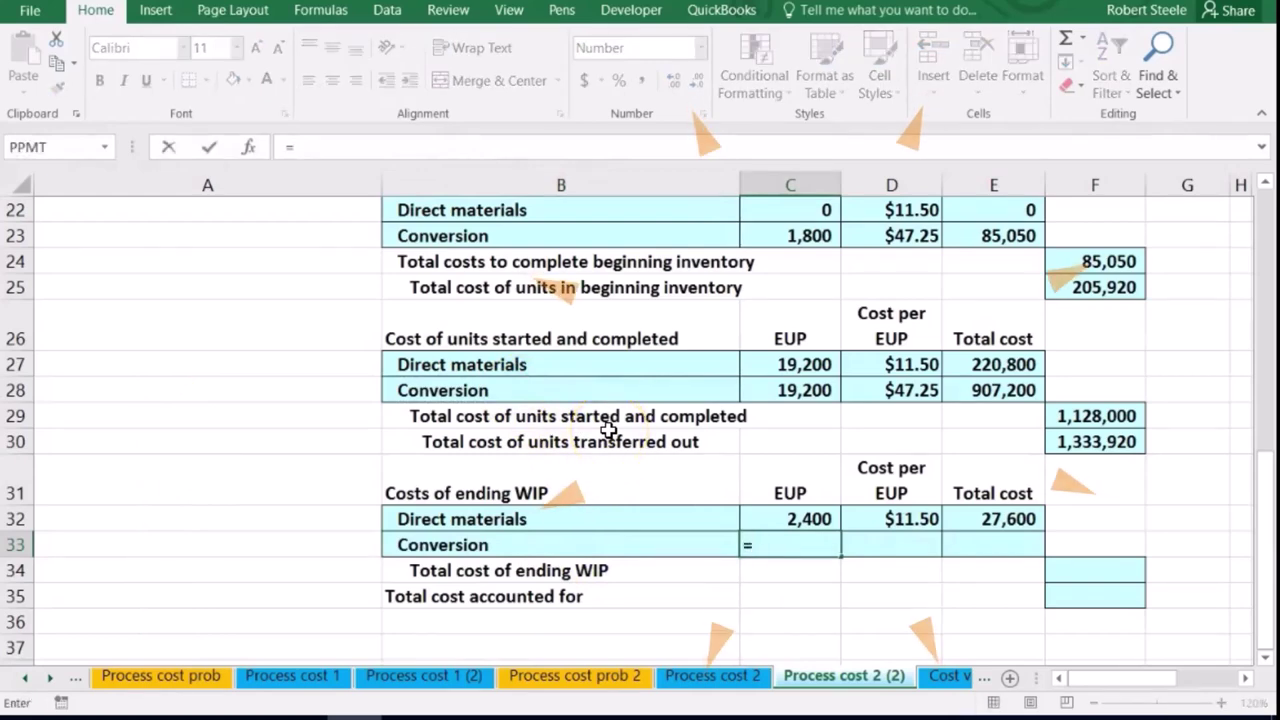
scroll(860, 545, "up", 5)
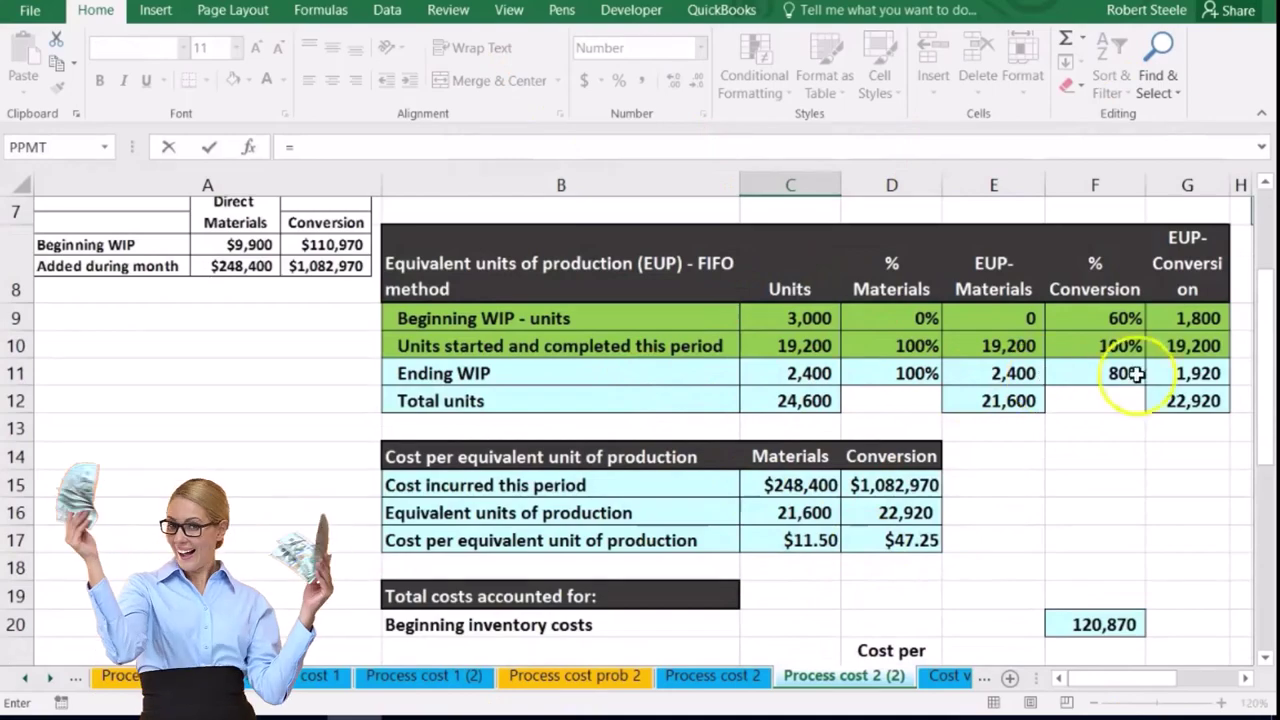
left_click(1195, 372)
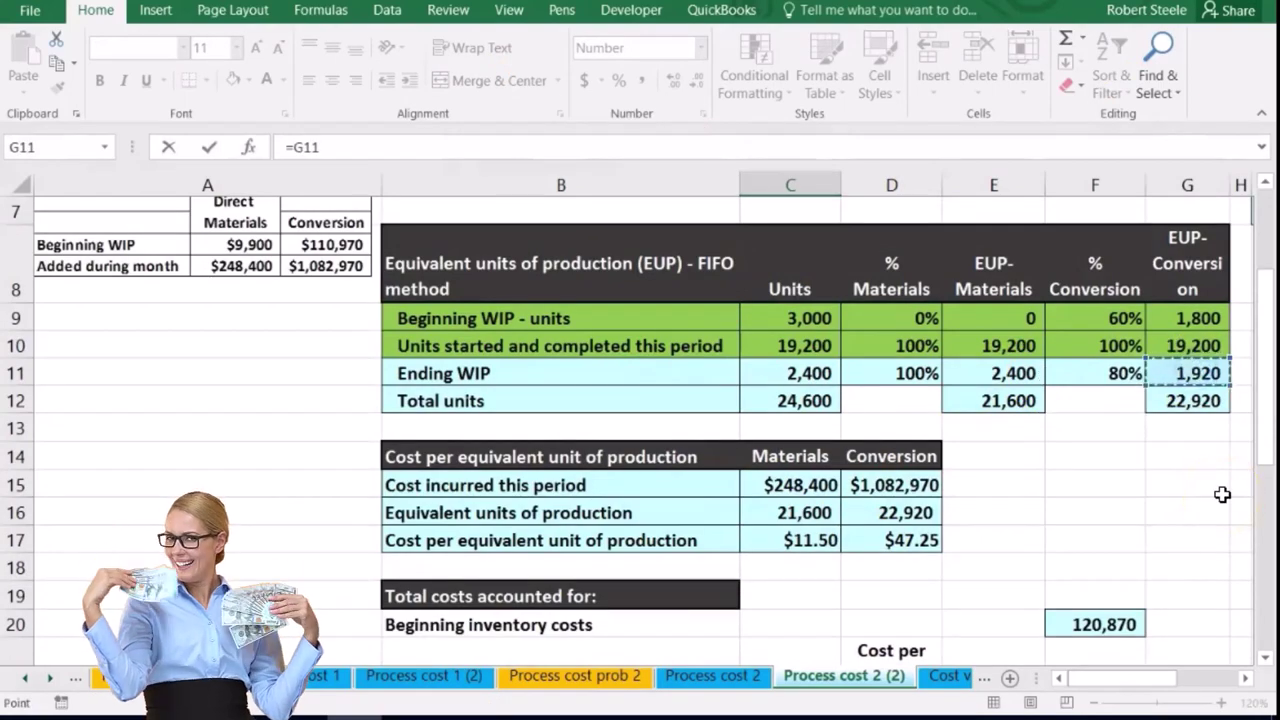
key("Return")
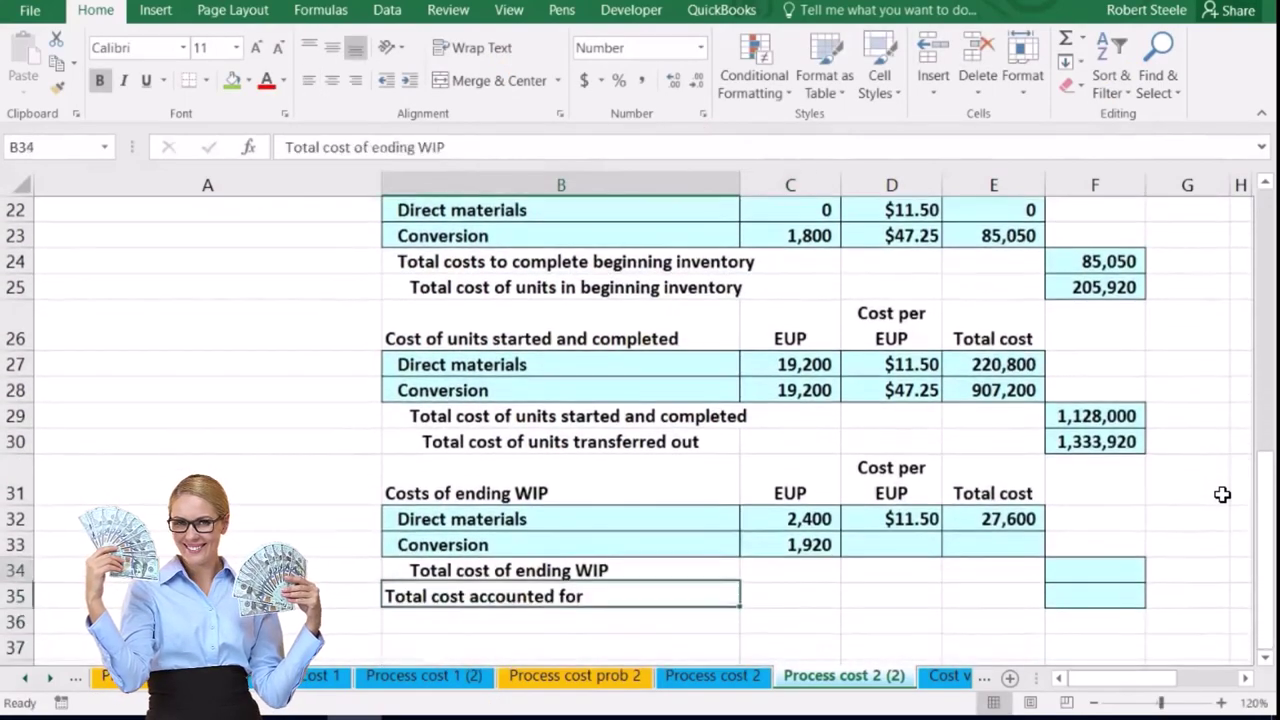
- Link the ending WIP conversion cost per EUP in D33 to D17 in the cost per equivalent unit table
key("Right")
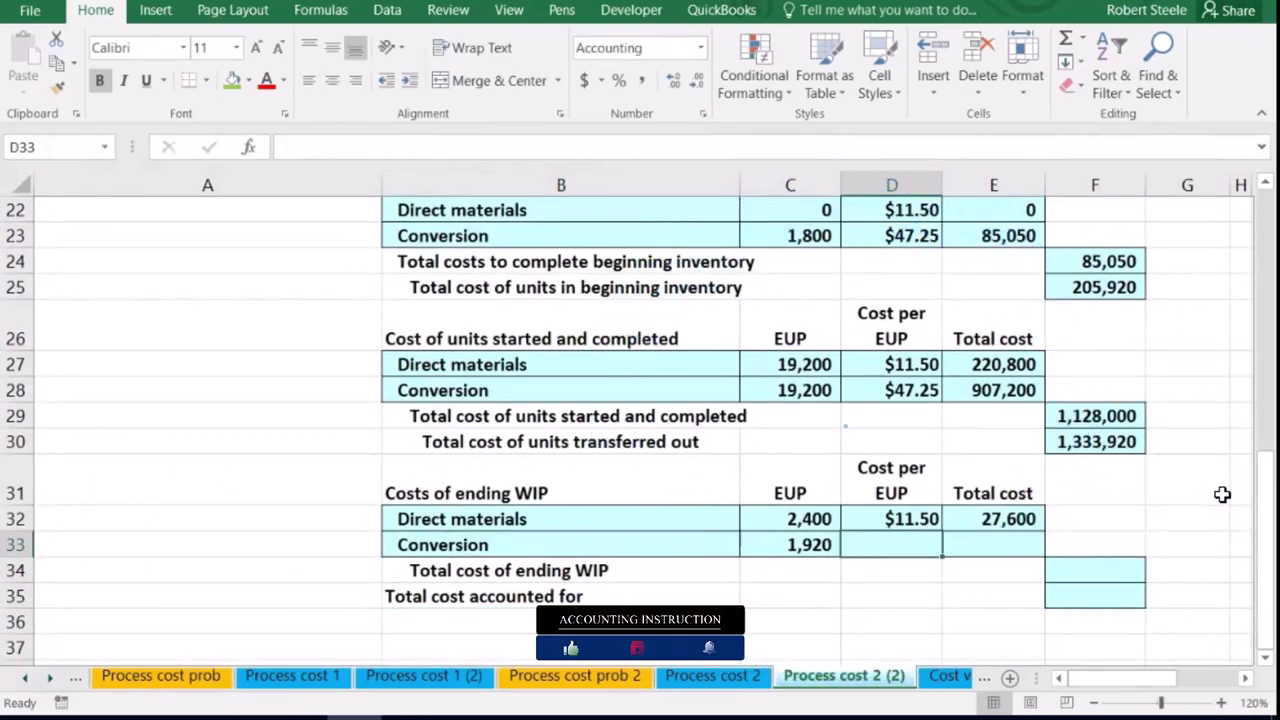
type("=")
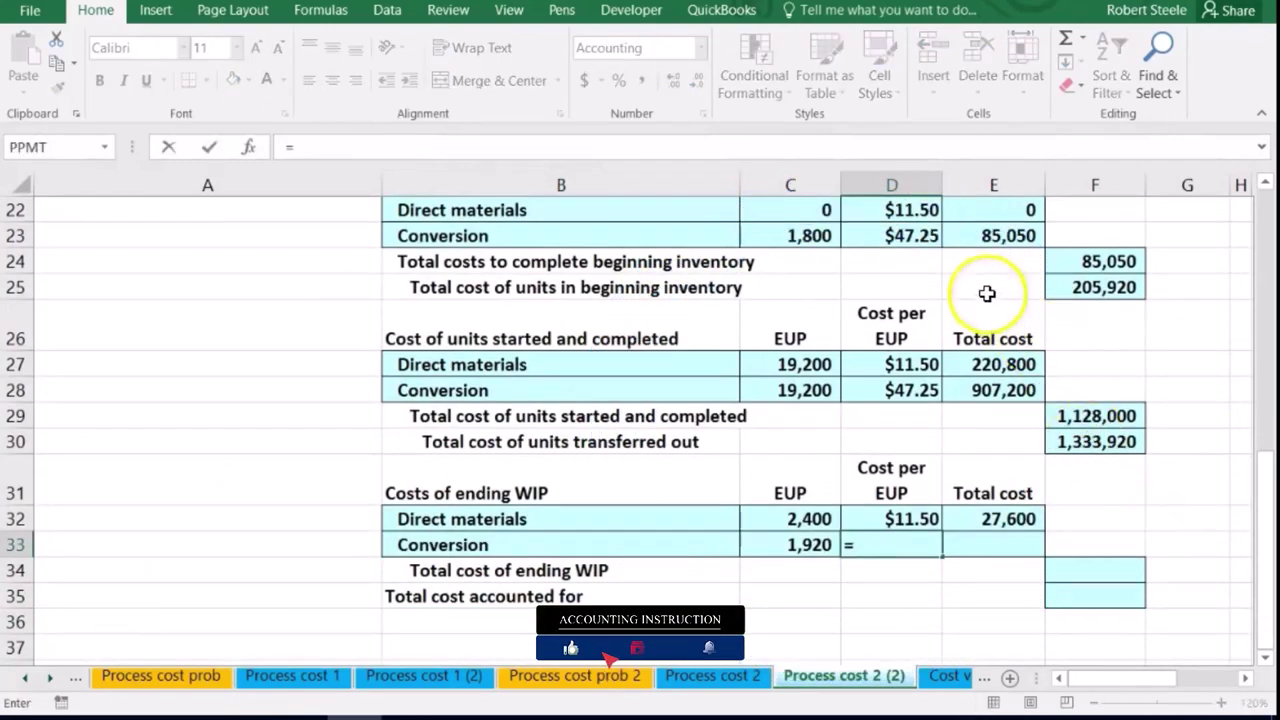
scroll(935, 276, "up", 2)
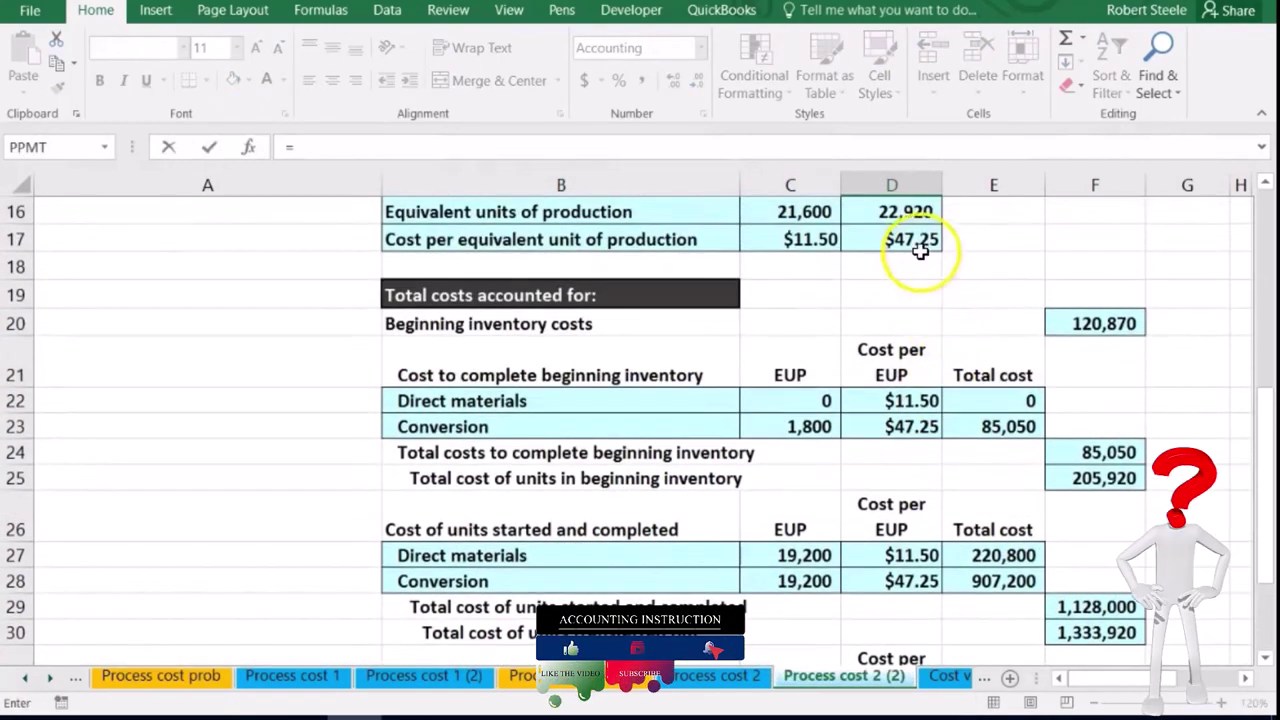
left_click(918, 248)
key("Return")
- Calculate the ending WIP conversion total cost in E33 with =C33*D33
key("Right")
key("Down")
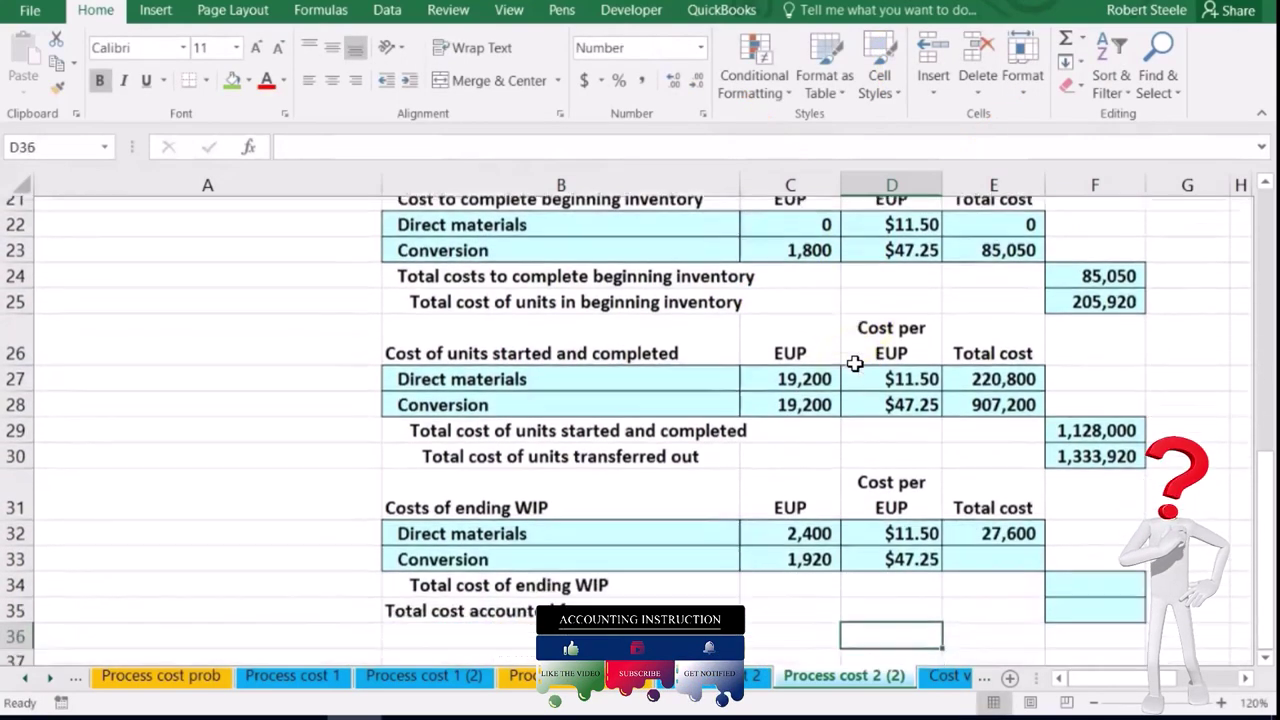
key("Up")
key("Up")
type("=")
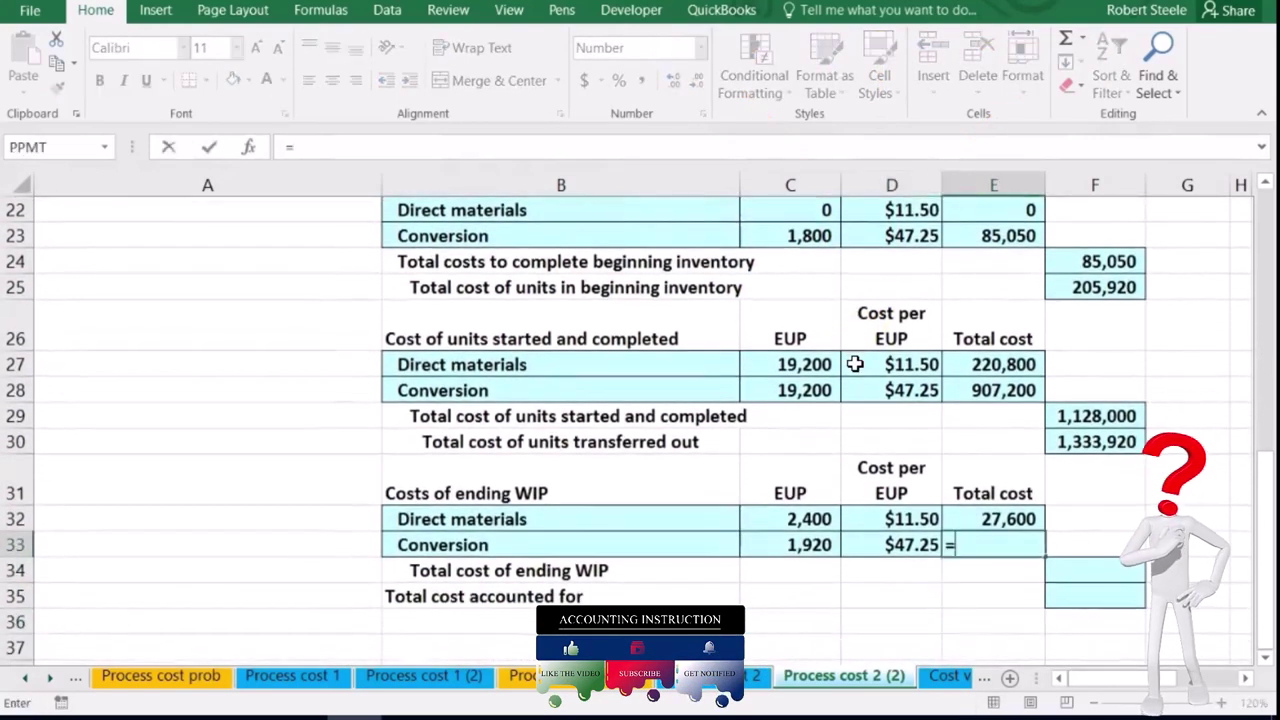
left_click(795, 545)
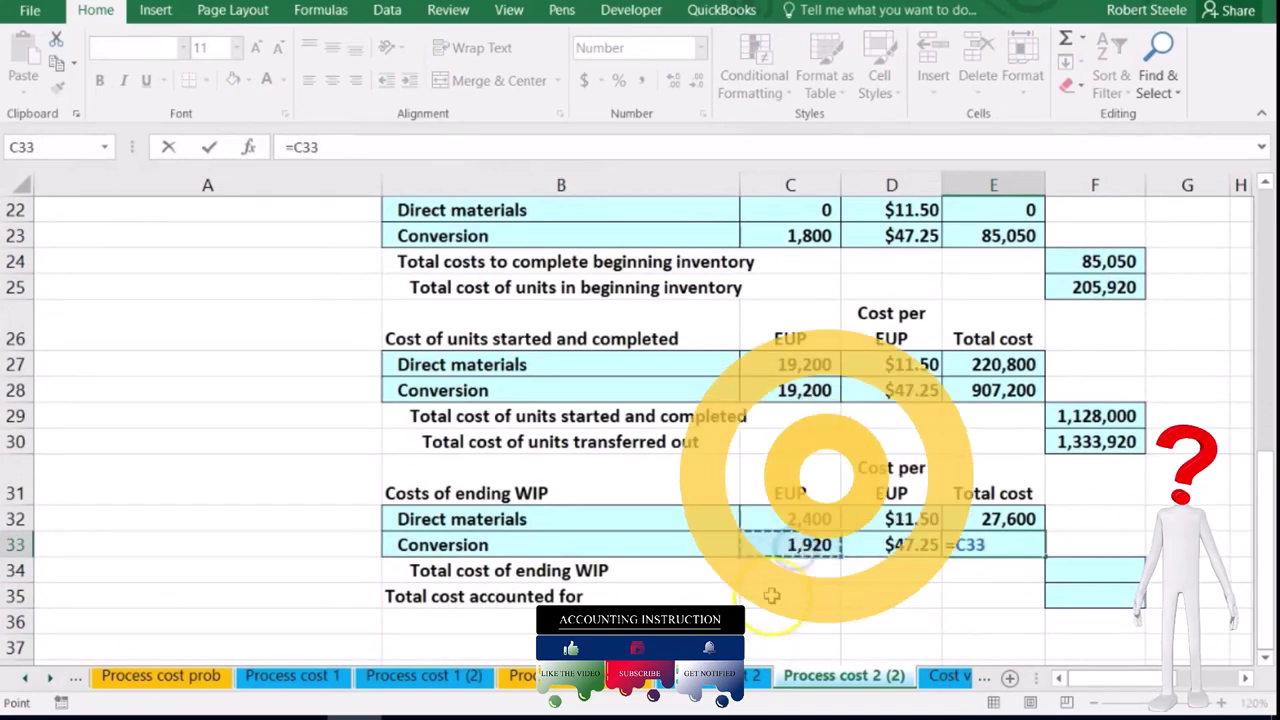
type("*")
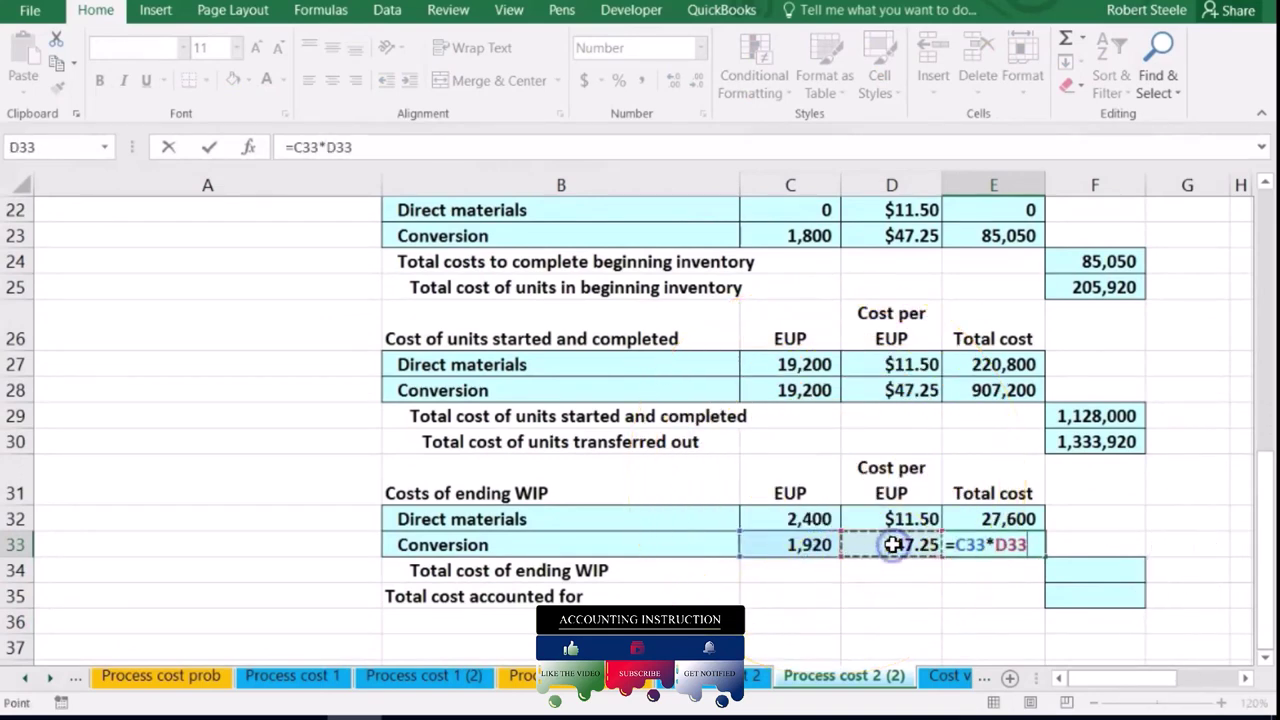
key("Return")
- Sum the ending WIP direct materials and conversion costs, E32:E33, in F34 as the total cost of ending WIP
key("Right")
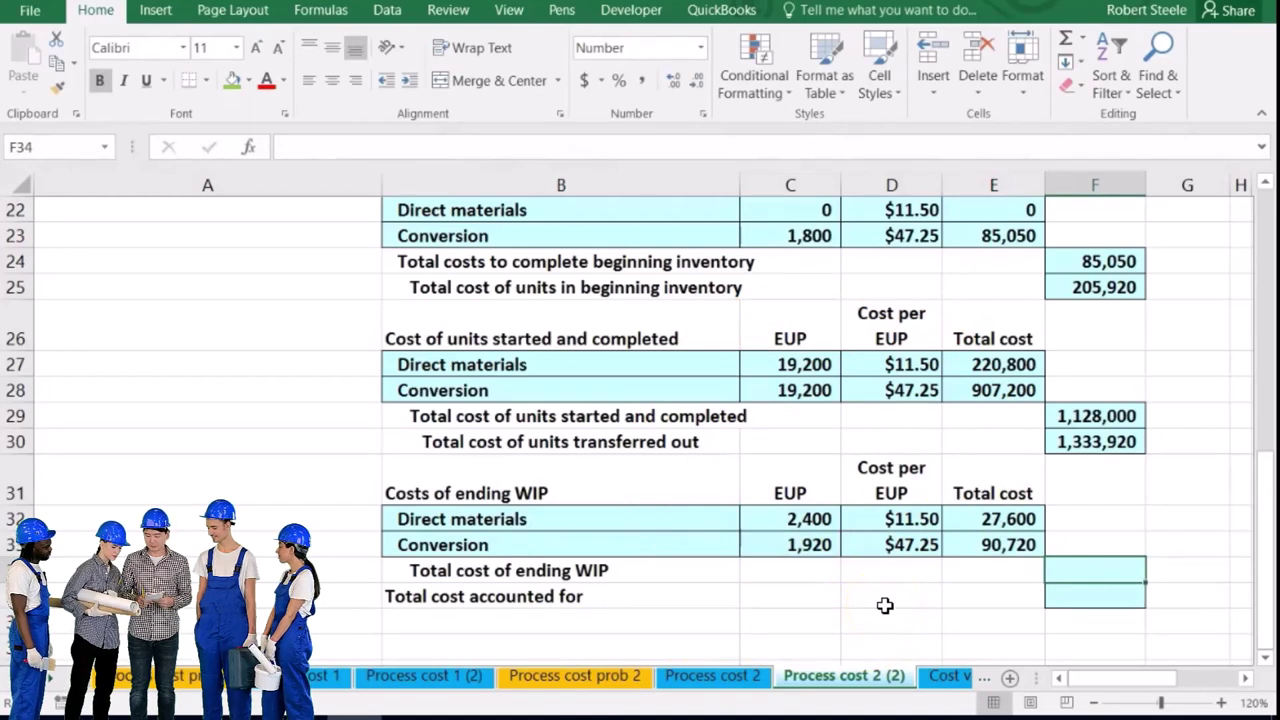
type("=sum")
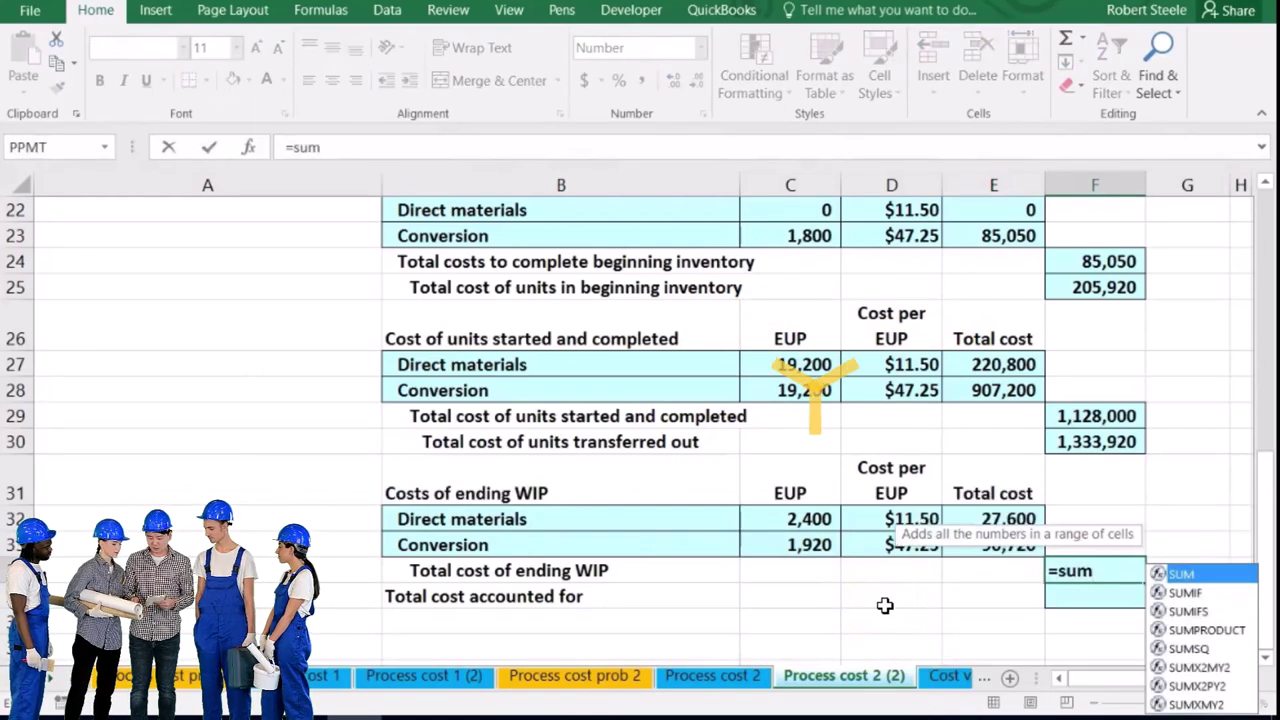
type("(")
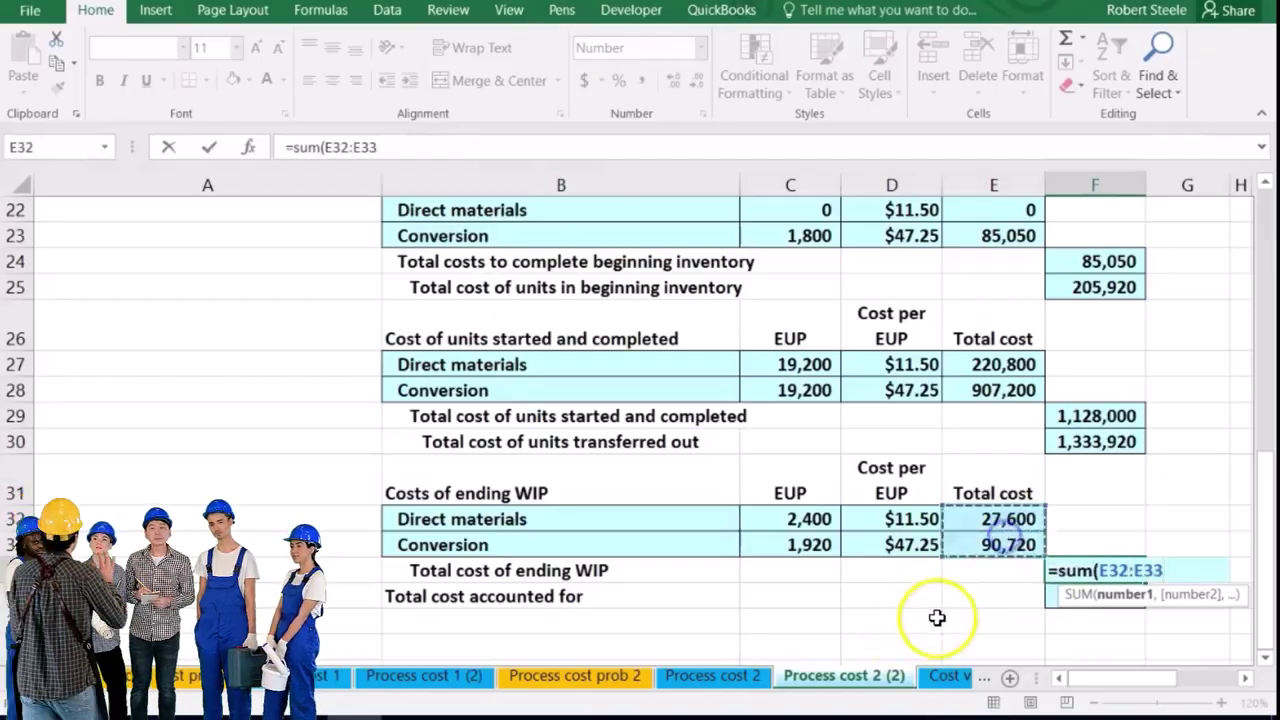
key("Return")
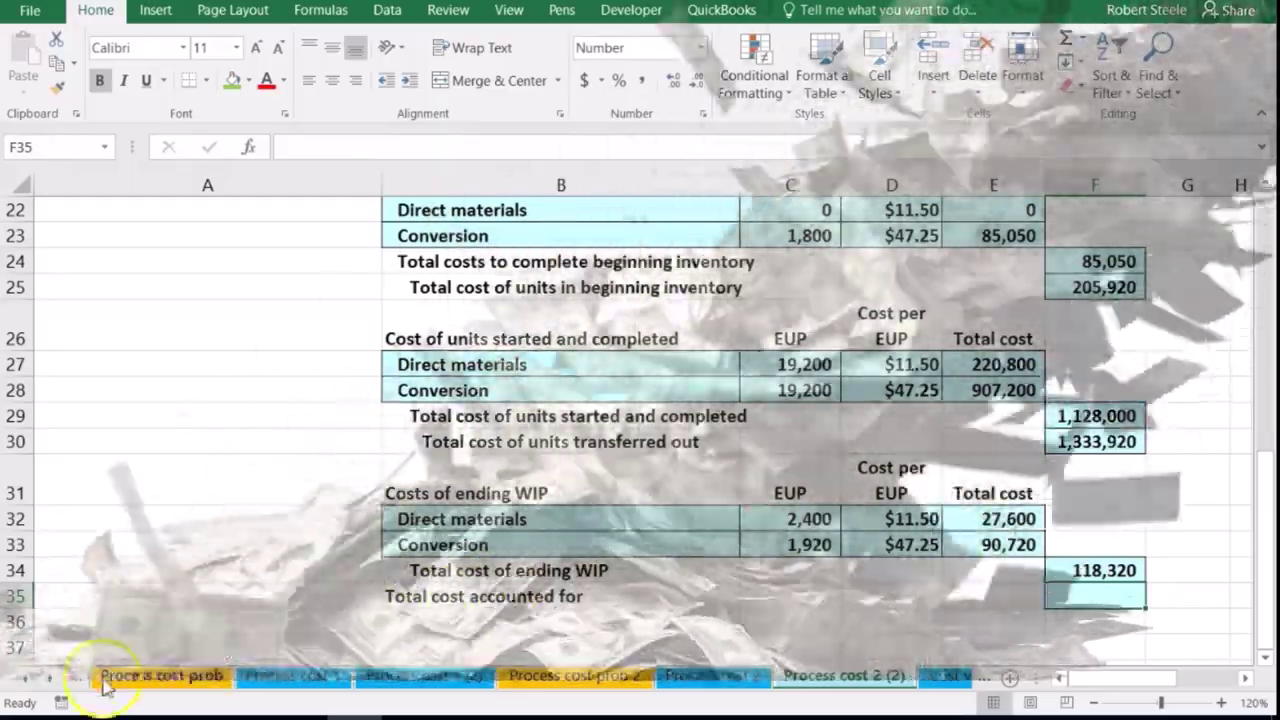
- Calculate the total cost accounted for in F35 as the SUM of F30:F34
scroll(1094, 543, "down", 1)
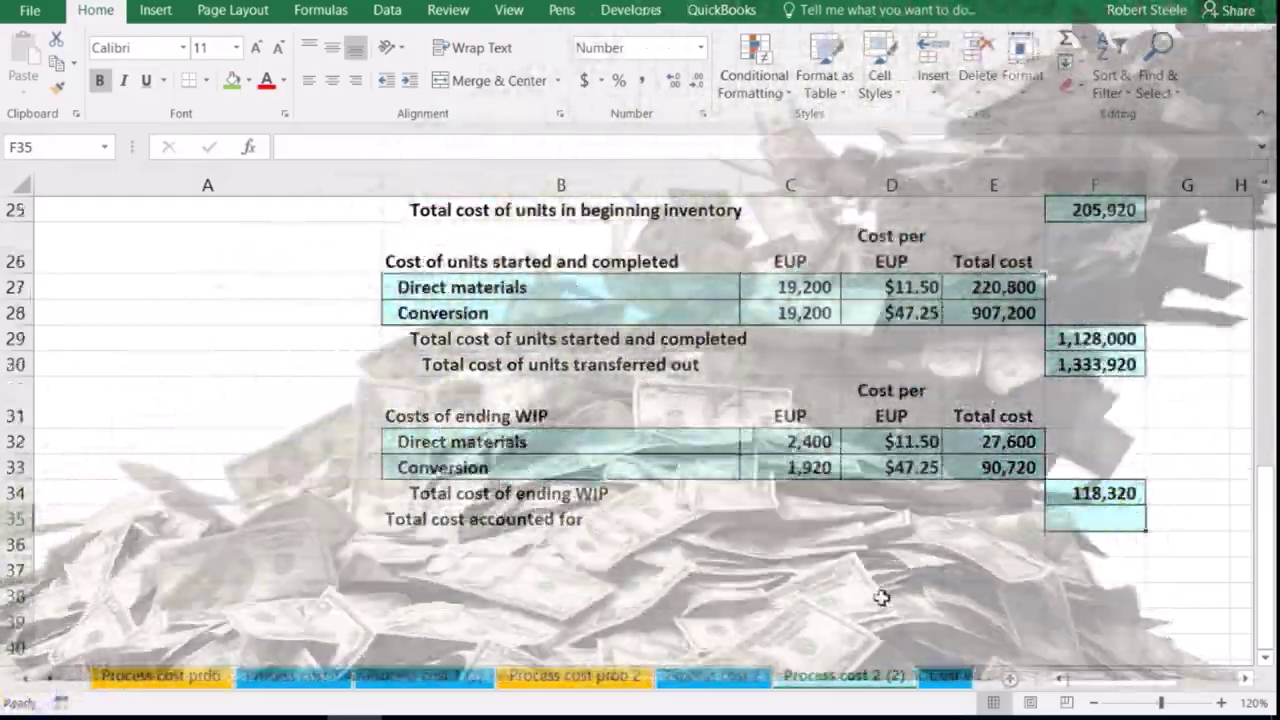
type("=sum(")
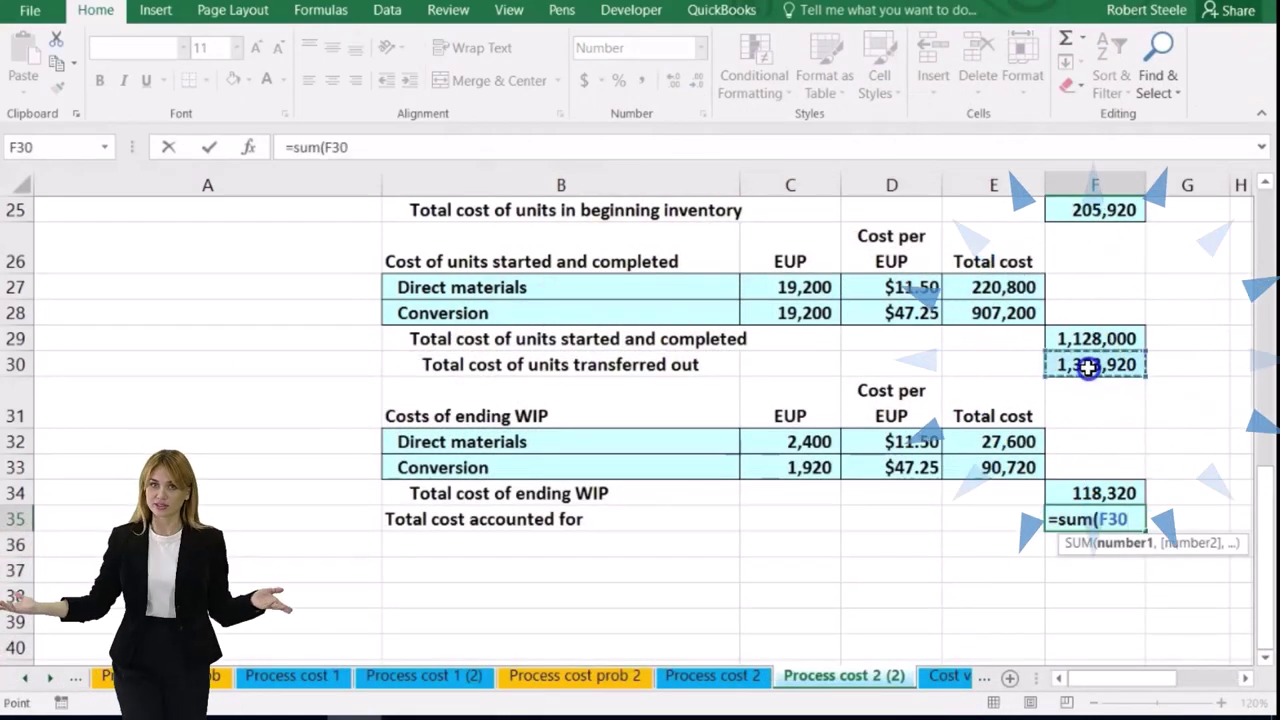
left_click_drag(1088, 366, 1088, 466)
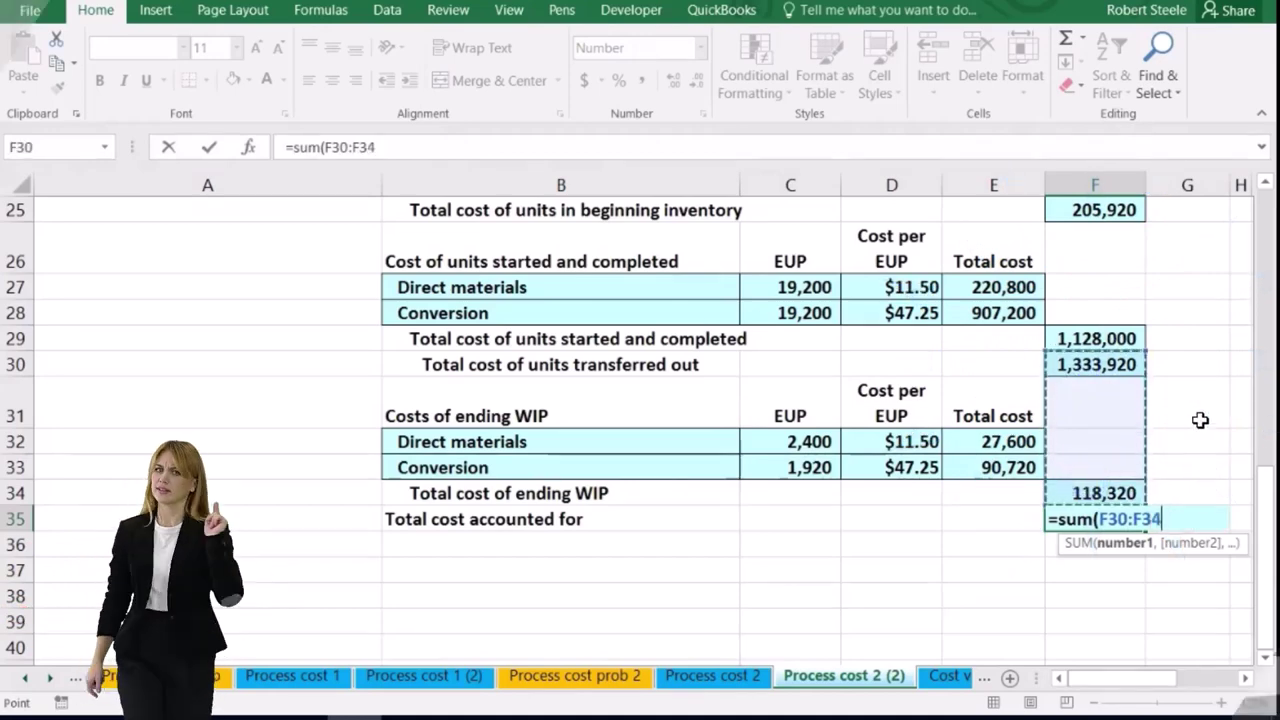
key("Return")
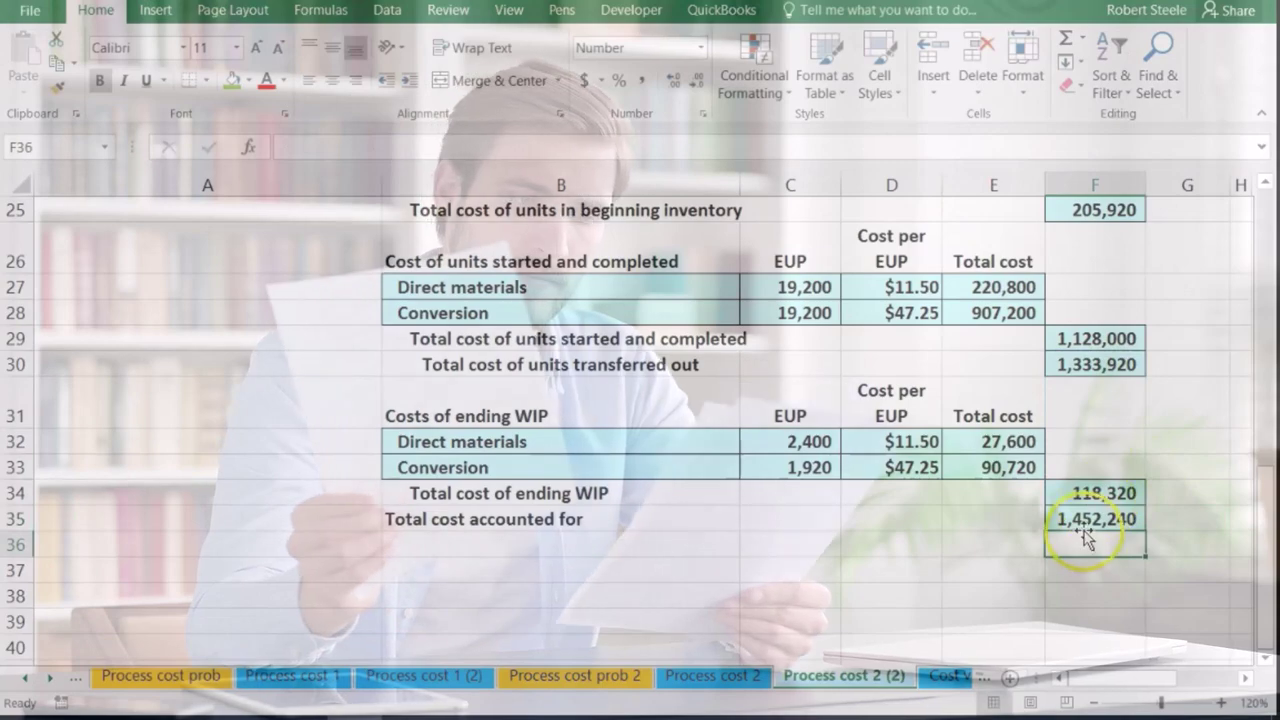
- Compare the total cost accounted for in F35 with the total costs in E6 of the cost table
left_click(1084, 524)
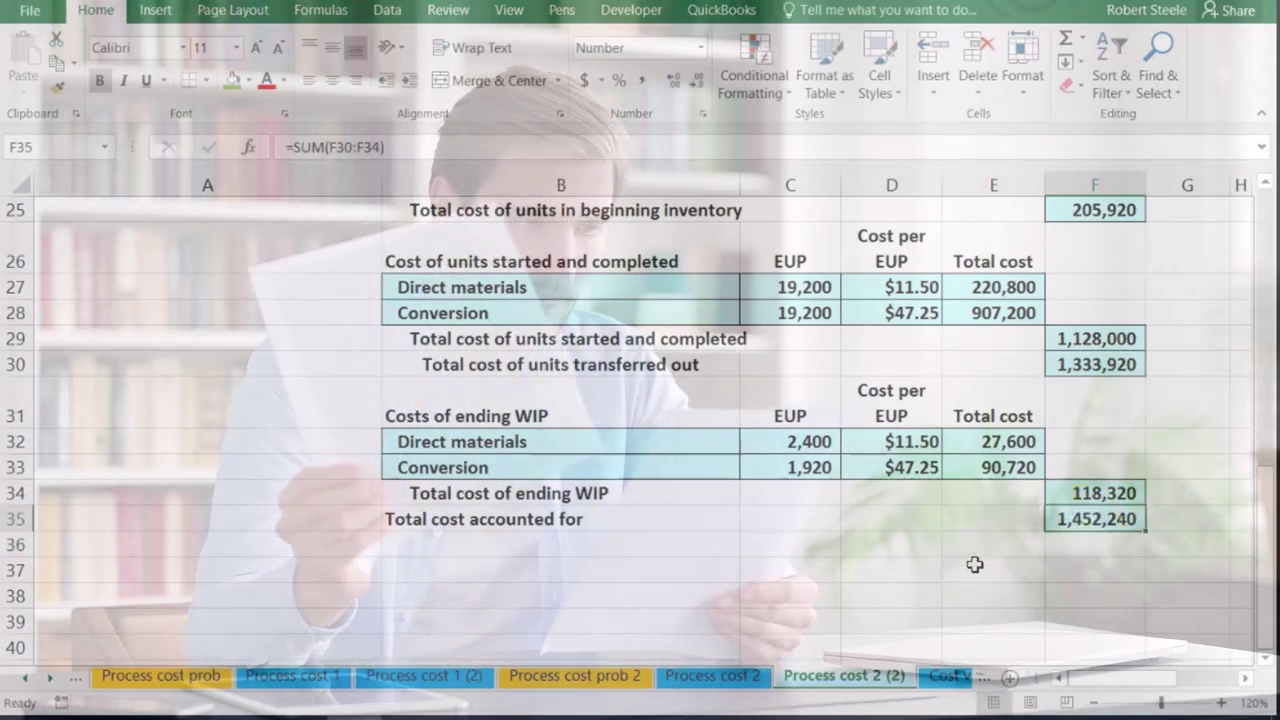
scroll(975, 565, "up", 6)
scroll(975, 565, "up", 2)
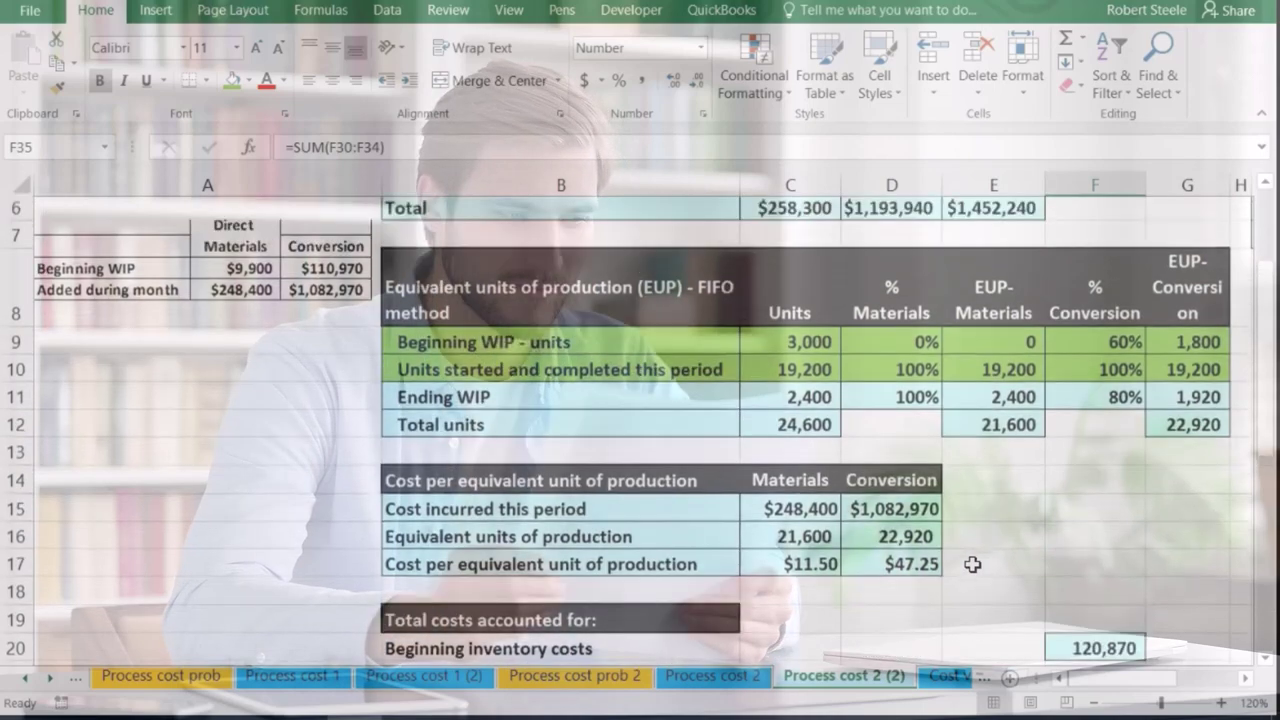
left_click(993, 404)
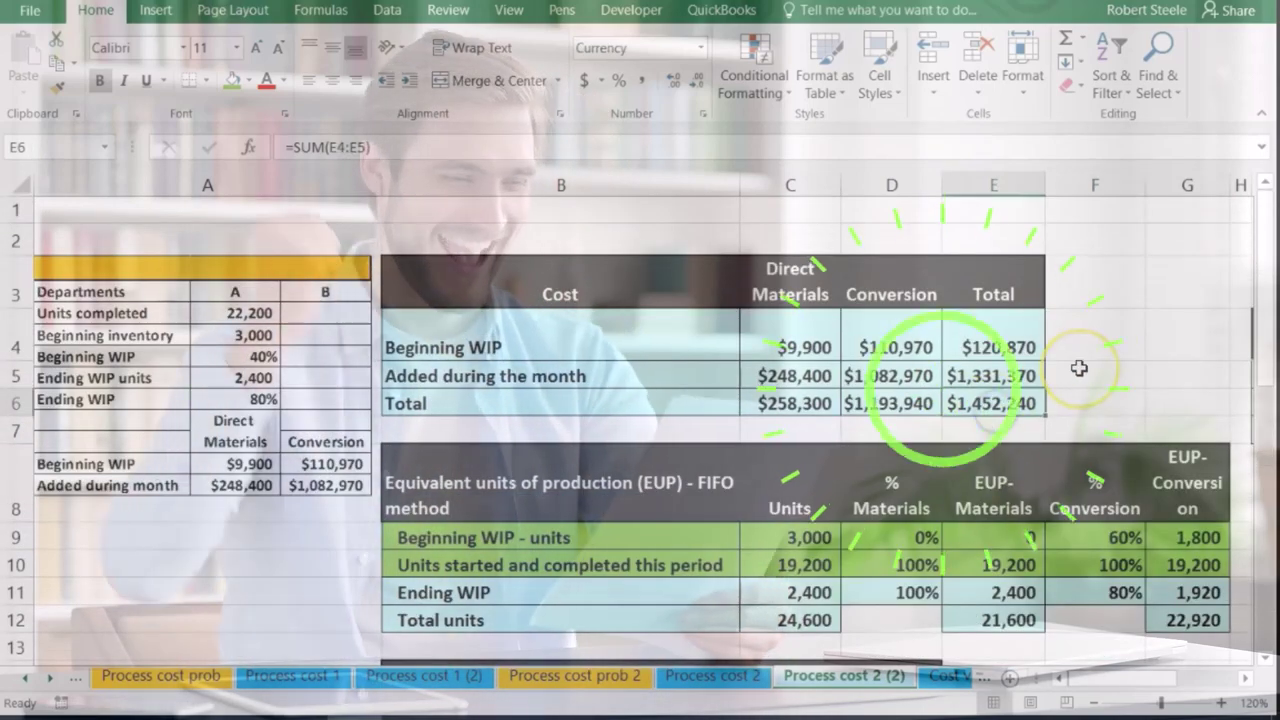
scroll(1079, 370, "down", 5)
scroll(1079, 371, "down", 3)
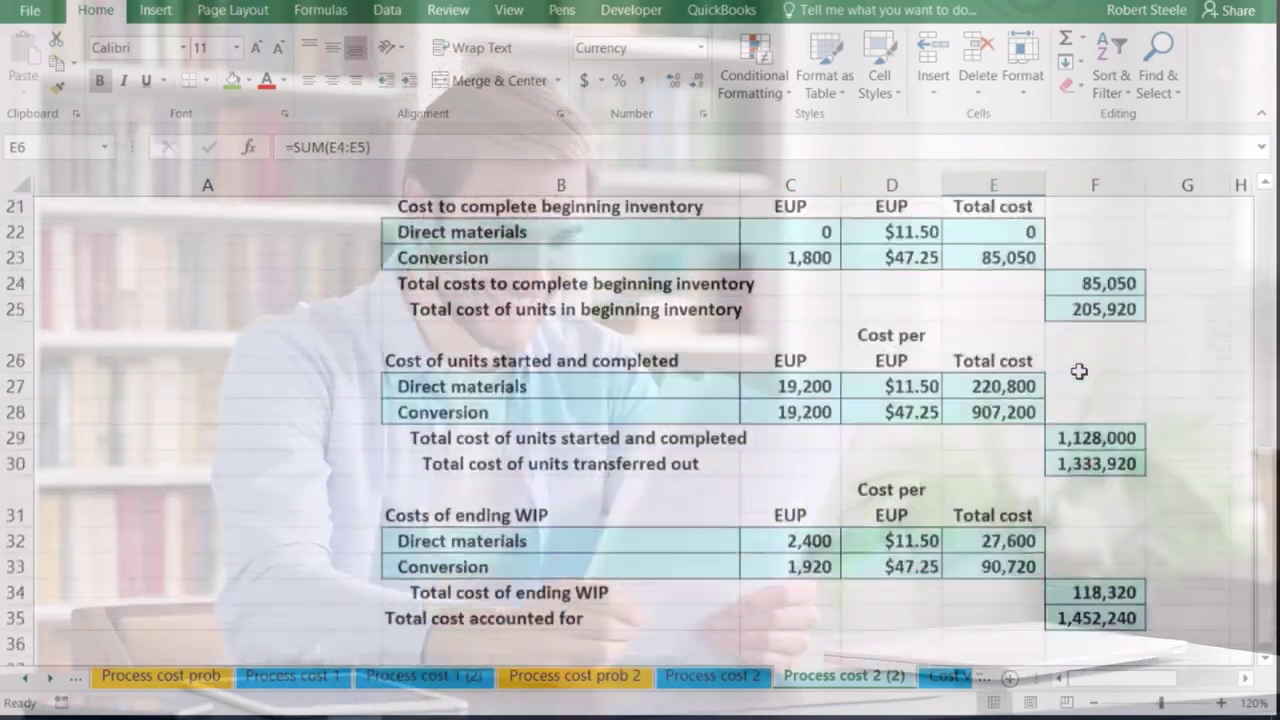
left_click(1088, 521)
scroll(1088, 521, "up", 8)
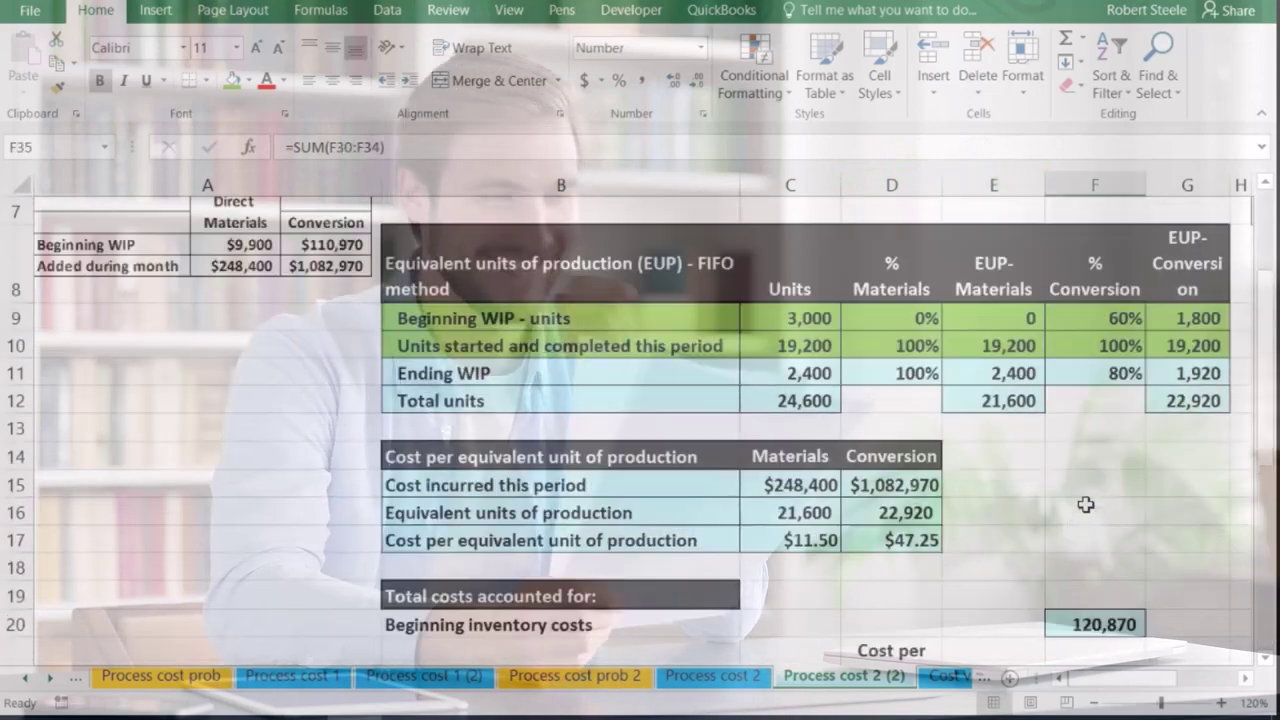
left_click(1000, 403)
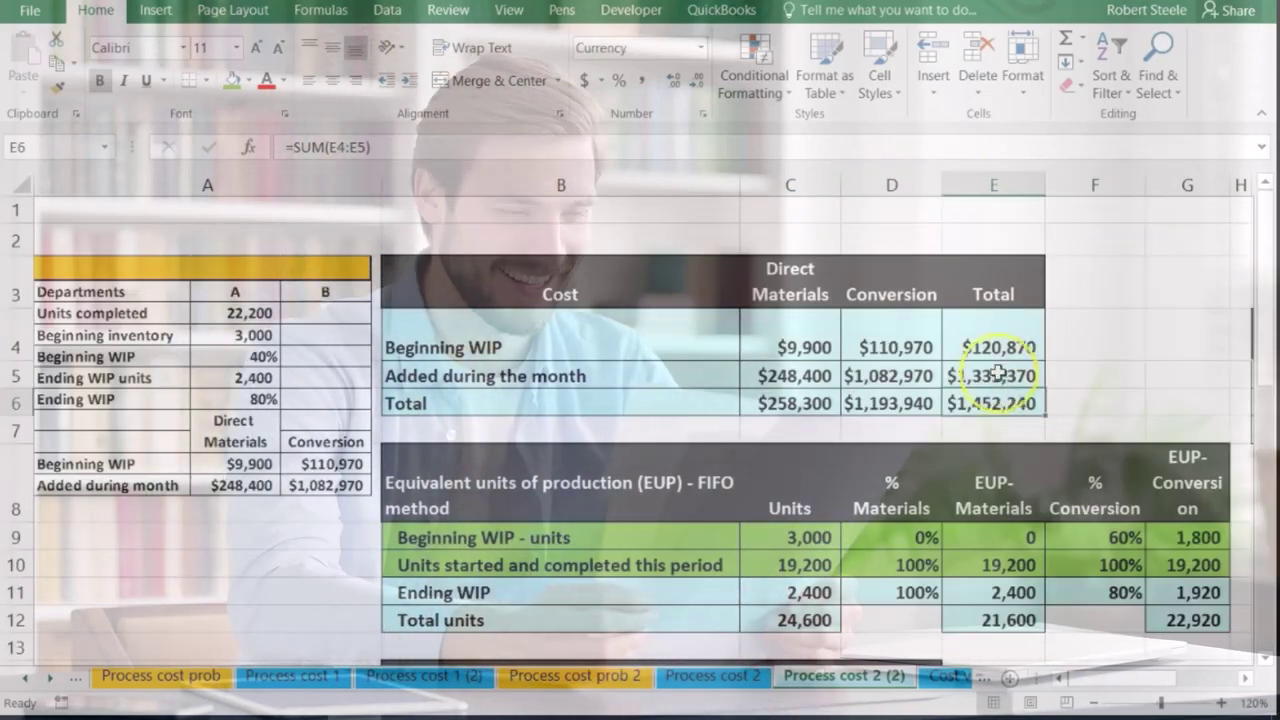
- Review the beginning WIP and added cost totals in E4 and E5 against the transferred-out total in F30
left_click(990, 345)
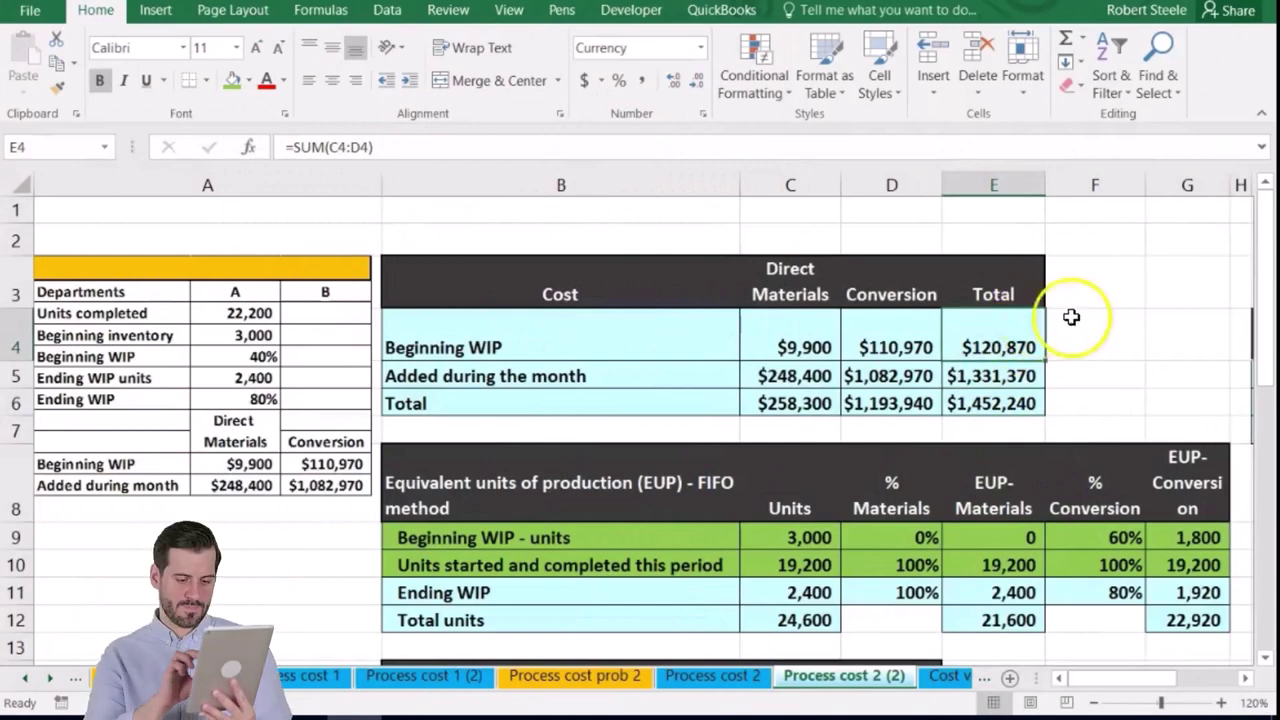
left_click(1018, 377)
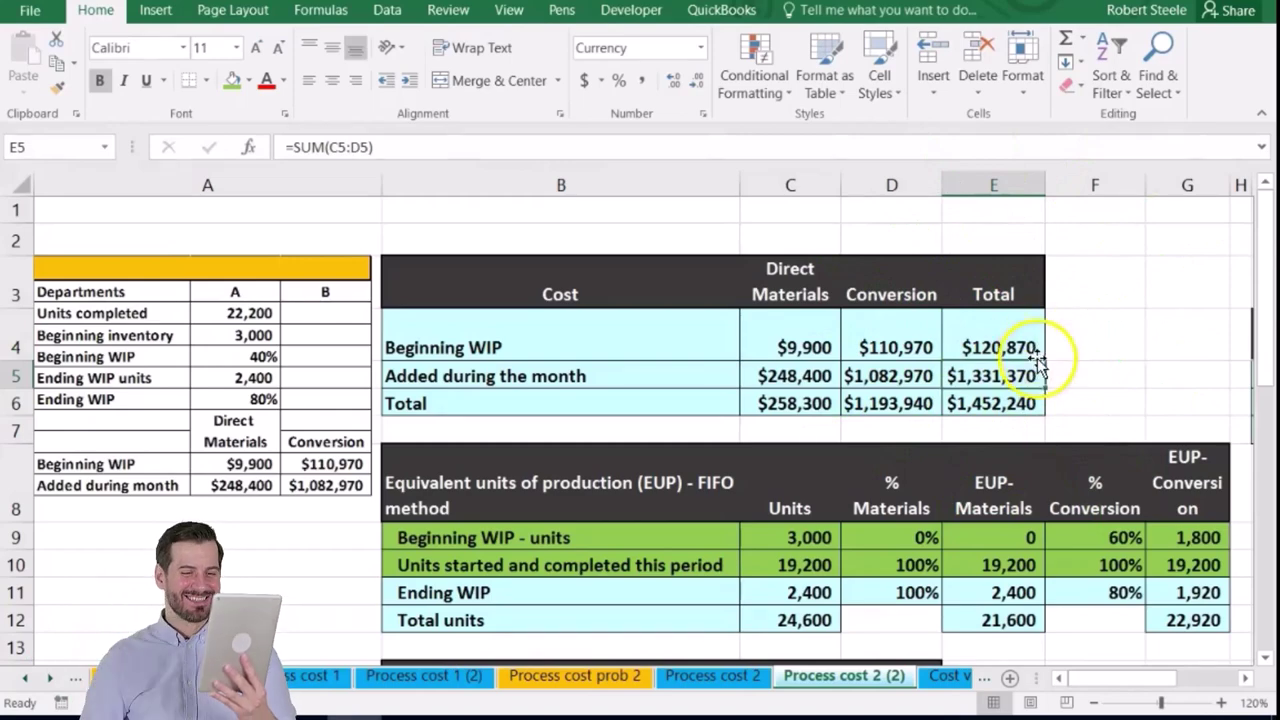
scroll(1054, 358, "down", 7)
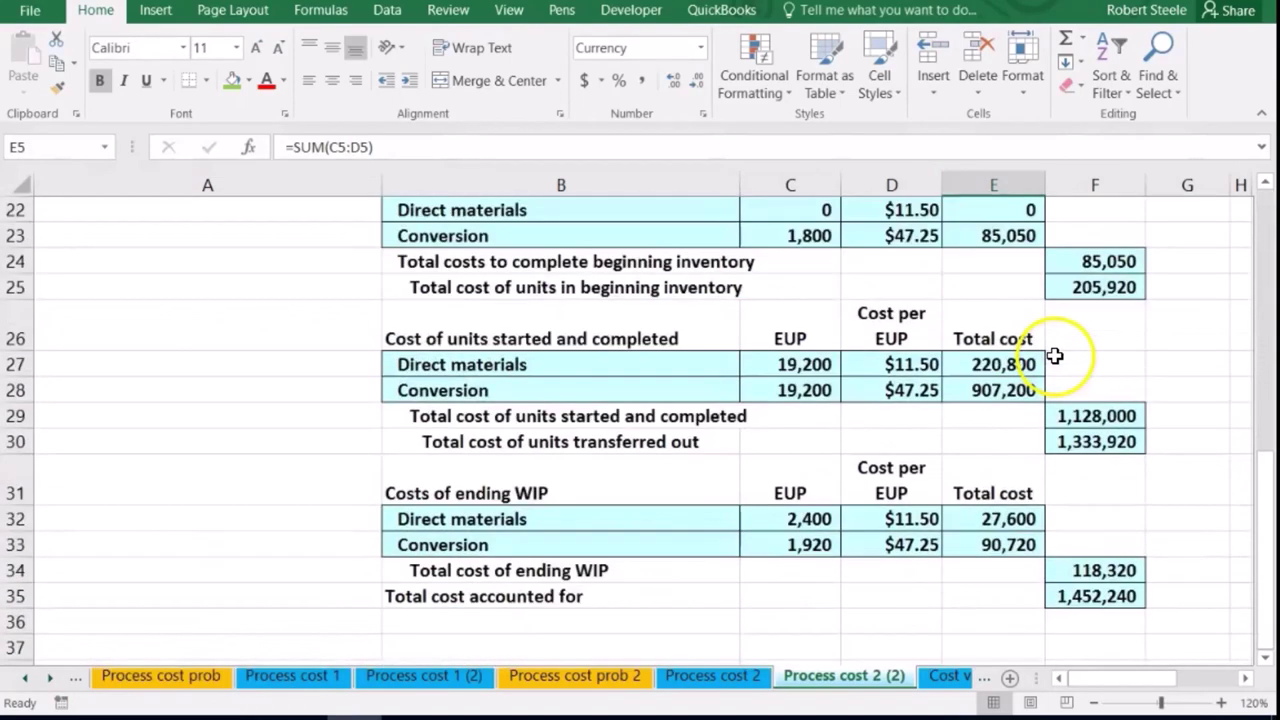
left_click(1095, 442)
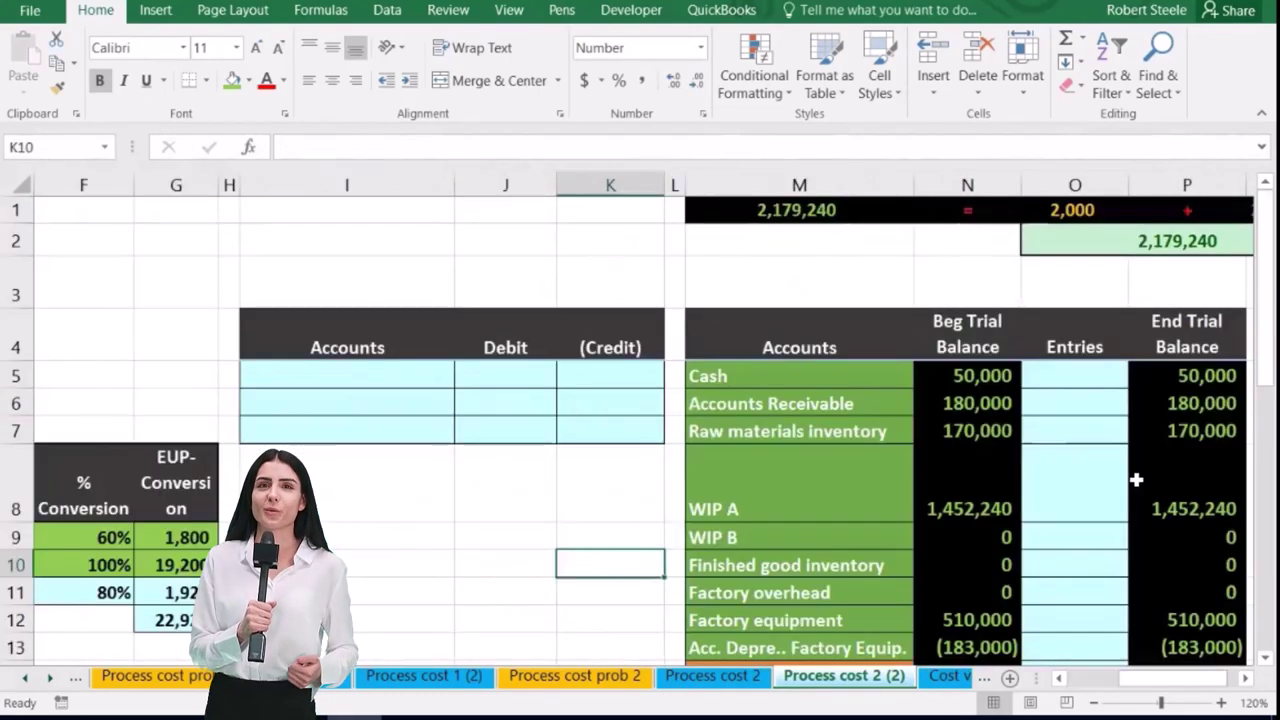
- Examine the beginning WIP A balance in N8 of the trial balance and trace it to the cost totals in E4:E5
left_click(517, 530)
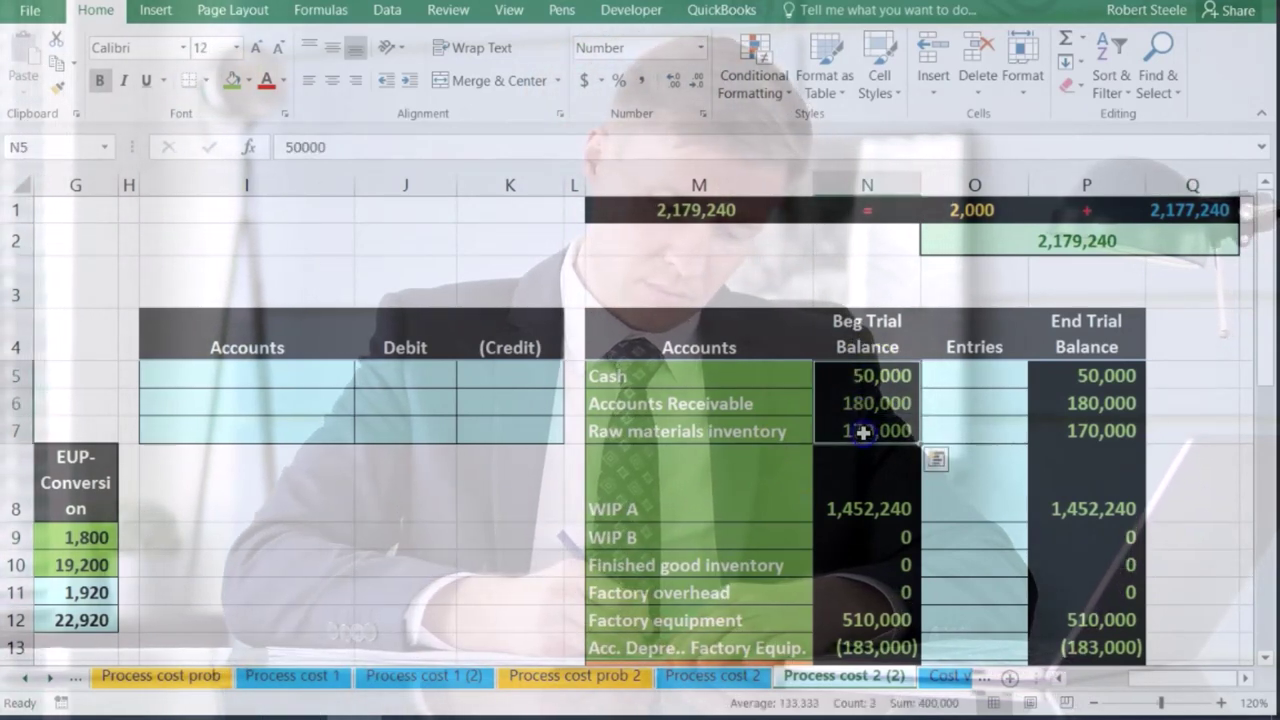
left_click(872, 508)
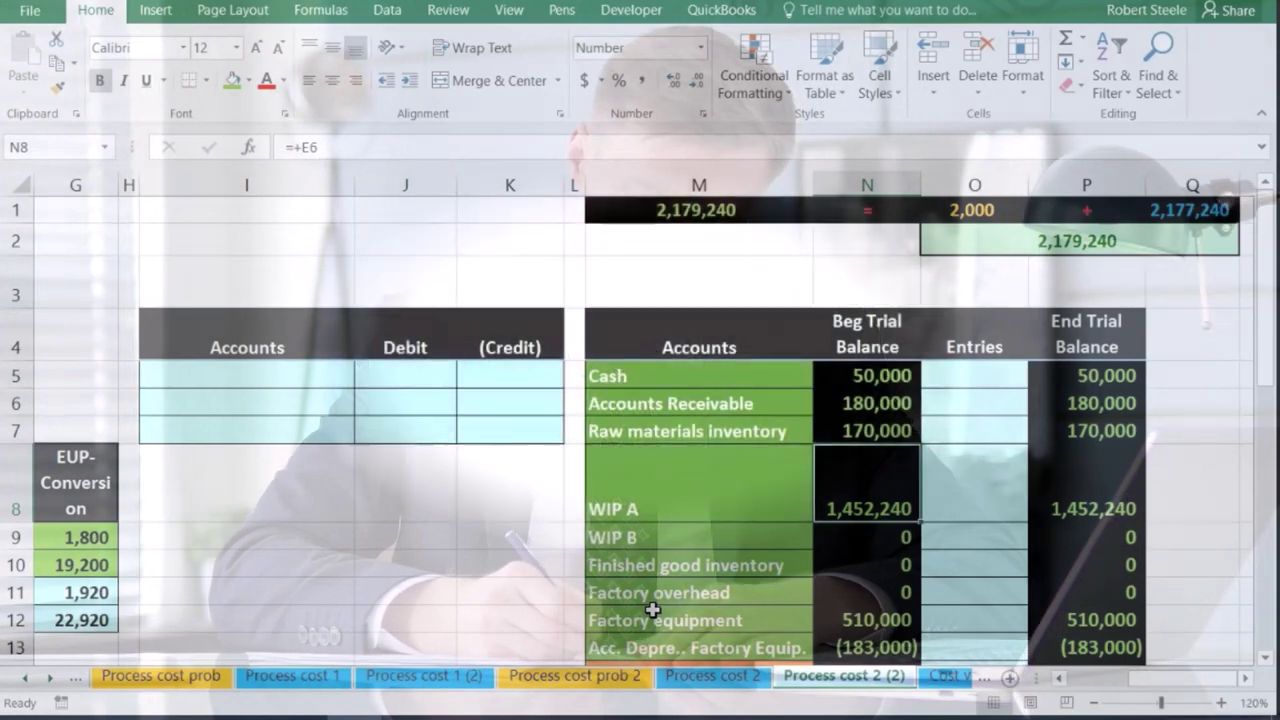
key("Left")
key("Left")
key("Left")
key("Left")
key("Left")
key("Left")
key("Left")
key("Left")
key("Left")
key("Left")
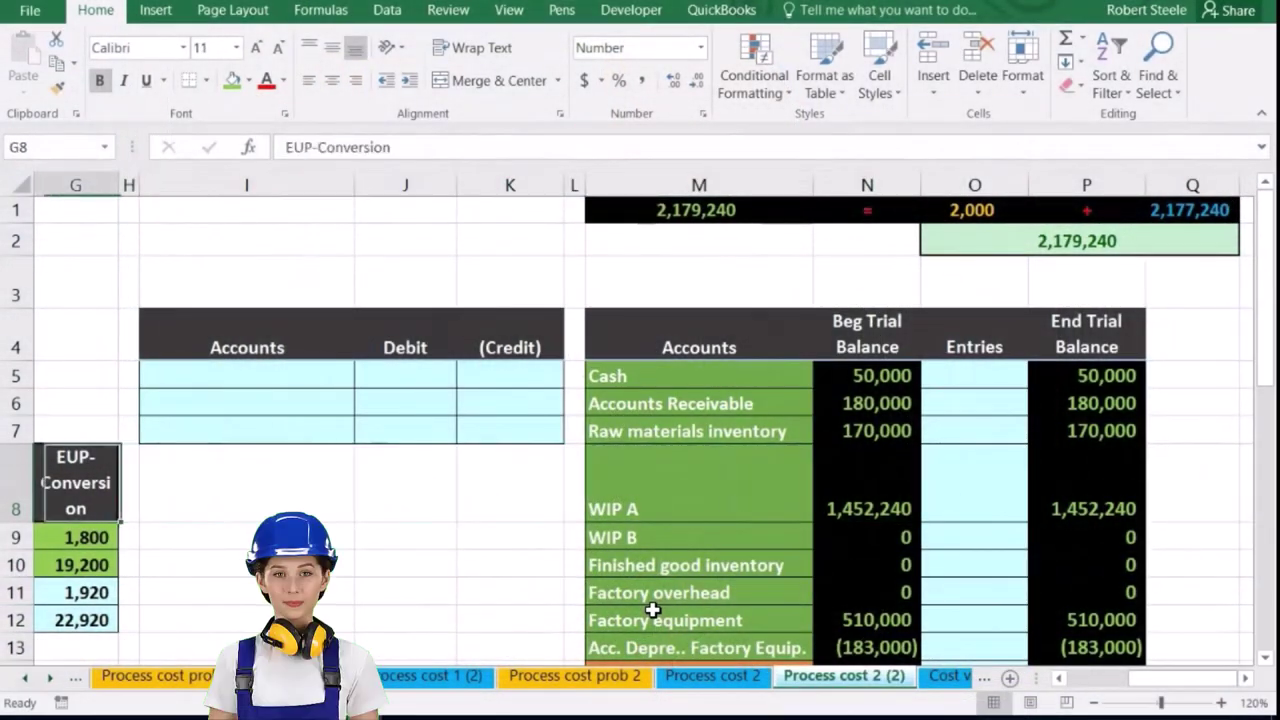
key("Left")
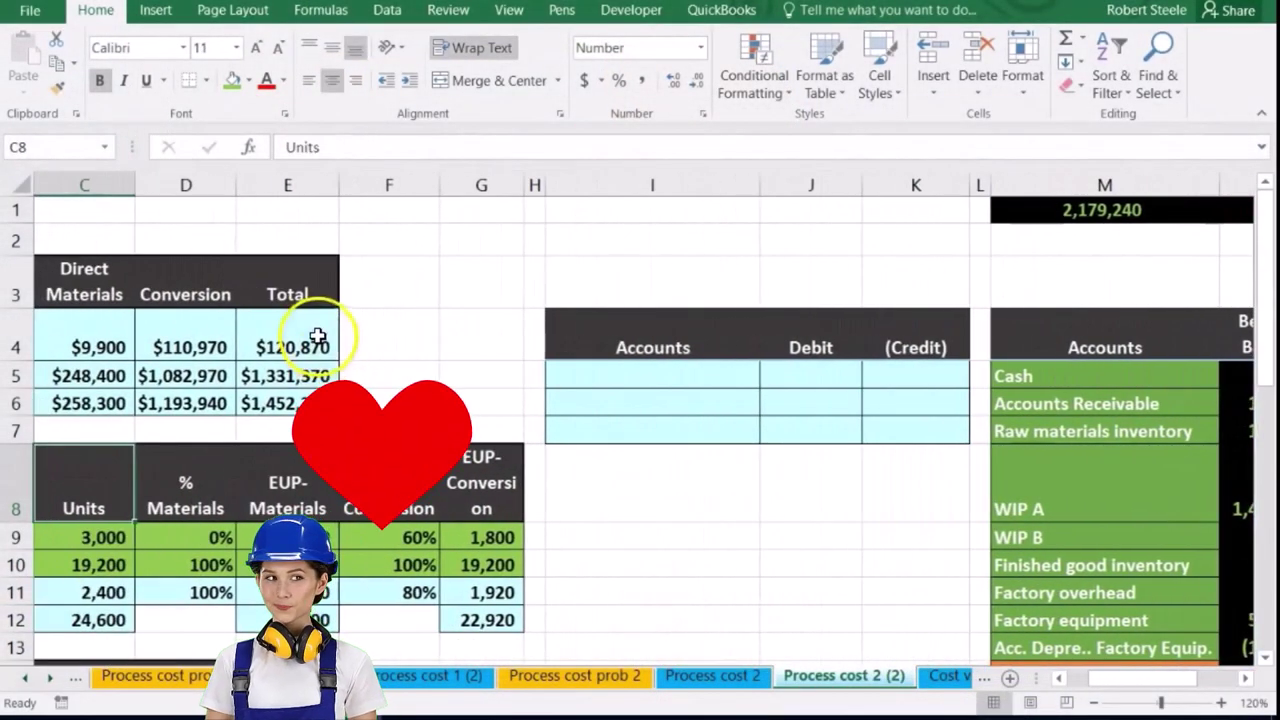
left_click_drag(305, 347, 311, 375)
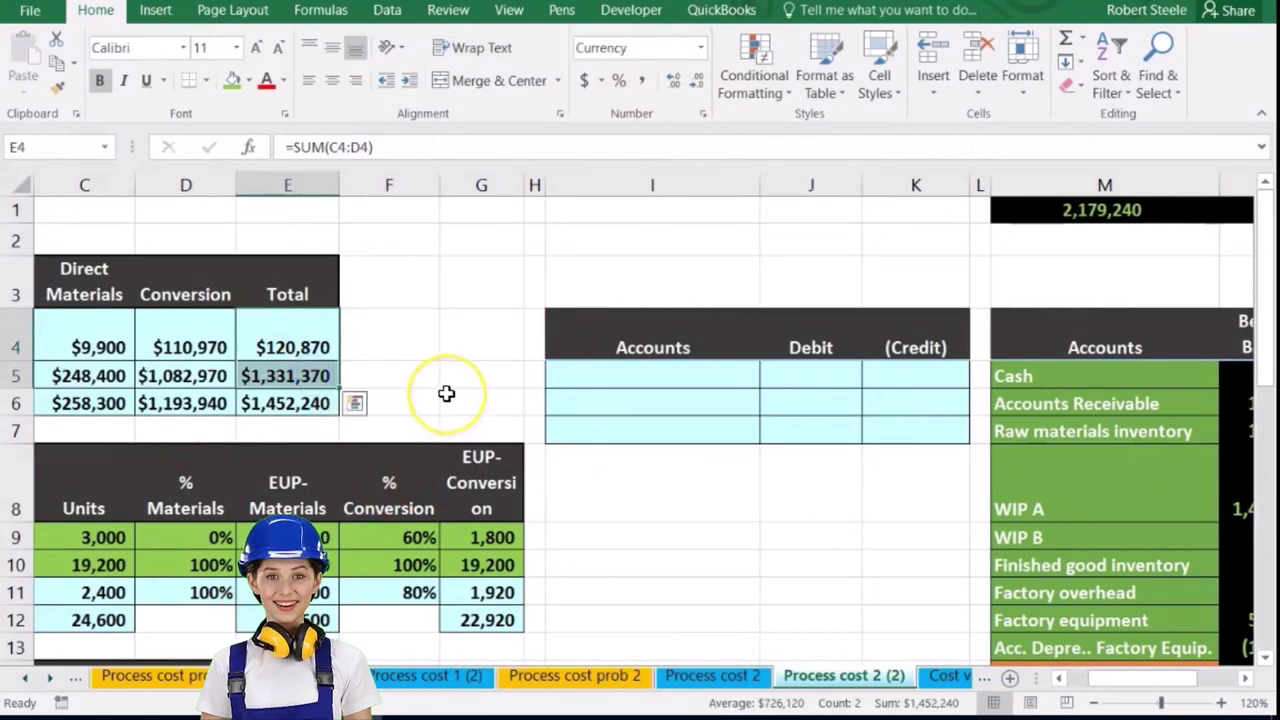
left_click(1246, 679)
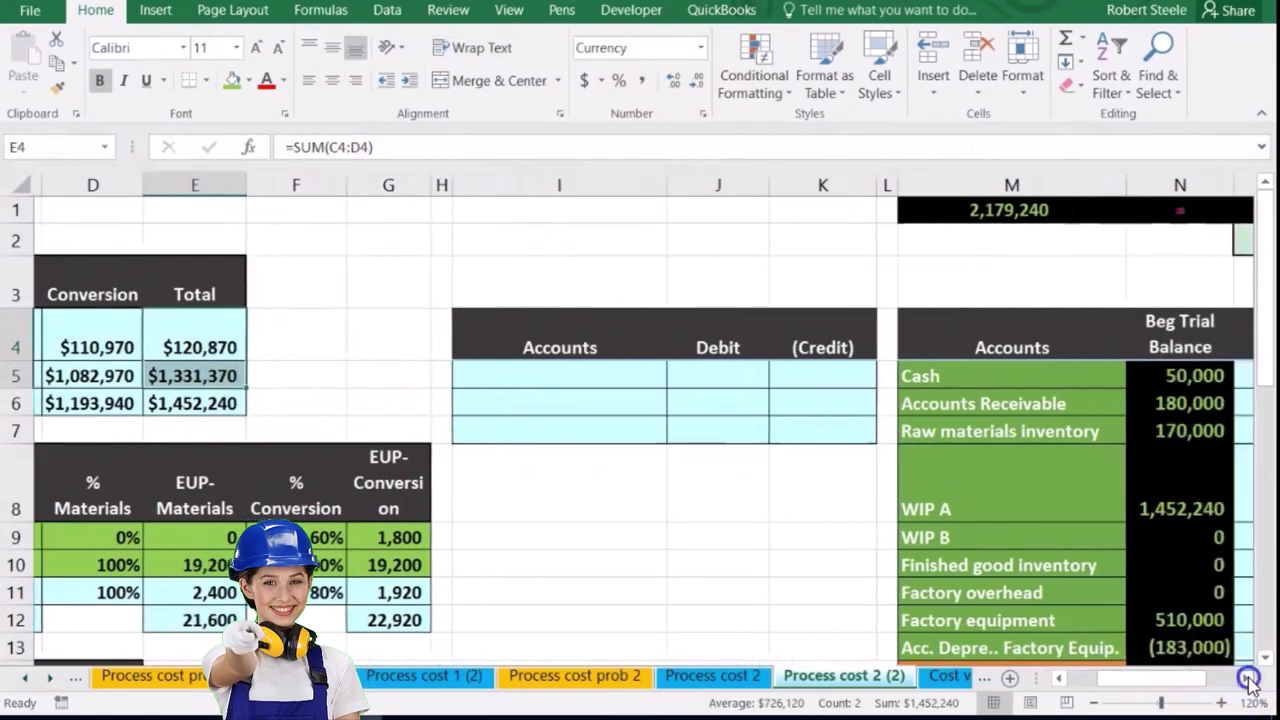
left_click(1246, 679)
left_click(872, 498)
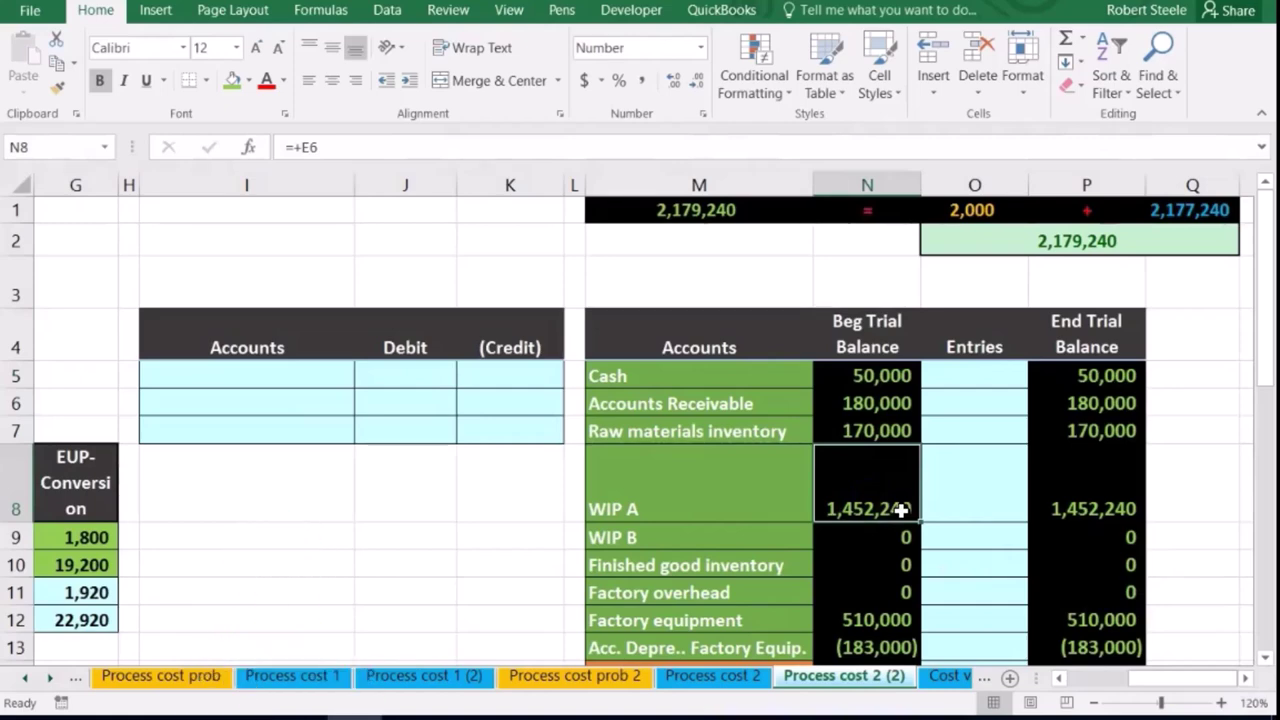
- Examine the WIP B balance in N9 and the total debits less credits in N19 of the beginning trial balance
left_click(888, 536)
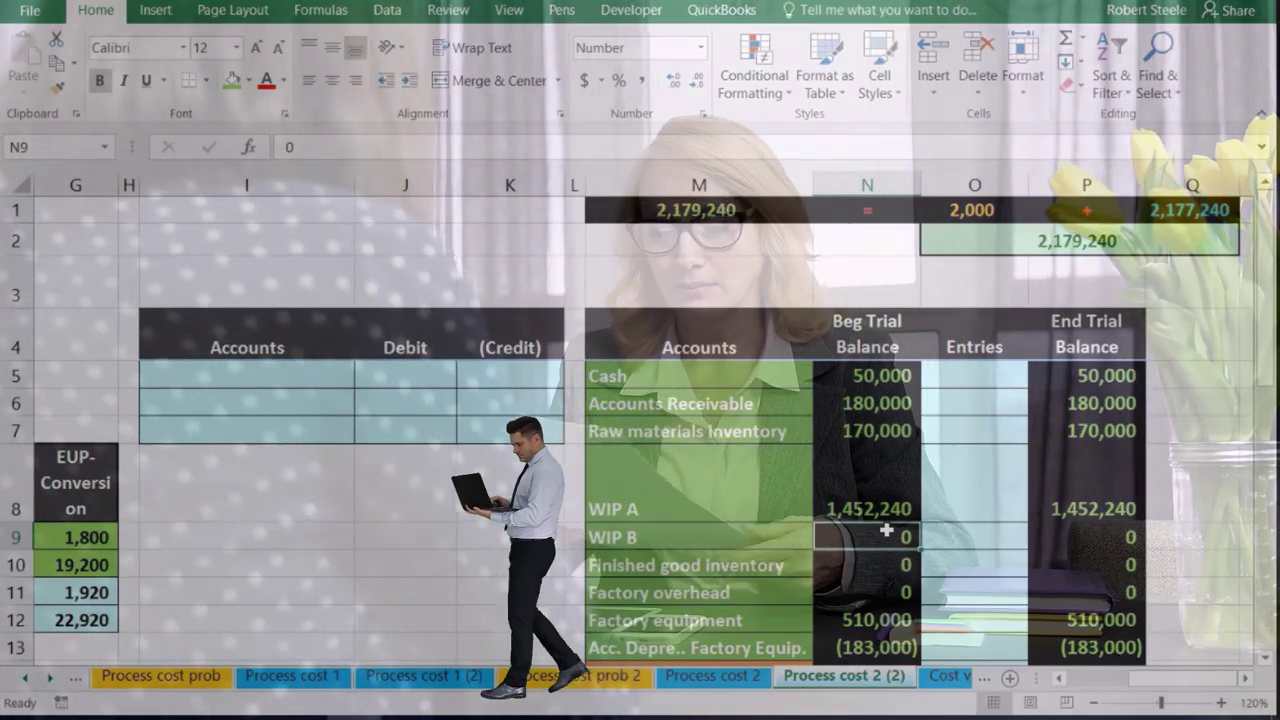
scroll(886, 531, "down", 2)
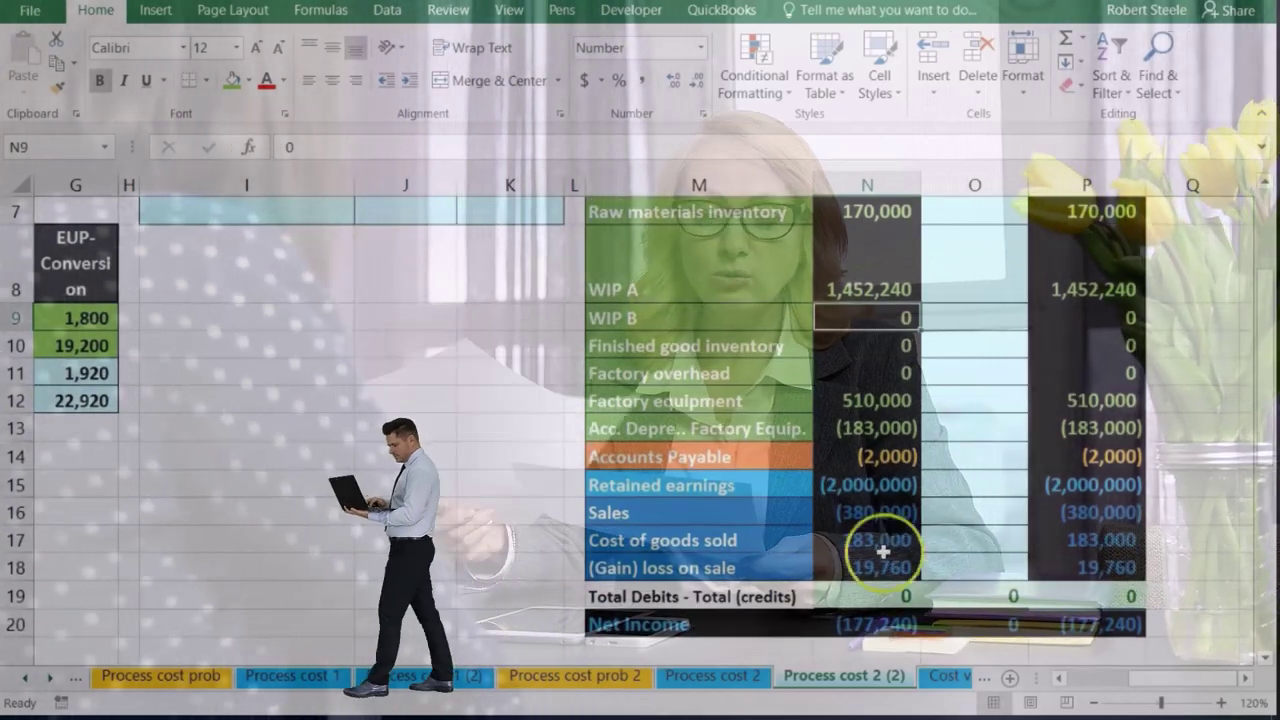
double_click(878, 594)
key("Return")
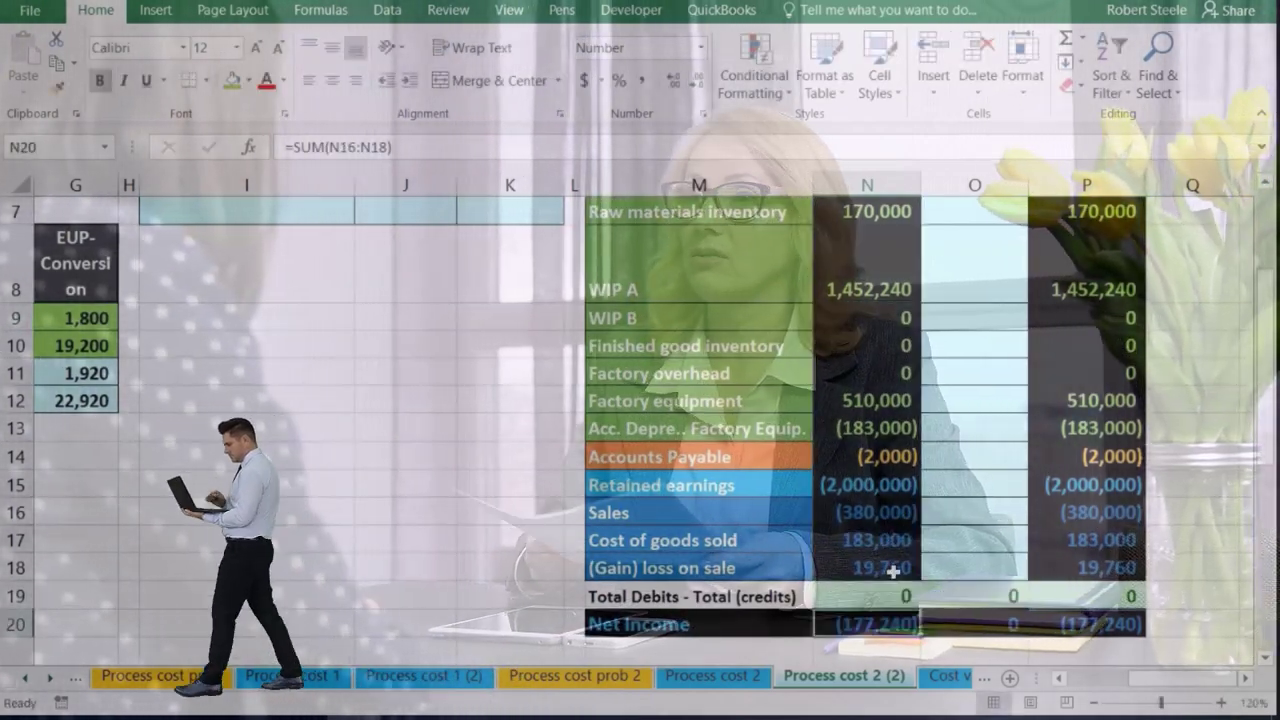
- Copy the WIP B account name from M9 and paste it as values into I5 of the journal entry
scroll(893, 570, "up", 1)
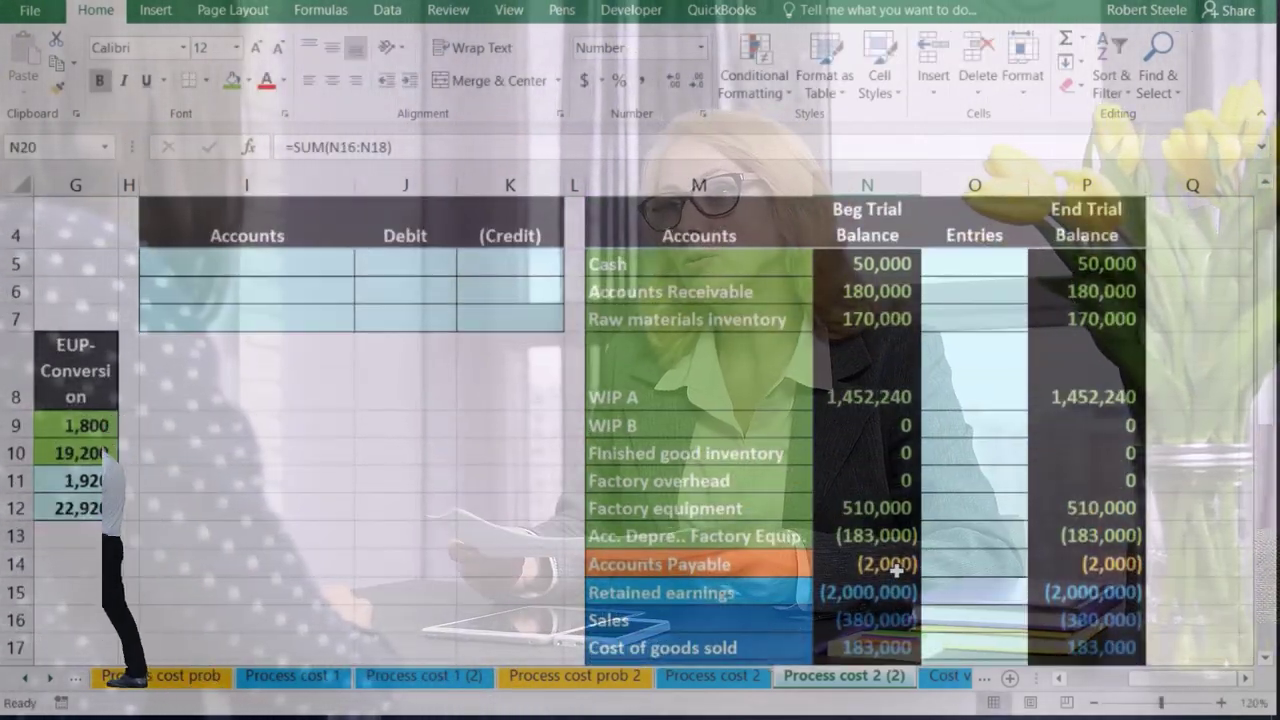
left_click(722, 403)
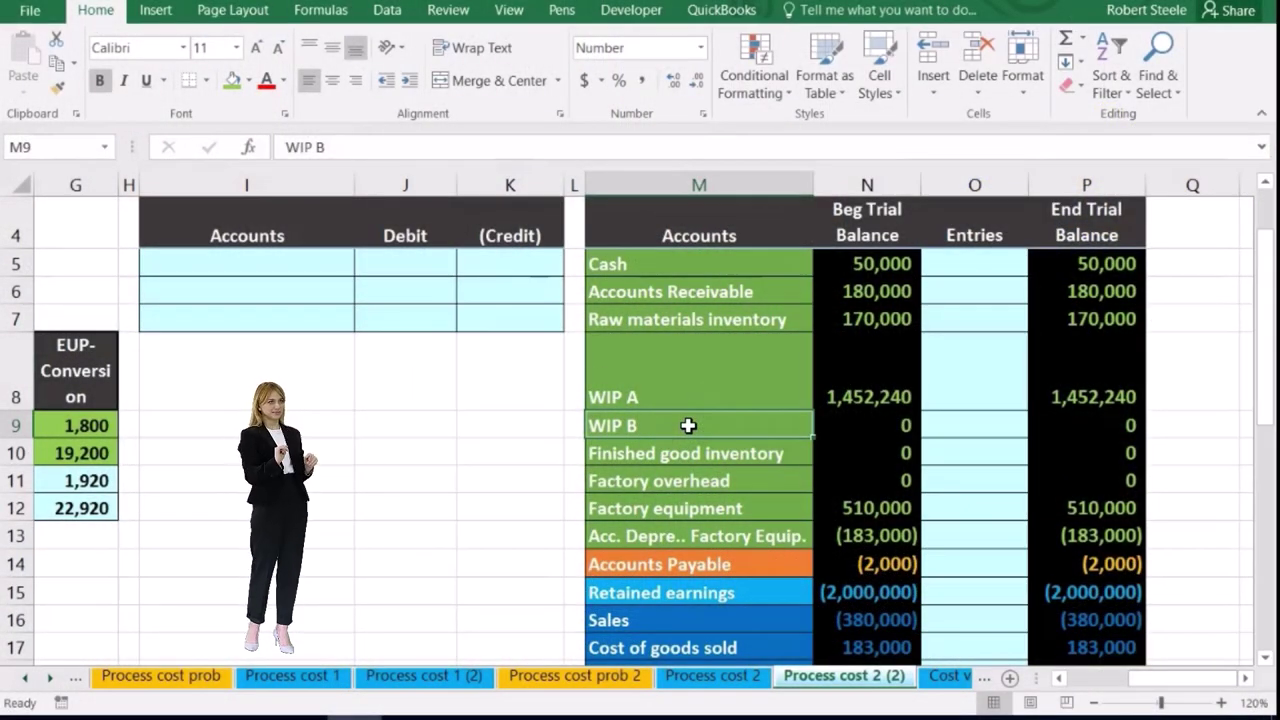
right_click(689, 427)
left_click(733, 287)
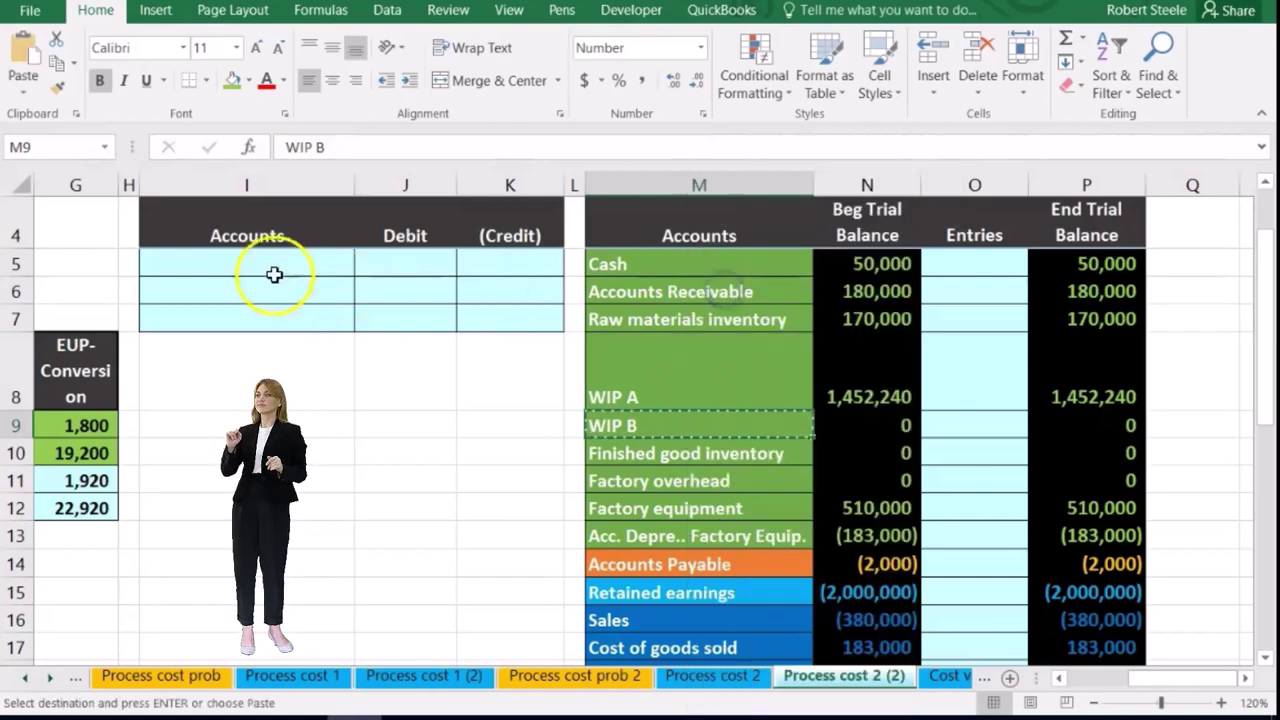
right_click(263, 263)
left_click(339, 341)
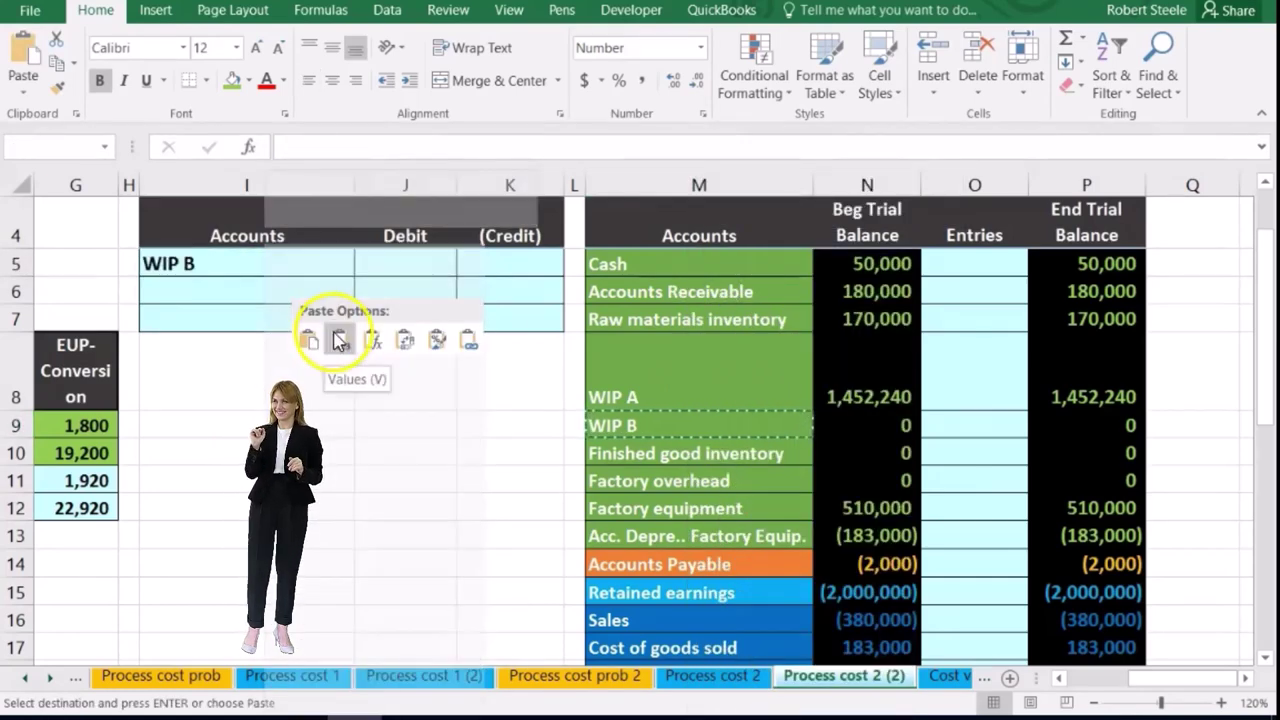
- Link the WIP B debit in J5 to the total cost of units transferred out in F30
left_click(378, 262)
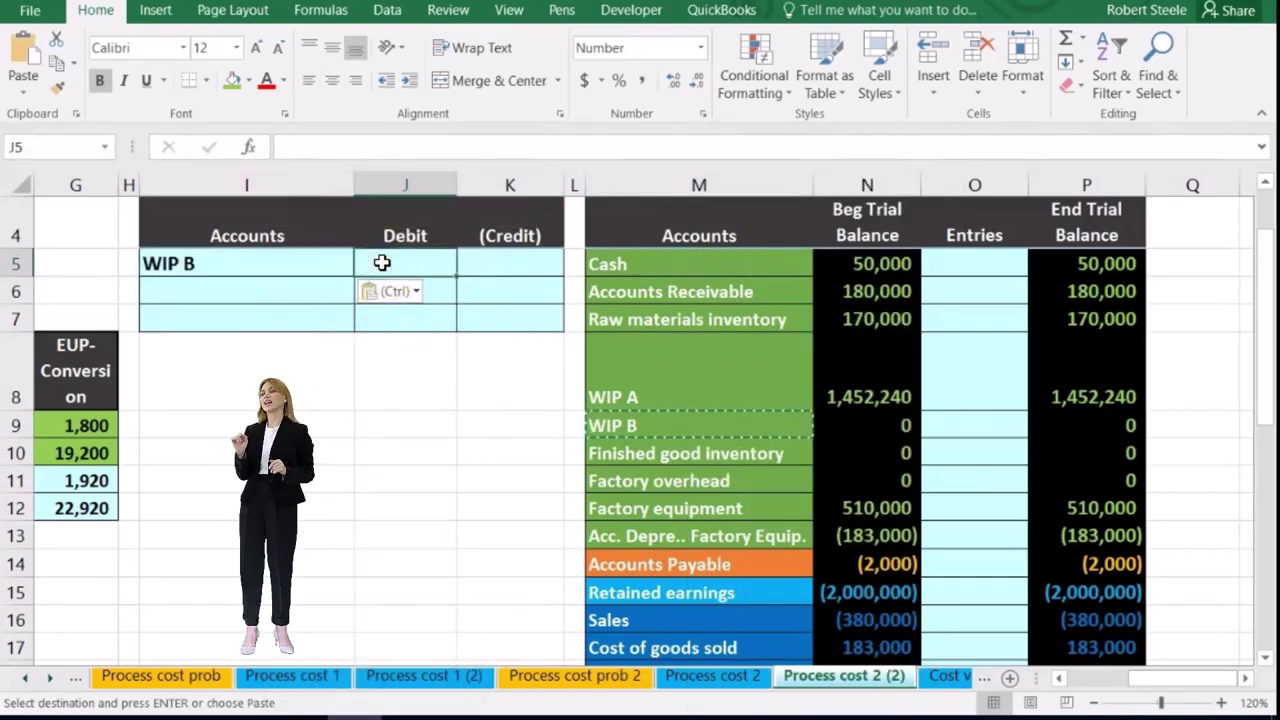
type("=")
scroll(400, 262, "left", 6)
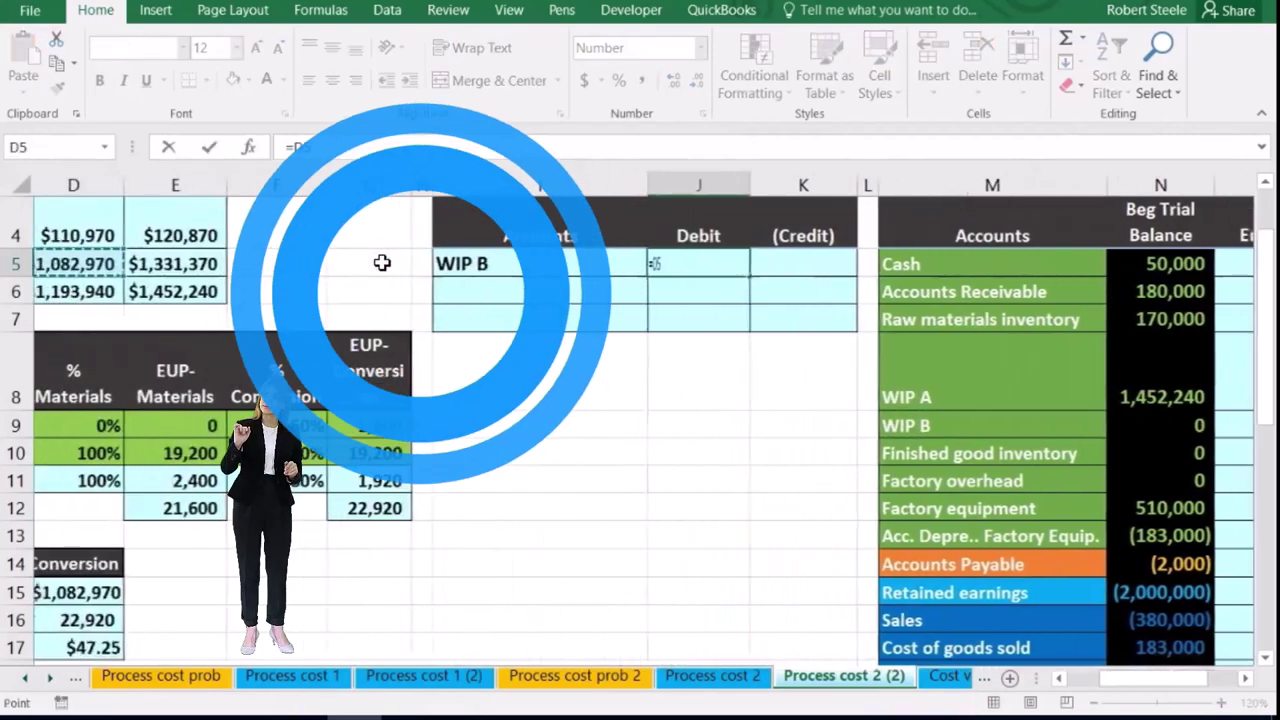
left_click(382, 262)
key("Right")
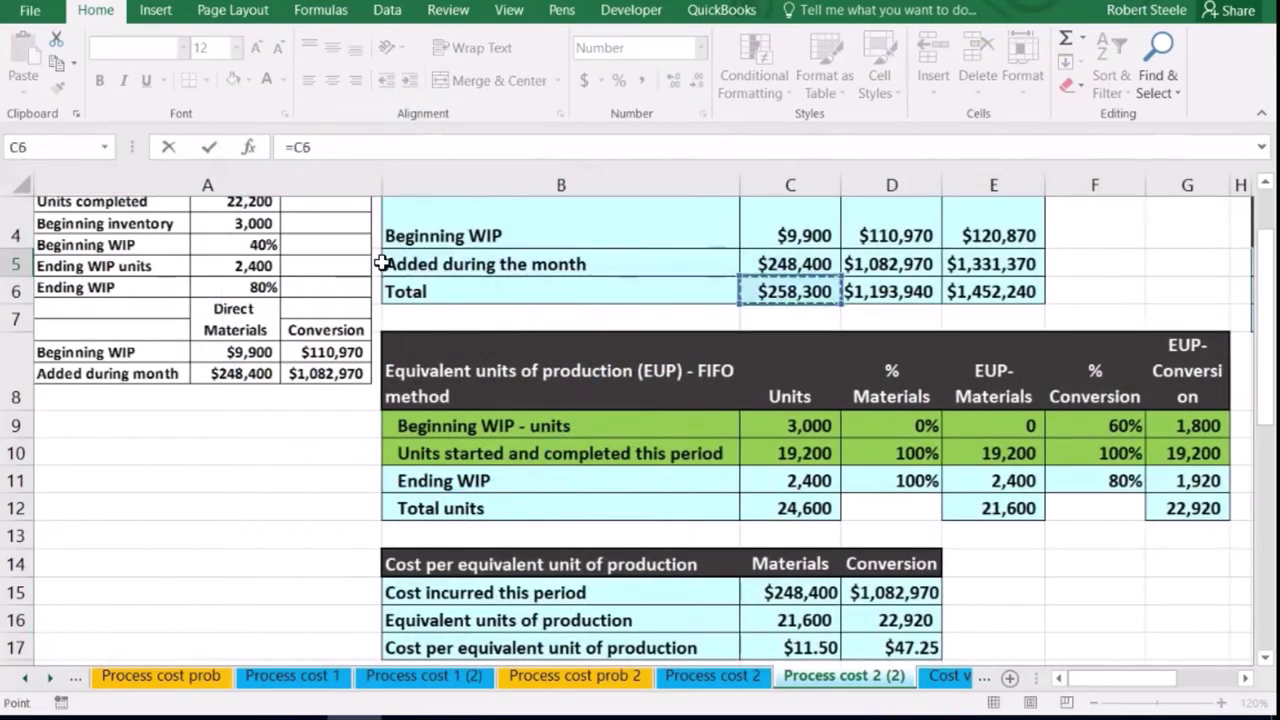
key("Down")
key("Down")
key("Down")
key("Down")
key("Down")
key("Down")
key("Down")
key("Down")
key("Down")
key("Down")
key("Down")
key("Down")
key("Down")
key("Down")
key("Down")
key("Down")
key("Down")
key("Down")
key("Down")
key("Down")
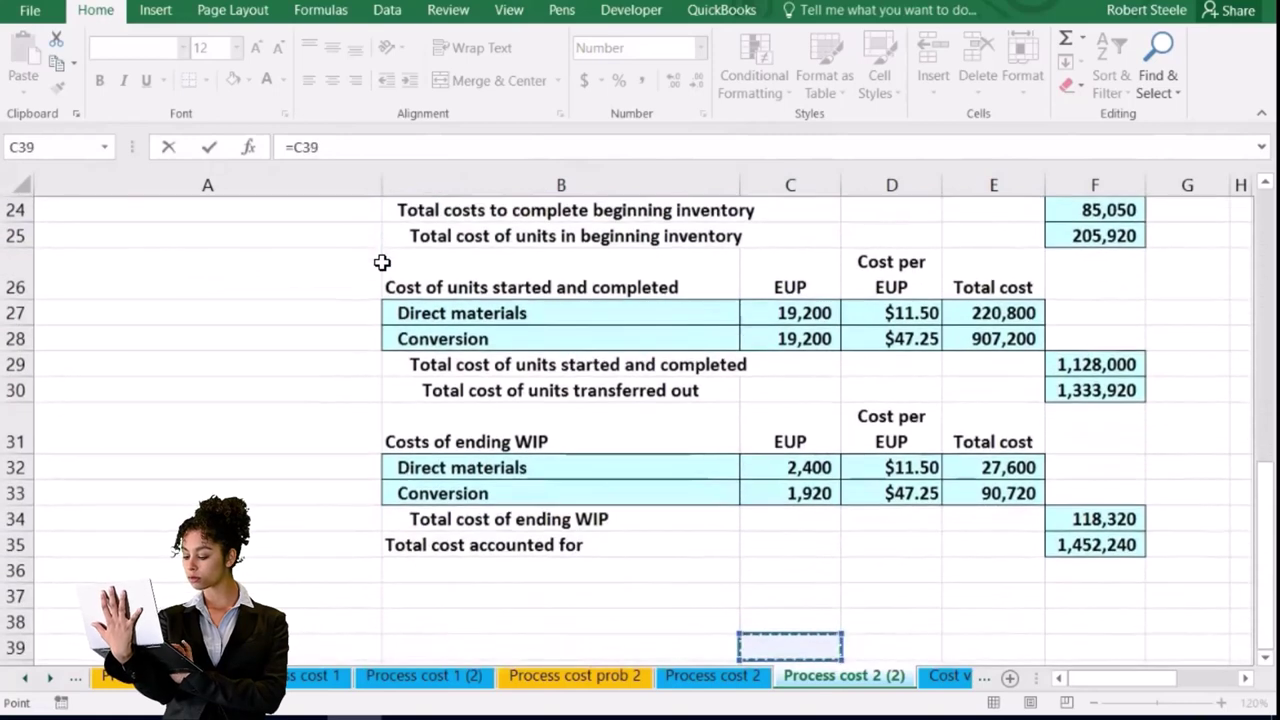
scroll(1094, 443, "up", 1)
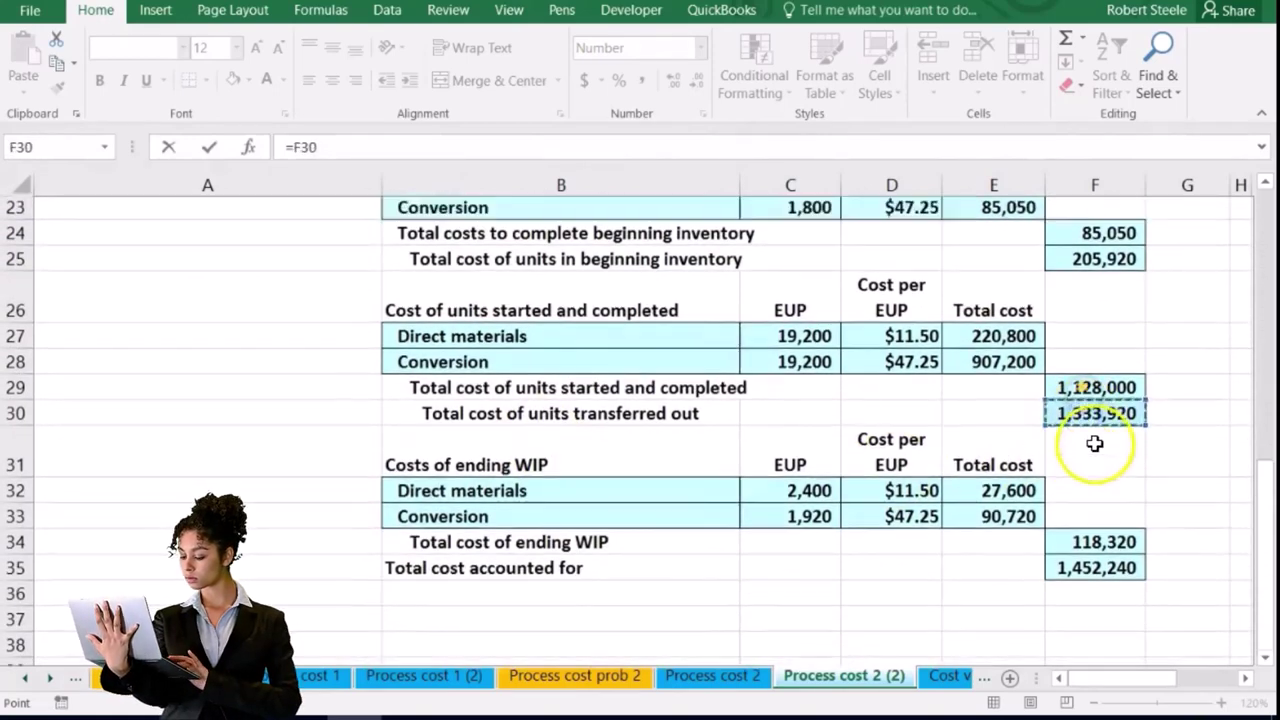
left_click(1118, 478)
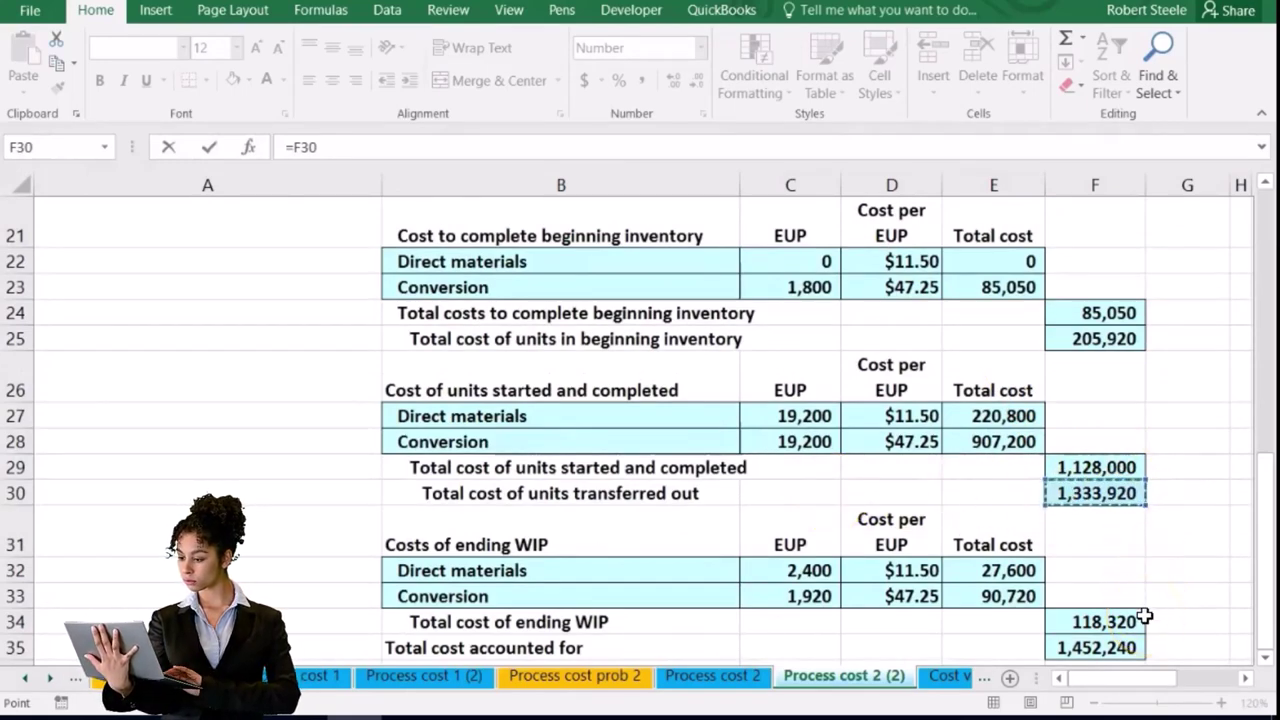
key("Return")
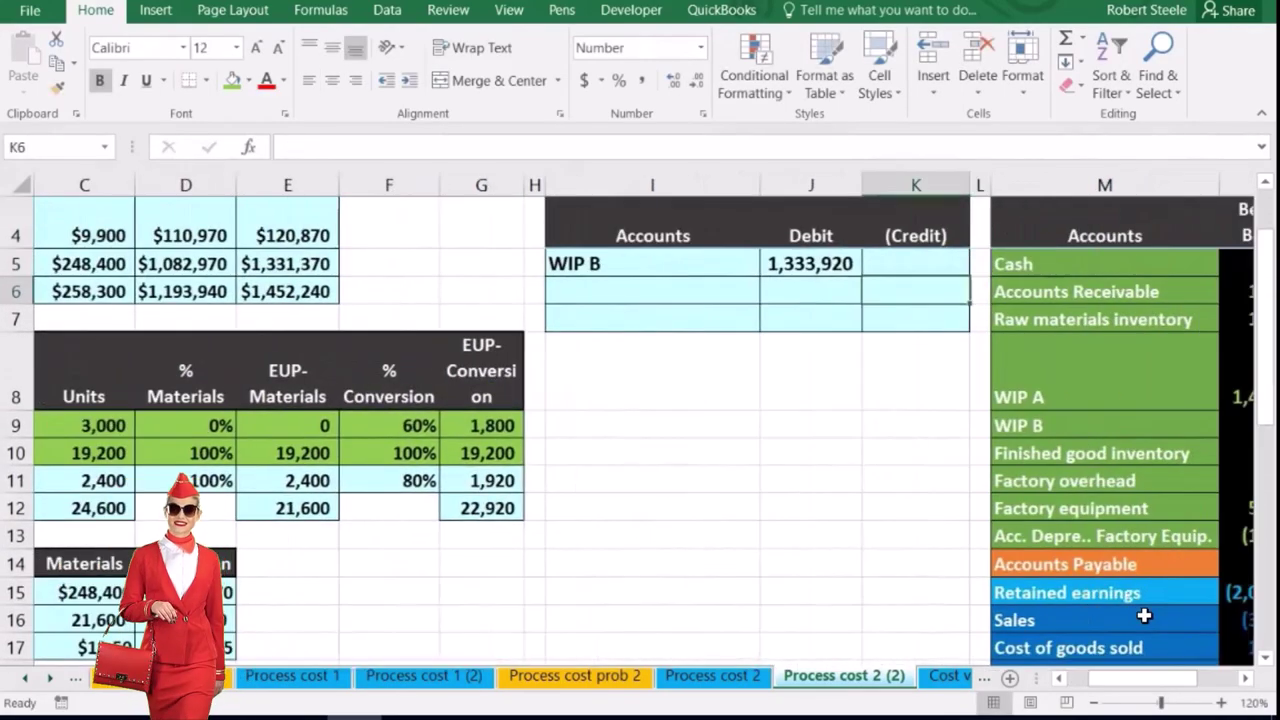
- Complete the journal entry's credit line with -J5 in K6 and the WIP A name from M8 pasted as values in I6
type("-J5")
key("Return")
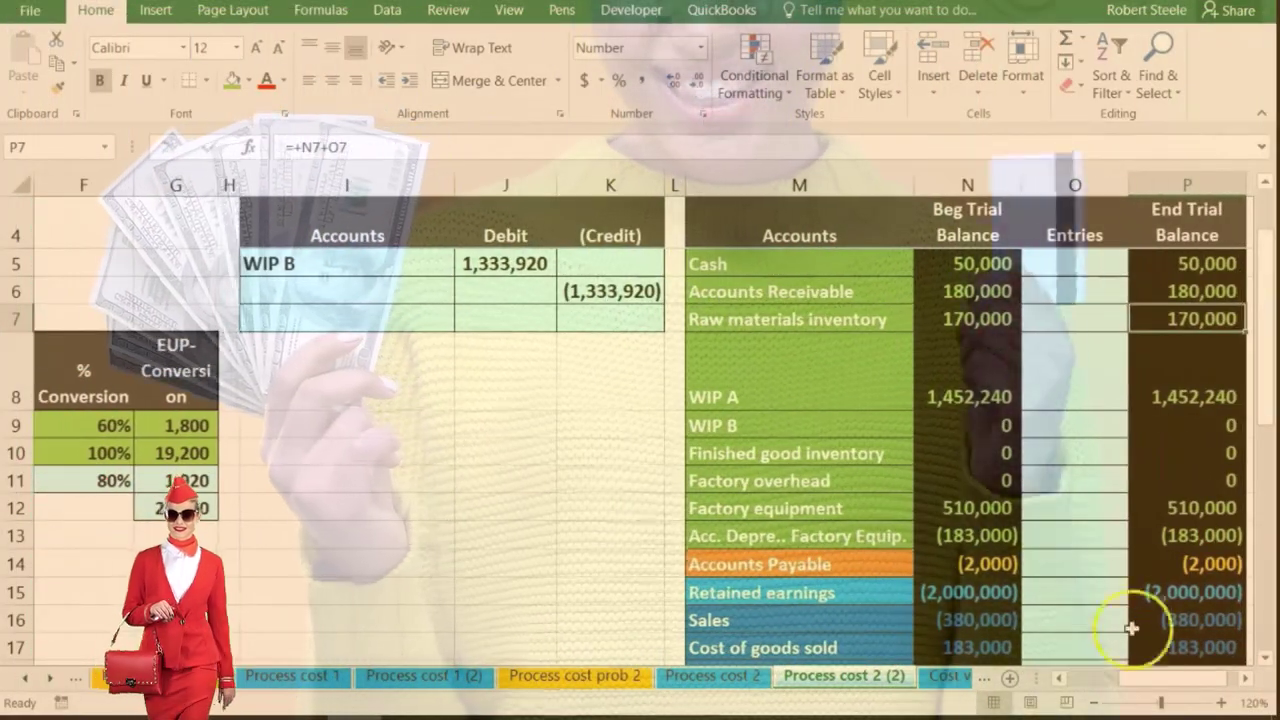
left_click(768, 400)
right_click(770, 400)
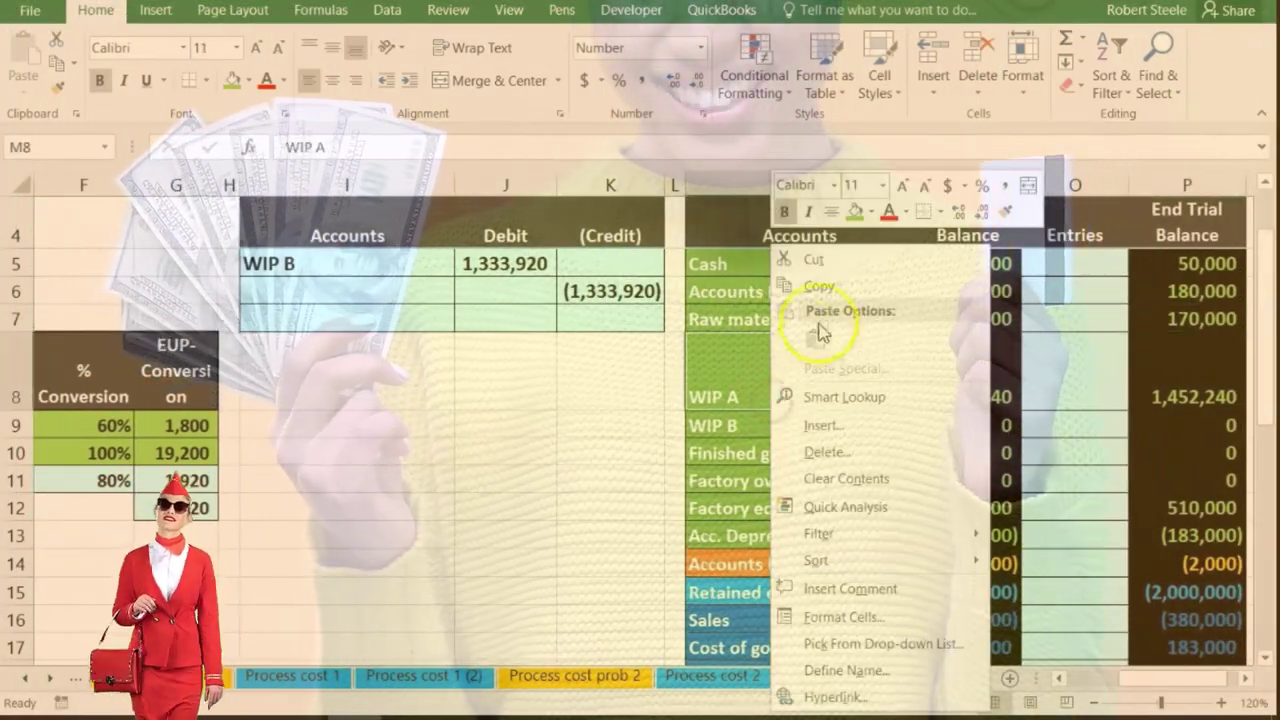
left_click(818, 286)
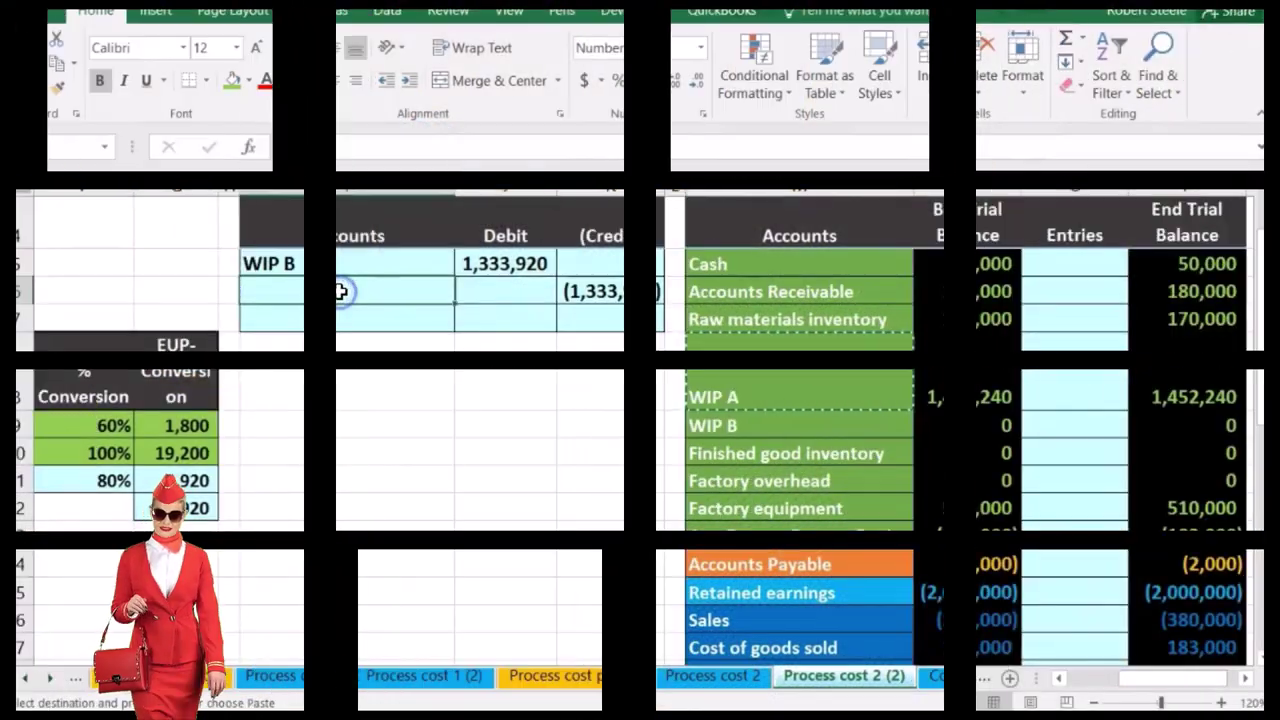
right_click(340, 291)
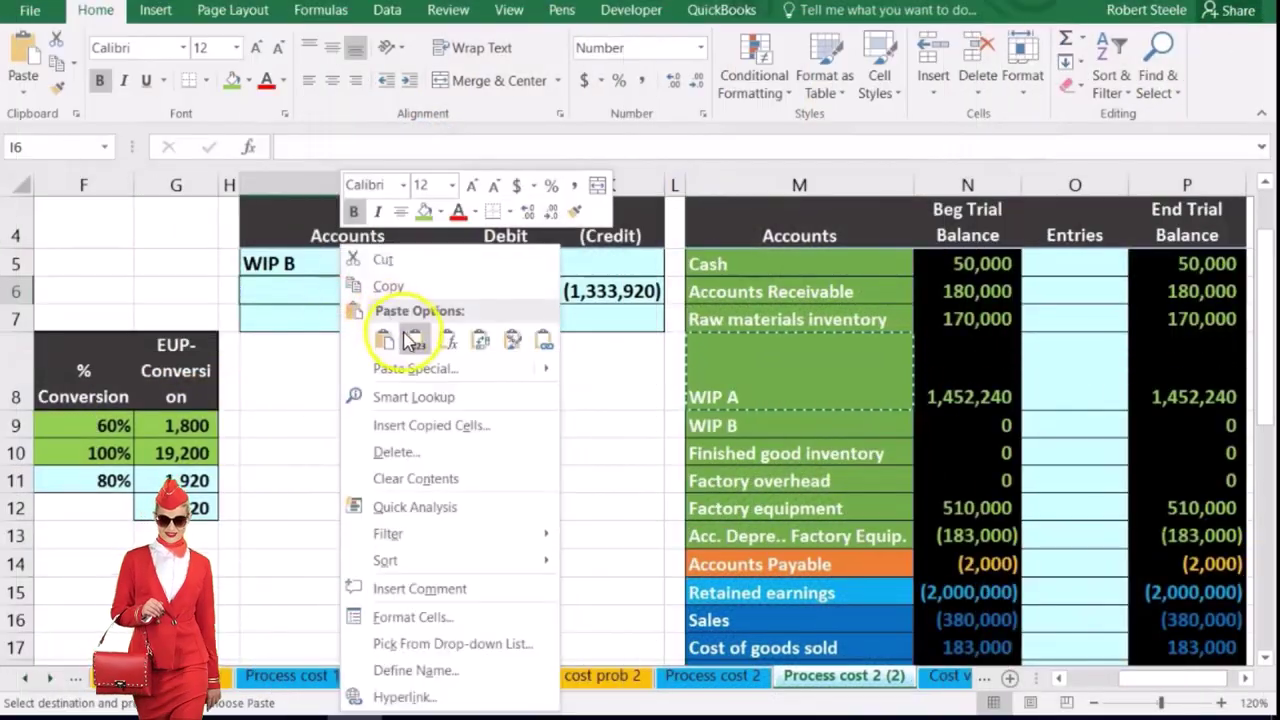
left_click(412, 341)
left_click(505, 463)
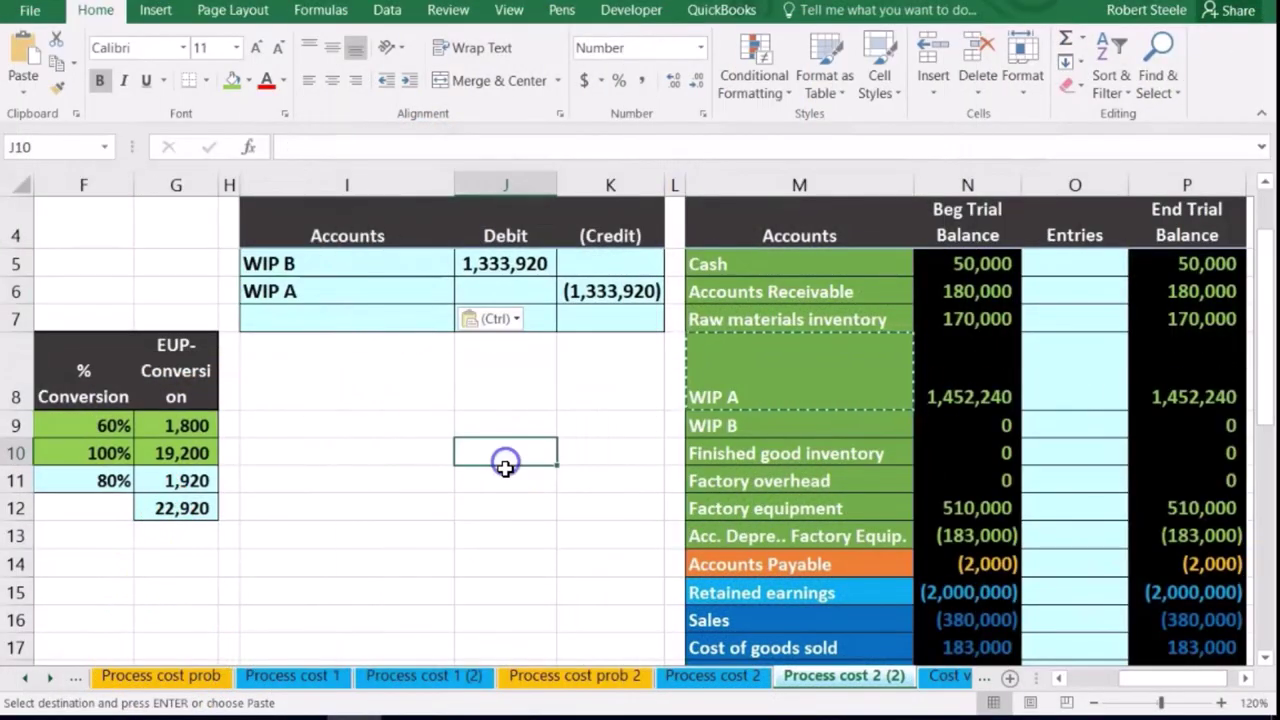
- Post the debit to WIP B in the trial balance by entering =J5 in Entries cell O9
key("Right")
key("Right")
key("Right")
key("Right")
key("Right")
key("Right")
key("Right")
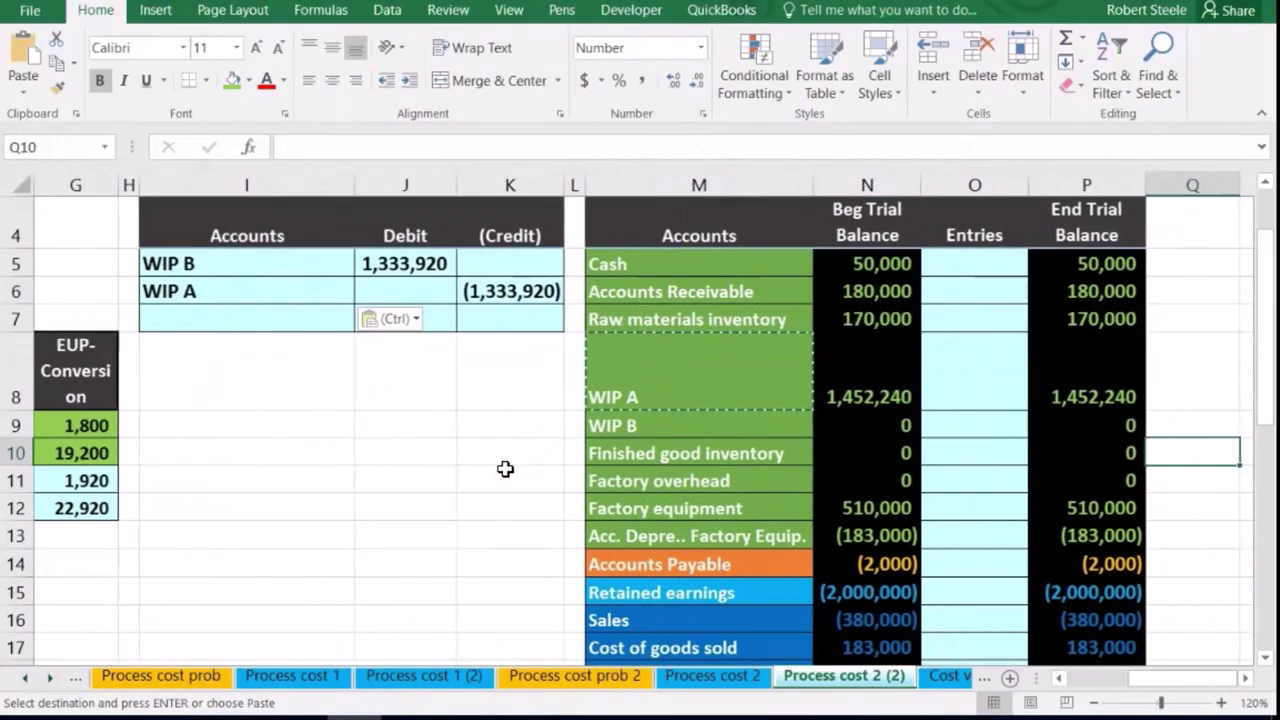
key("Up")
key("Up")
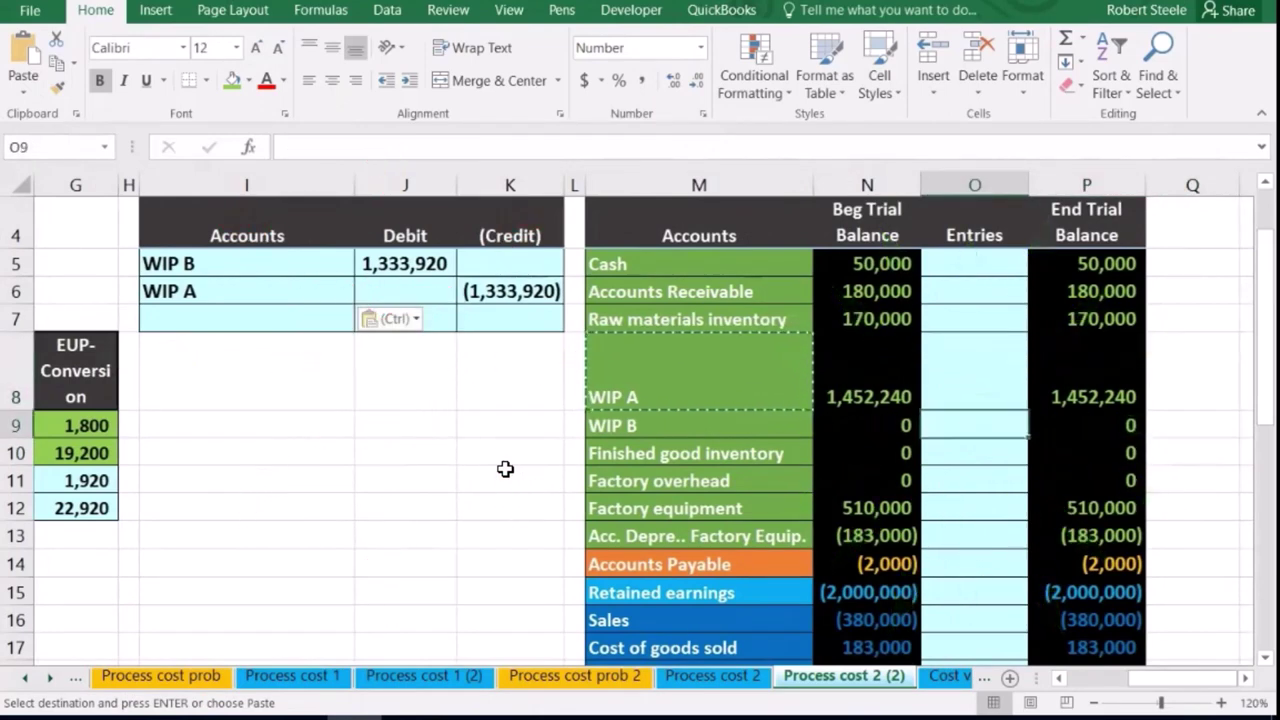
type("=")
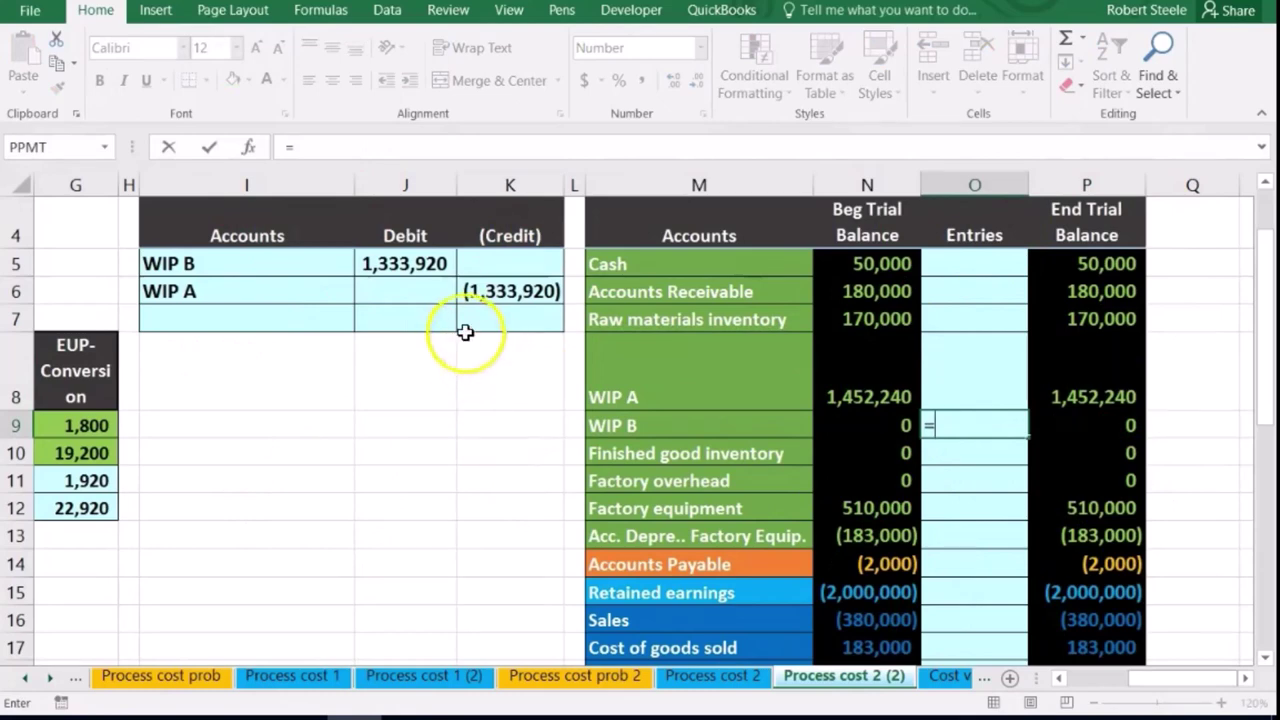
left_click(400, 266)
key("Return")
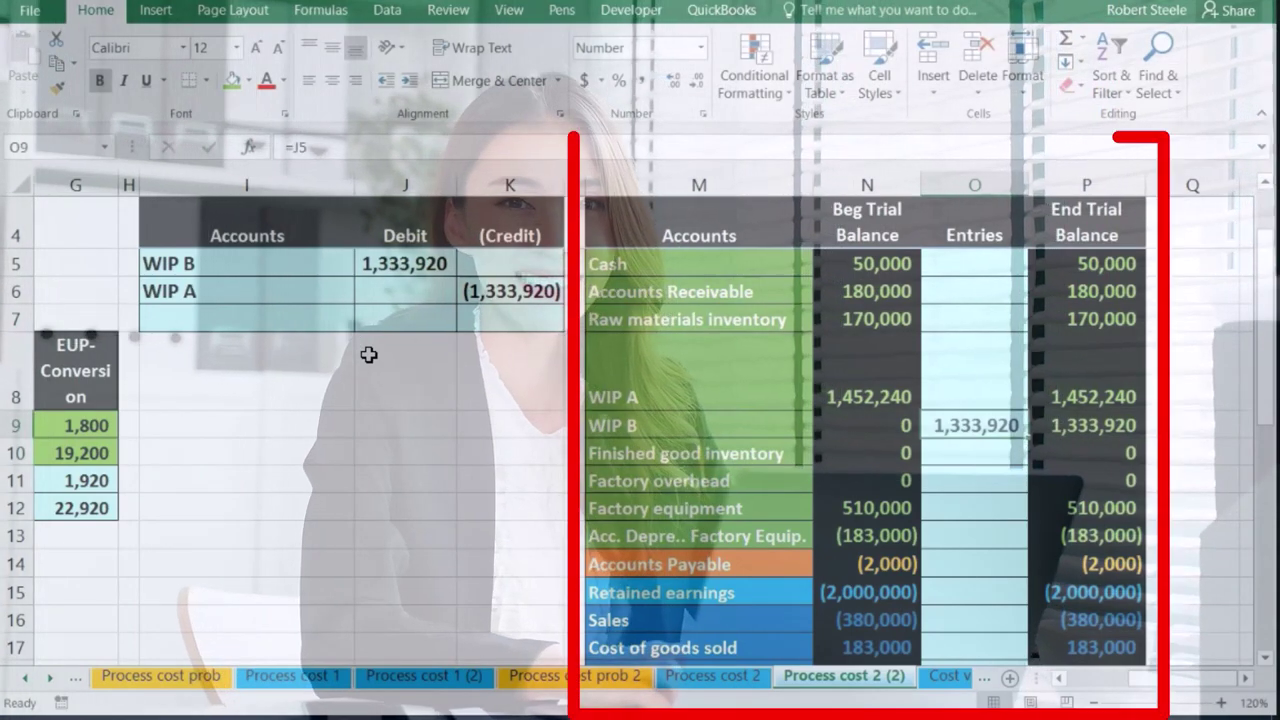
- Post the credit to WIP A in the trial balance by entering =K6 in Entries cell O8
key("Up")
key("Up")
type("=")
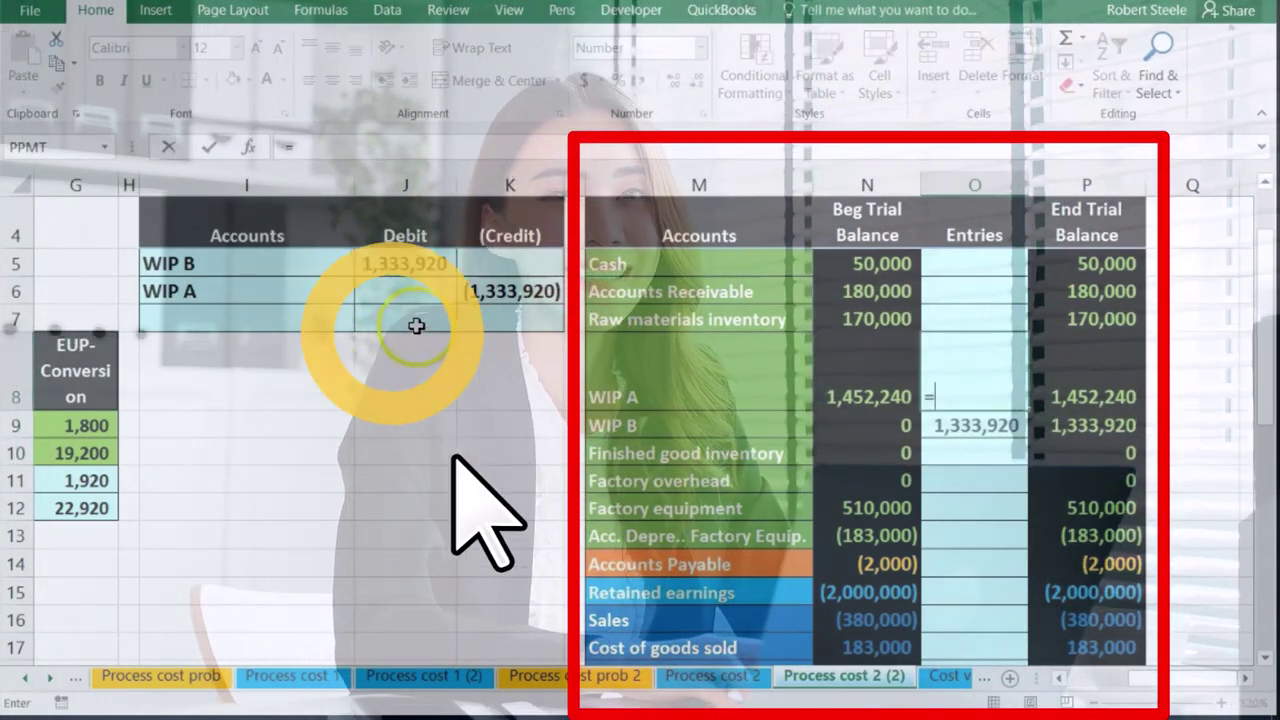
left_click(493, 291)
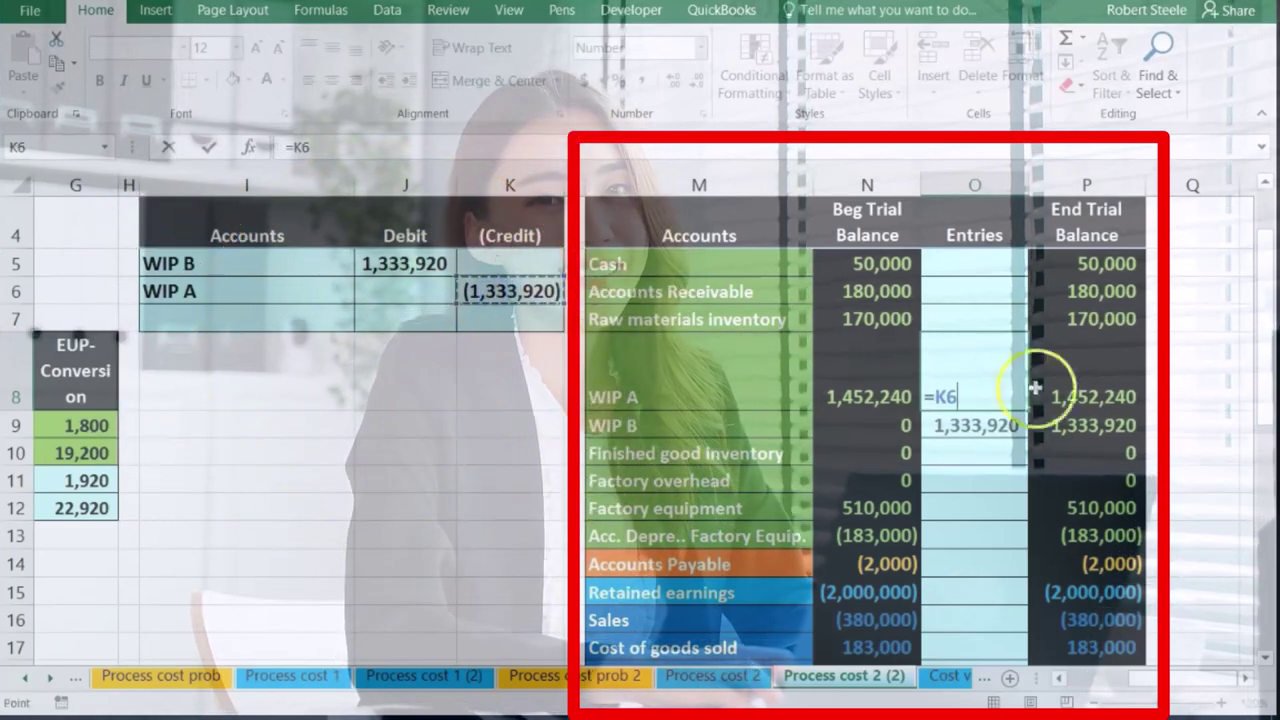
key("Tab")
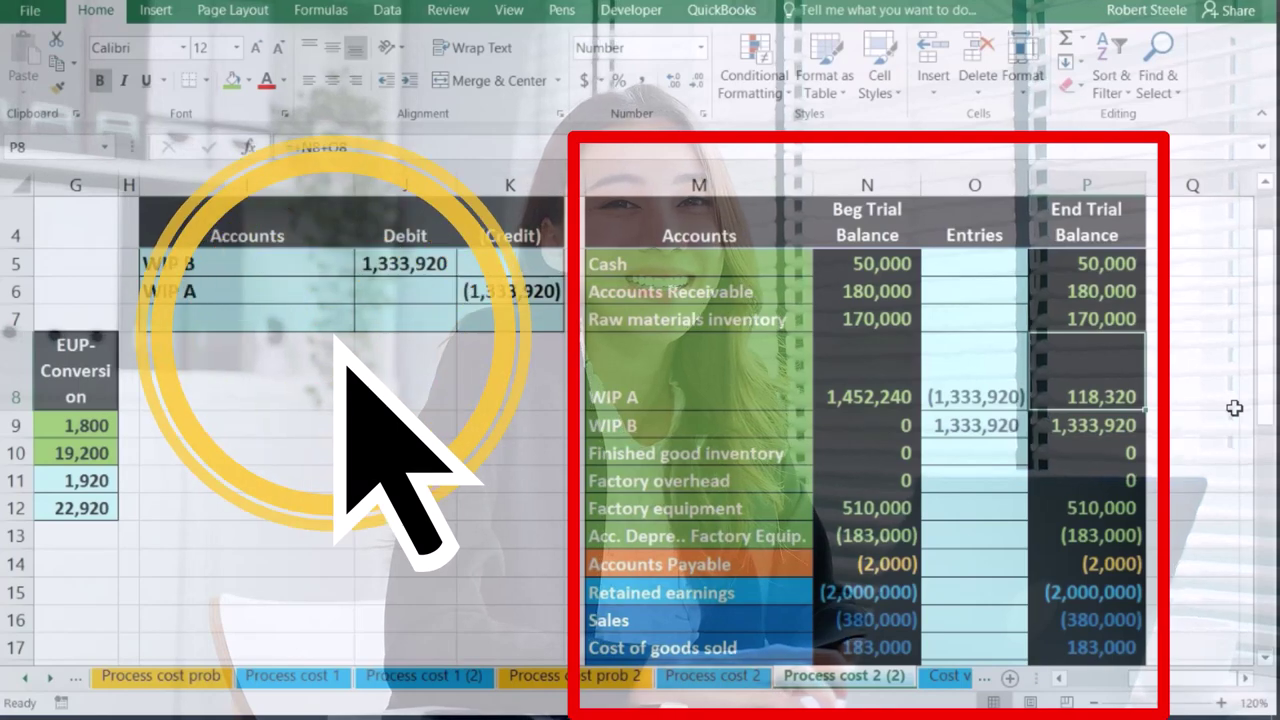
- Review the entries for the income accounts in O16:O18, the cost of goods sold row, and the WIP B and finished goods accounts
scroll(1206, 440, "down", 1)
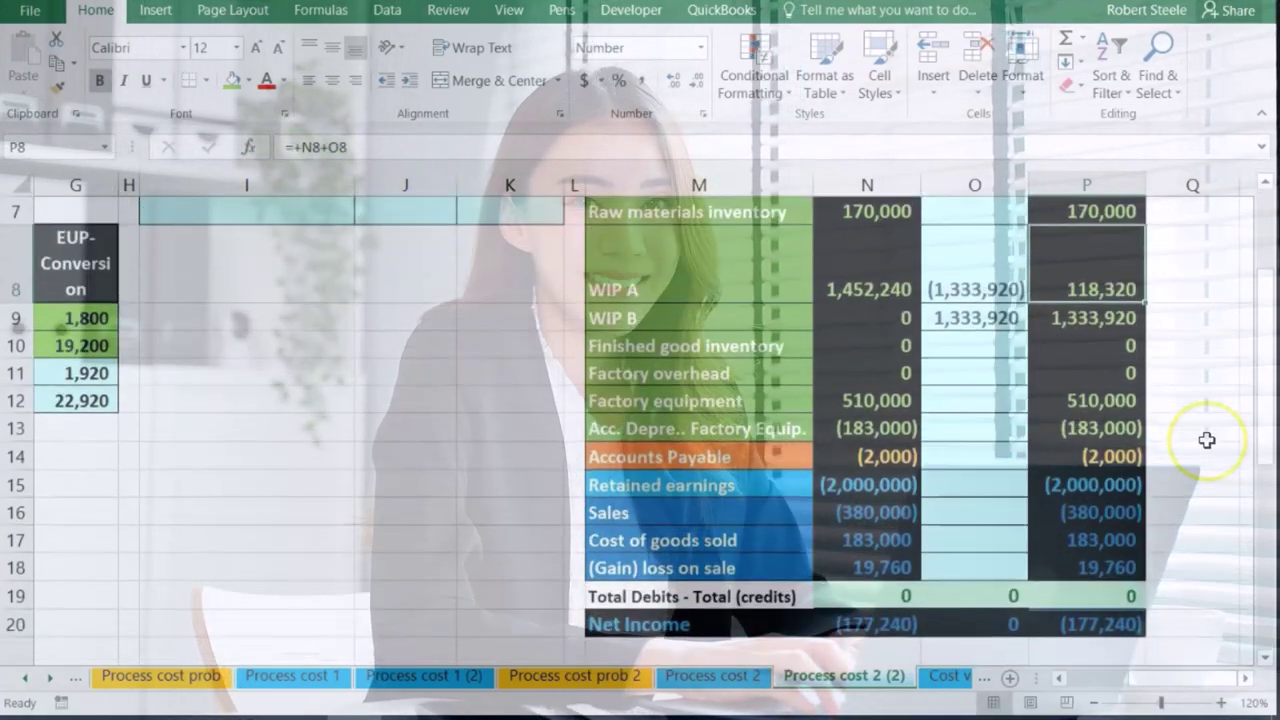
left_click_drag(963, 511, 958, 563)
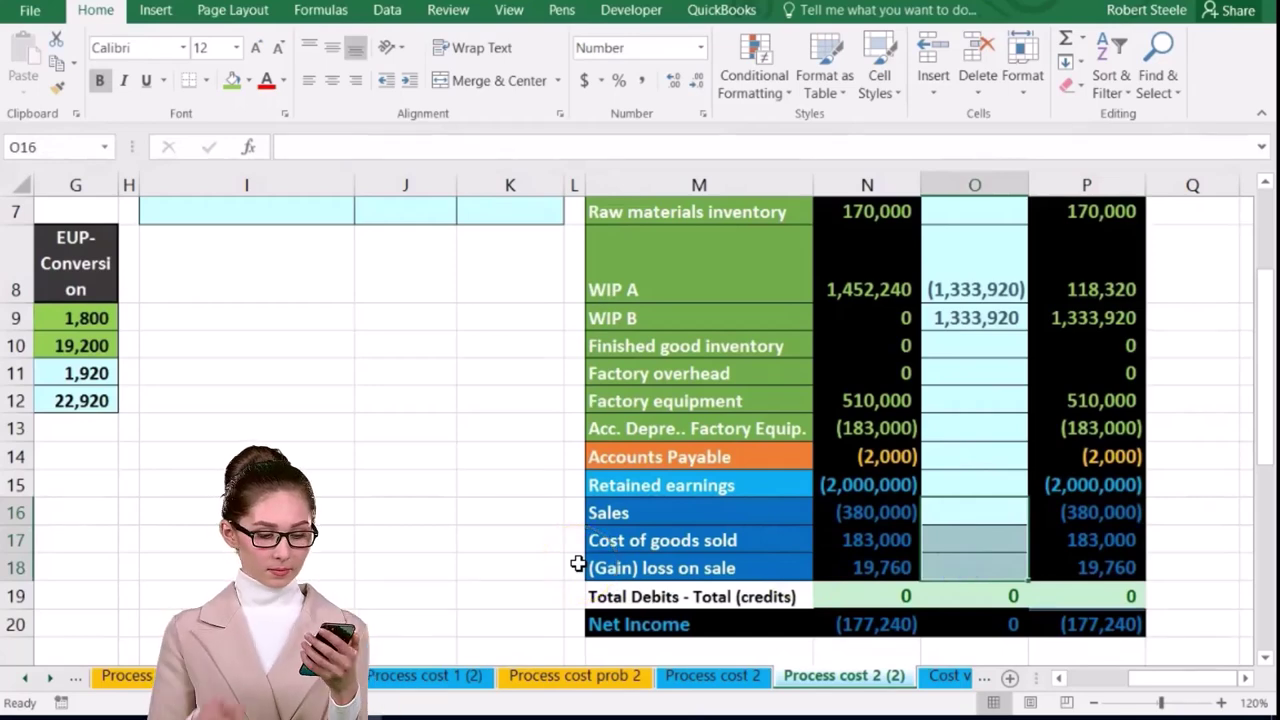
scroll(578, 564, "up", 1)
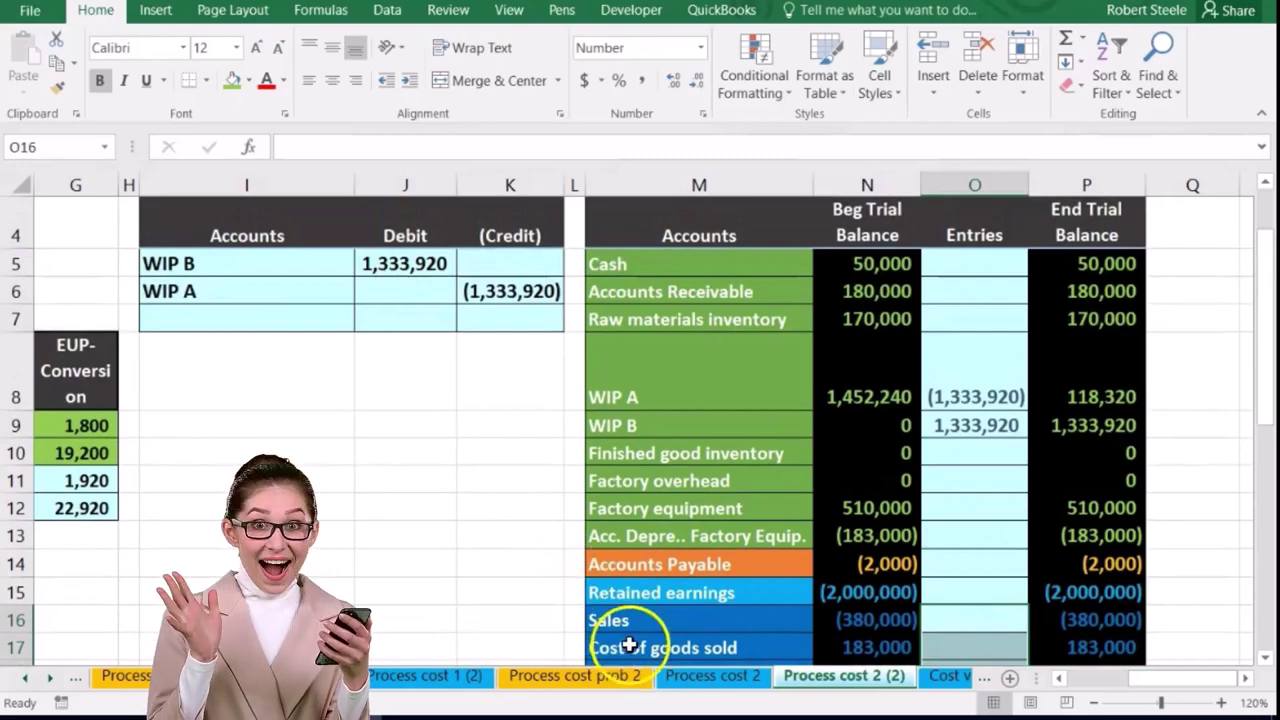
left_click_drag(628, 645, 1088, 650)
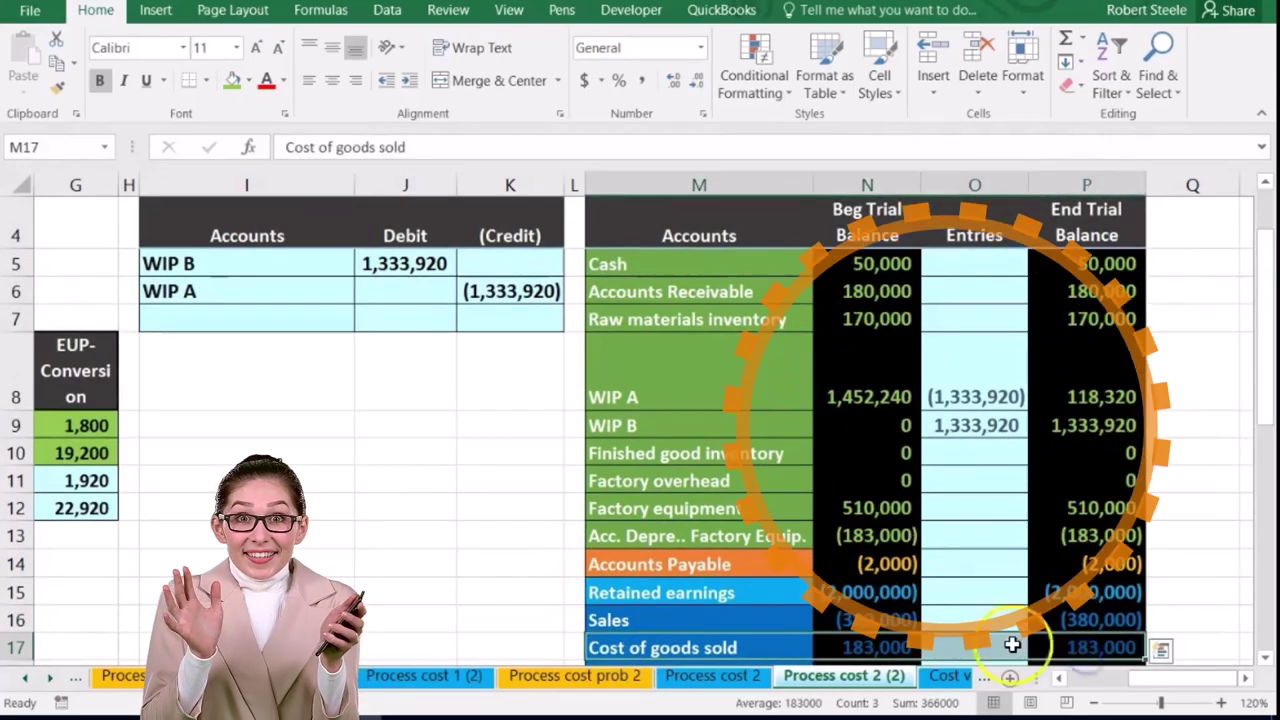
left_click(391, 527)
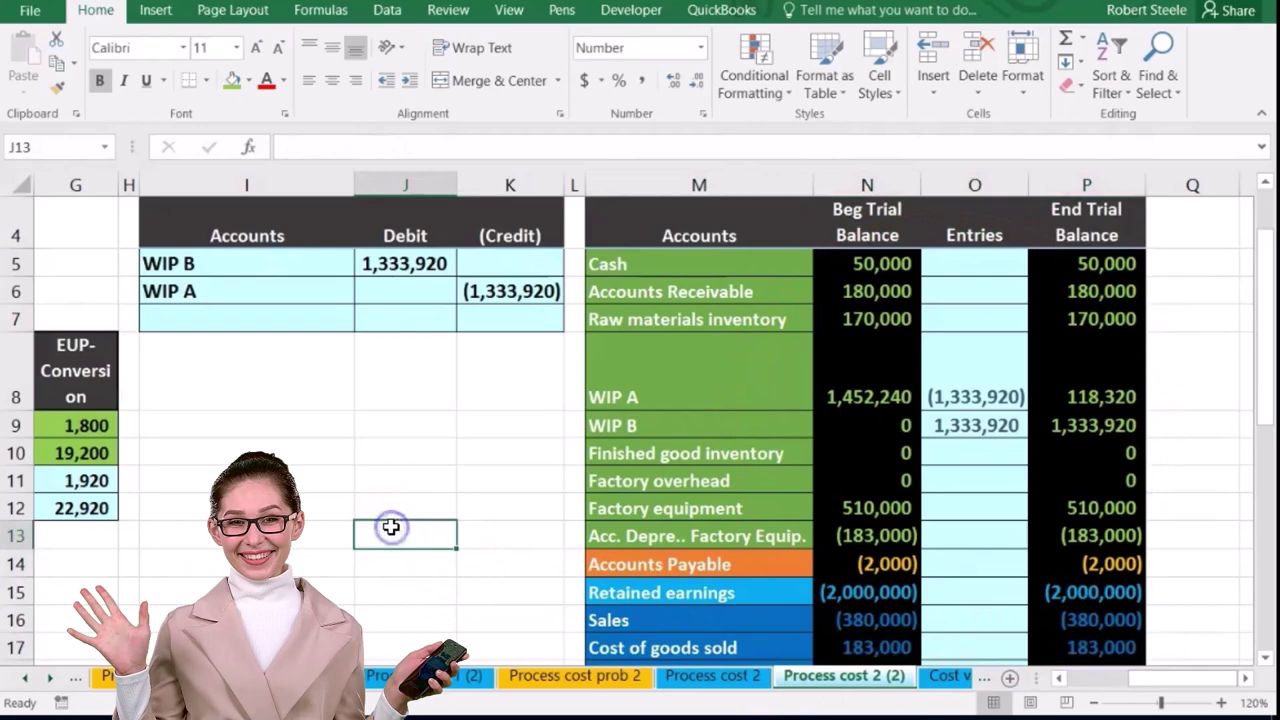
left_click(589, 427)
left_click(598, 452)
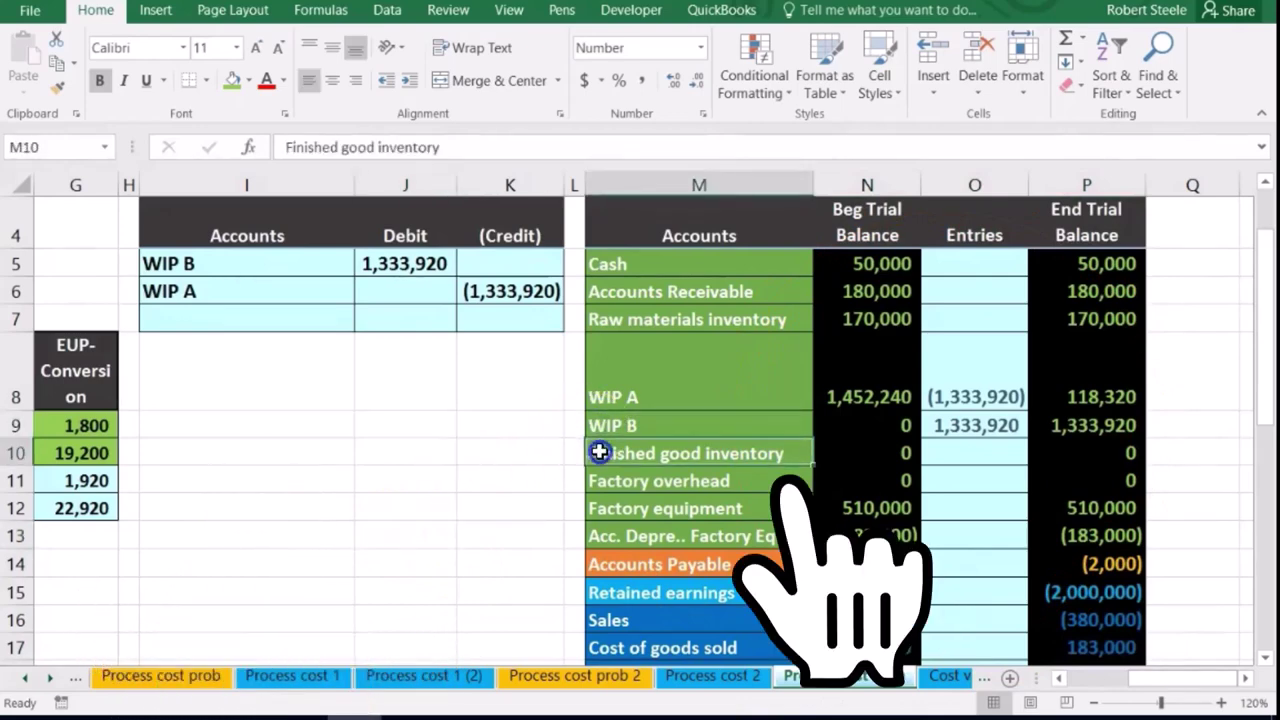